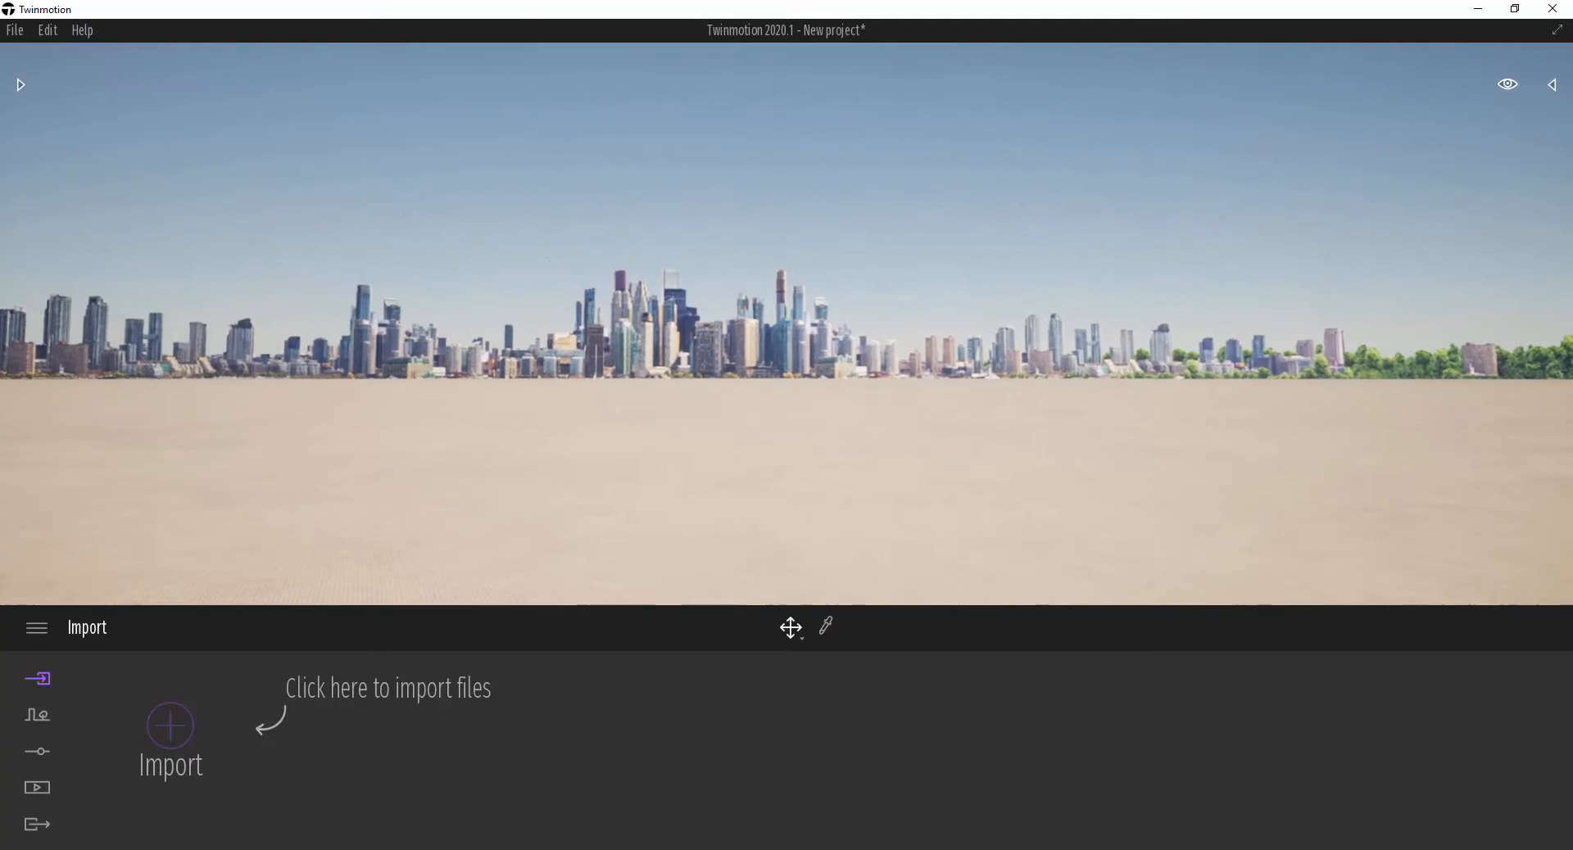
- Look around the empty starting scene and move across the paved ground to examine the surroundings and skyline
right_drag(786, 324, 722, 295)
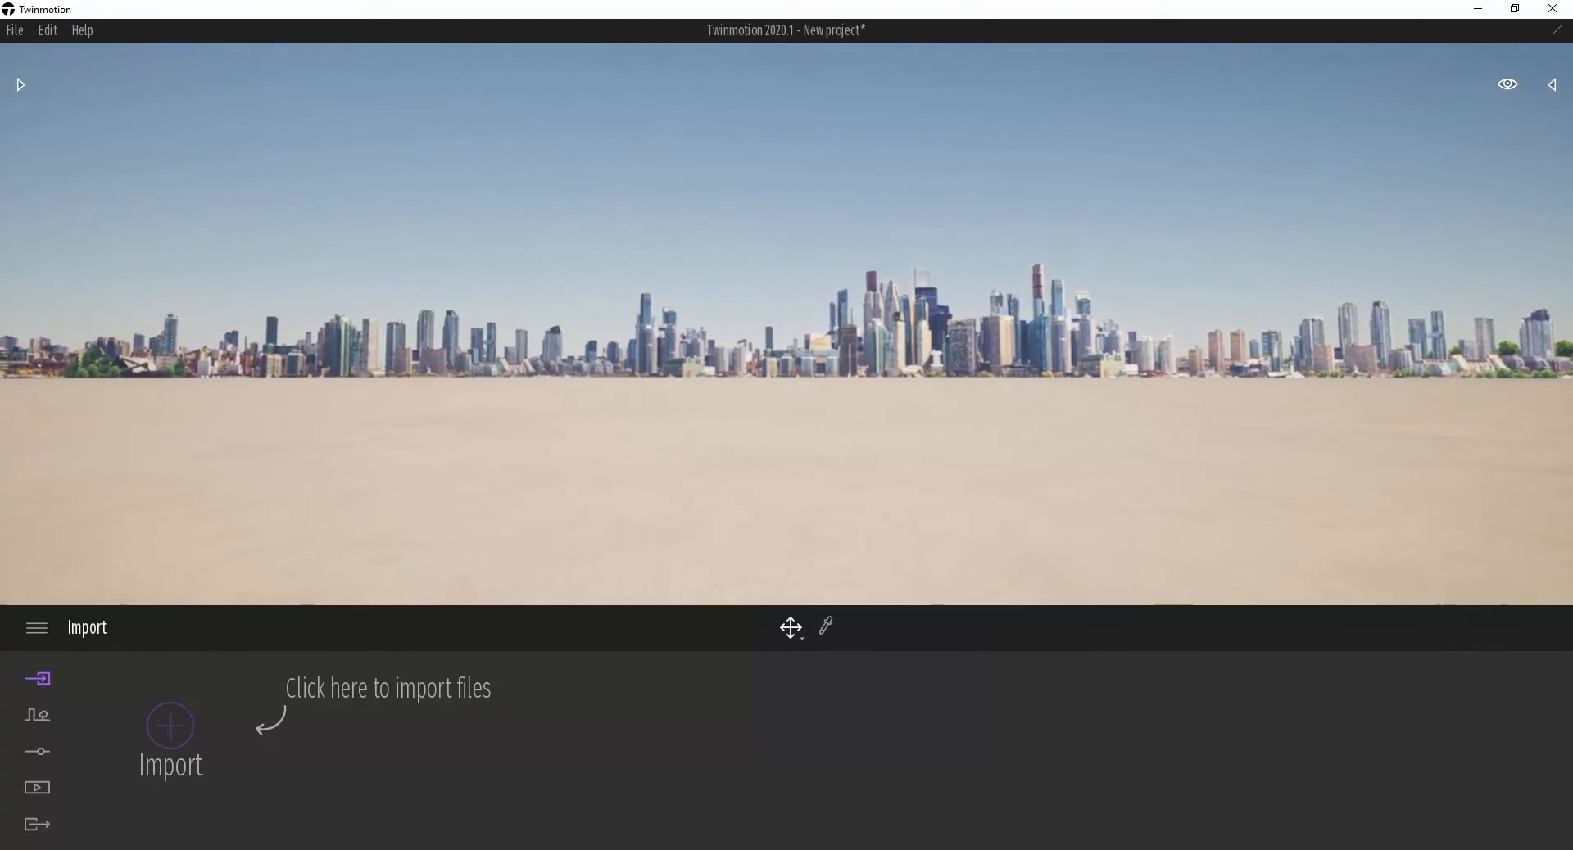
right_drag(787, 324, 1008, 348)
right_drag(787, 324, 926, 332)
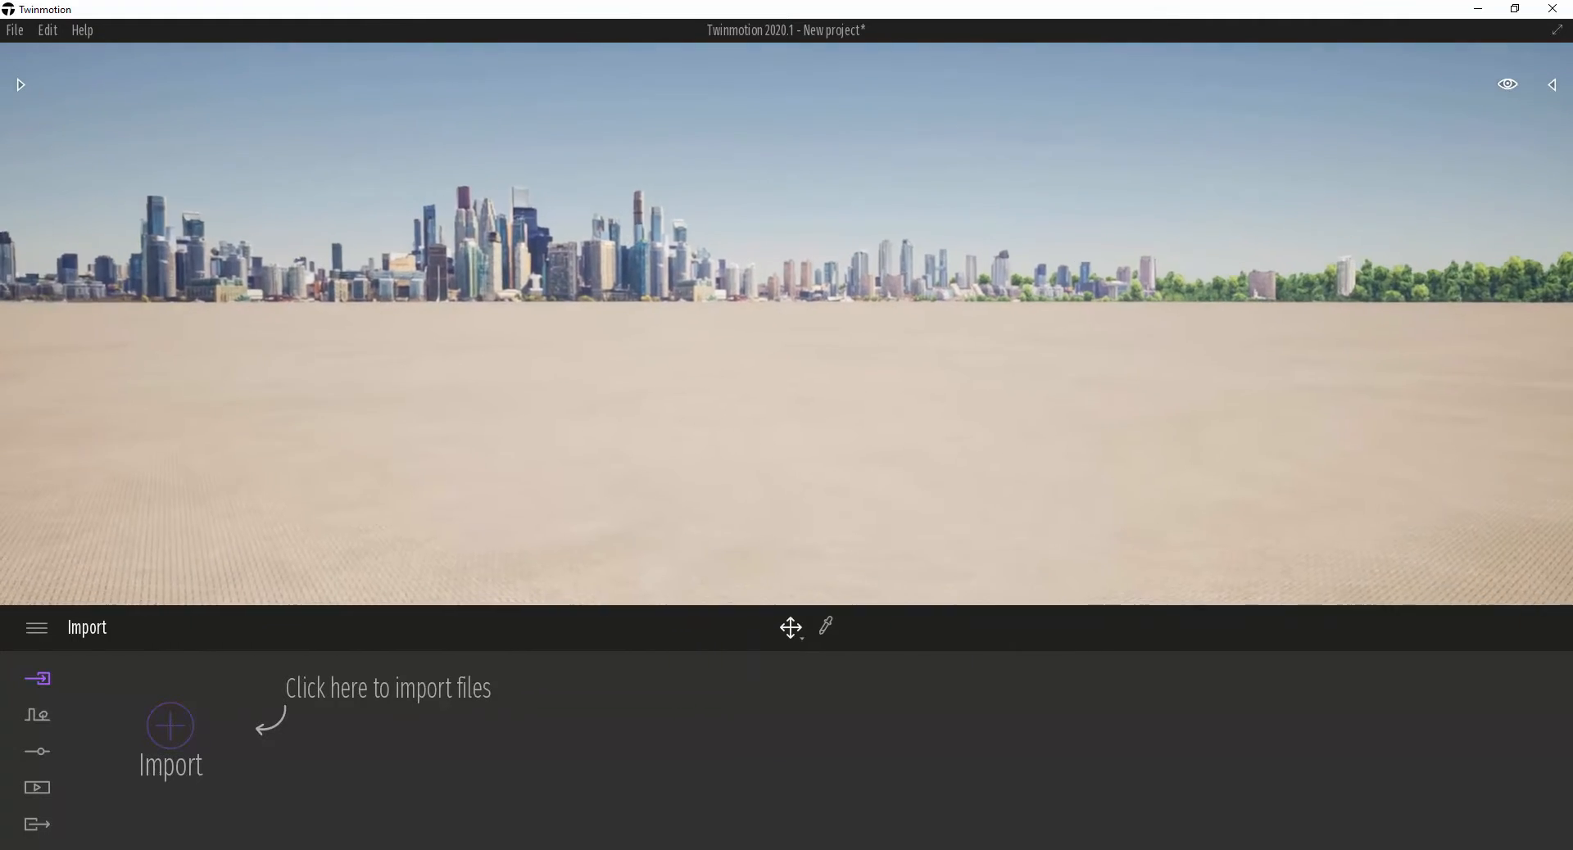
right_drag(787, 324, 393, 321)
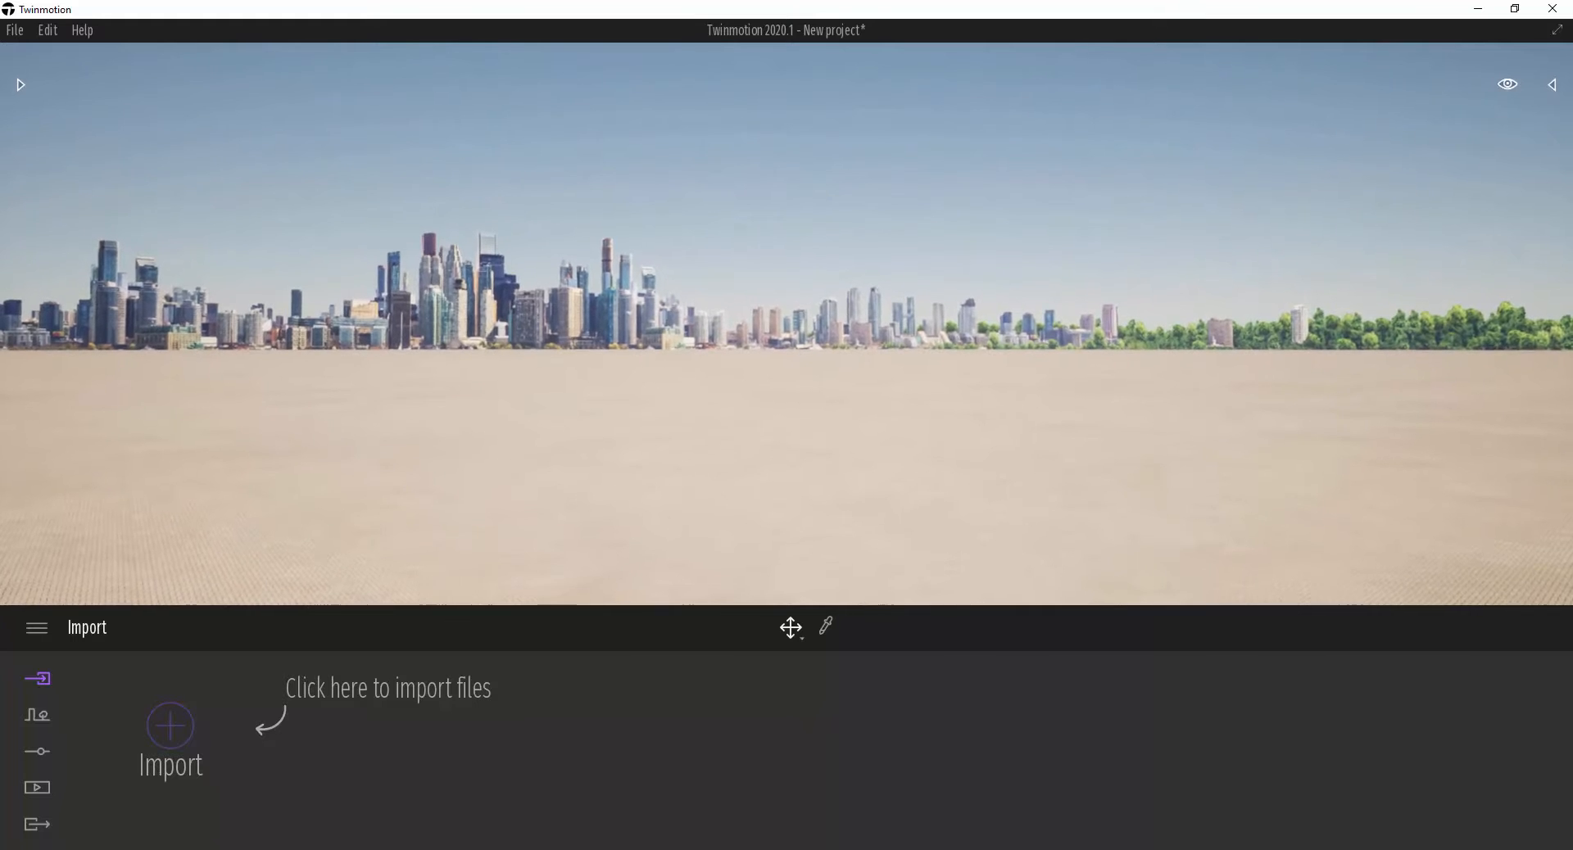
right_drag(786, 323, 1136, 292)
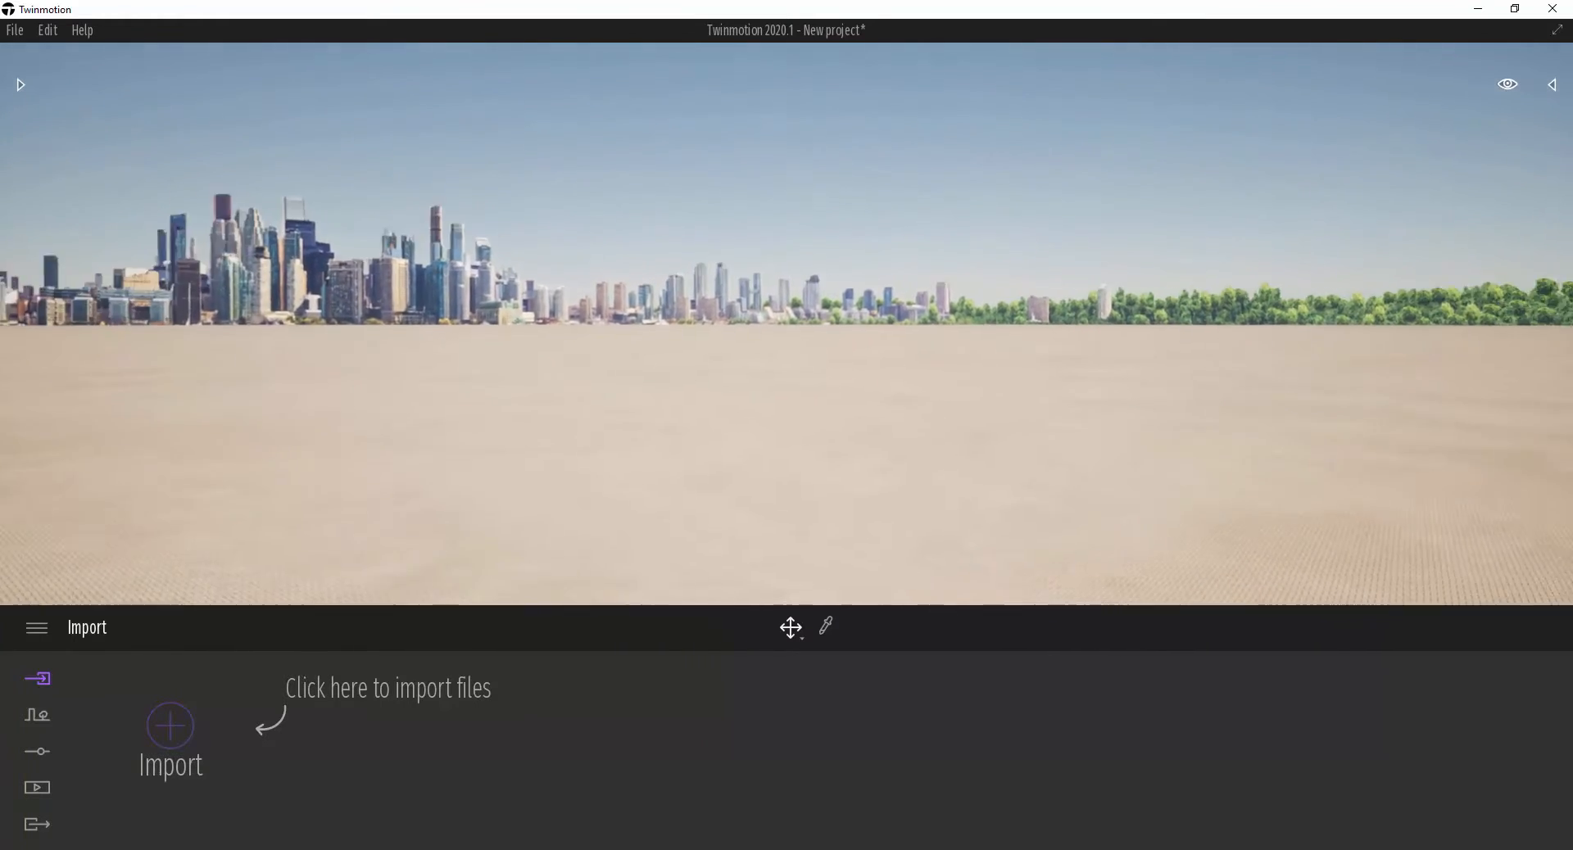
right_drag(1131, 385, 581, 587)
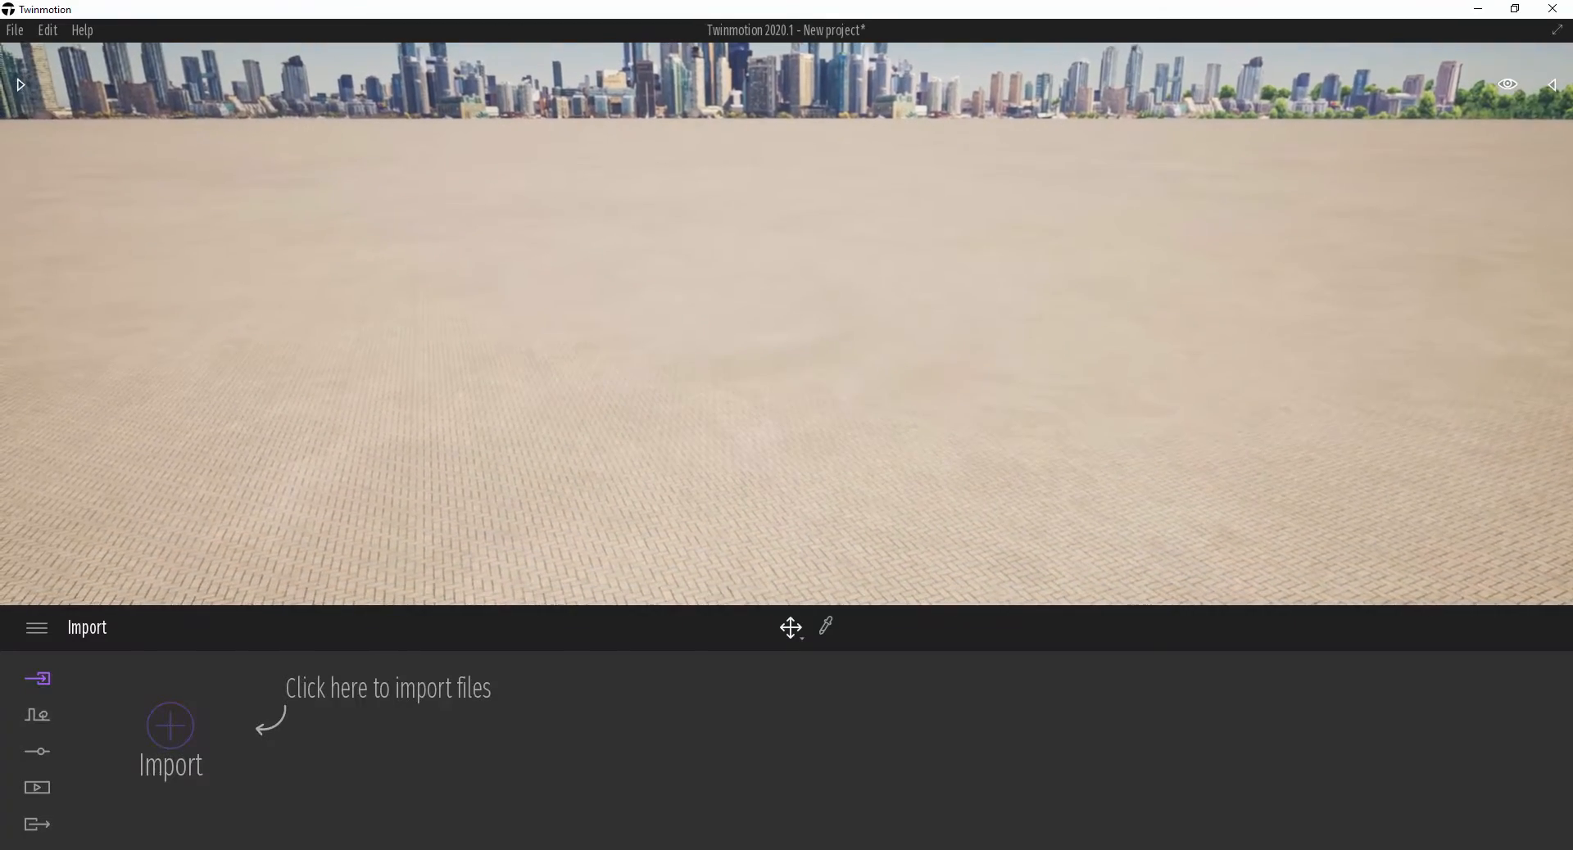
right_drag(835, 562, 106, 437)
key(w)
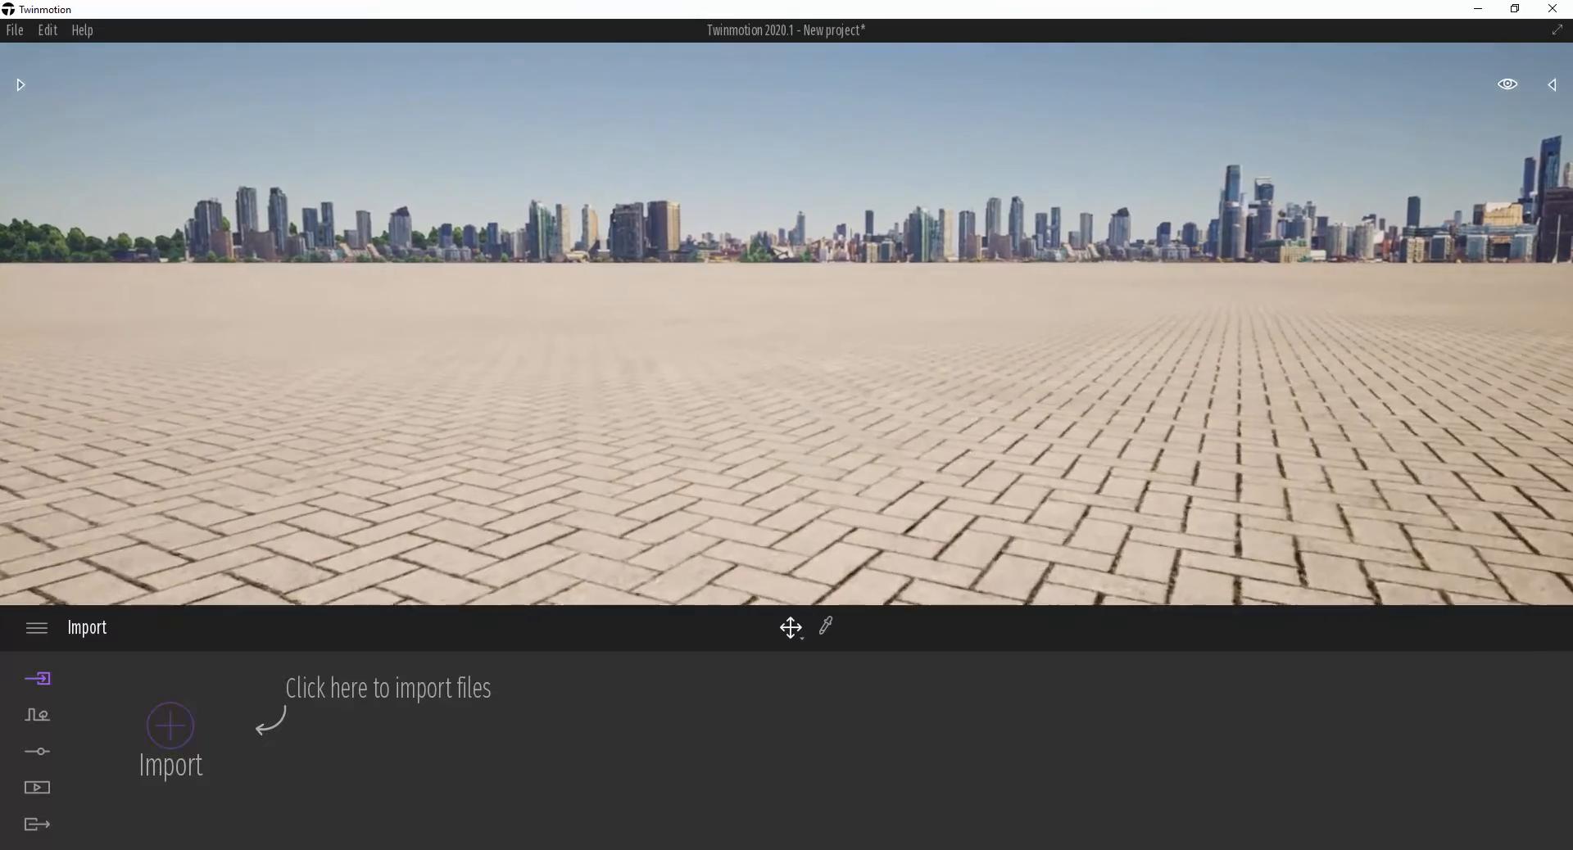
key(d)
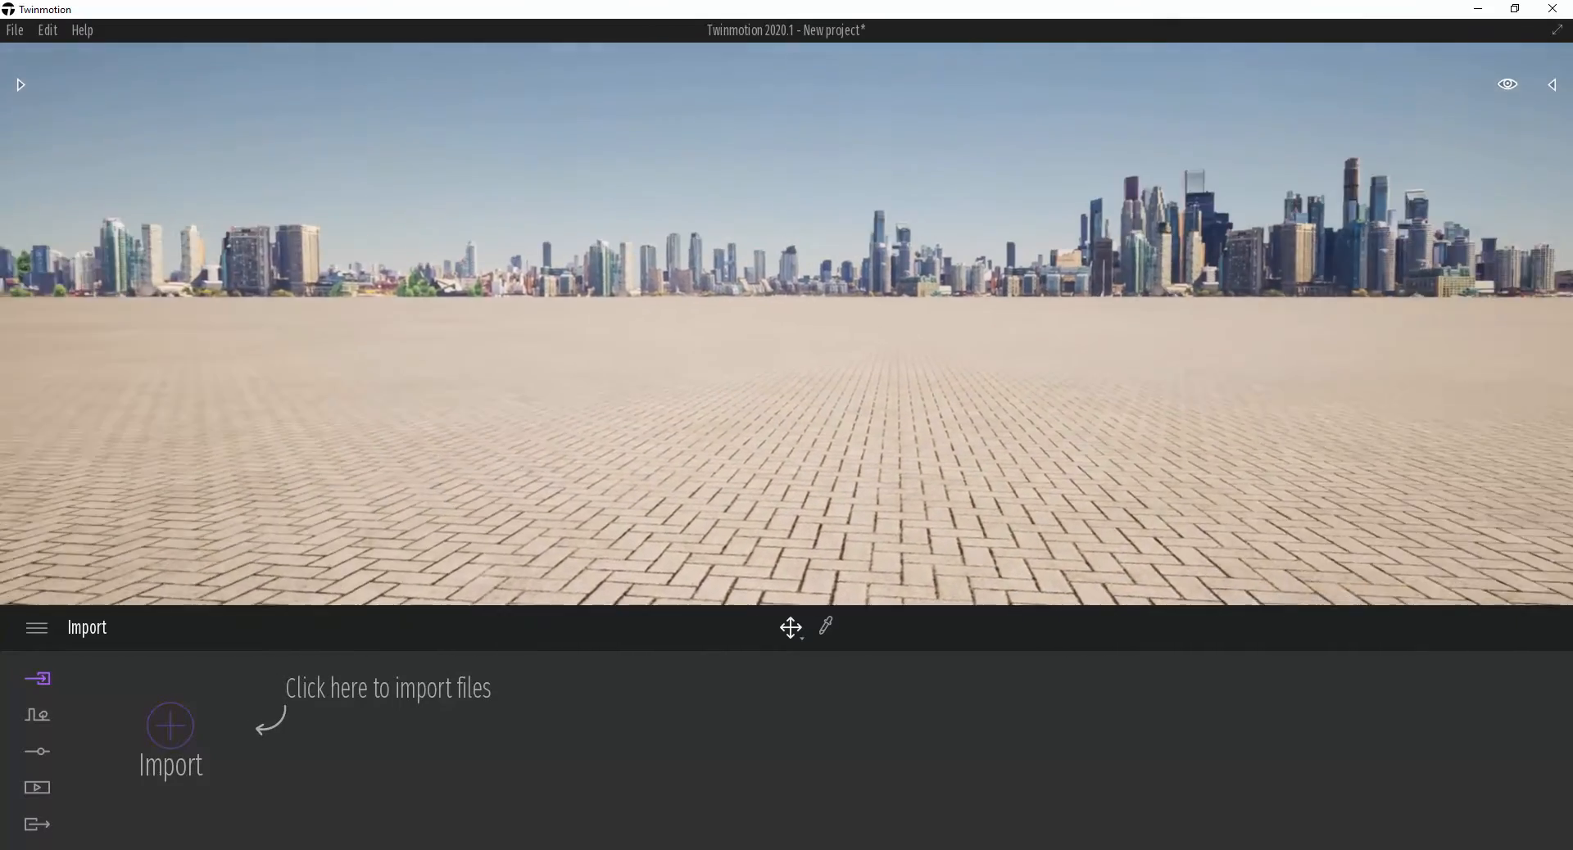
key(s)
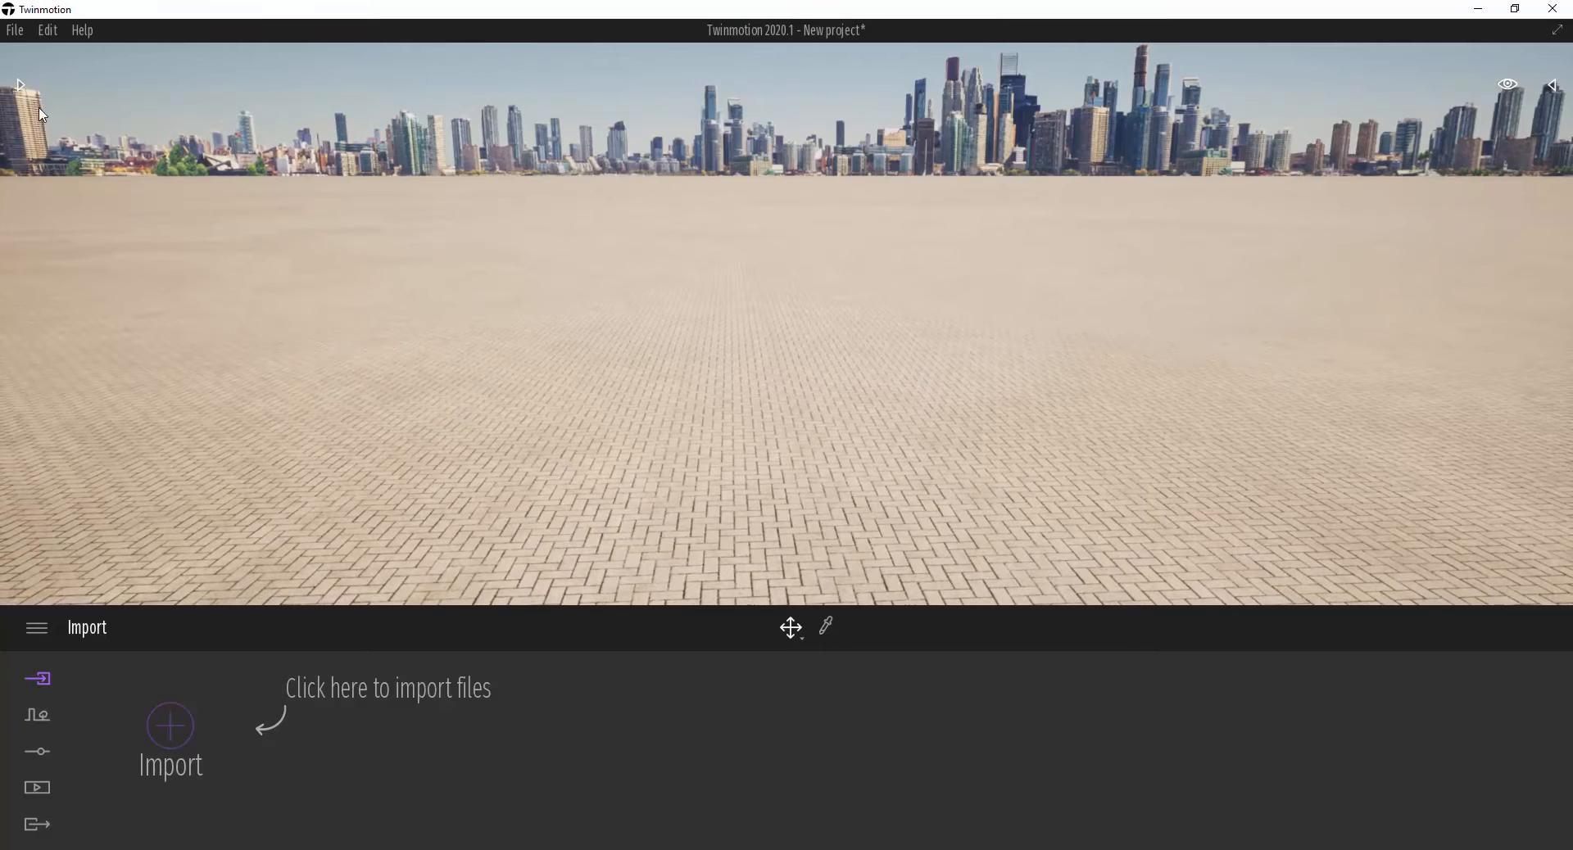
- Reveal the asset library and the scene graph to examine their contents, and collapse both again
click(21, 86)
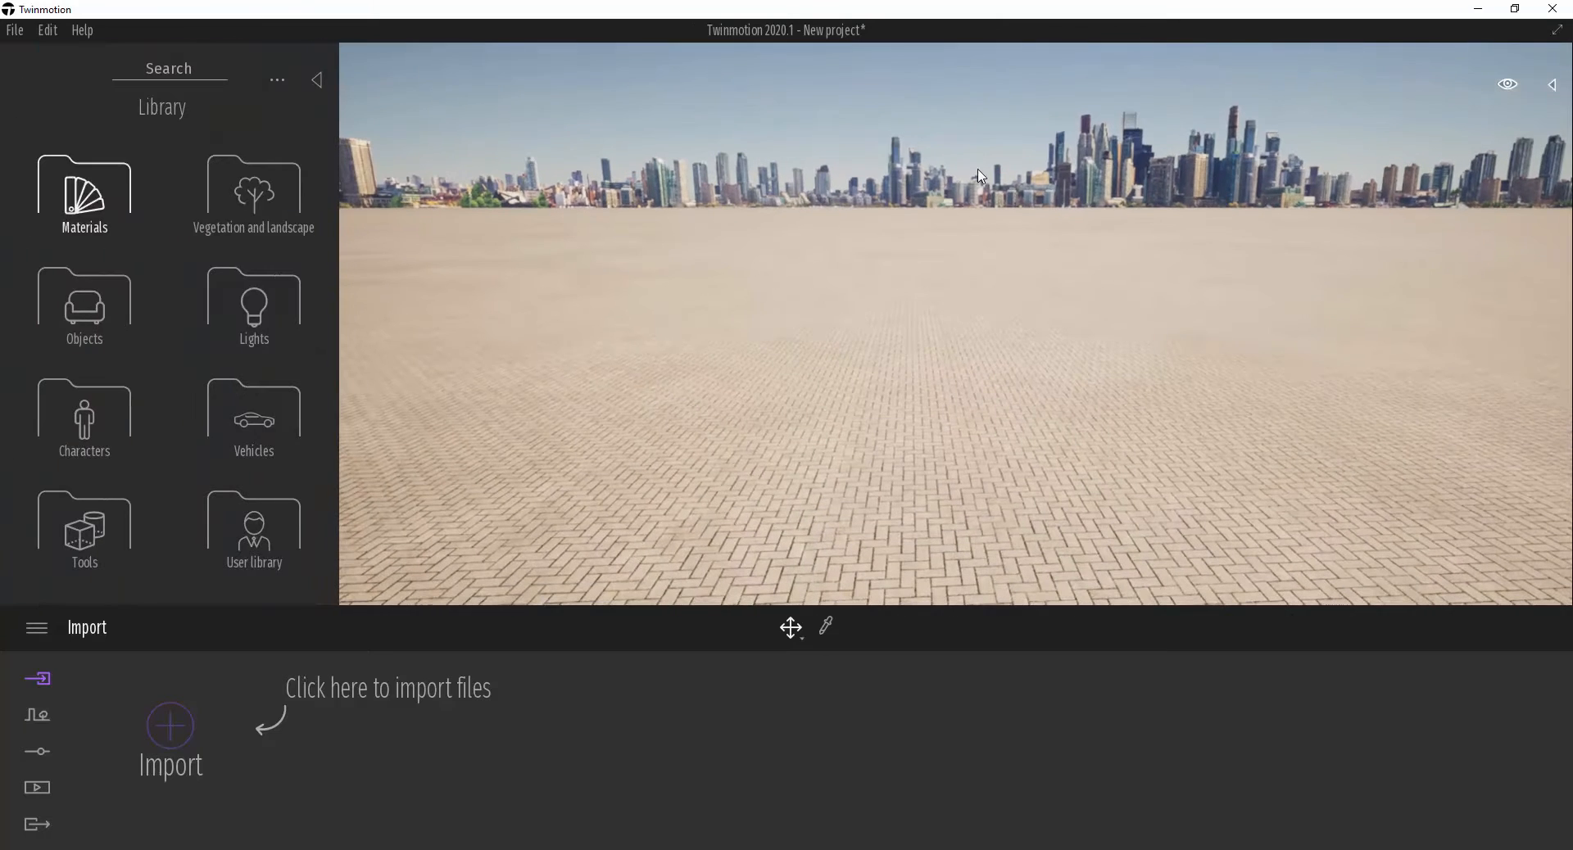
click(1553, 86)
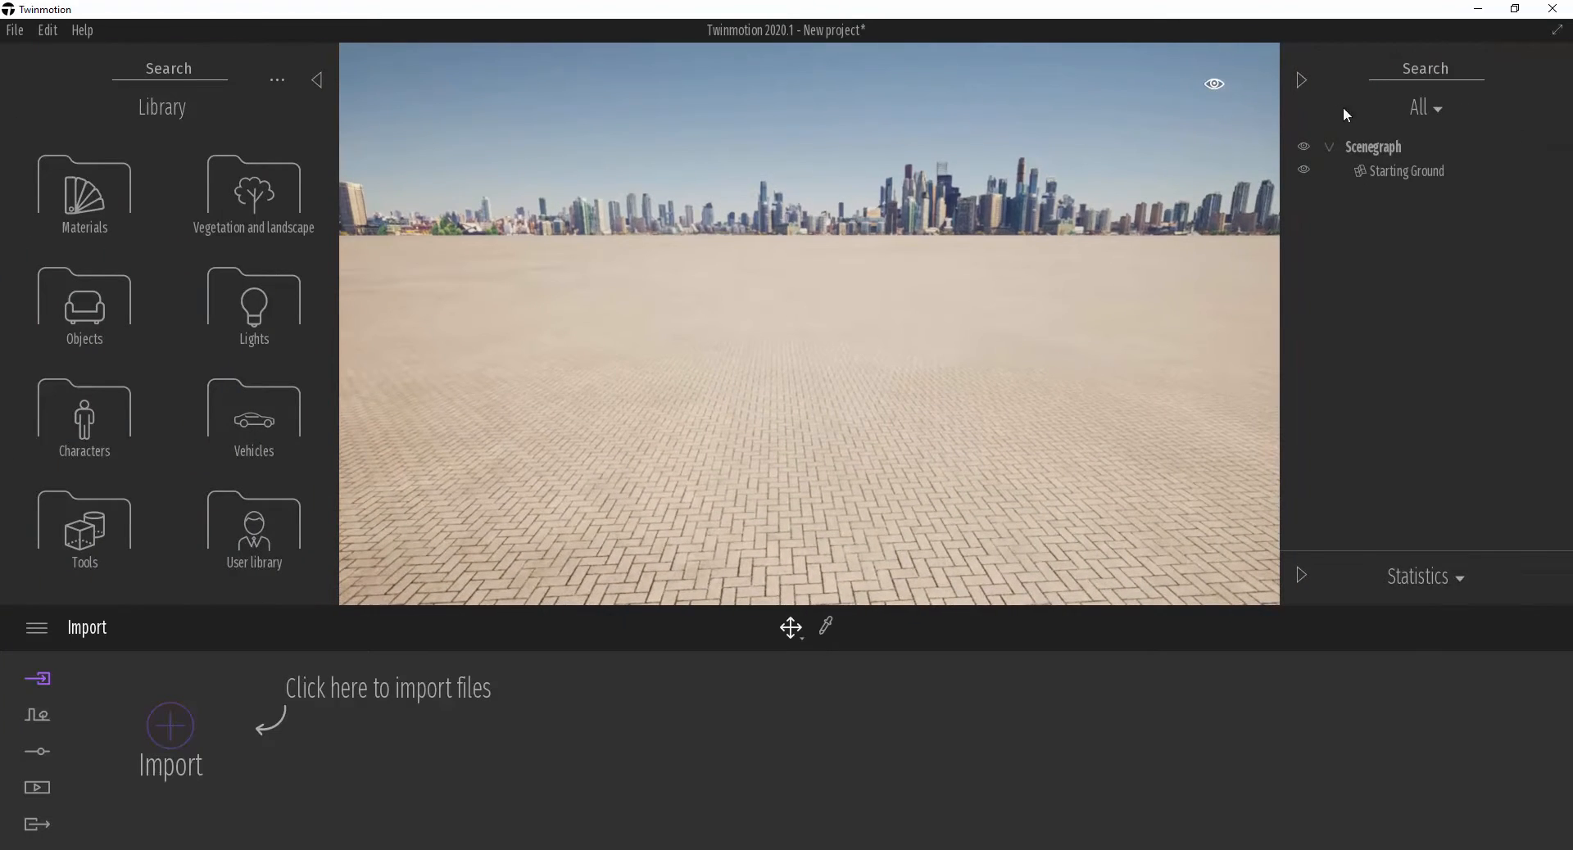
click(1300, 81)
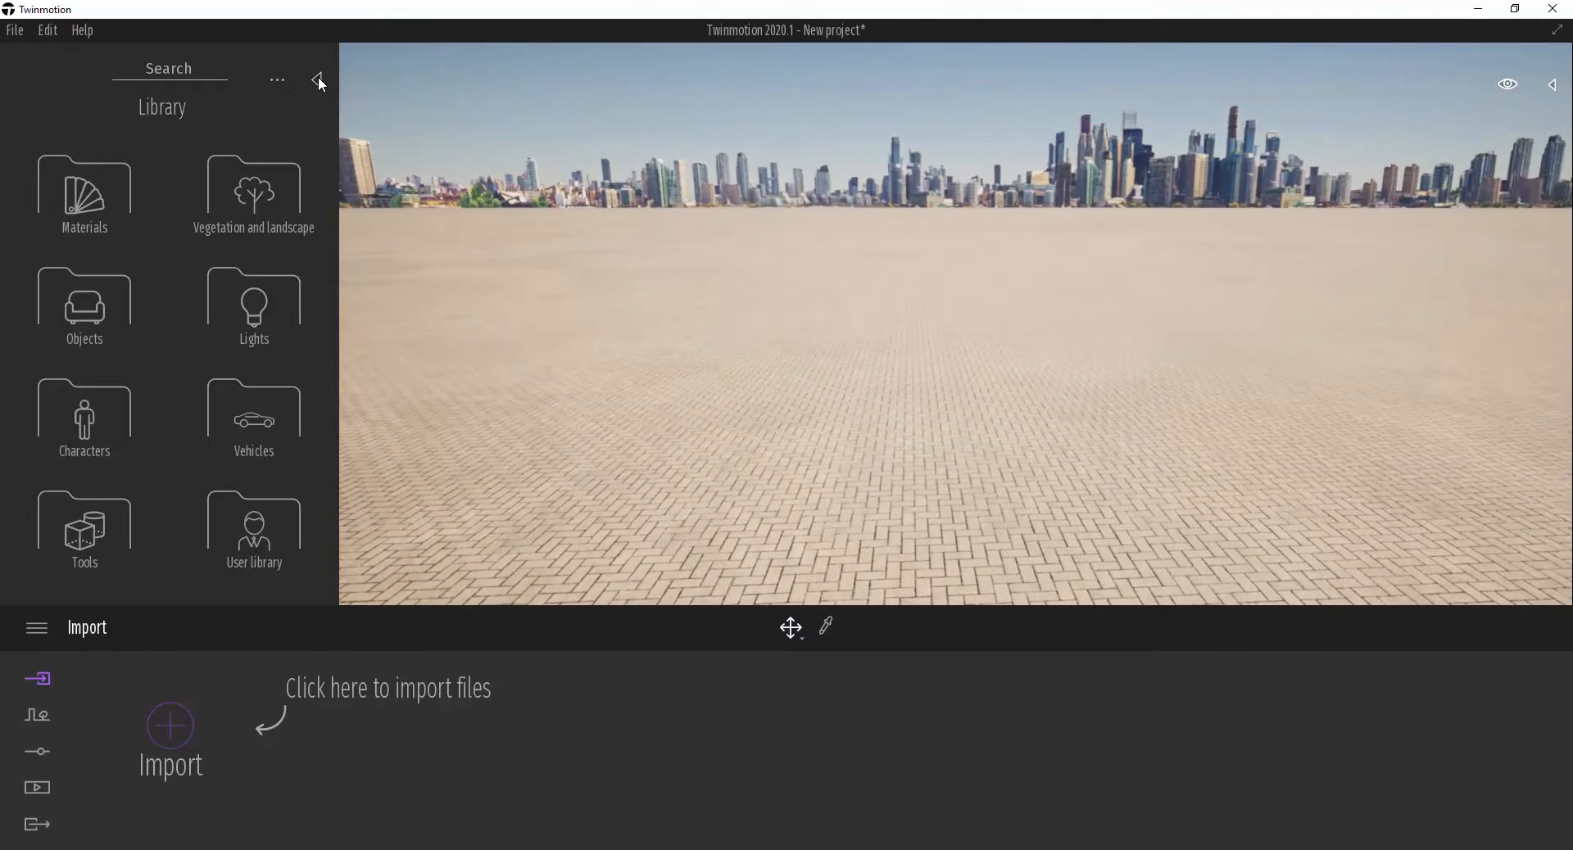
click(317, 79)
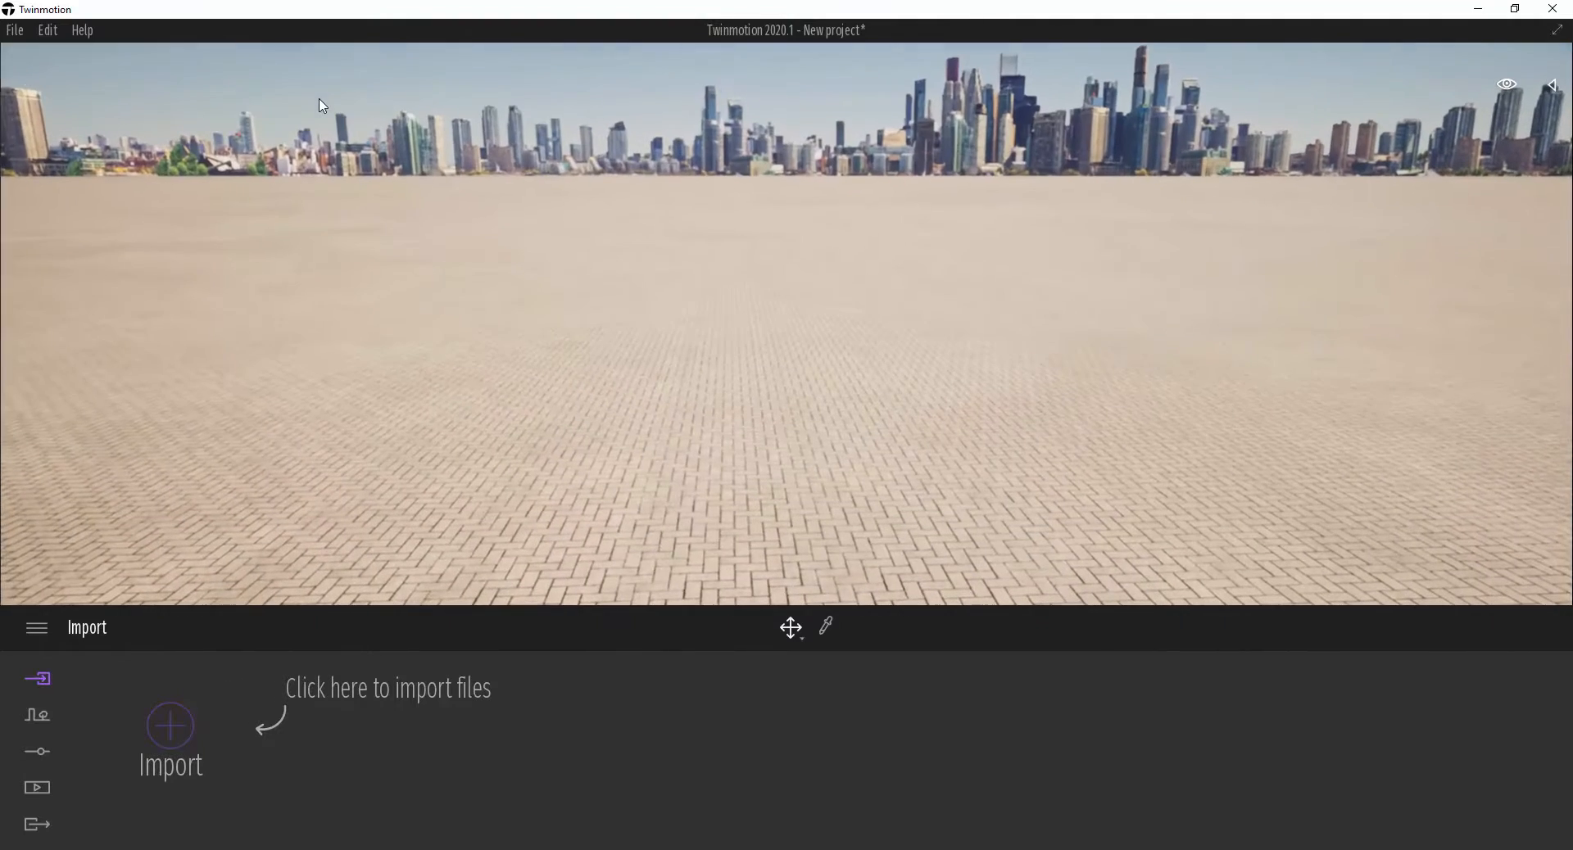
click(1552, 87)
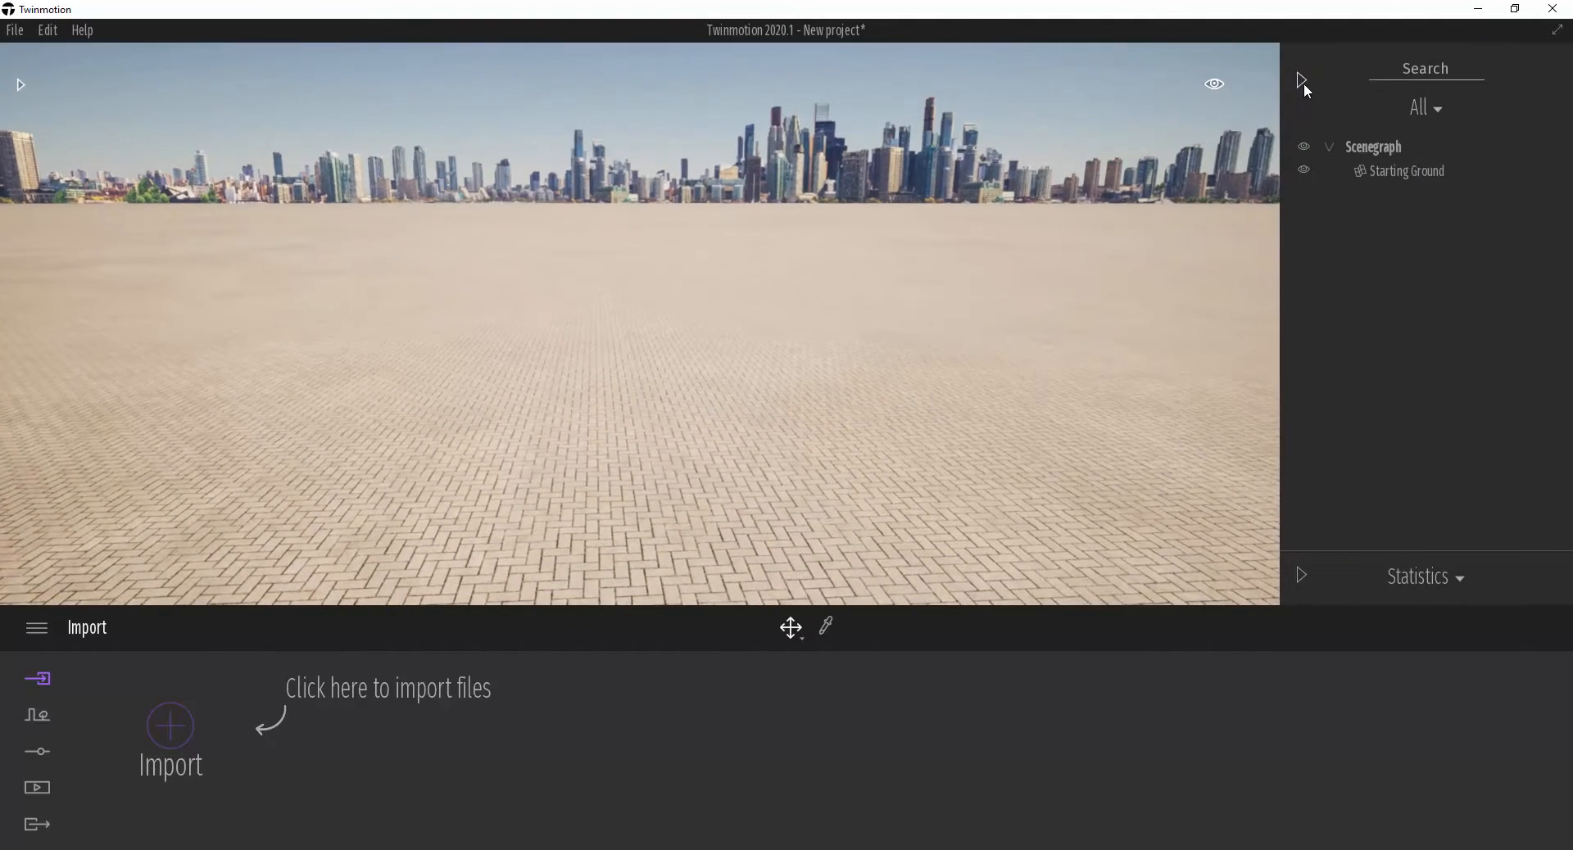
click(1302, 82)
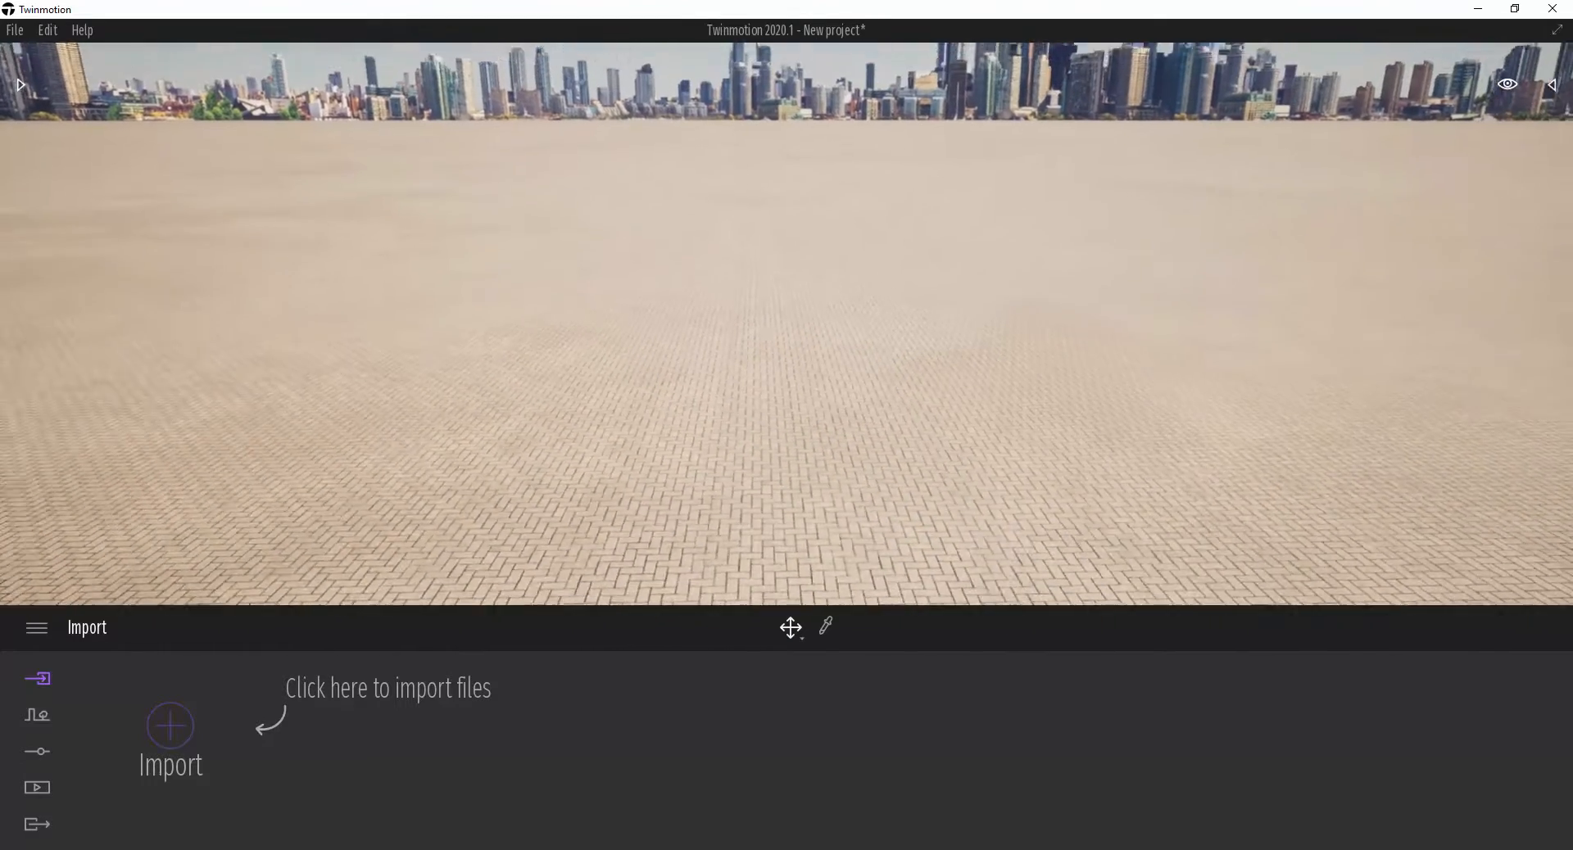
right_drag(787, 377, 786, 279)
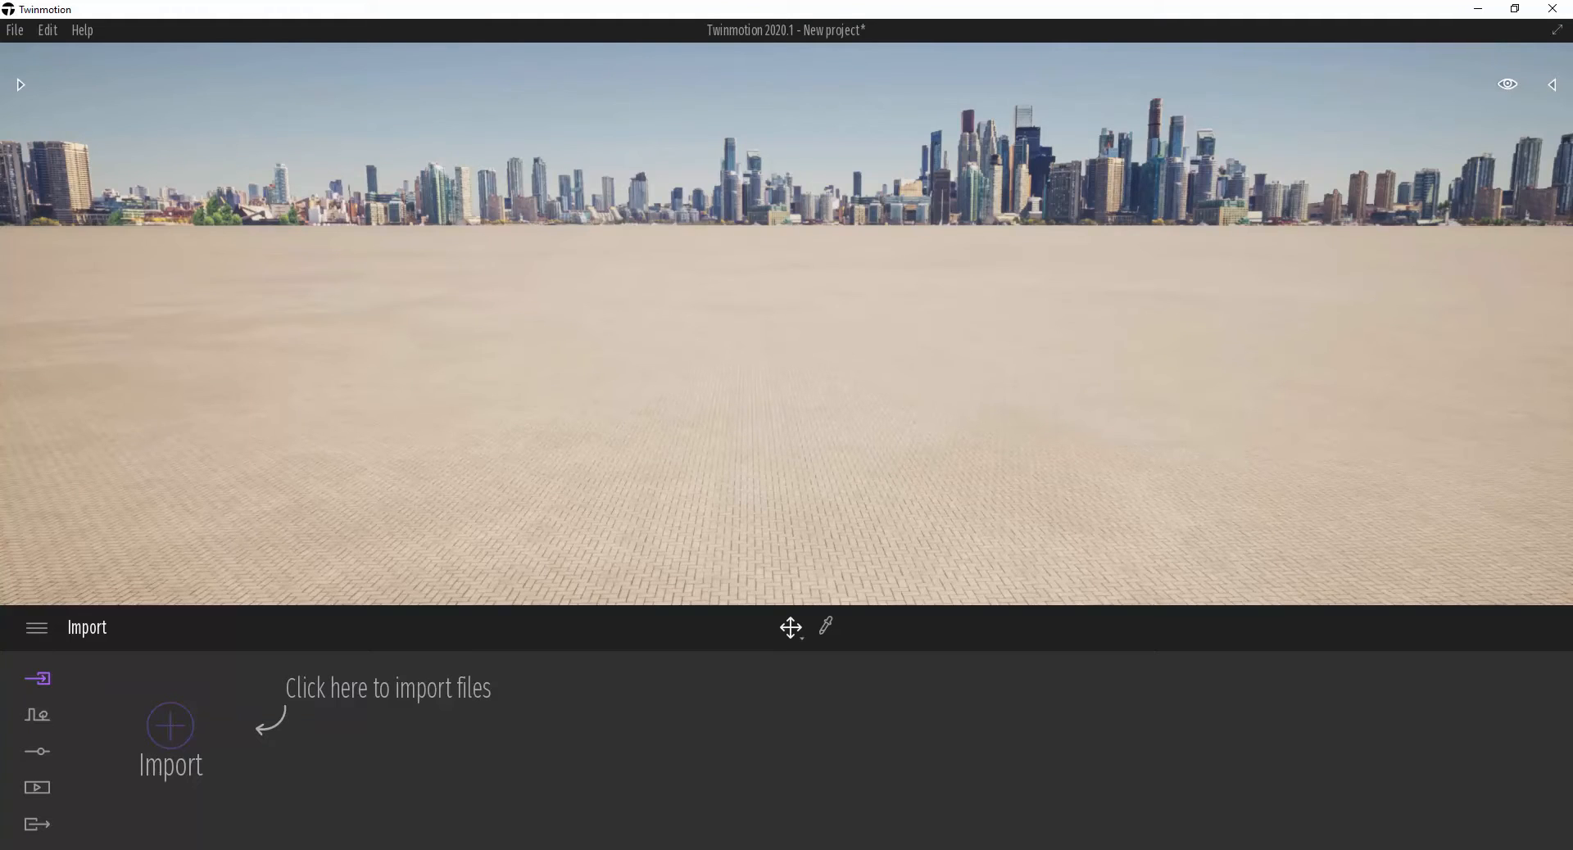
right_drag(861, 192, 786, 91)
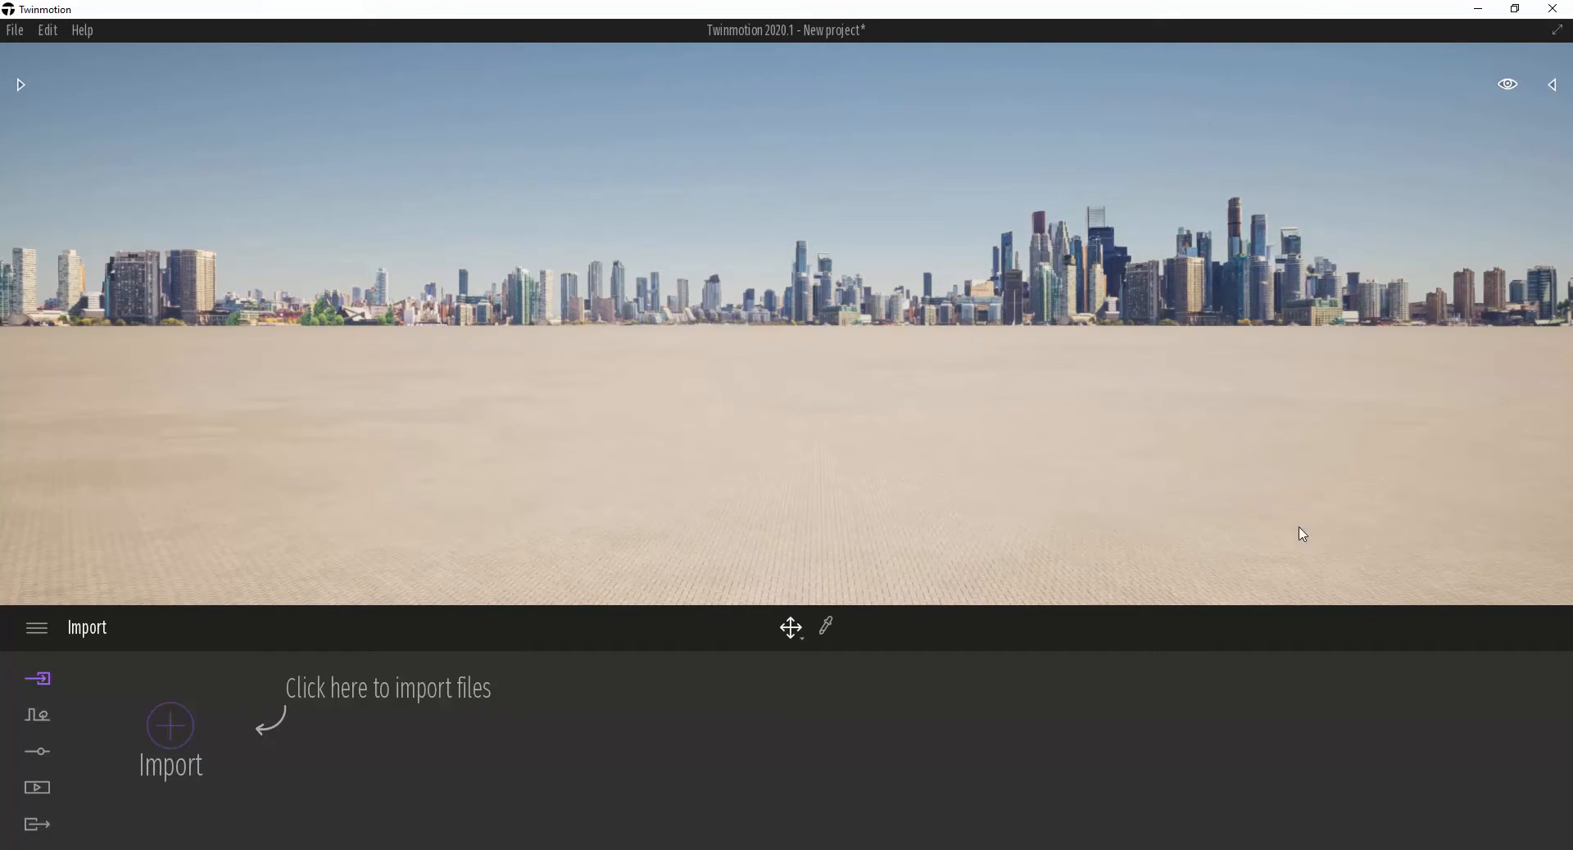
right_drag(1302, 534, 1200, 563)
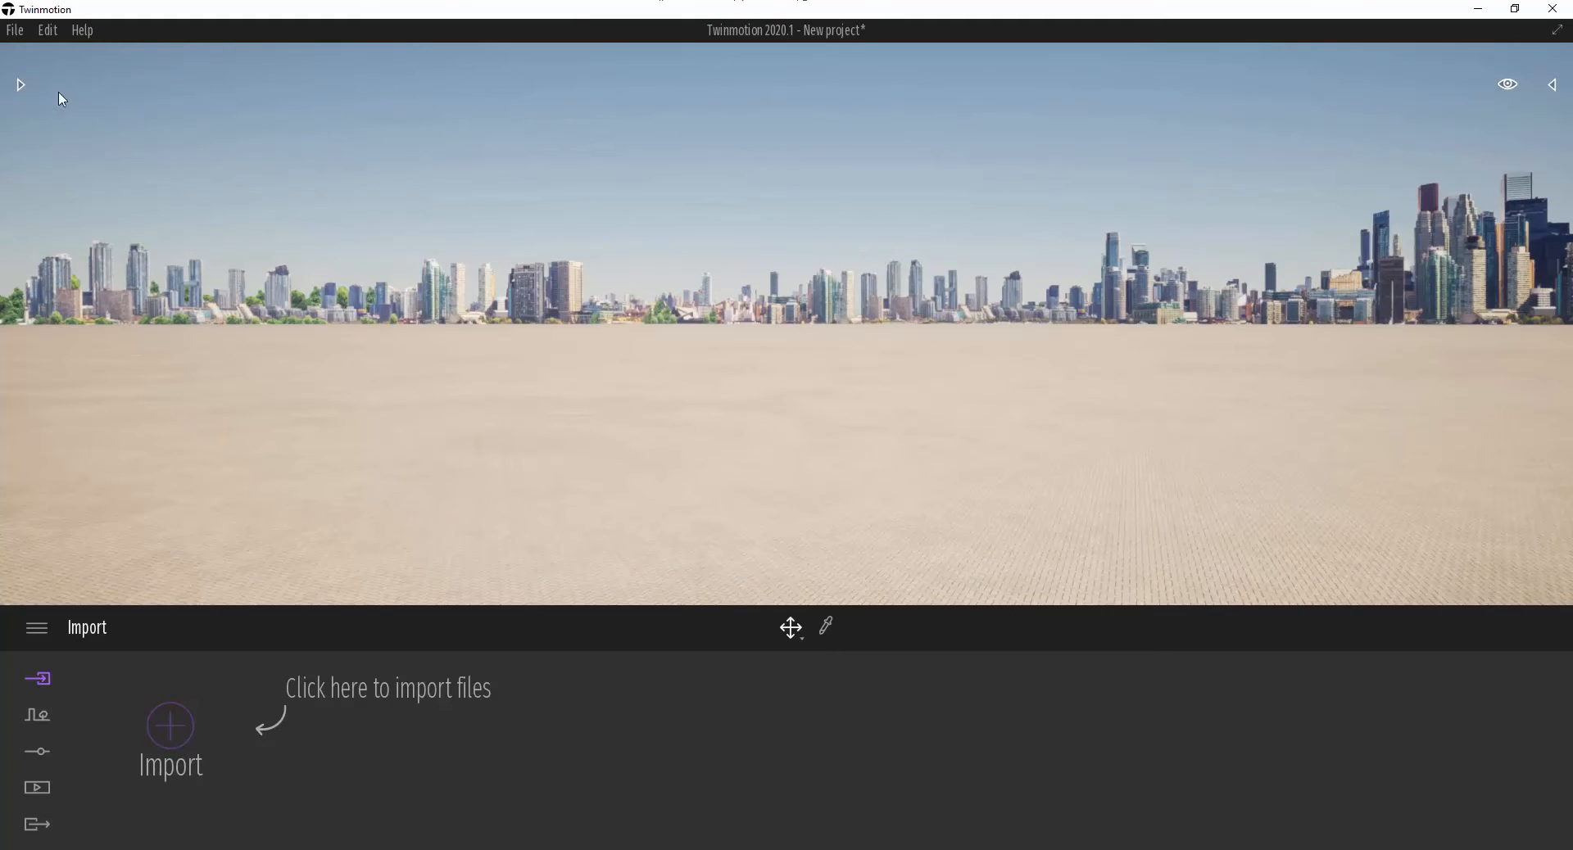
click(20, 84)
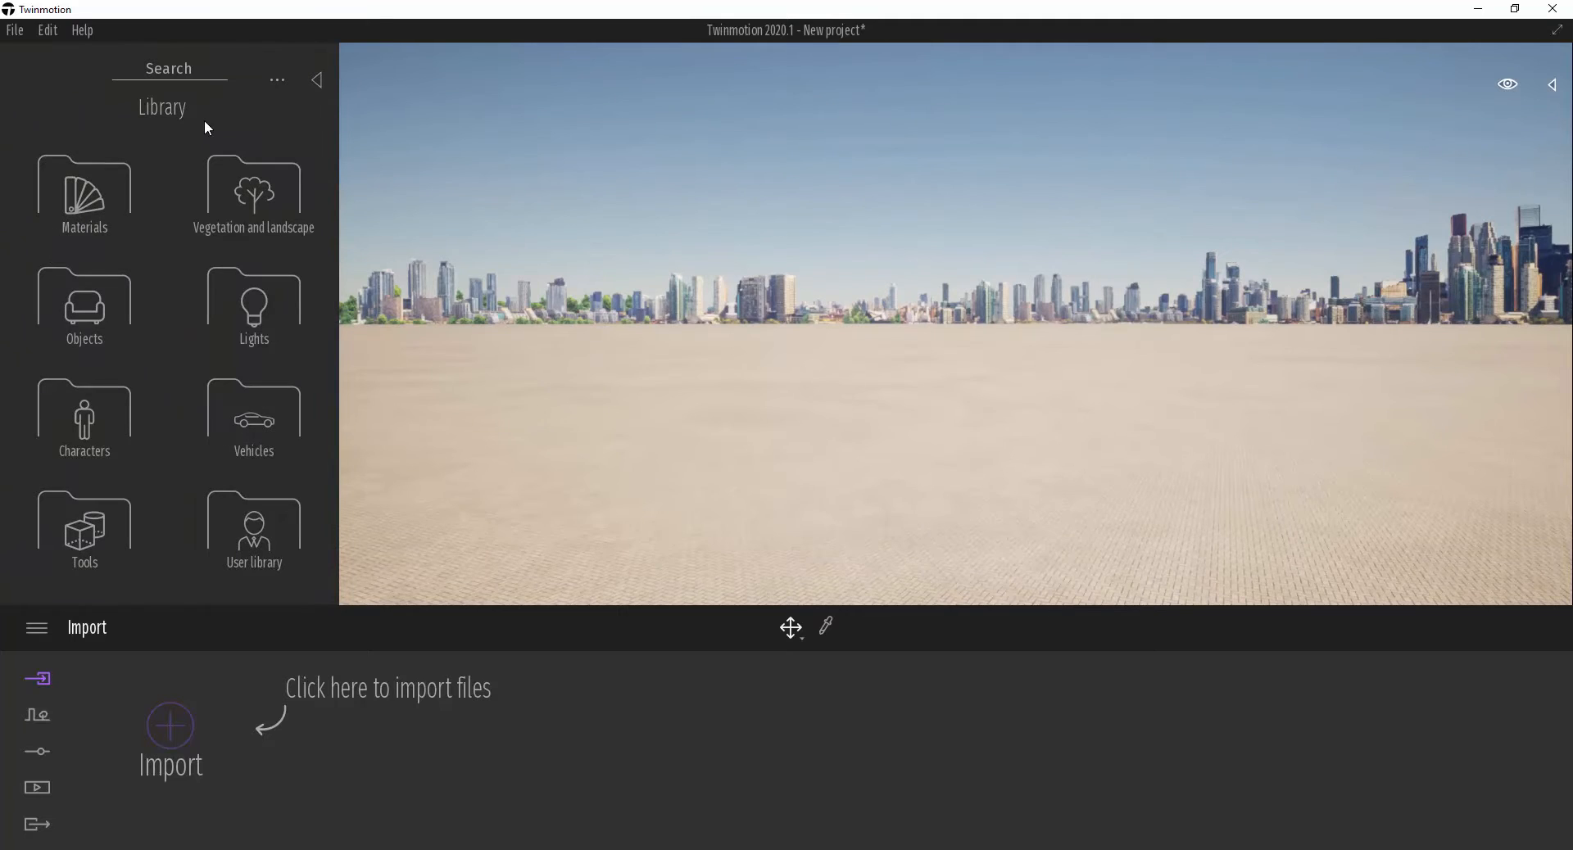
click(316, 80)
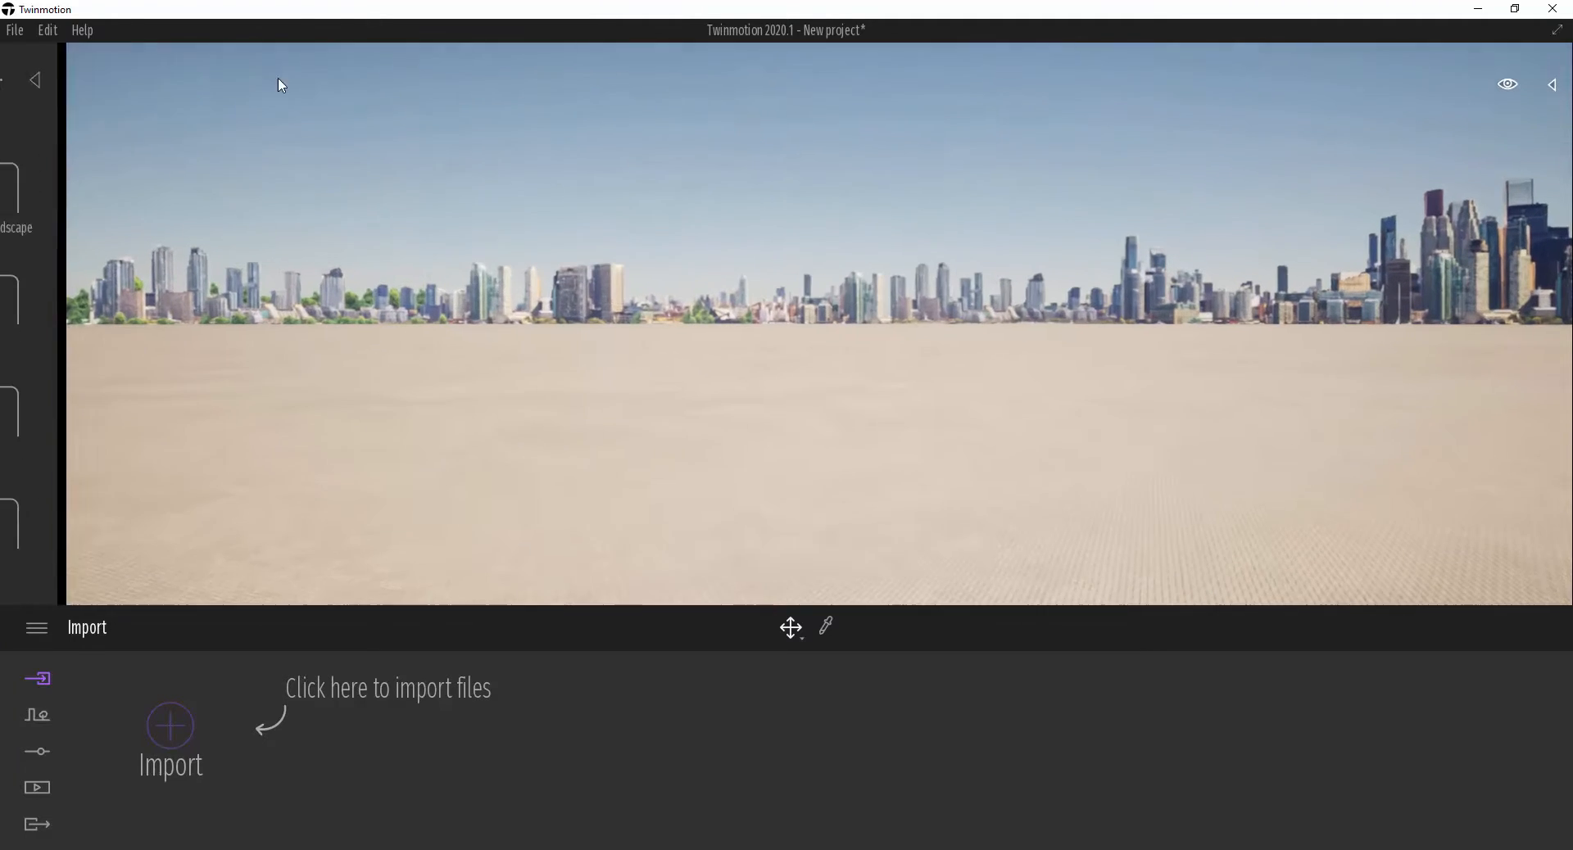
- Set the scene's day time to about 05:27 and look across the skyline in that lighting
click(1508, 85)
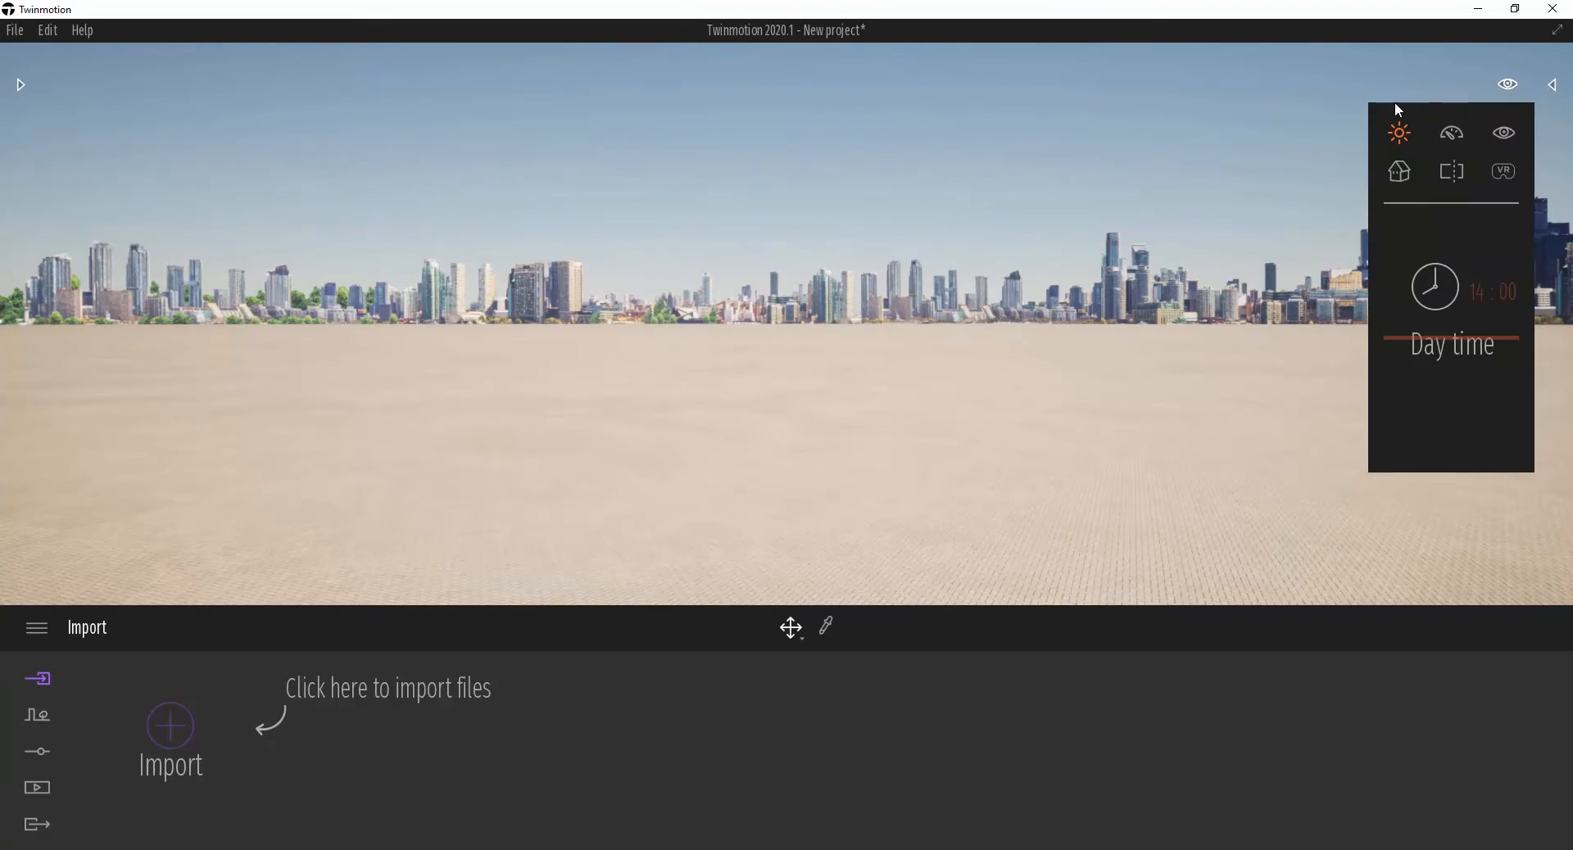
click(1498, 88)
click(1510, 86)
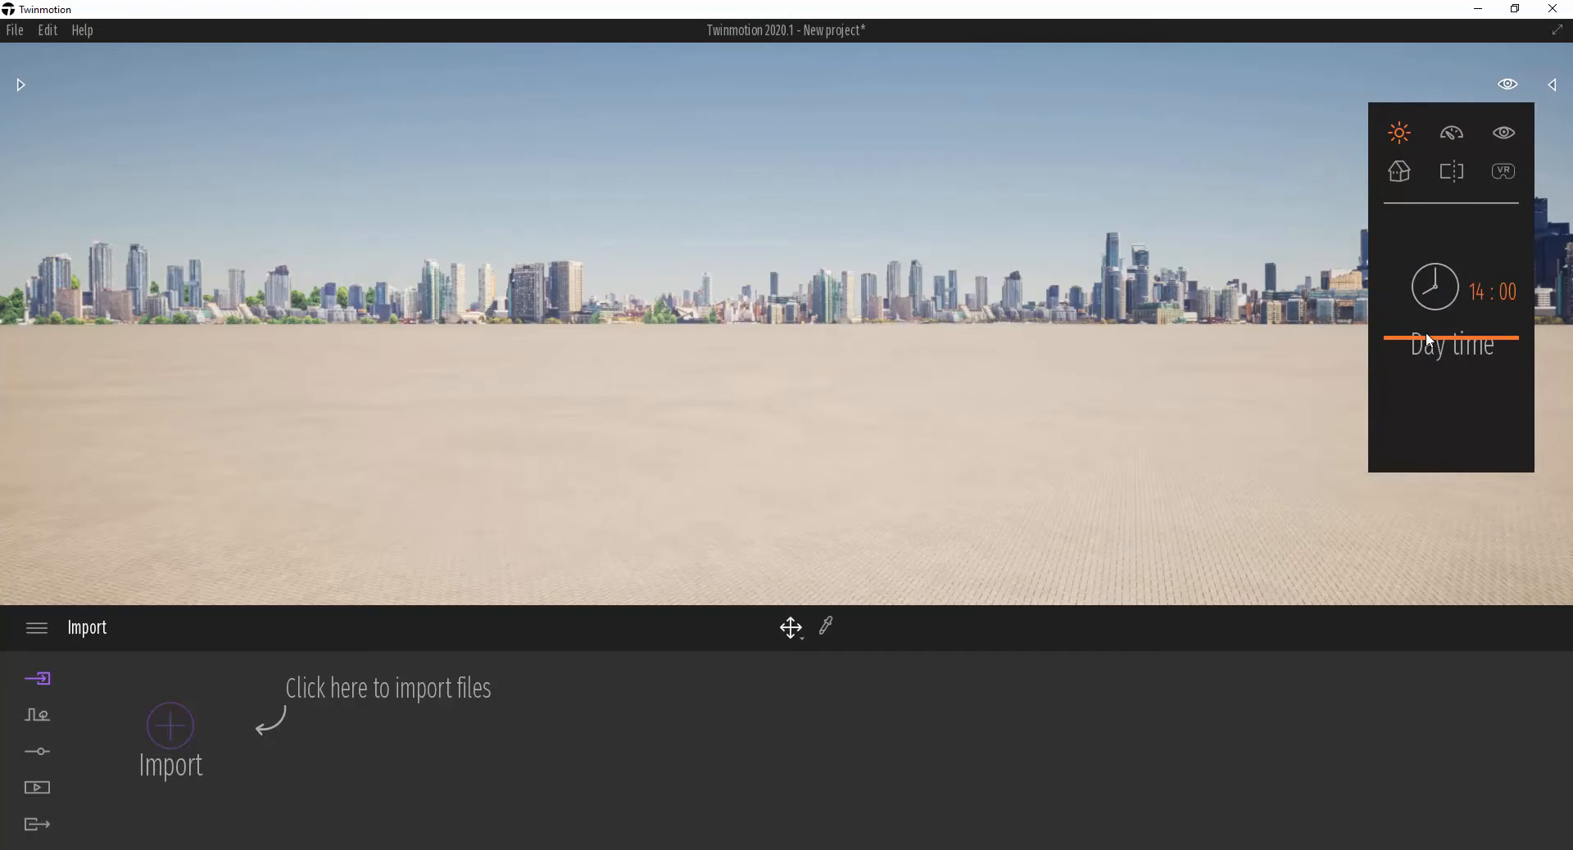
drag(1431, 339, 1442, 270)
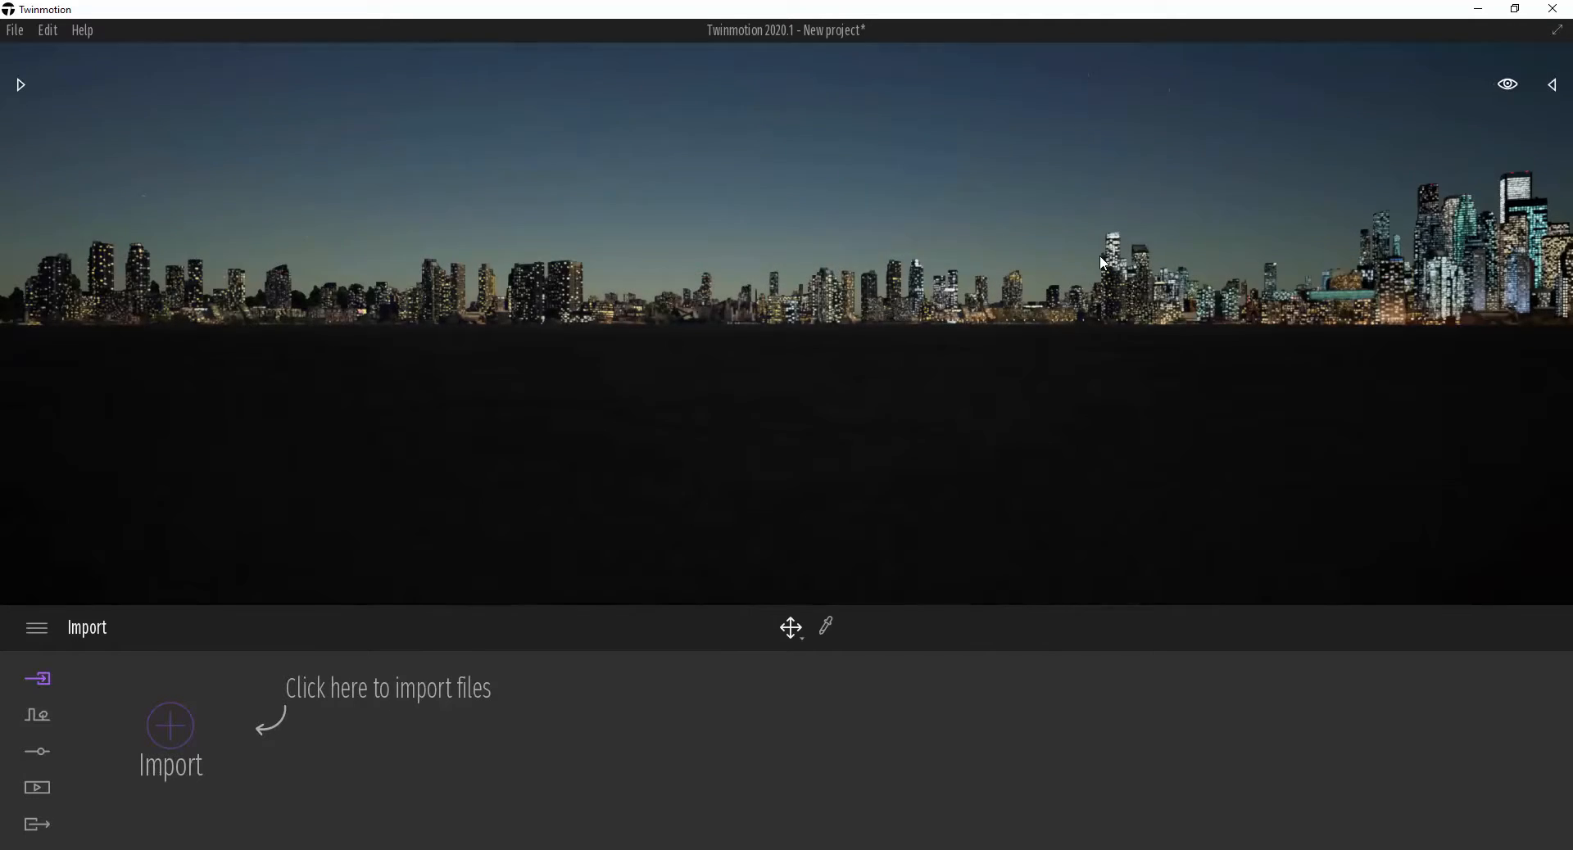
right_drag(1100, 257, 1231, 207)
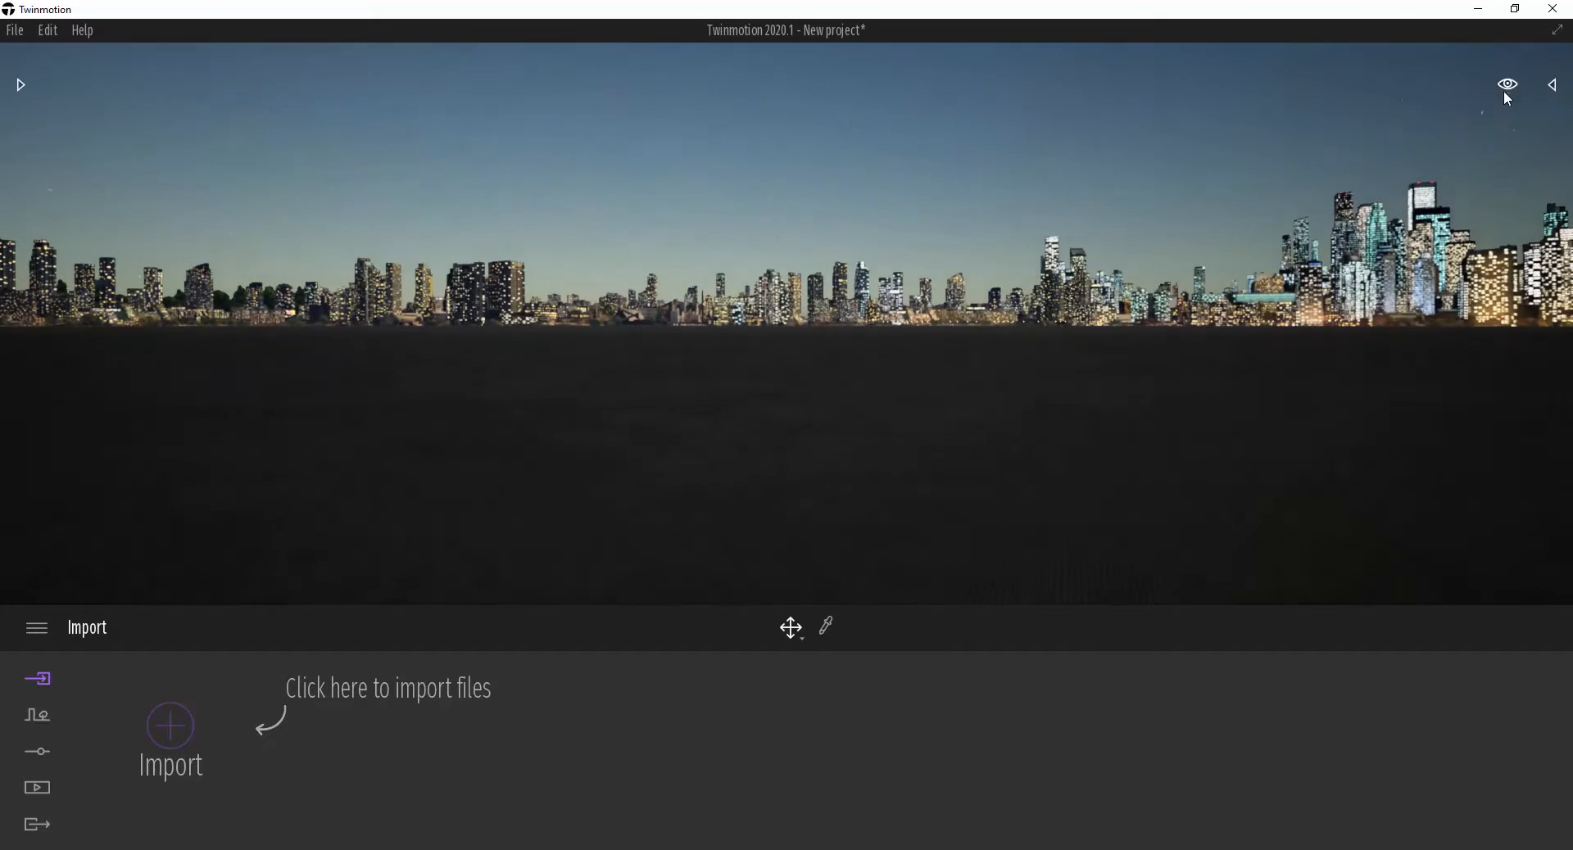
- Set the scene's day time to about 15:18 for afternoon daylight
mouse_move(1508, 92)
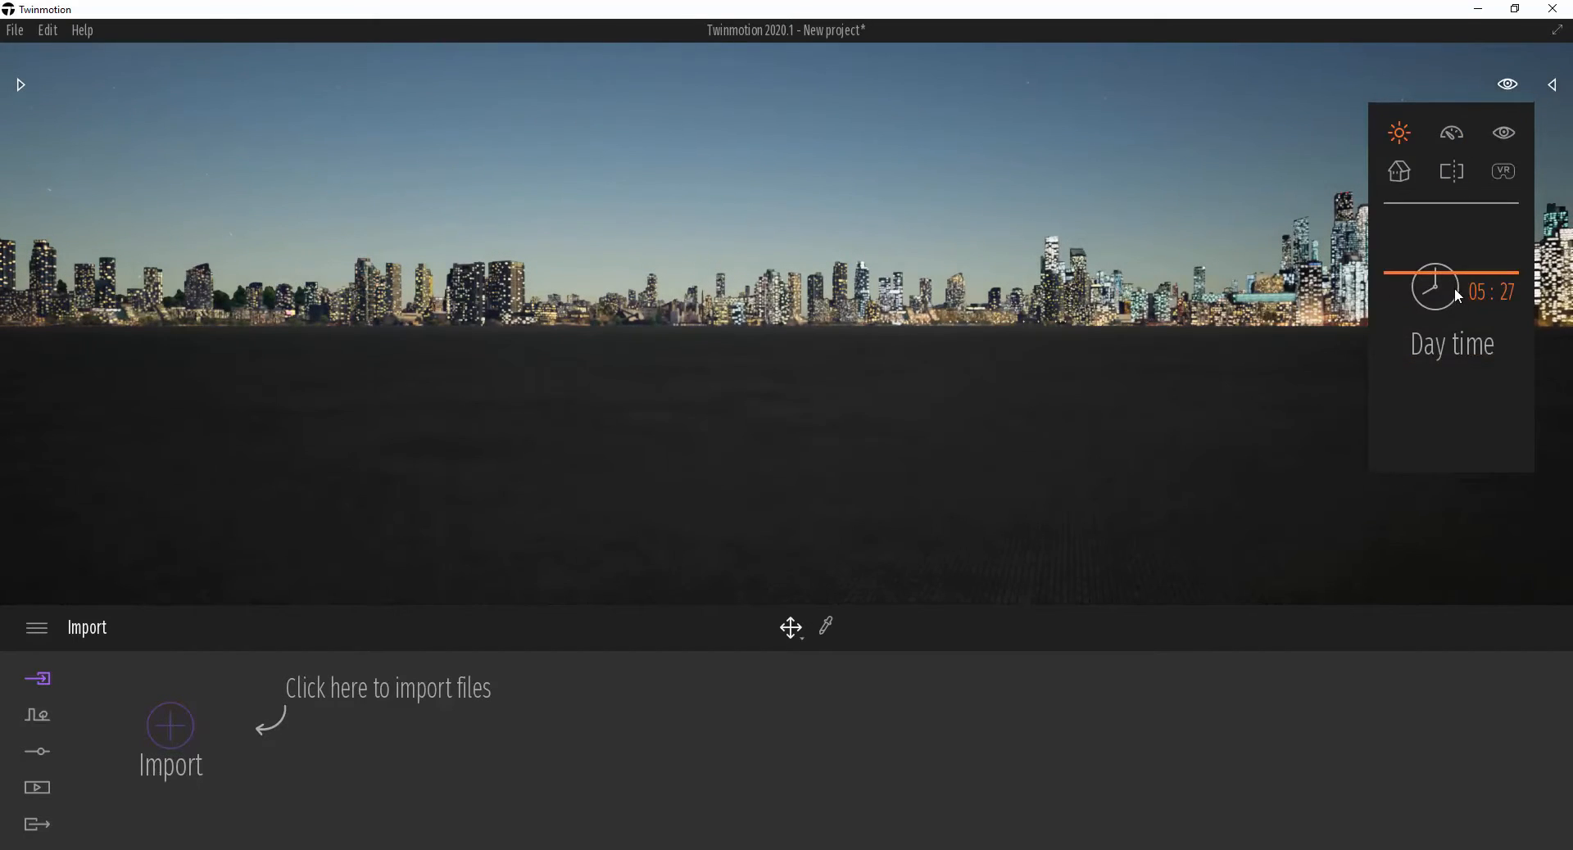
drag(1457, 273, 1464, 350)
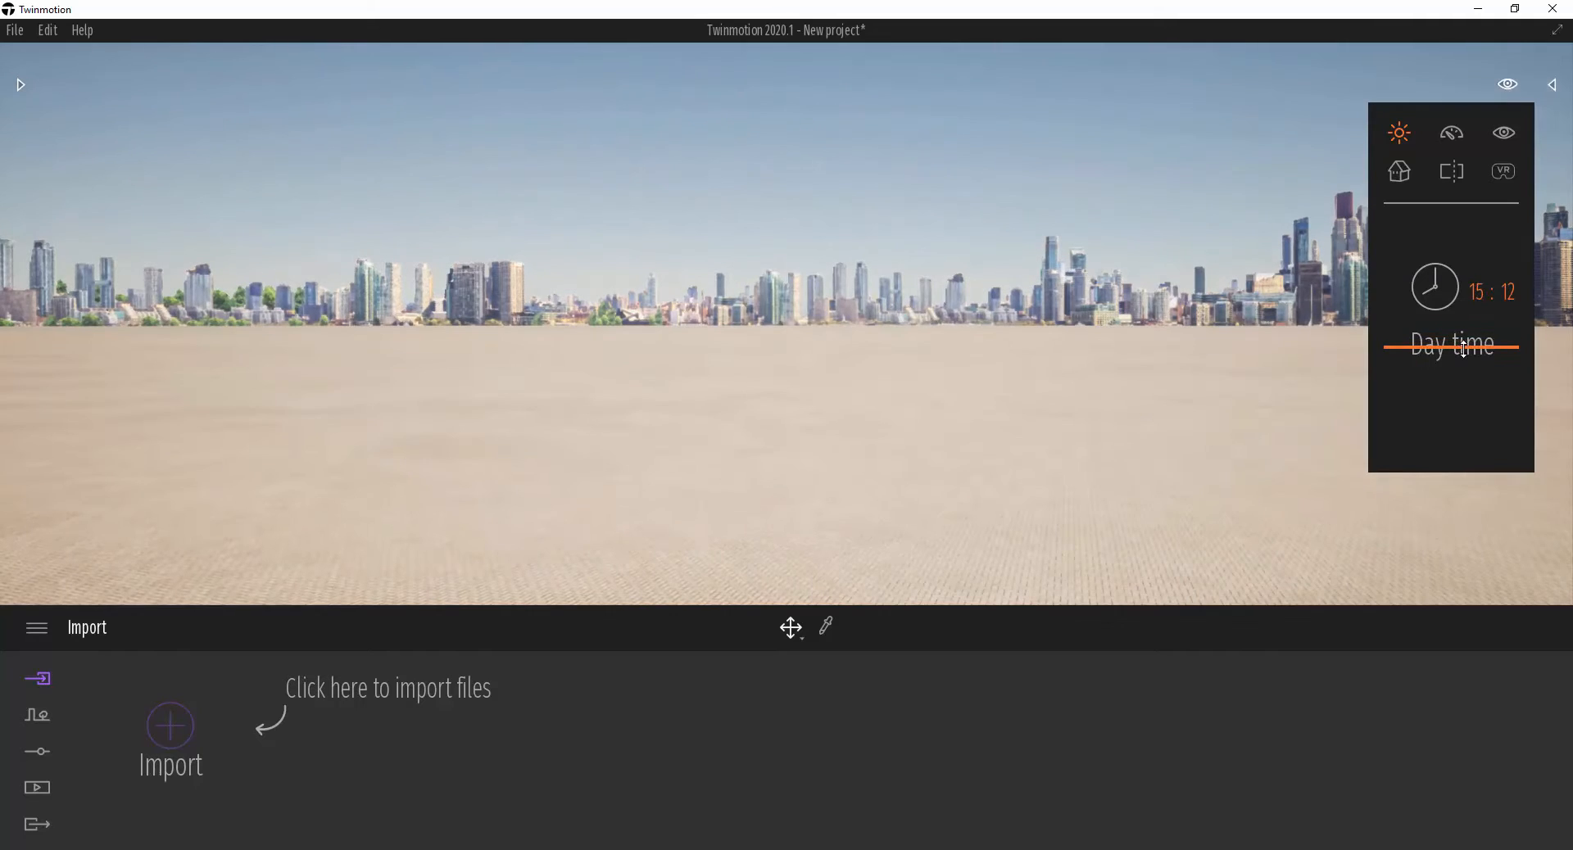
- Set the navigation speed to Walk speed and try it by moving forward over the paved ground
click(1452, 137)
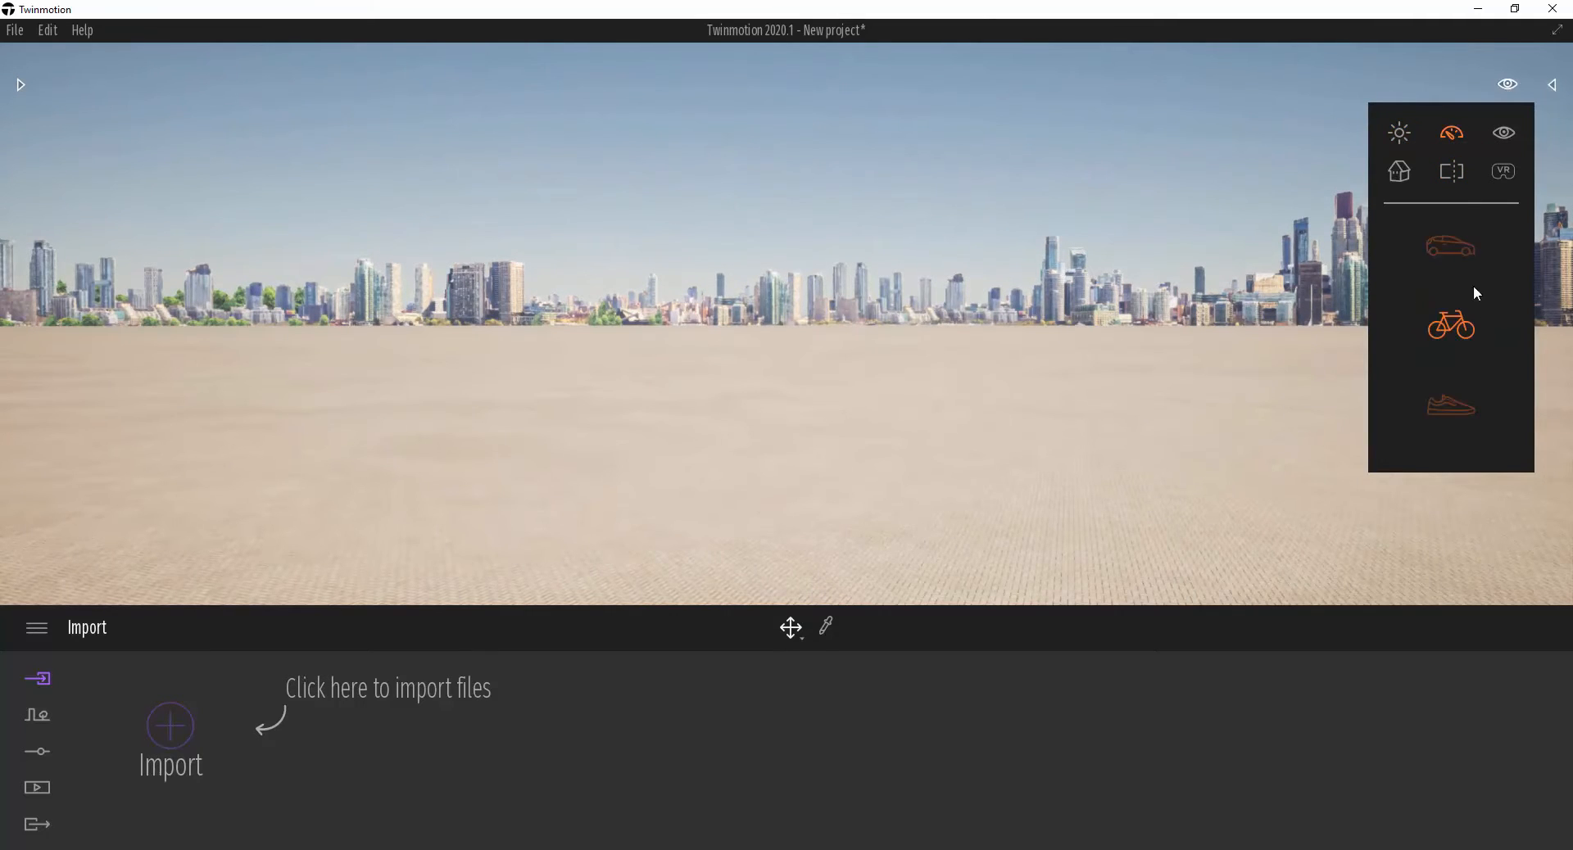
click(1448, 407)
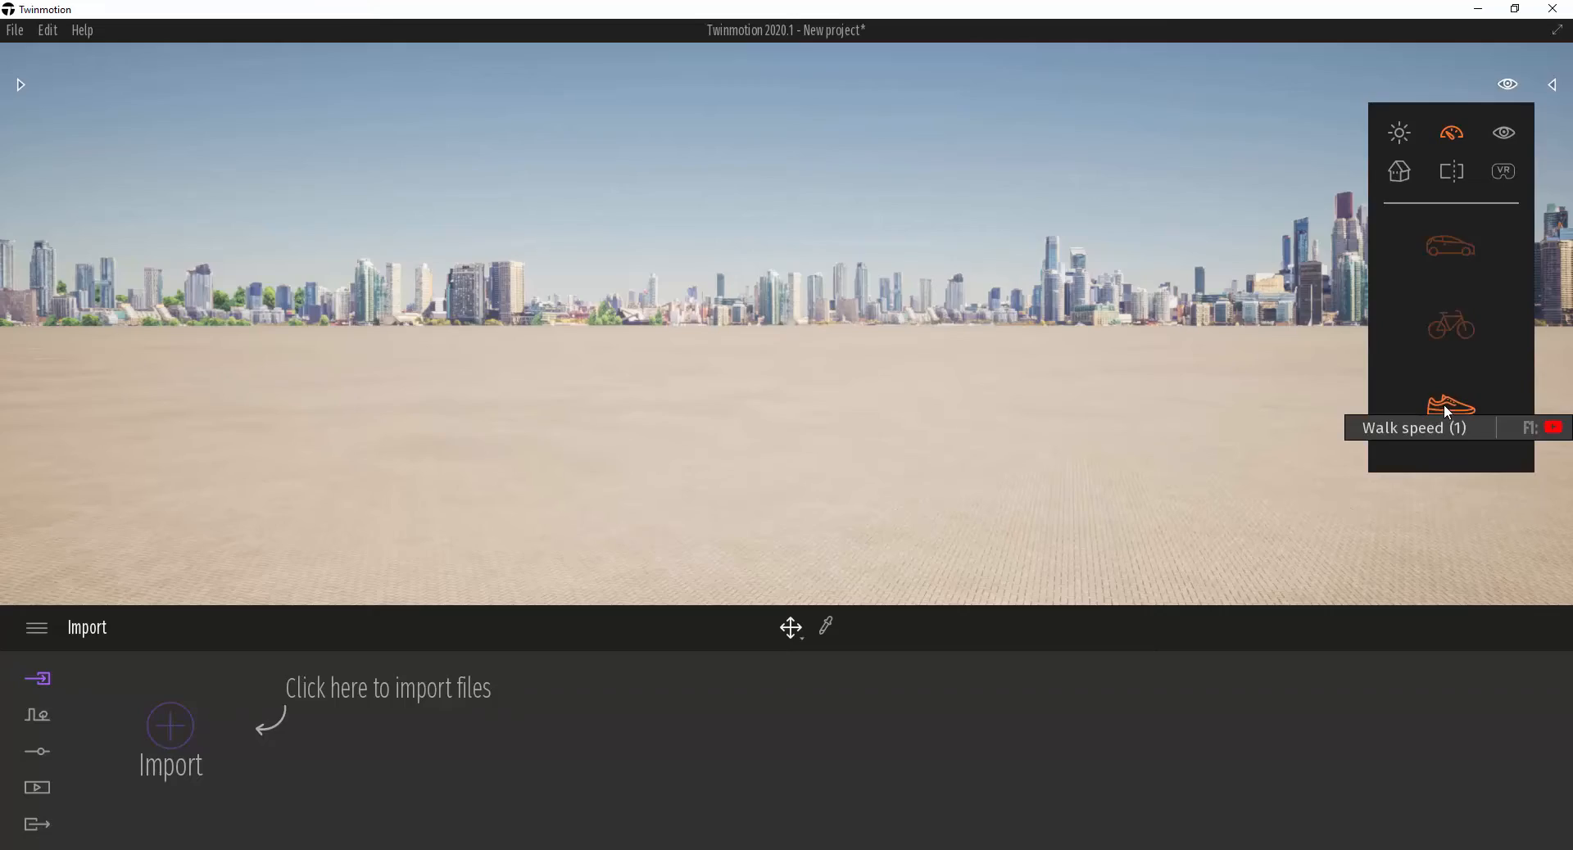
key(w)
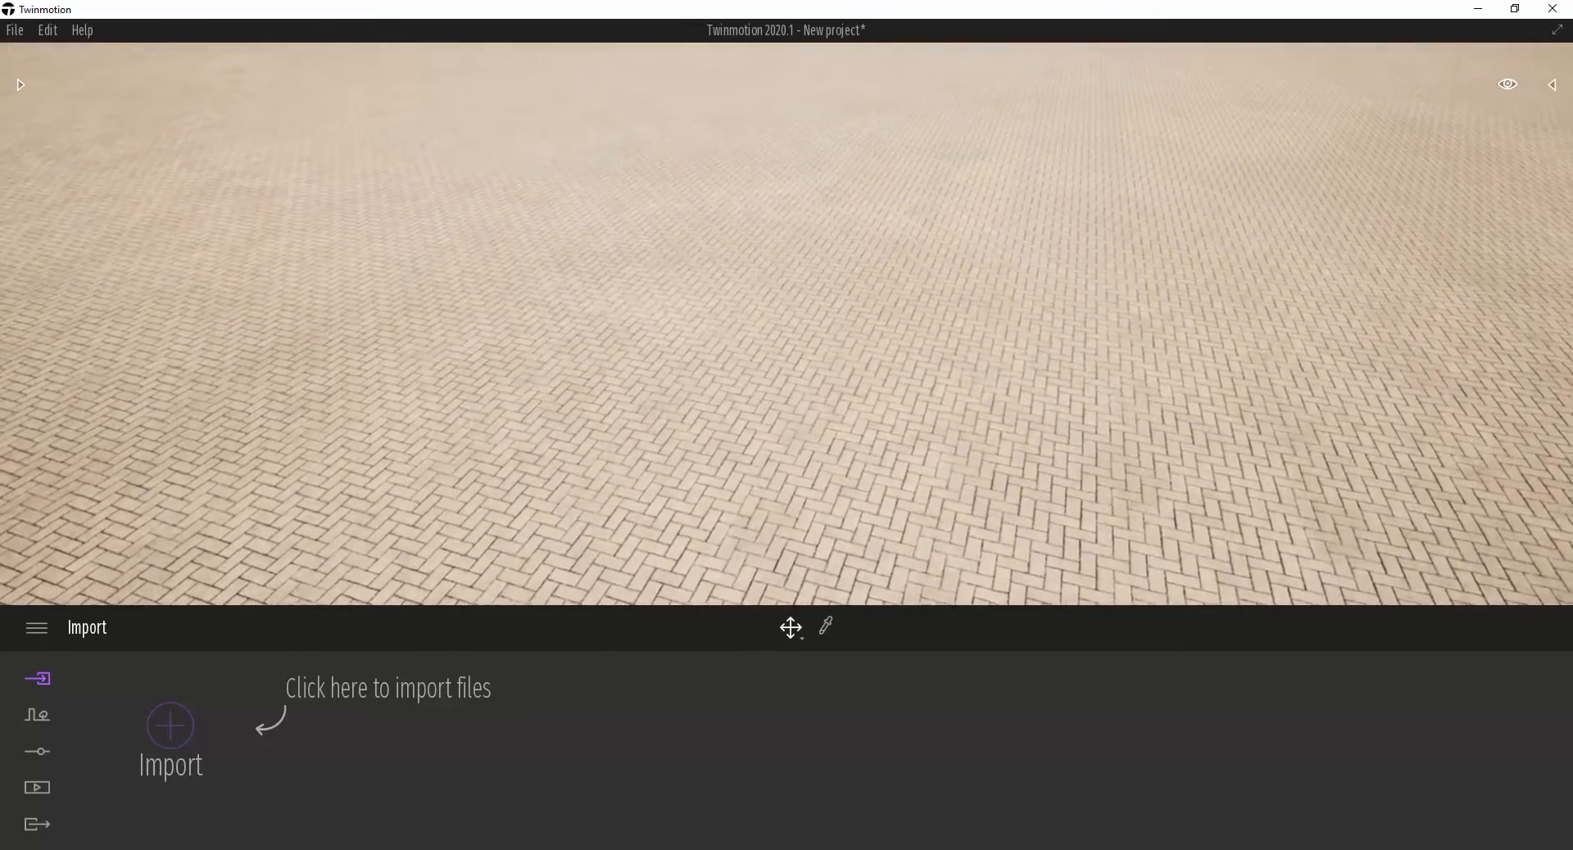
right_drag(1239, 344, 1239, 243)
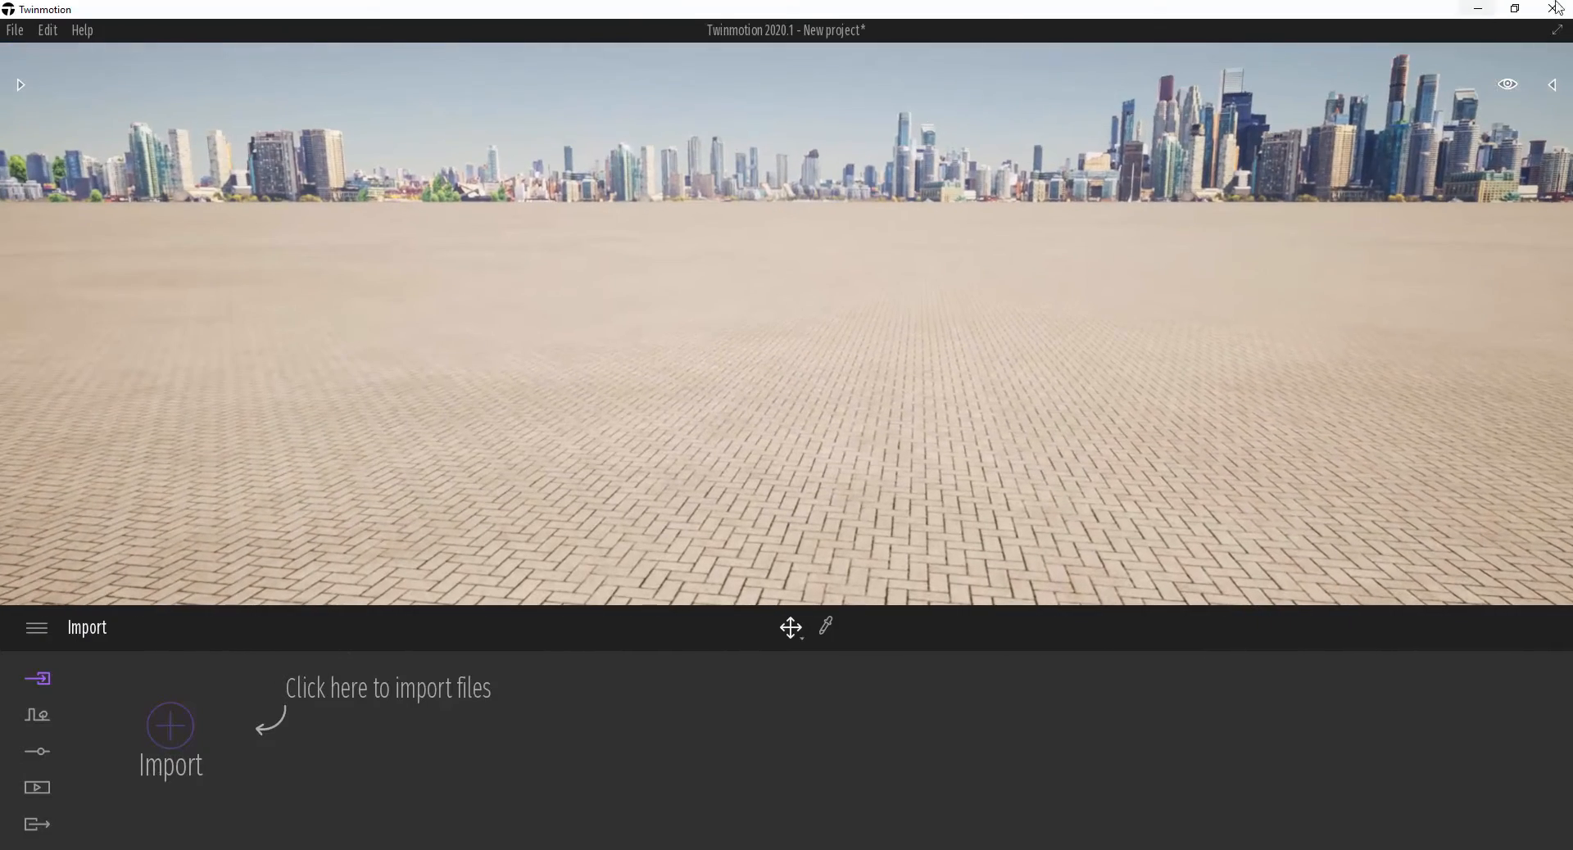
- Set the navigation speed to the bicycle option and tilt the view up towards the skyline
click(1507, 85)
click(1454, 138)
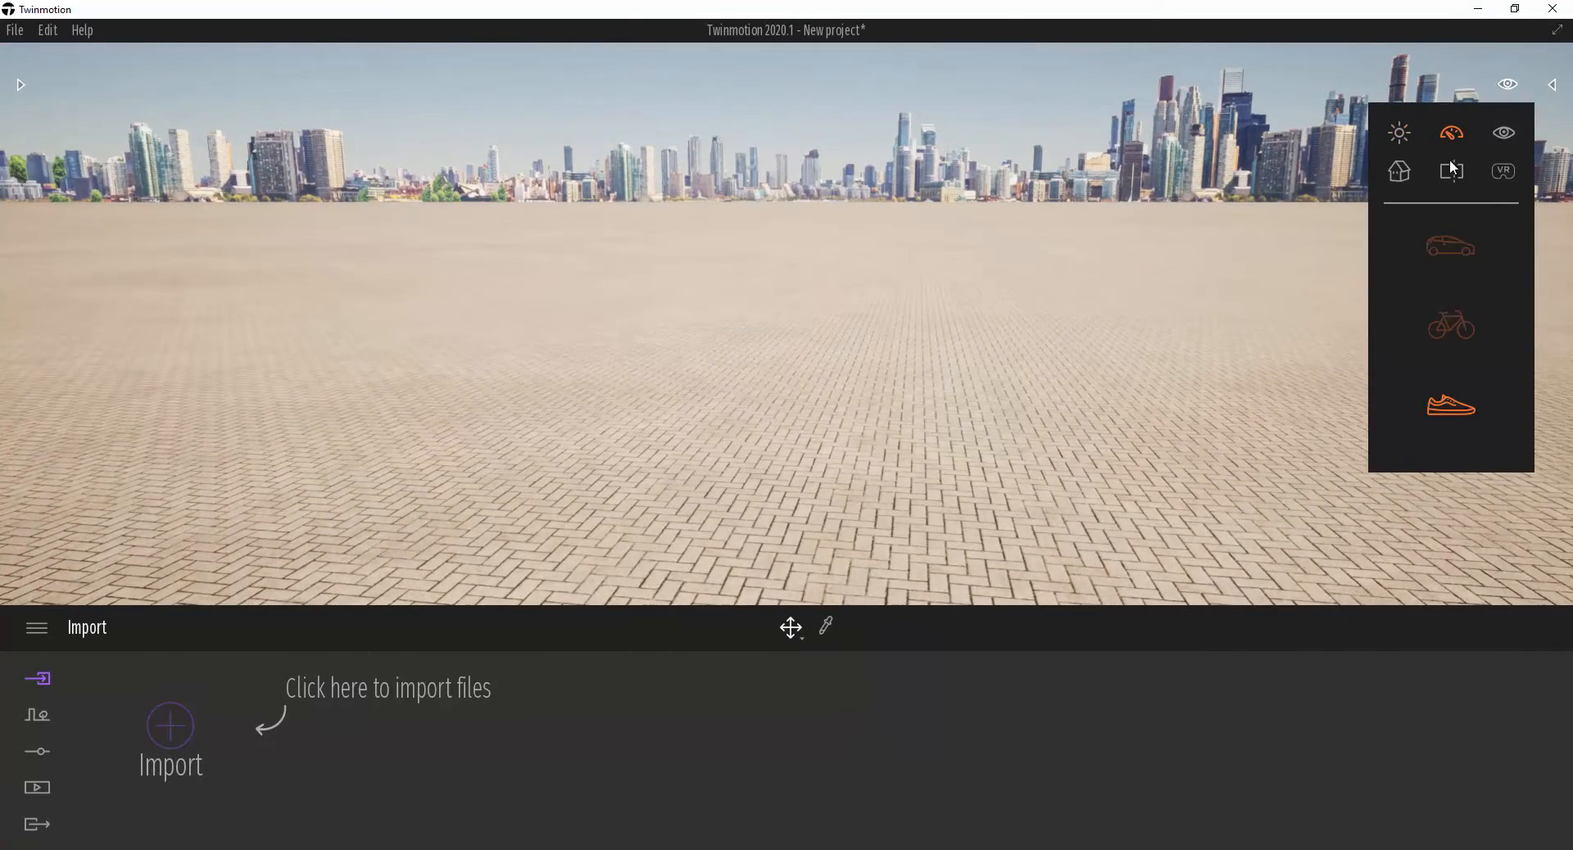
click(1451, 324)
right_drag(1192, 215, 1171, 167)
- Examine the view settings for navigation speed, pedestrian mode and preset view directions
mouse_move(1513, 91)
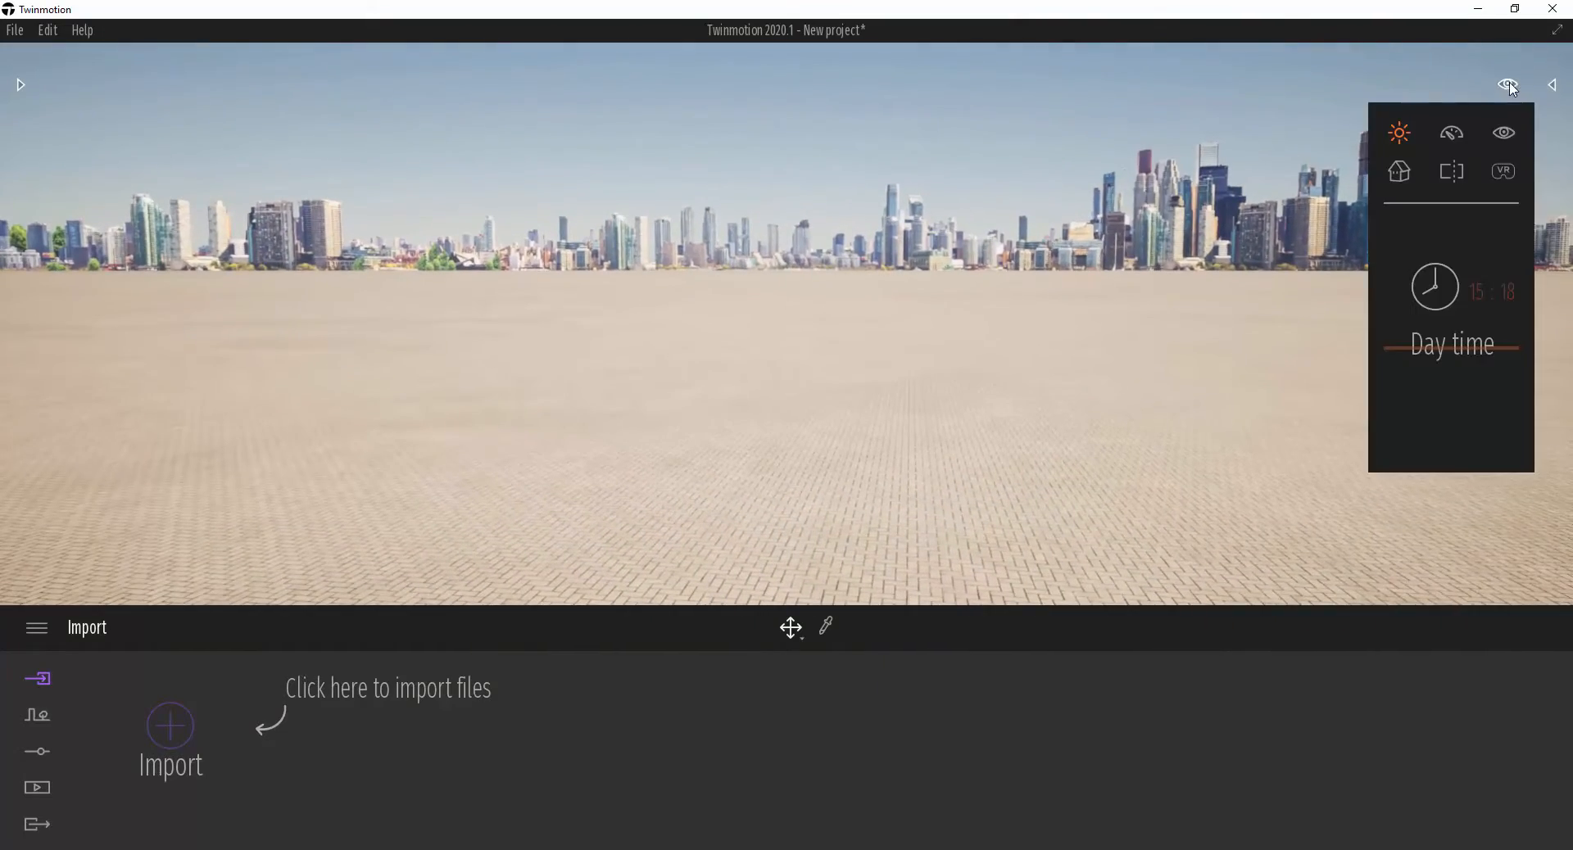
click(1455, 144)
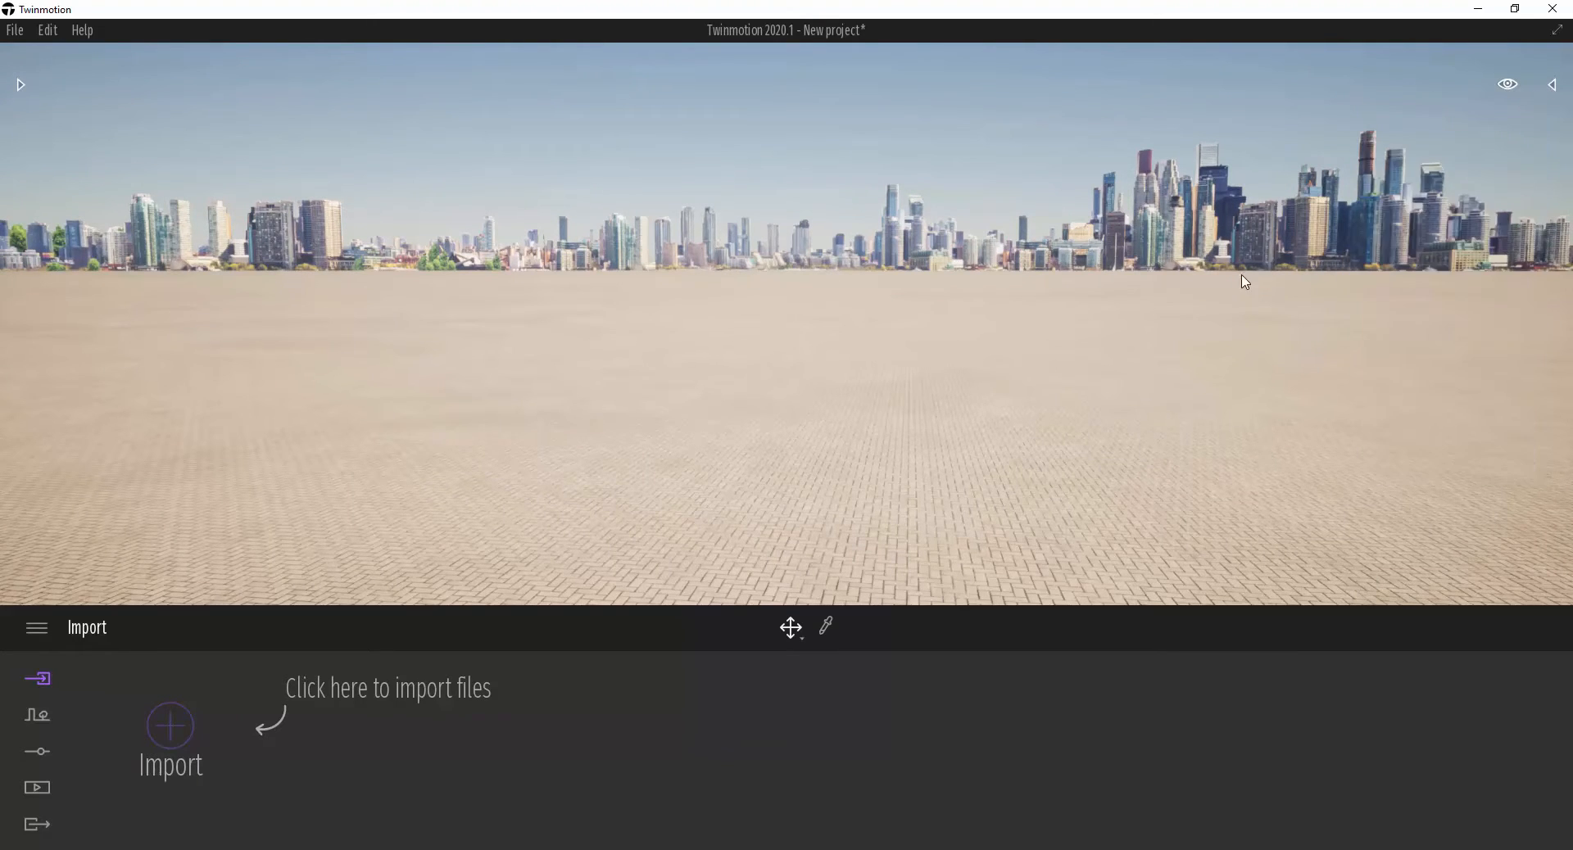
mouse_move(1514, 90)
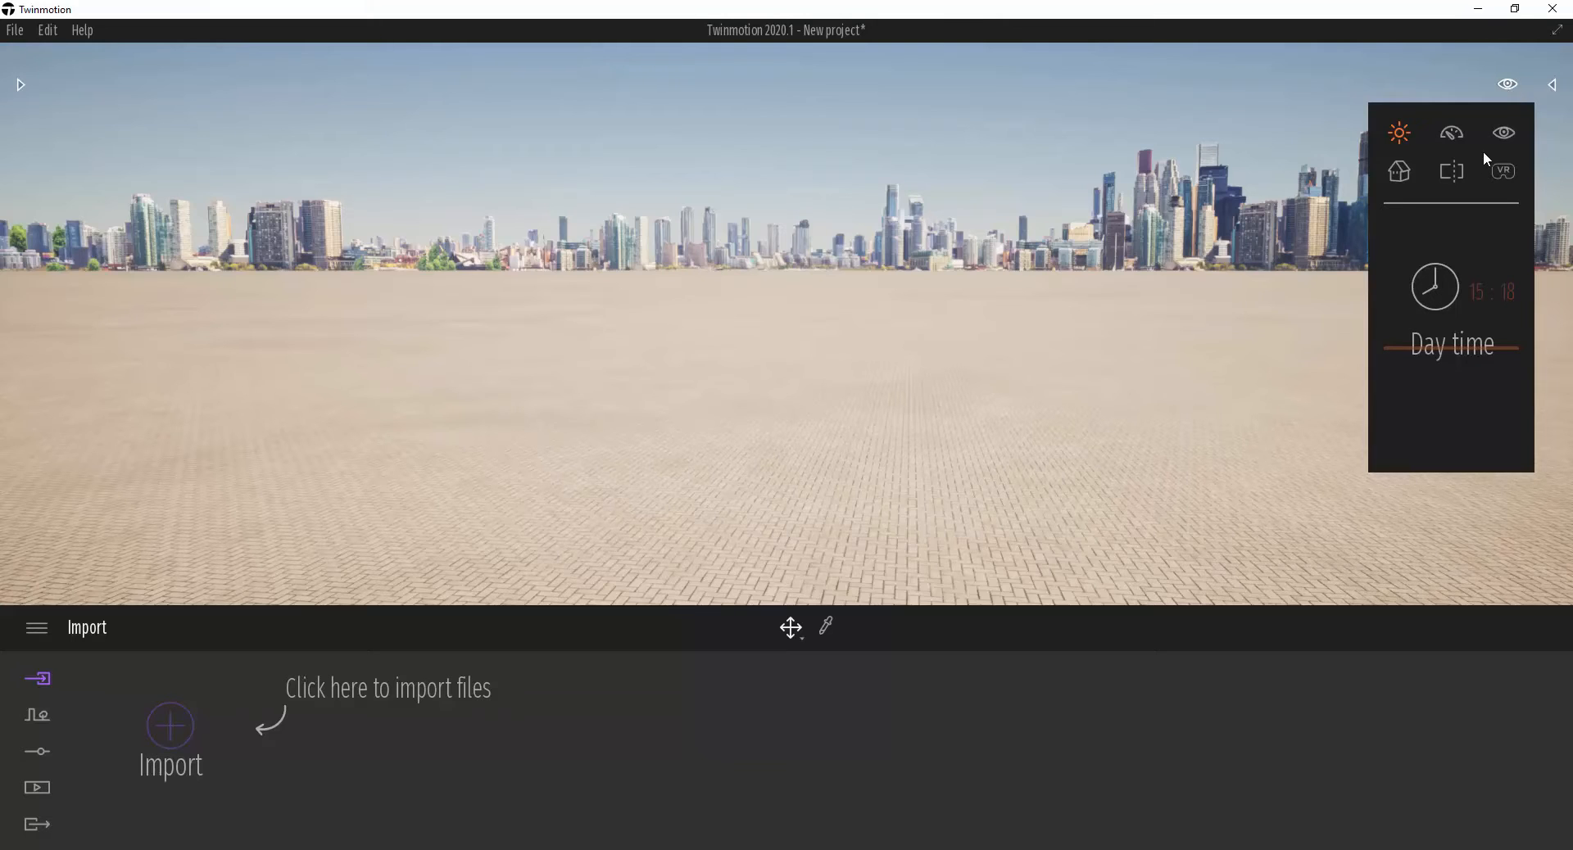
click(1503, 136)
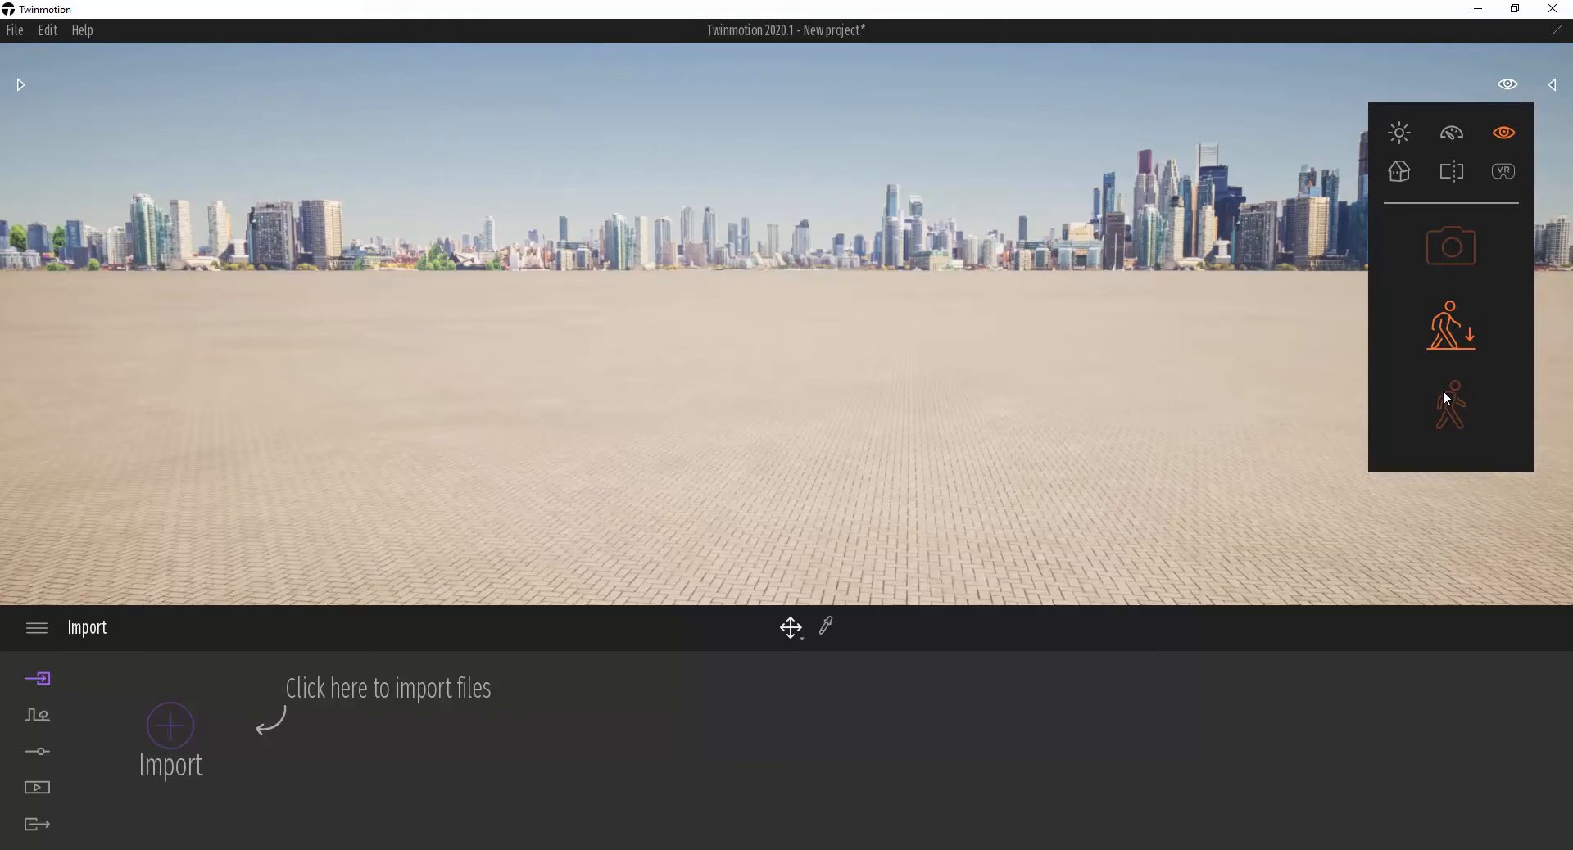
click(1404, 174)
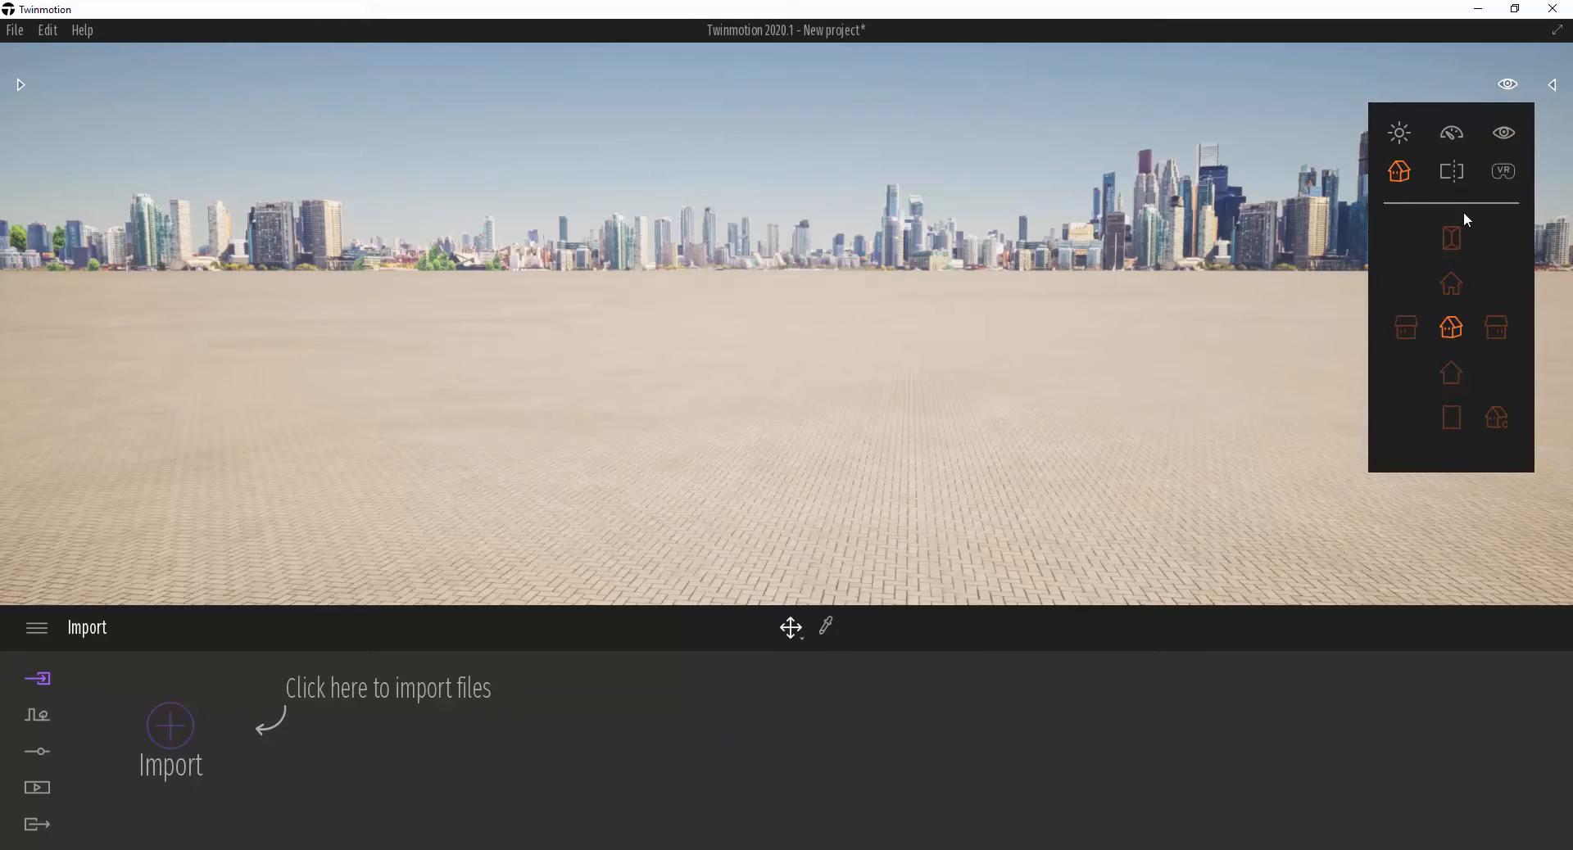
- Examine the remaining view settings, including the VR mode, and close the view settings
click(1453, 174)
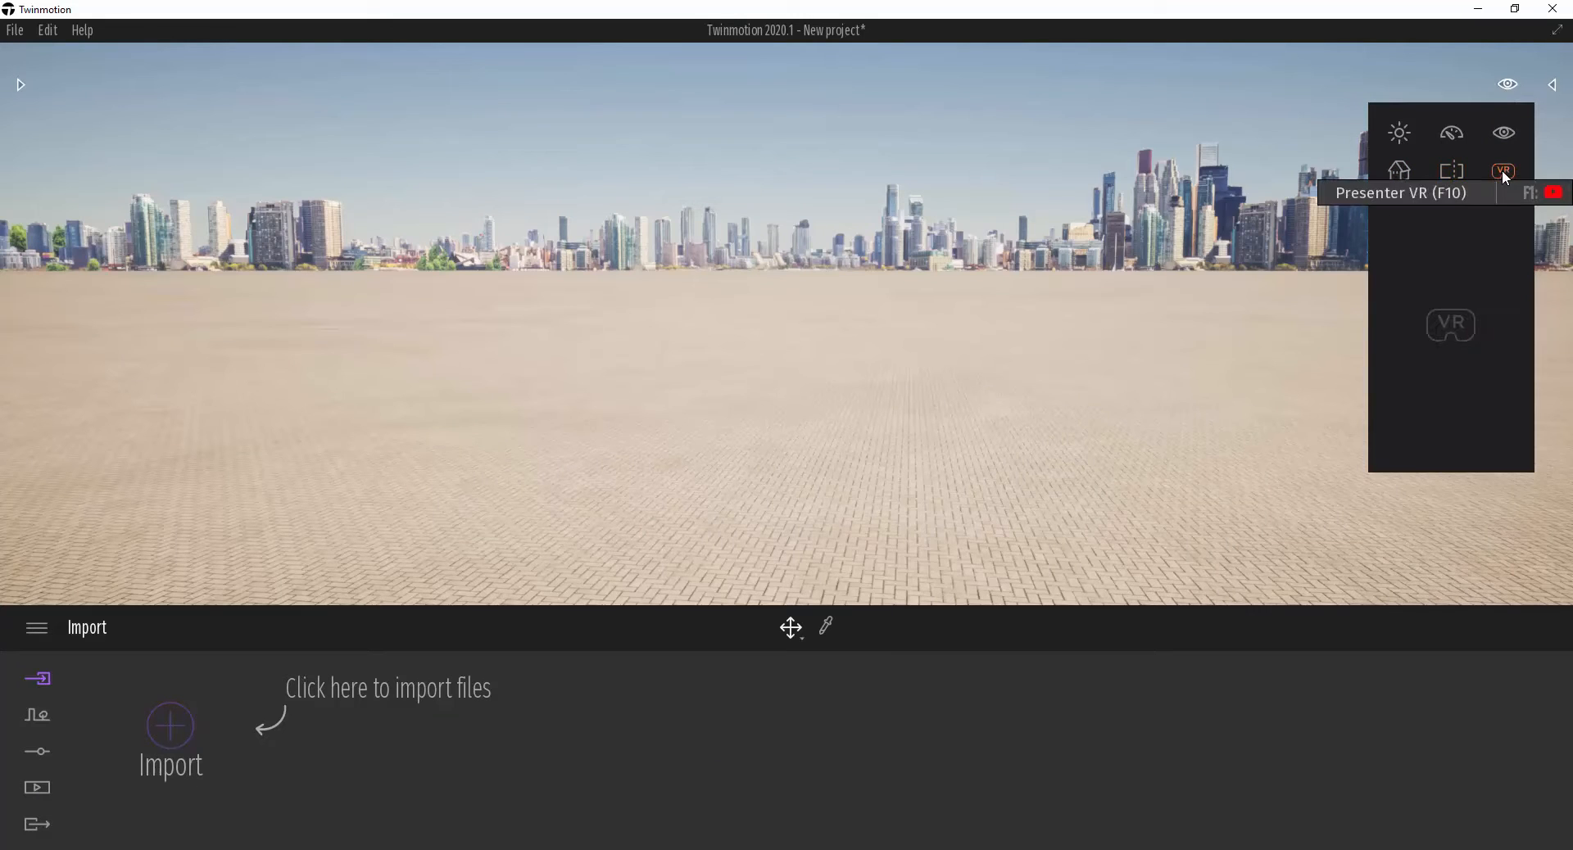
mouse_move(1508, 85)
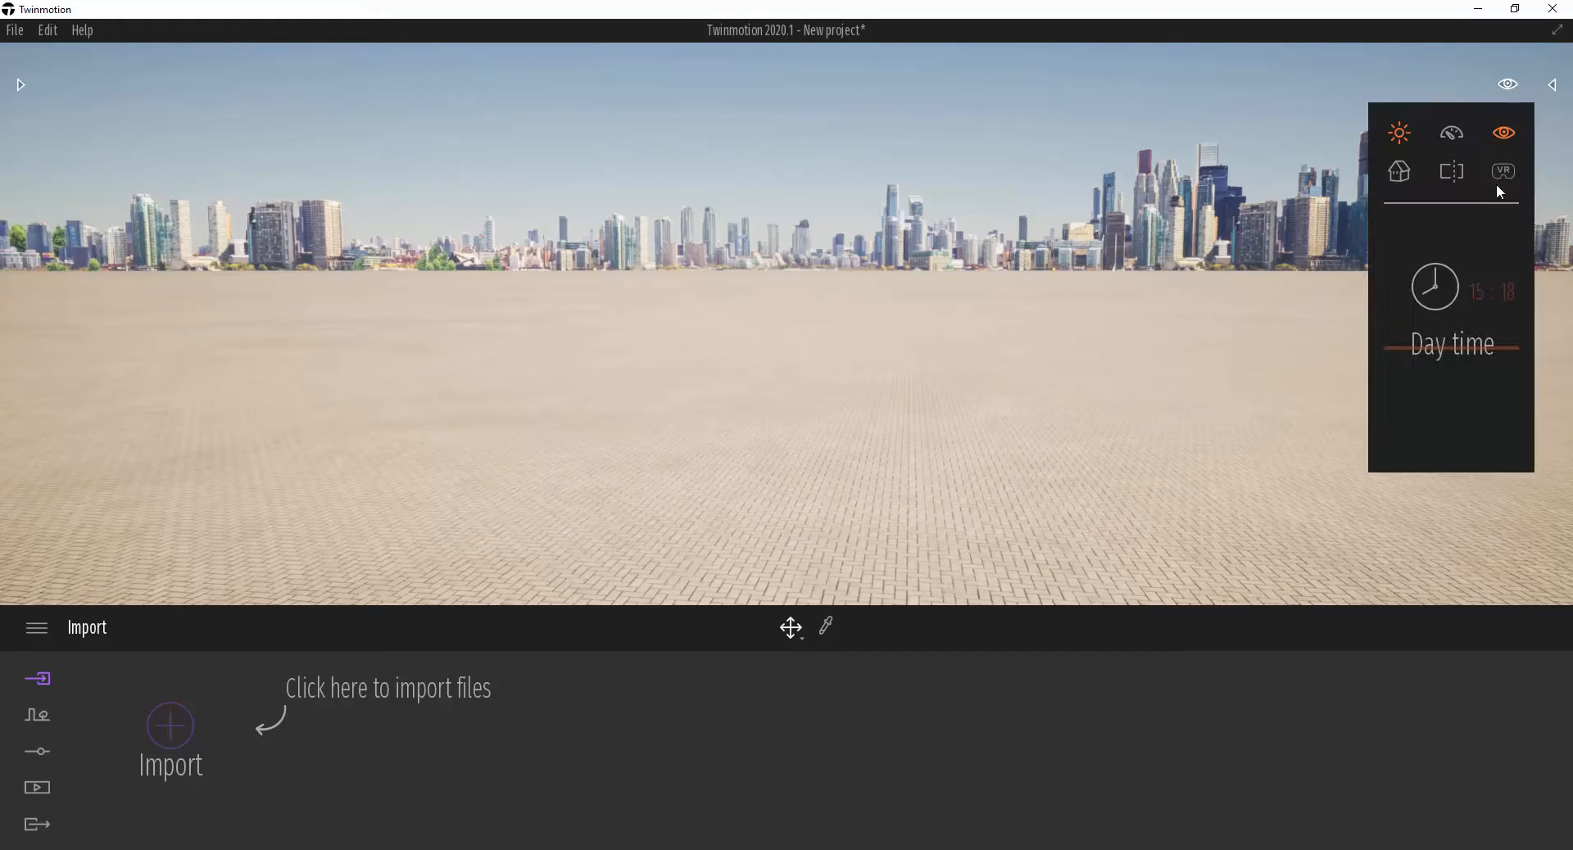
click(1510, 169)
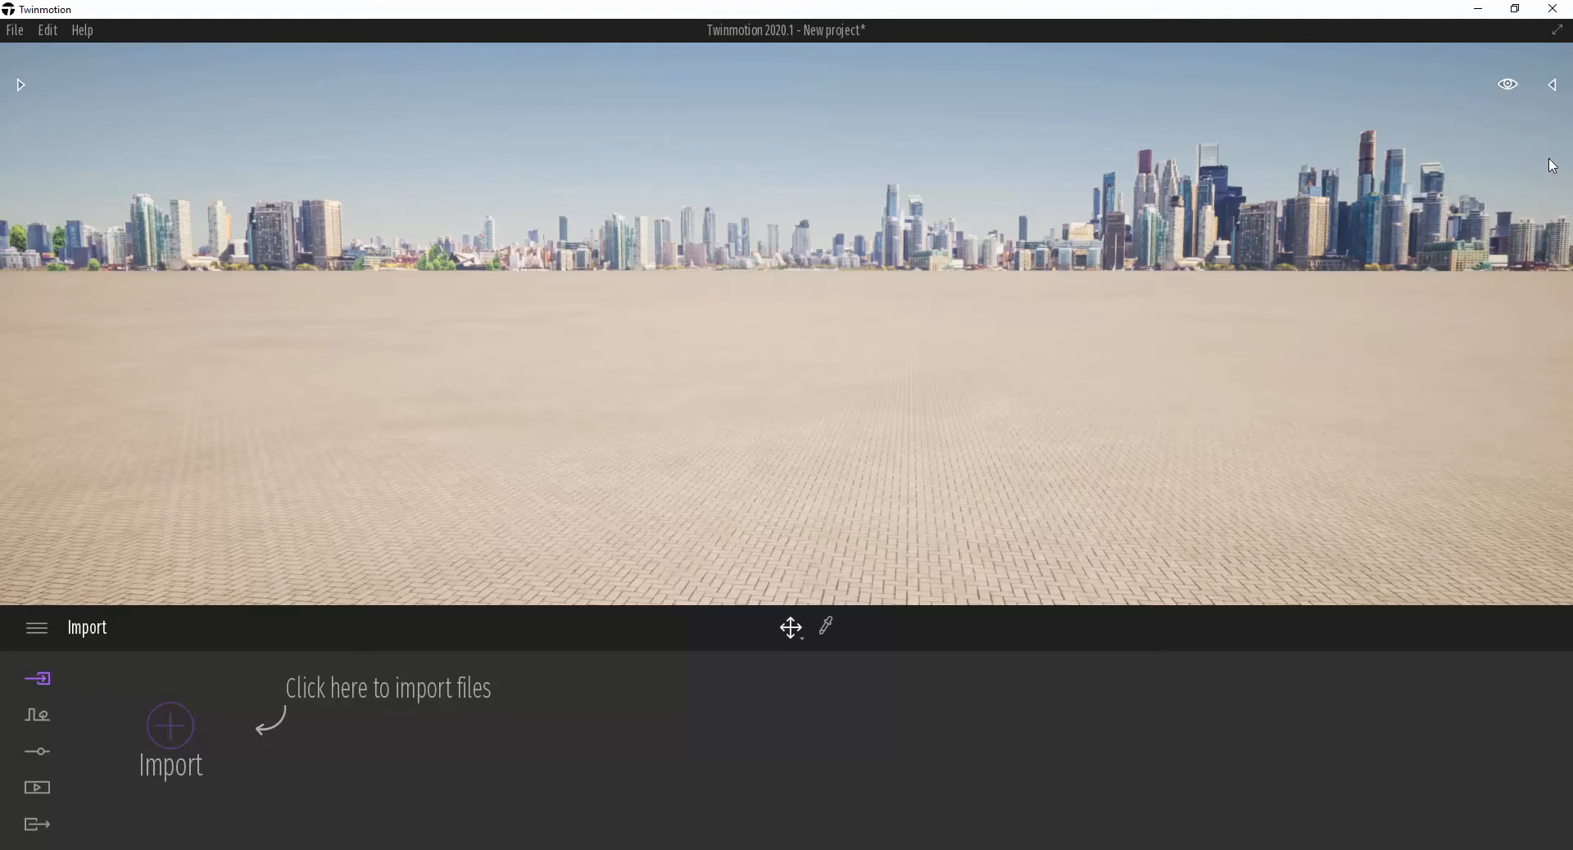
- Show the scene graph with its performance statistics and check them while turning the view slightly
click(1554, 86)
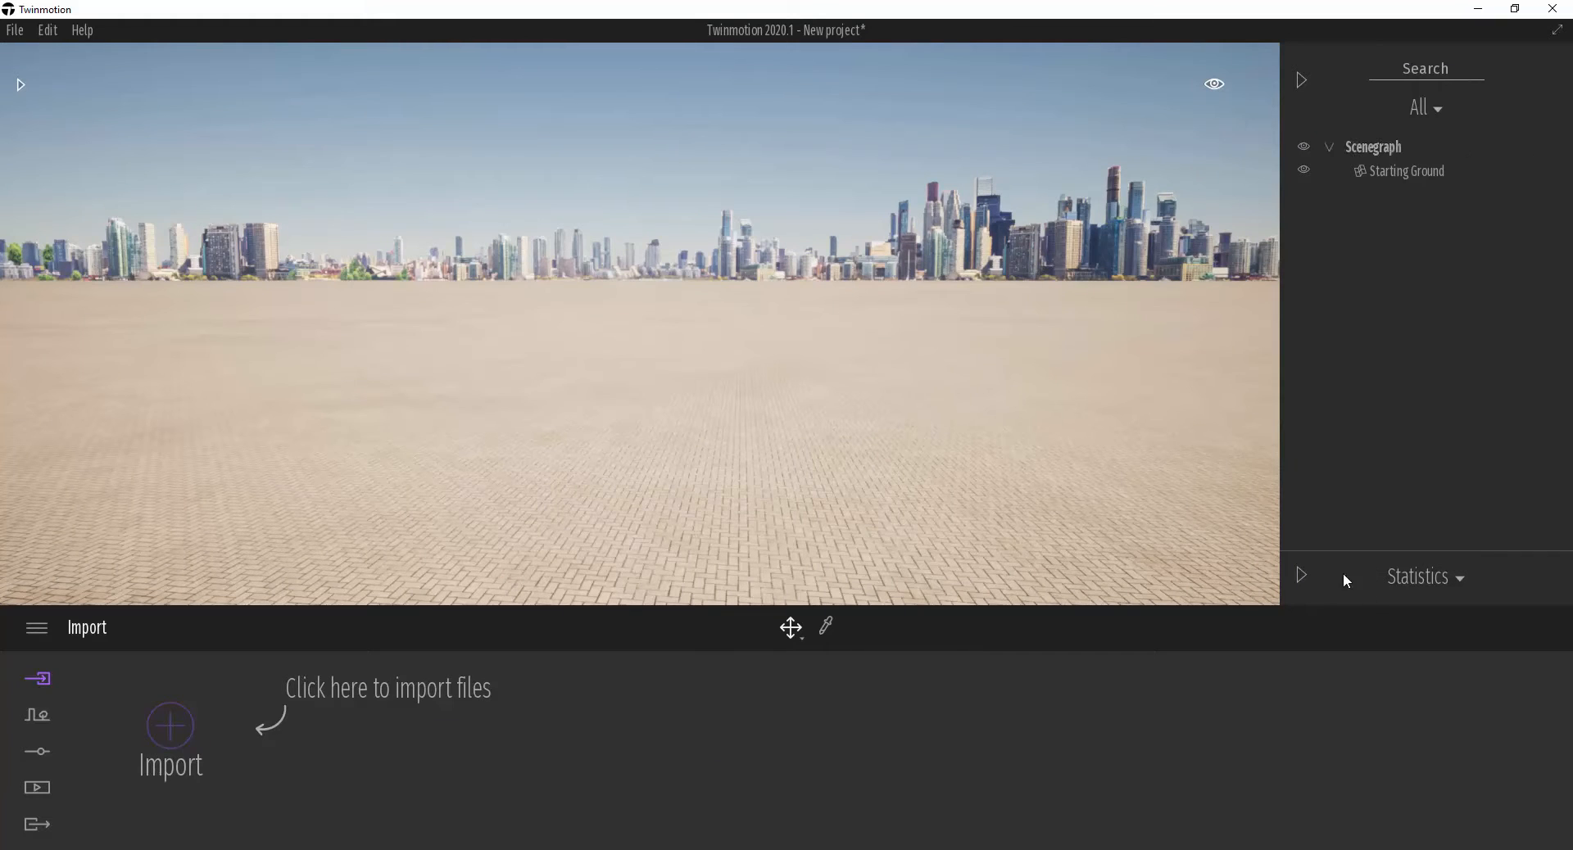
click(1302, 574)
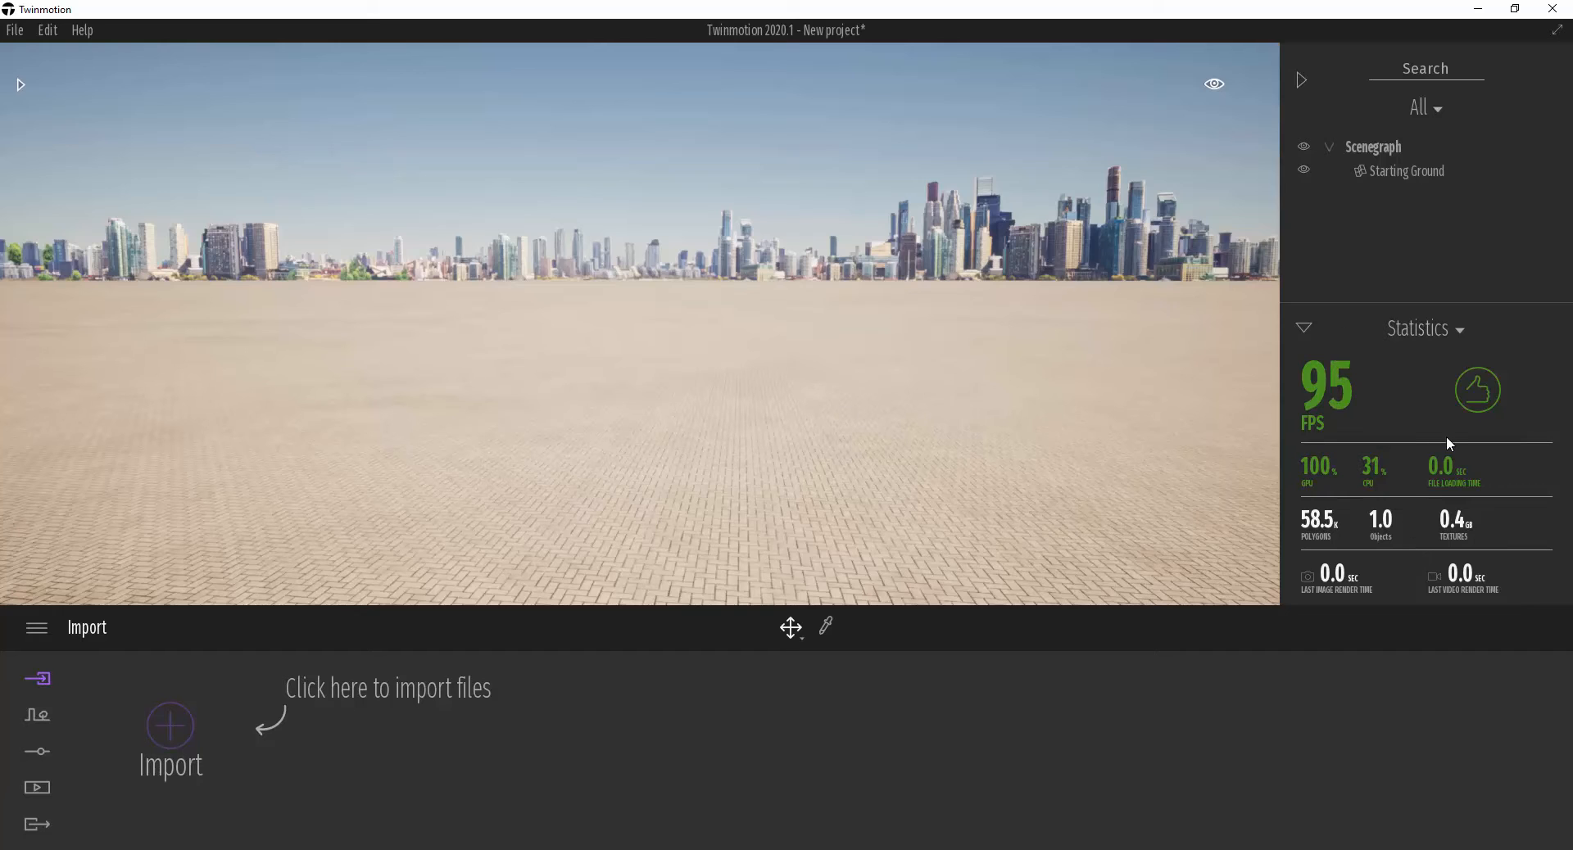
right_drag(1032, 354, 1057, 364)
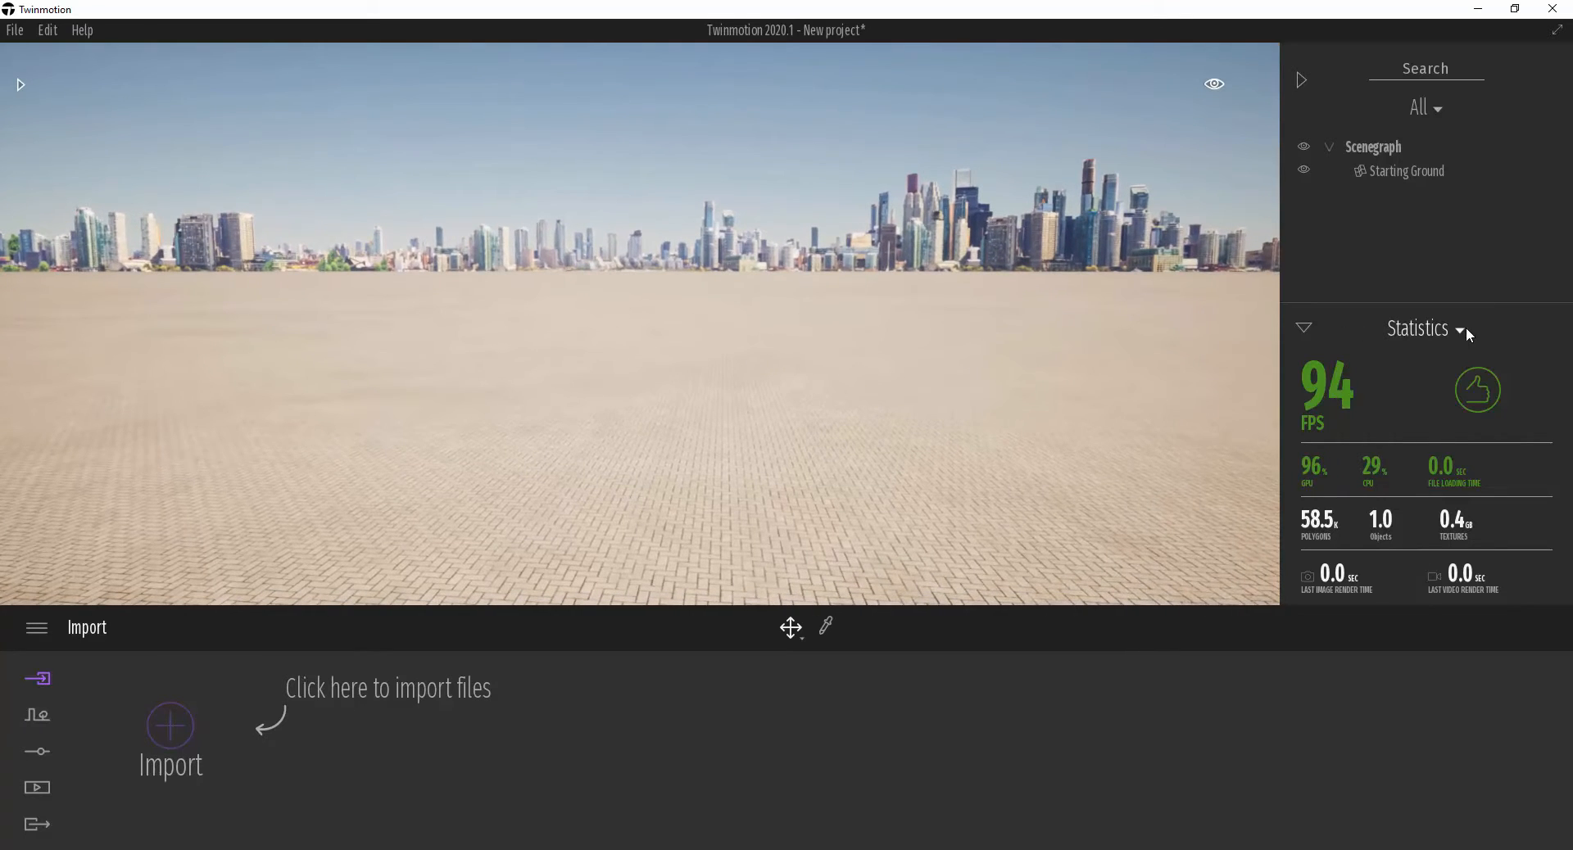
- Switch the scene graph's Statistics section to Transform, collapse it and hide the scene graph
click(1461, 329)
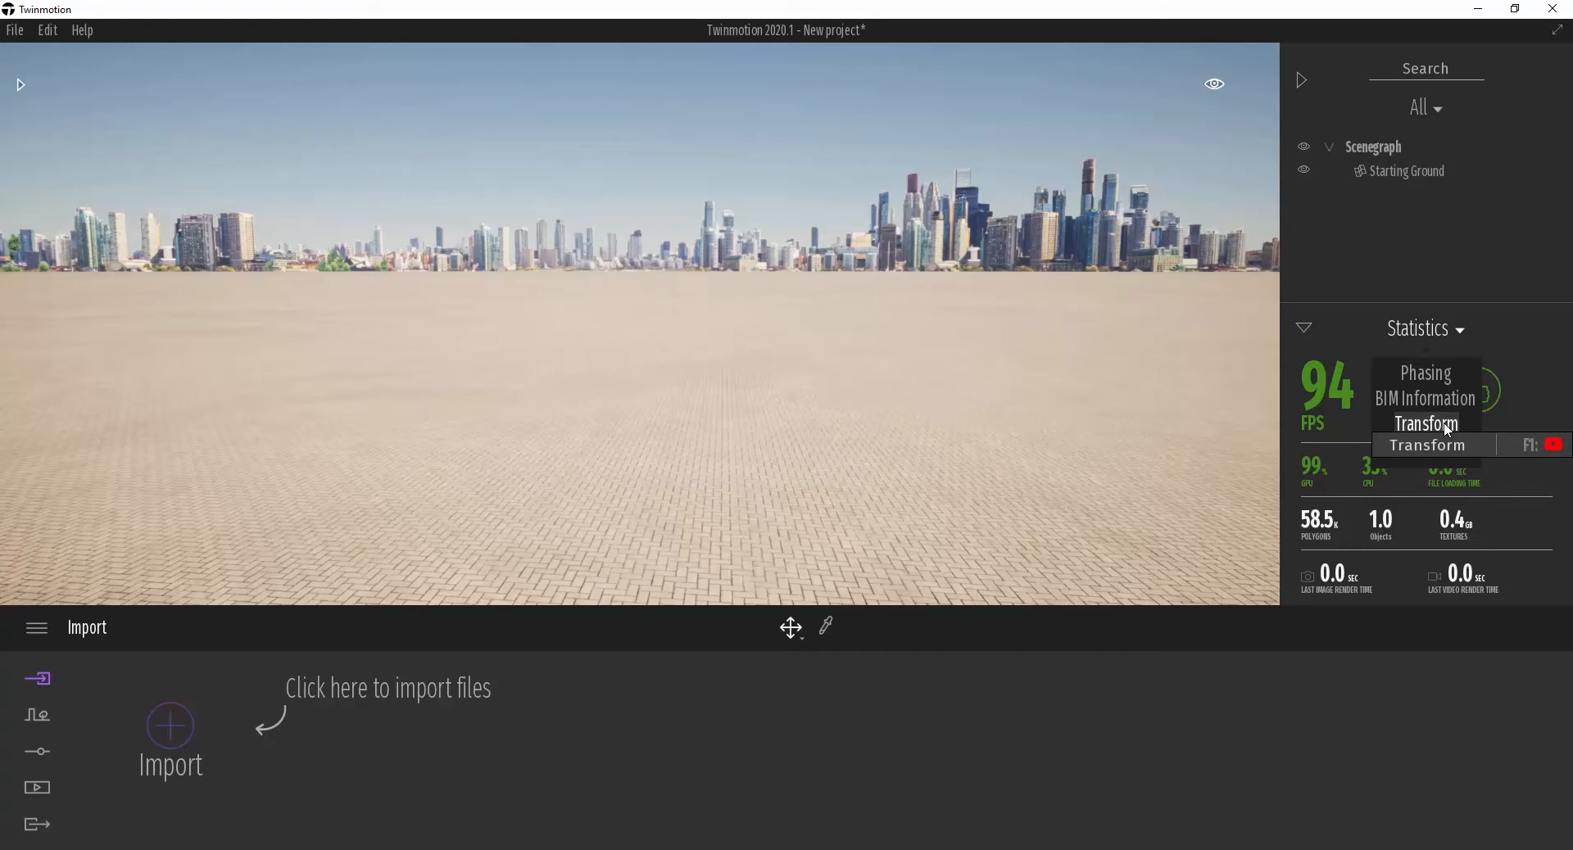
click(1456, 330)
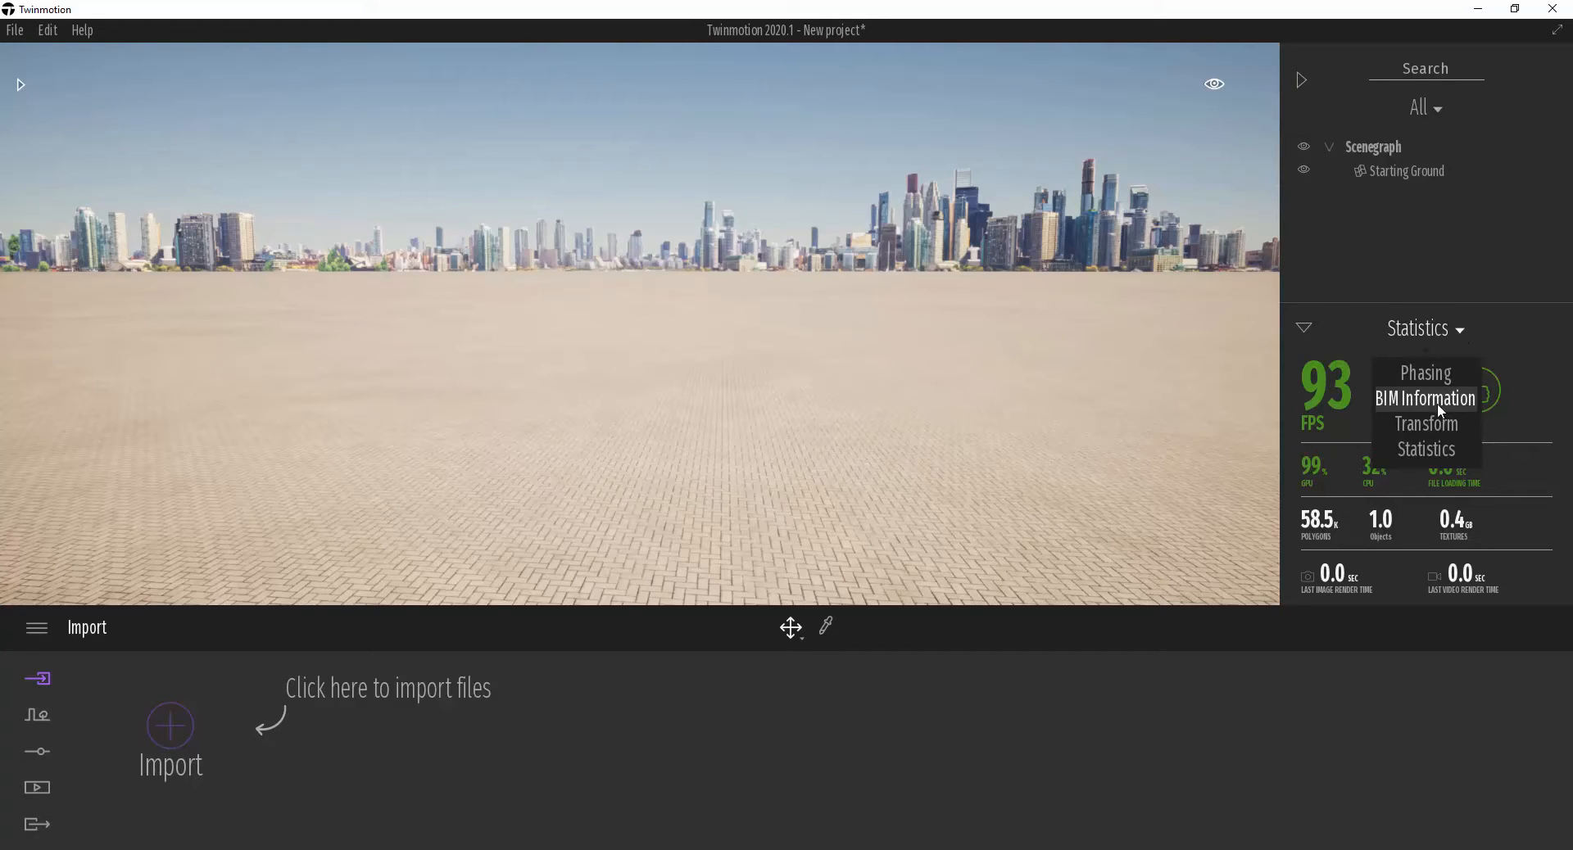
click(1396, 422)
right_drag(946, 329, 1118, 259)
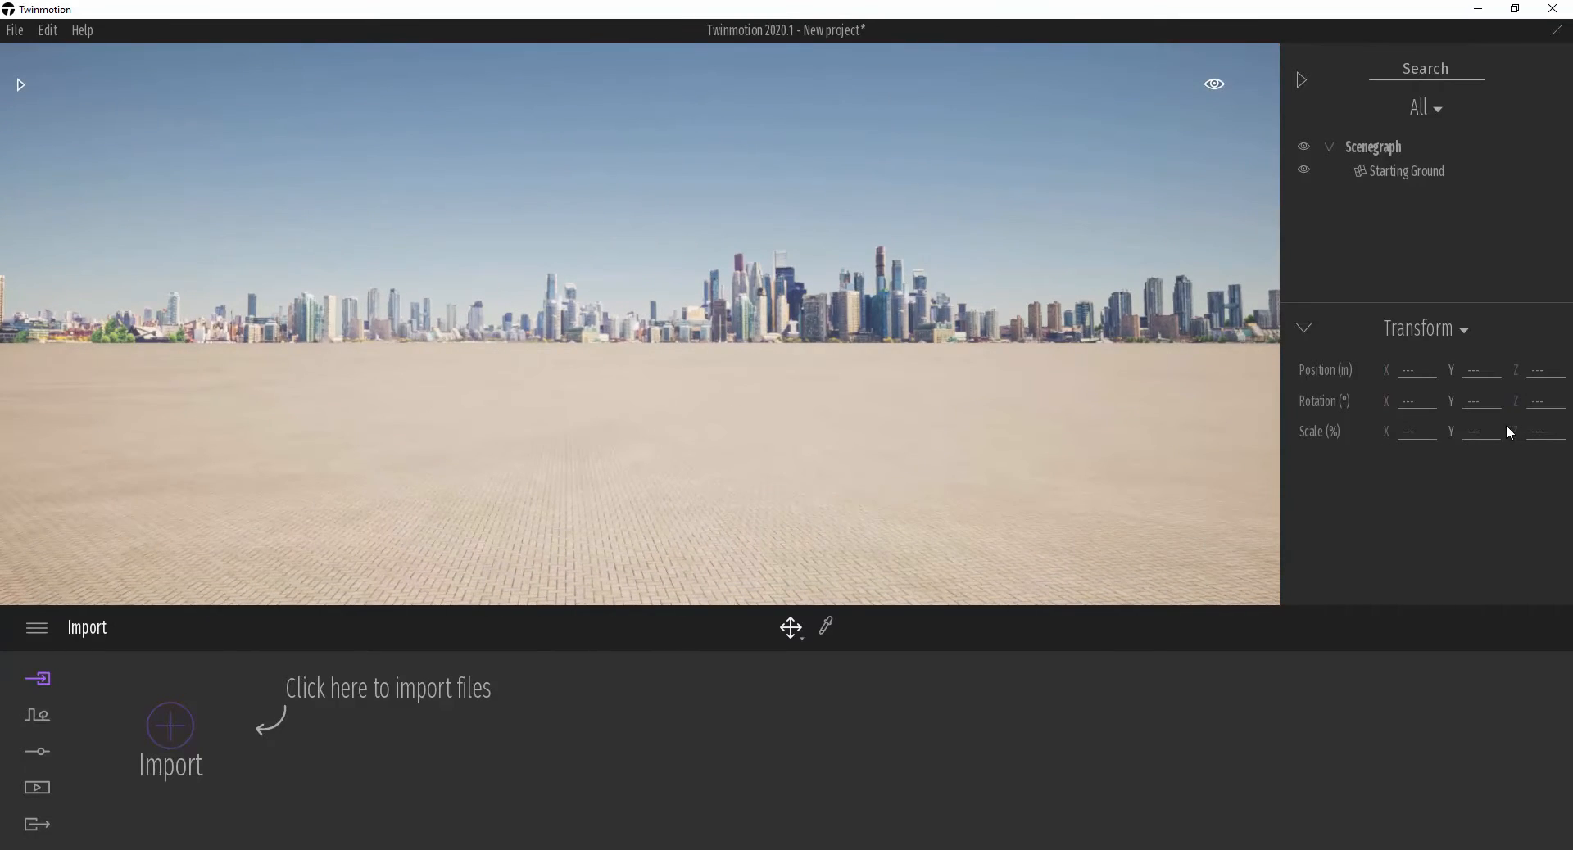
click(1308, 330)
right_drag(1009, 302, 1019, 315)
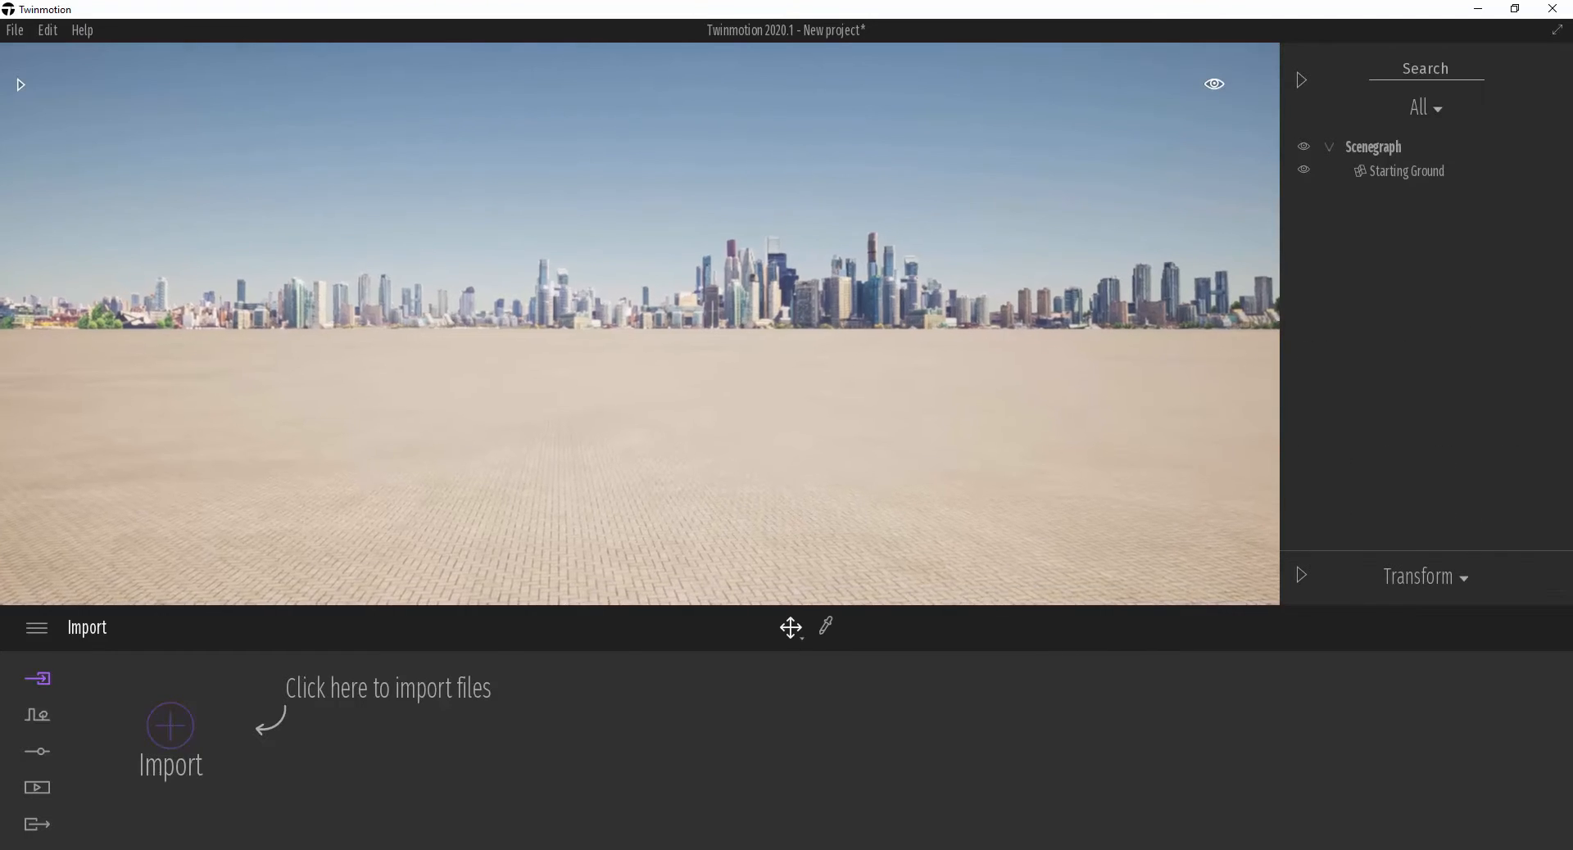
click(1301, 80)
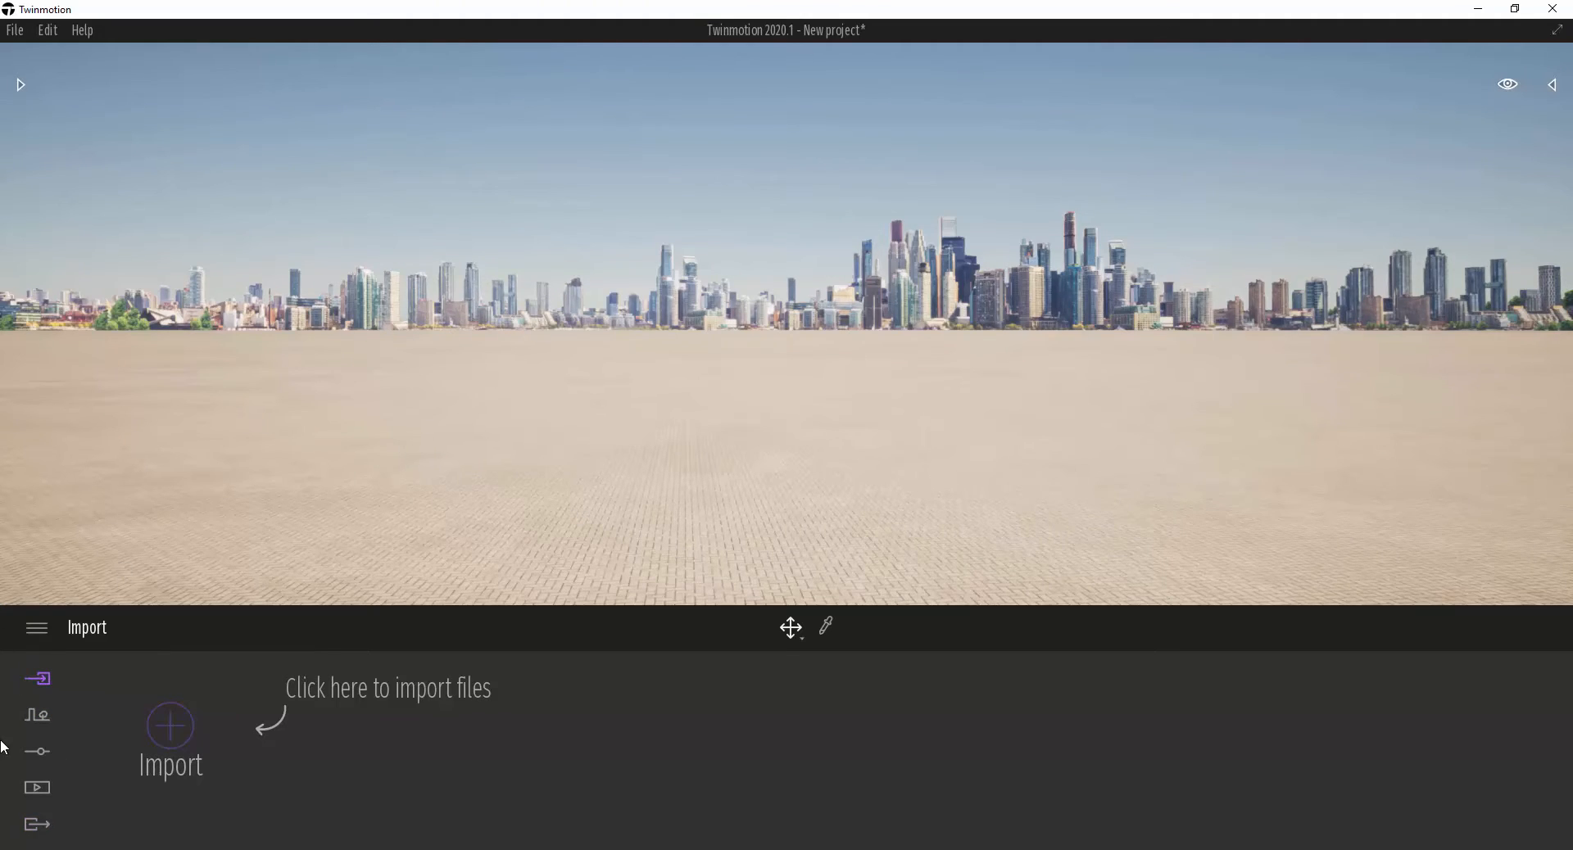
- Examine the Context, Settings, Media and Export categories and return to Import
click(42, 718)
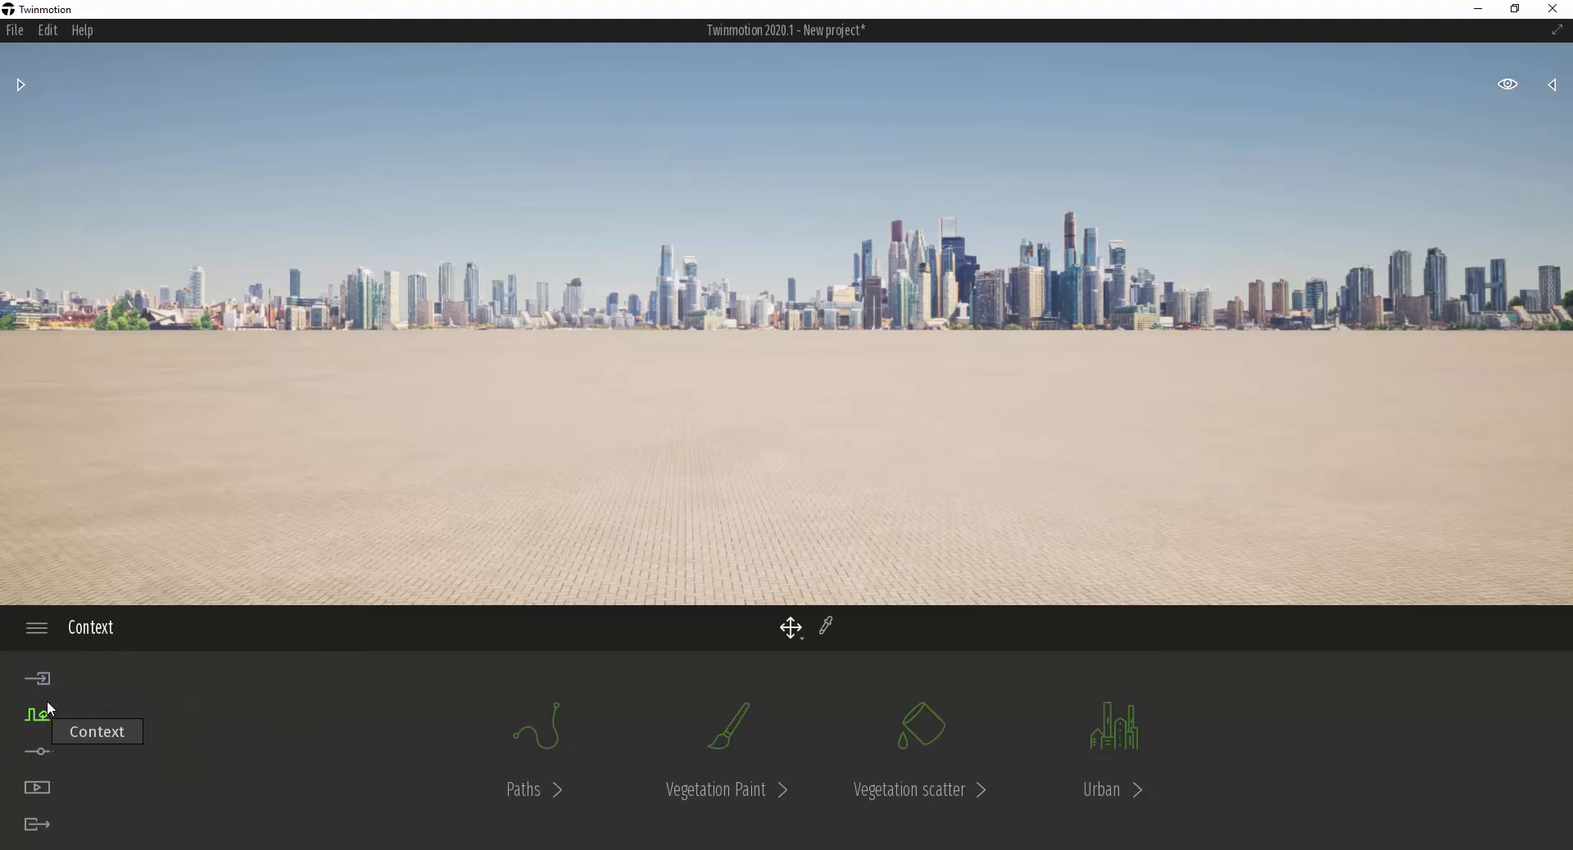
click(38, 752)
click(38, 787)
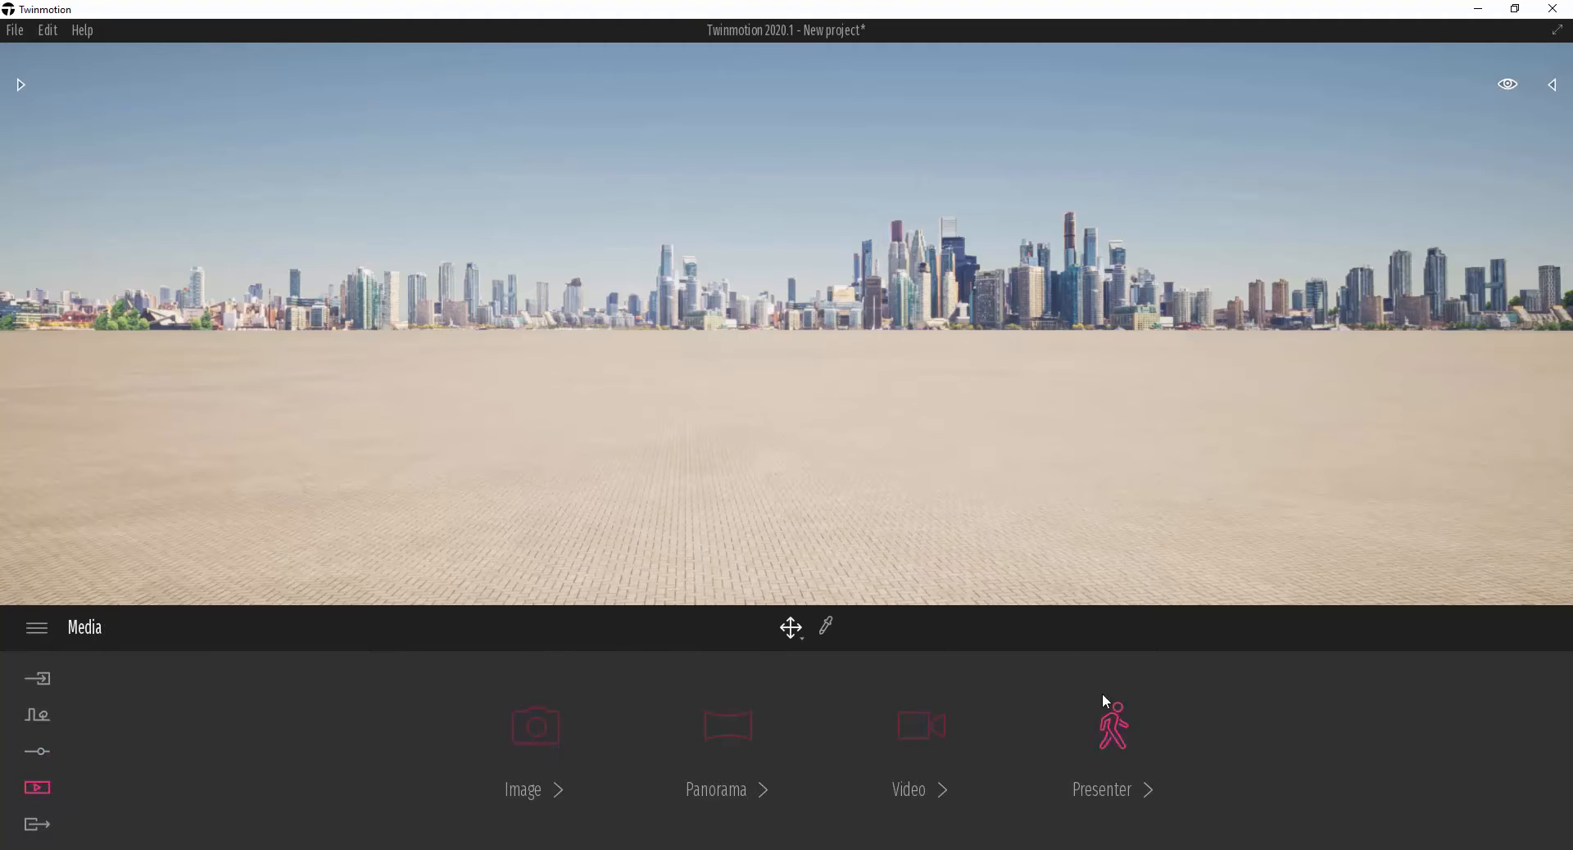
click(37, 824)
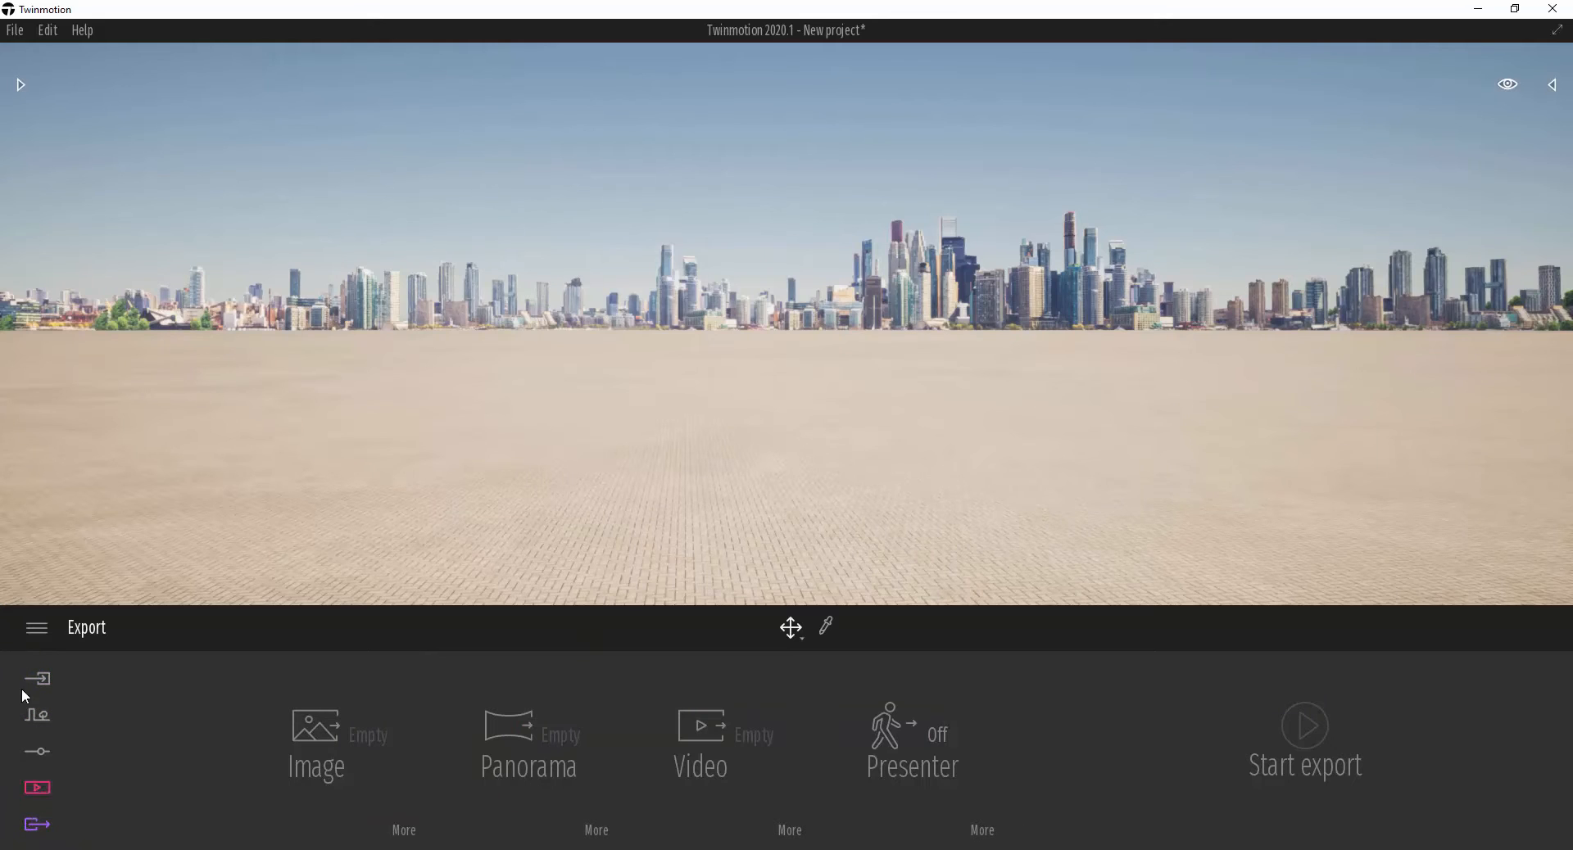
click(42, 681)
- Import the ThornCrownChapel file from the Desktop as geometry, keeping both materials for all material conflicts
right_drag(393, 388, 529, 436)
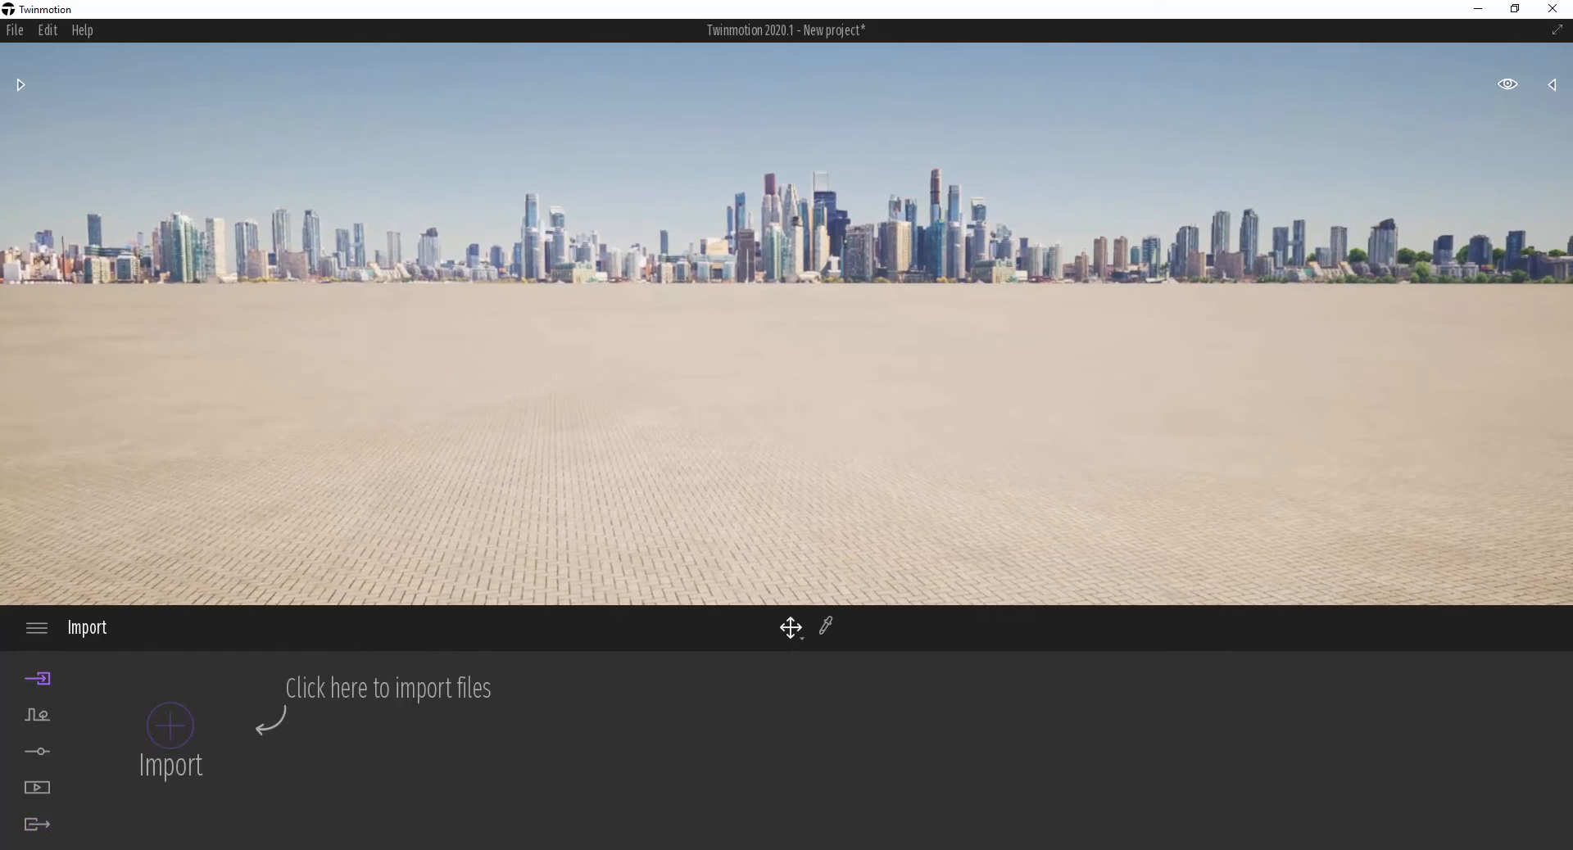
right_drag(444, 388, 995, 344)
drag(490, 408, 513, 403)
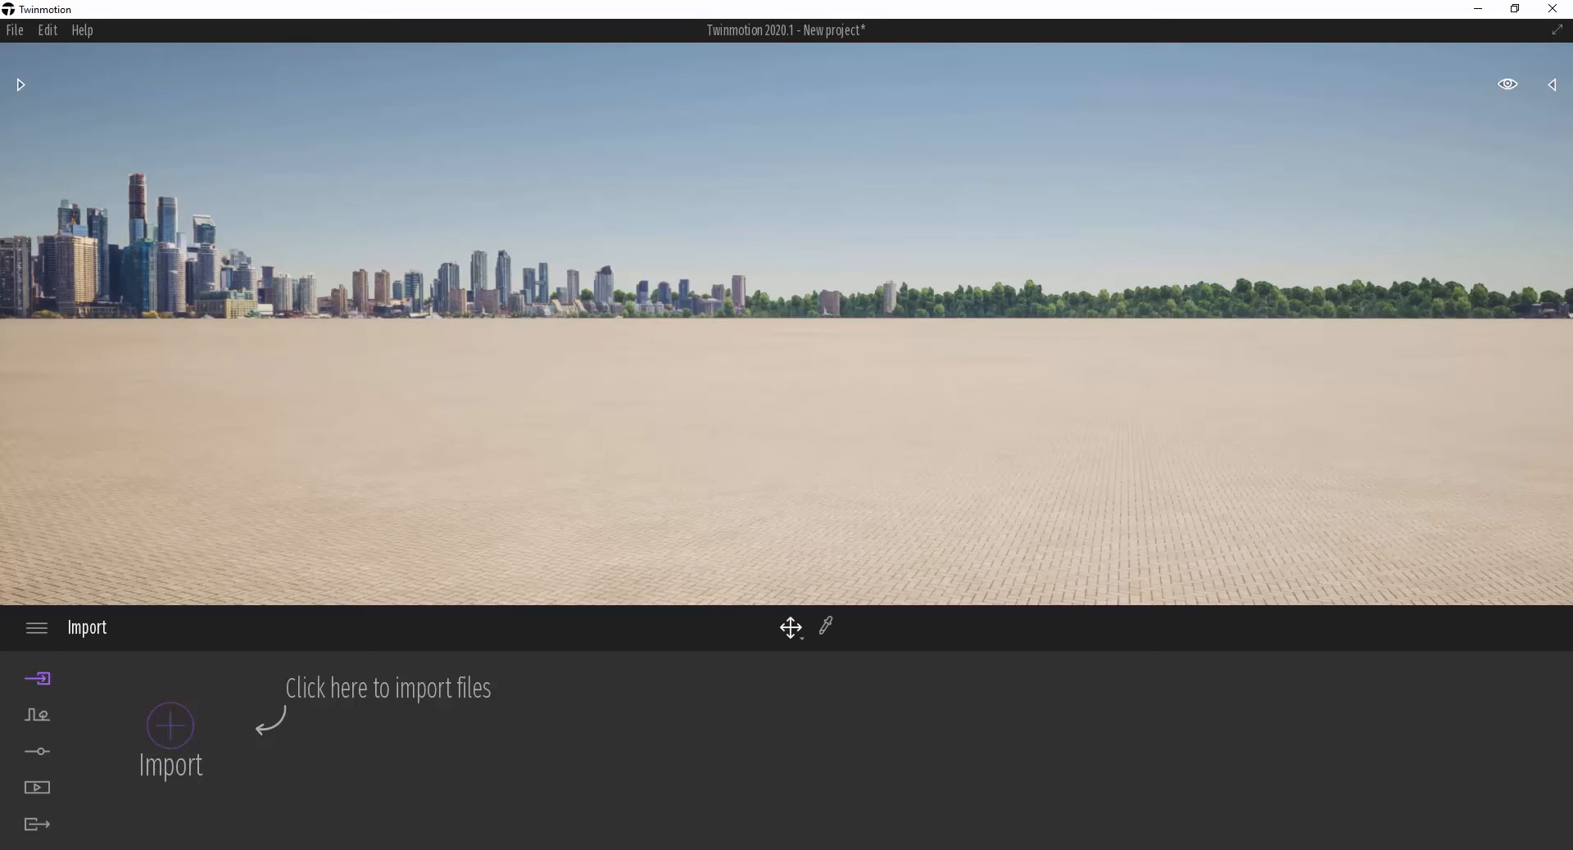
right_drag(513, 403, 680, 492)
key(w)
drag(544, 384, 458, 396)
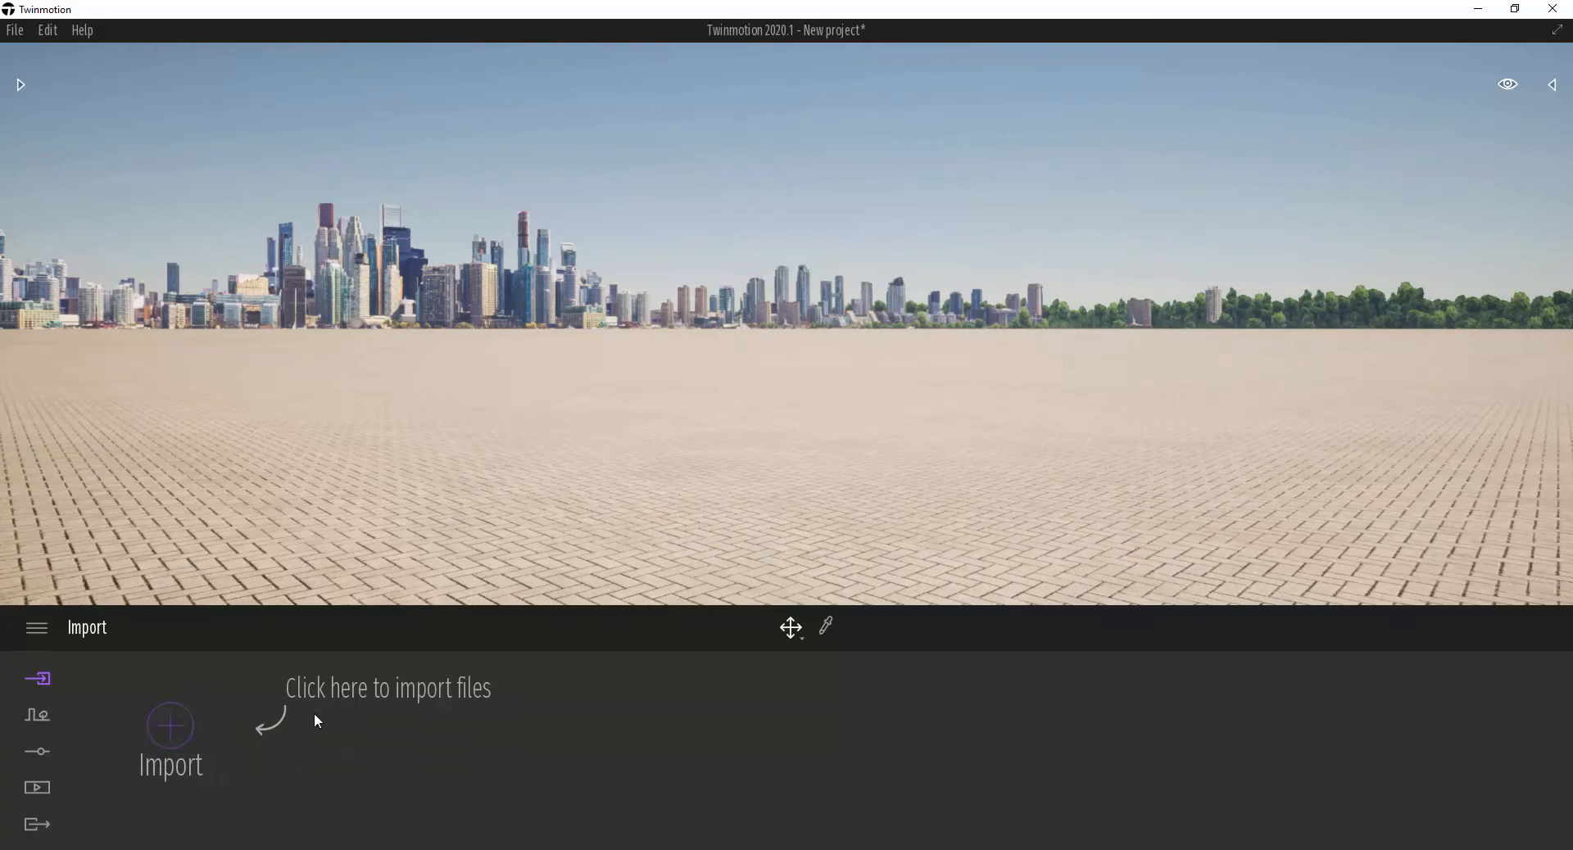
click(174, 735)
click(849, 387)
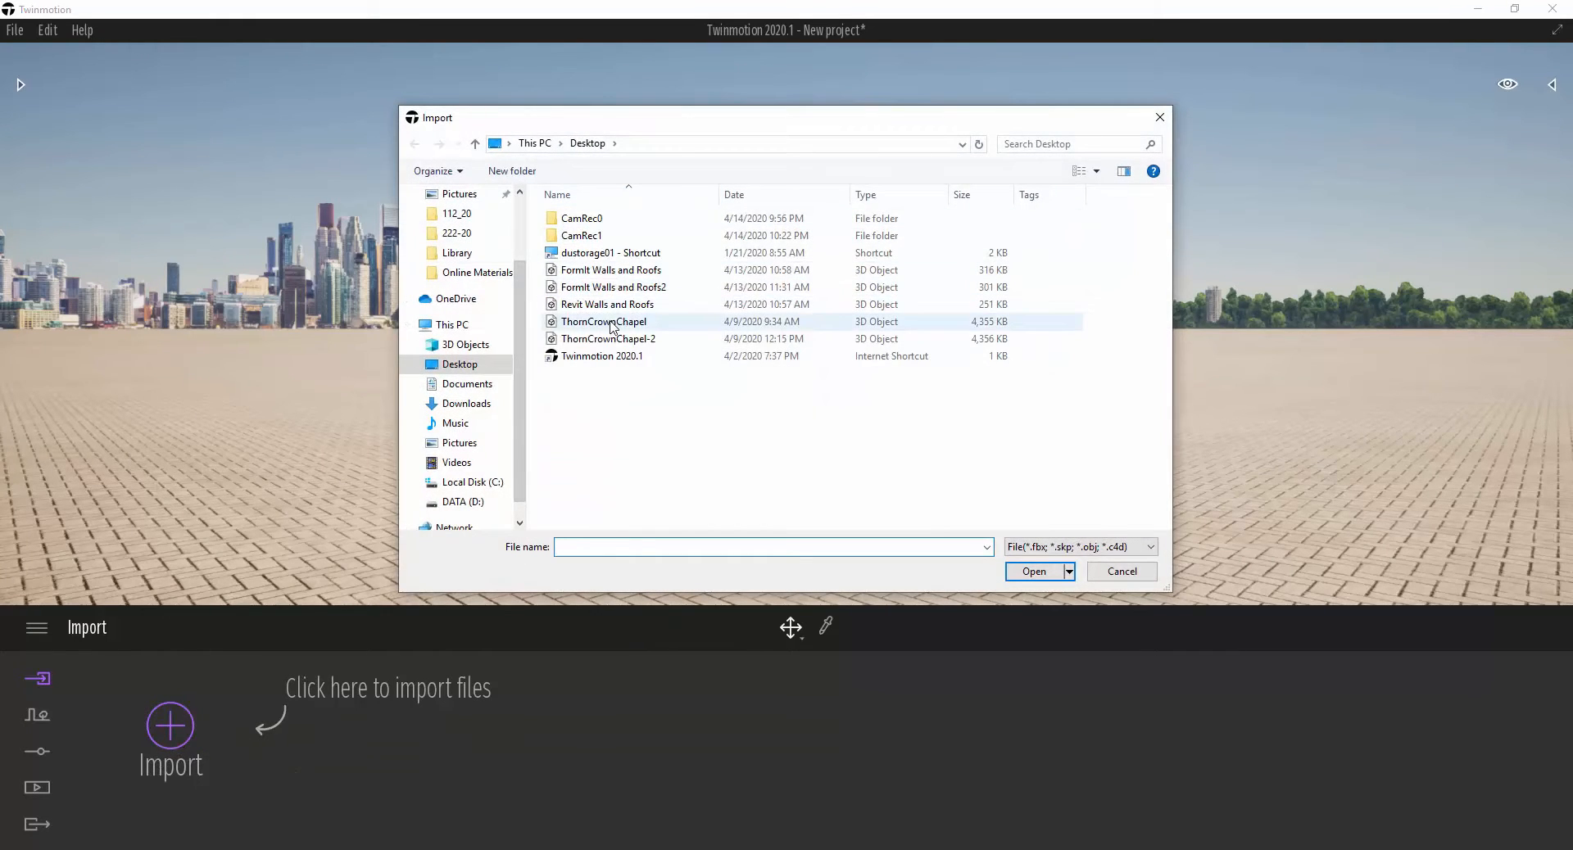
click(619, 321)
click(1035, 578)
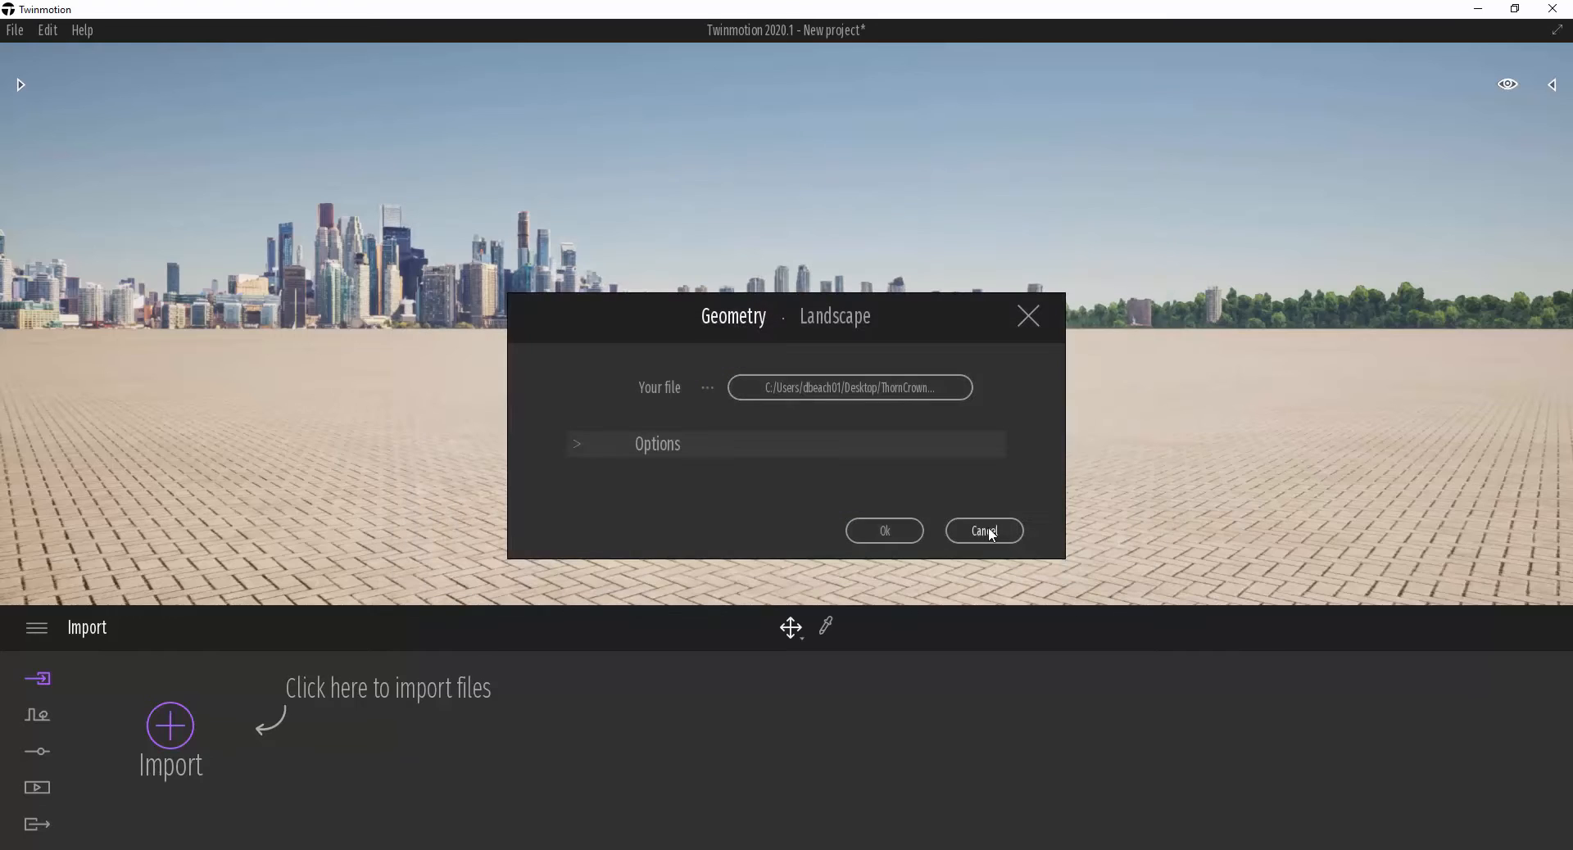
click(893, 540)
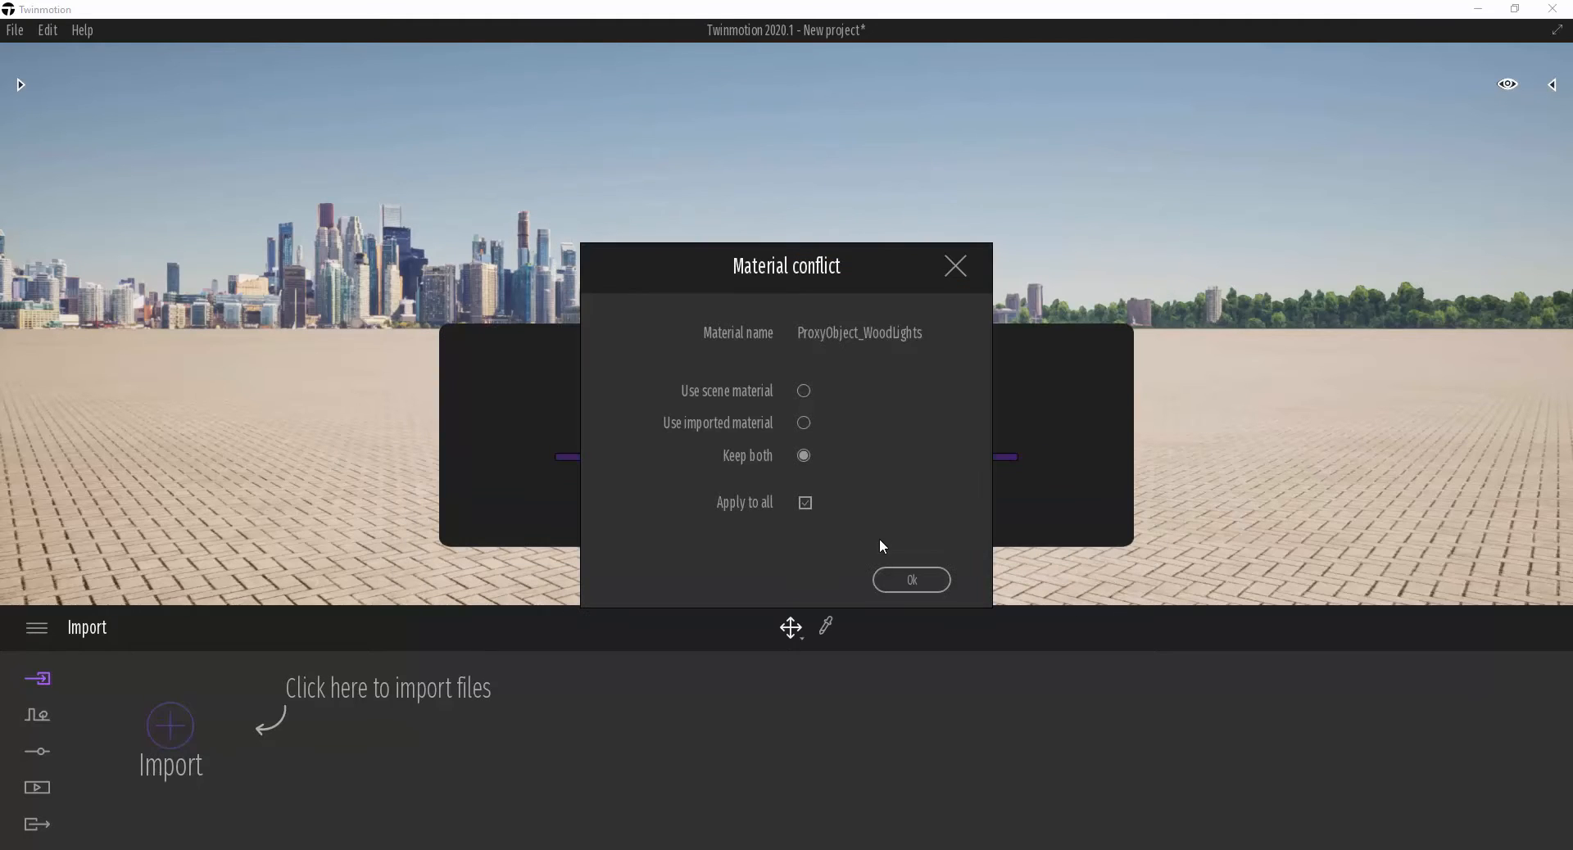
click(912, 580)
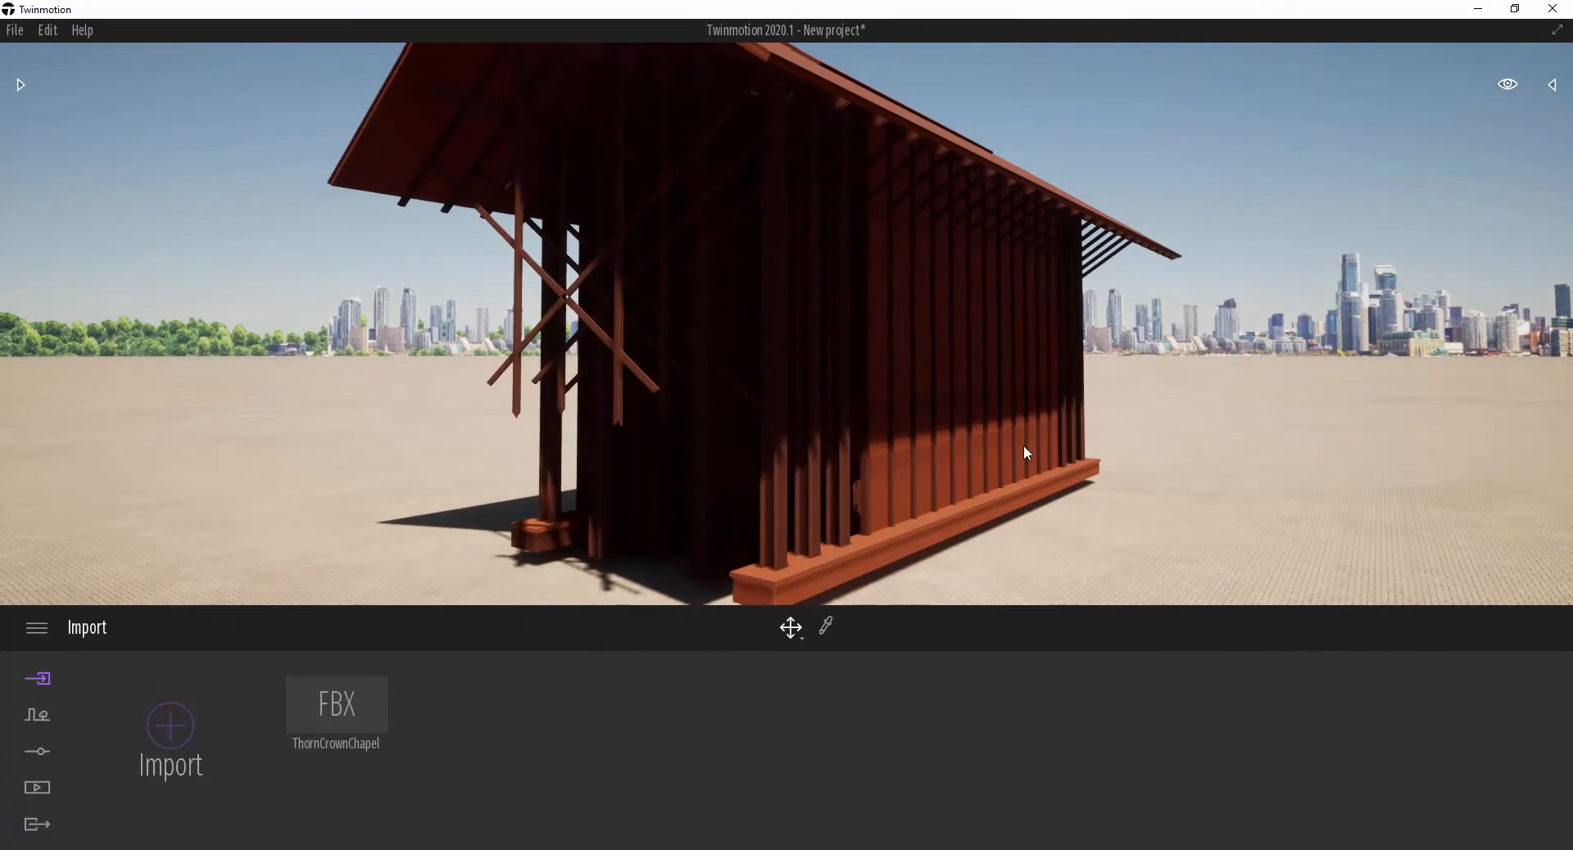
- Select ThornCrownChapel.fbx in the scene graph and examine the list of objects it contains
right_drag(963, 547, 1006, 498)
key(w)
key(a)
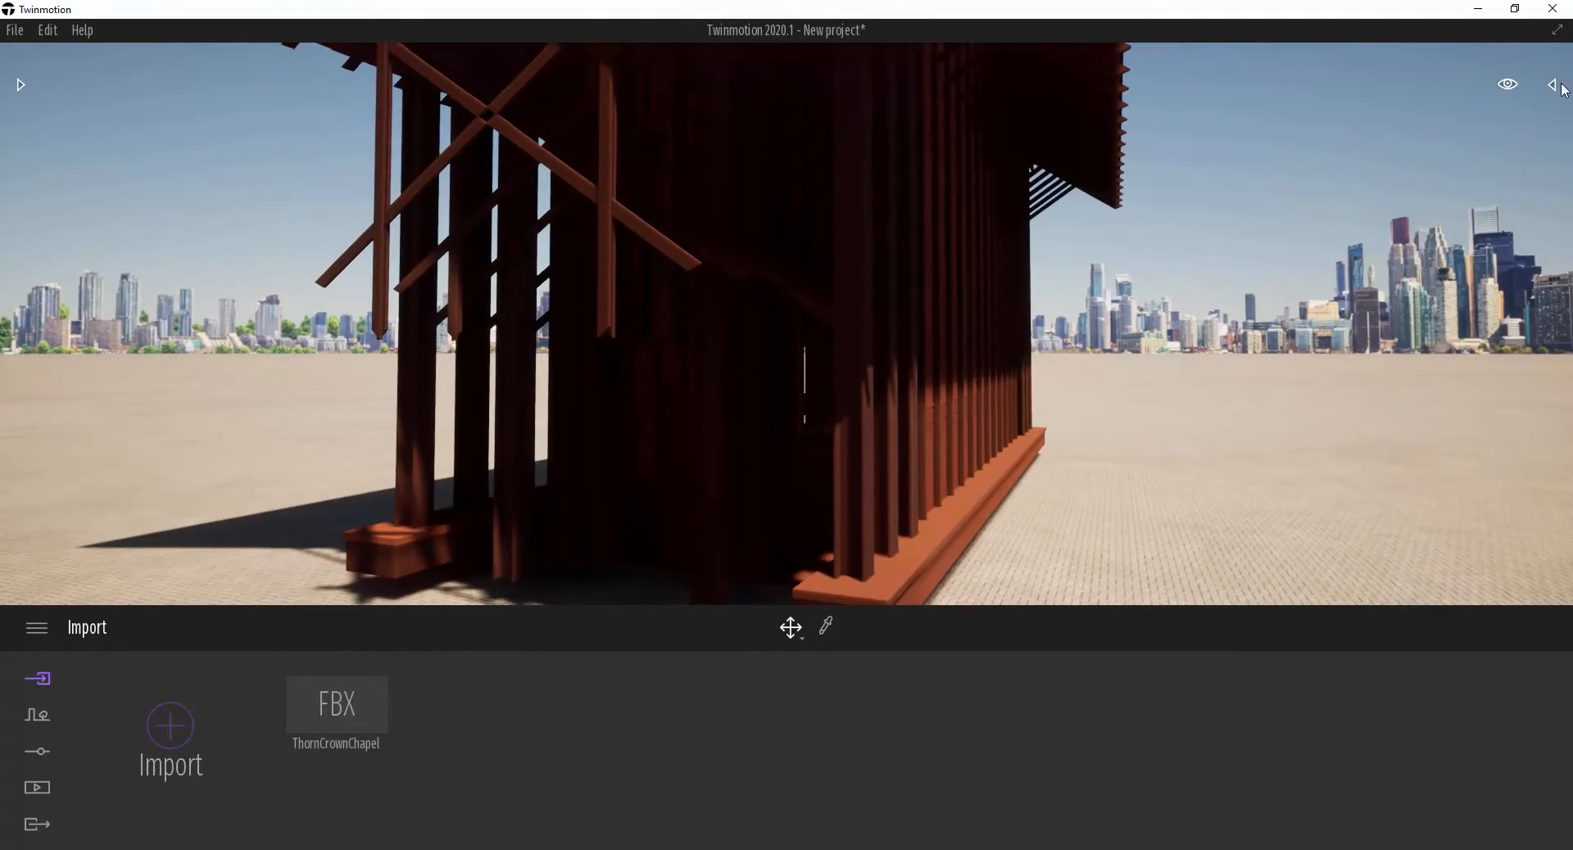
click(1556, 85)
click(1391, 194)
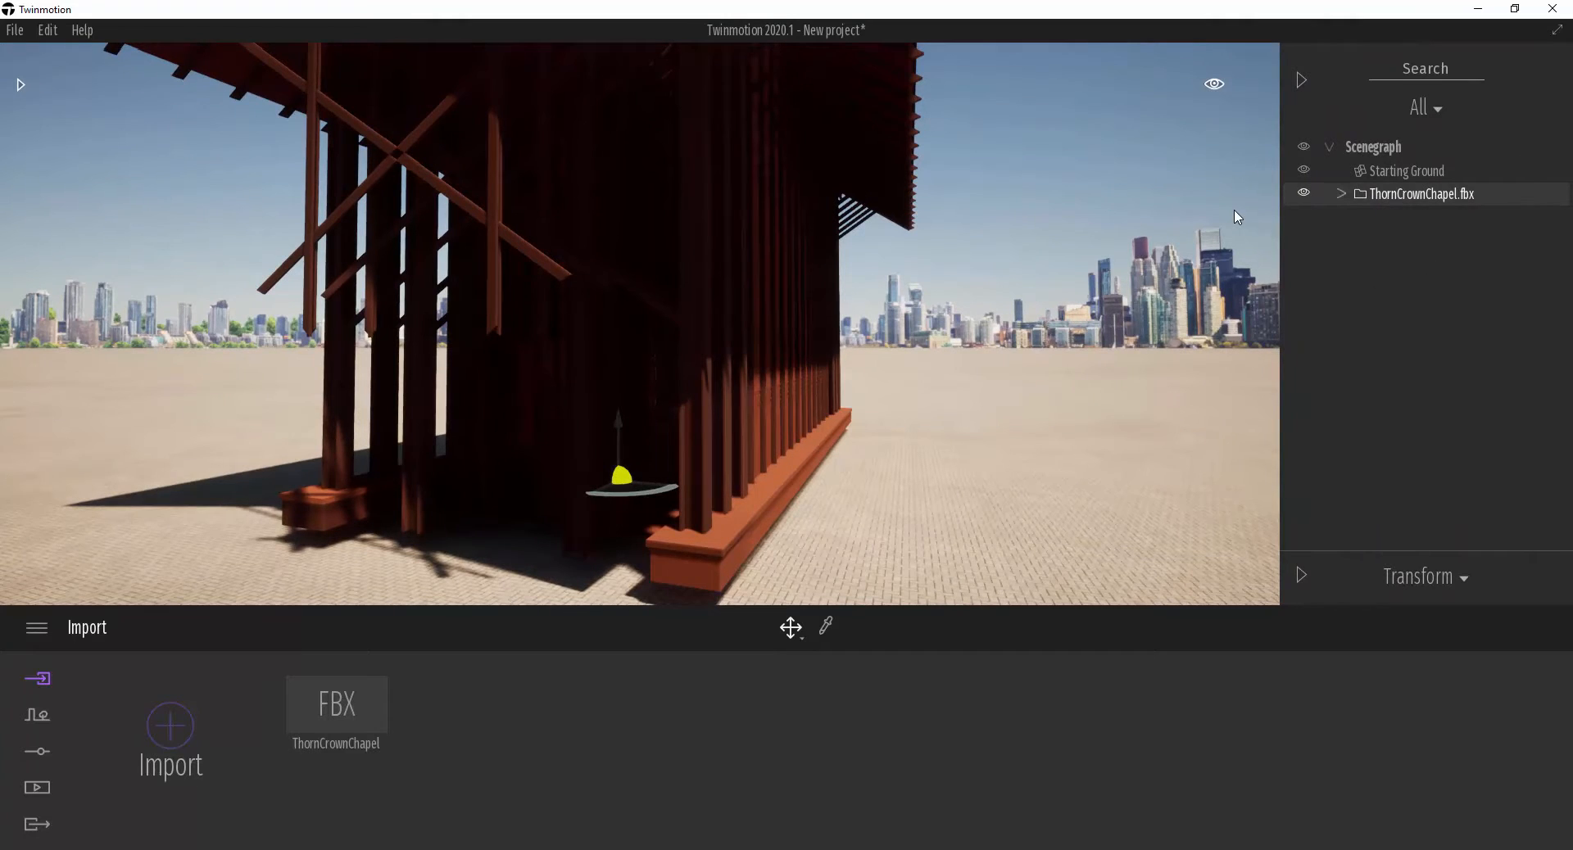
click(1341, 194)
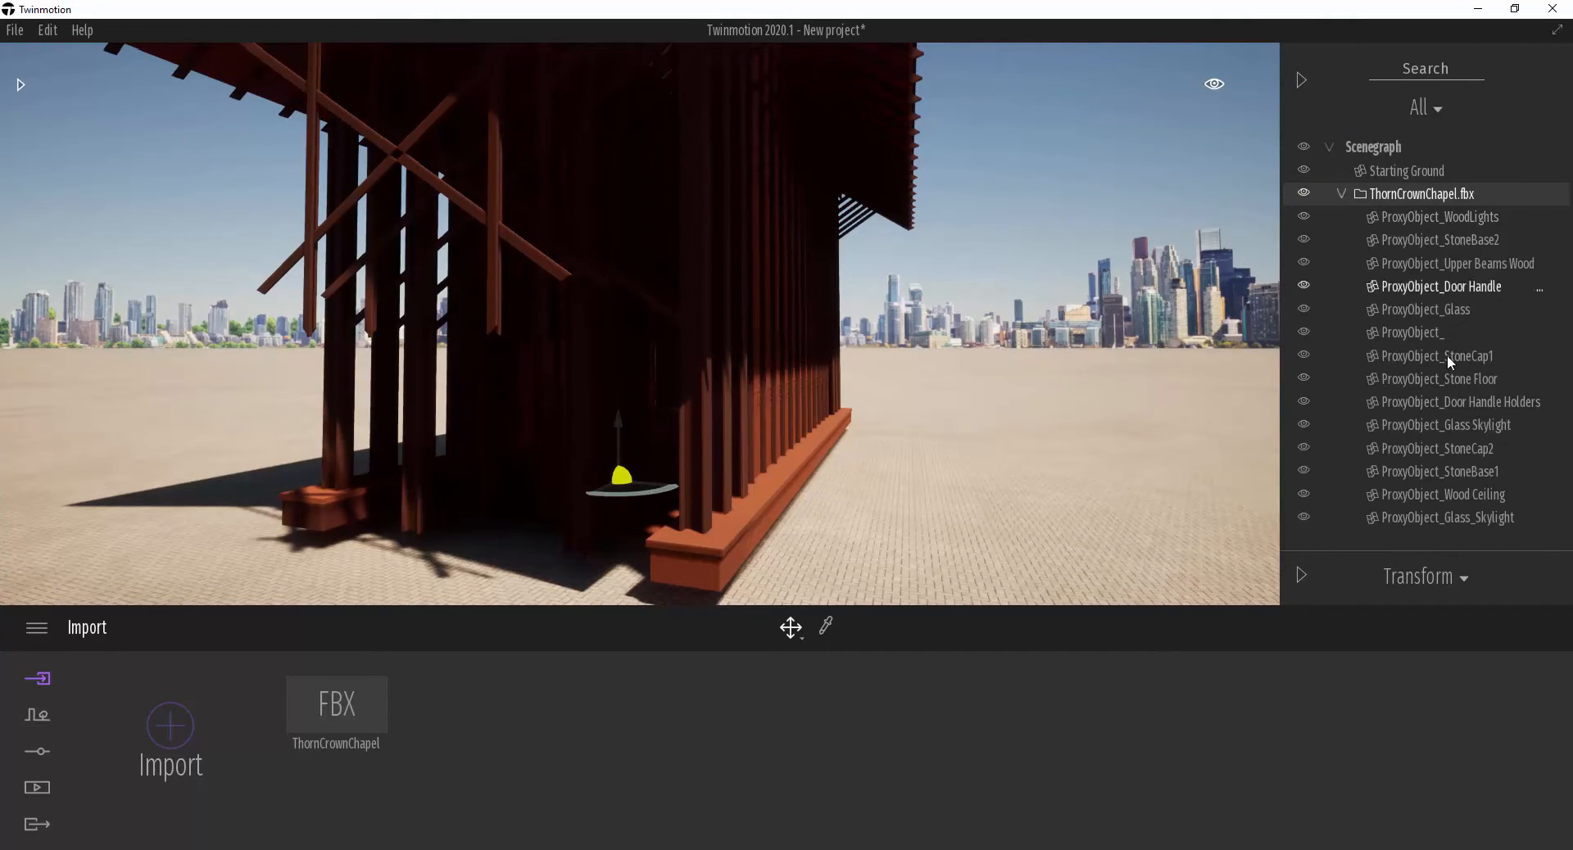
click(1343, 194)
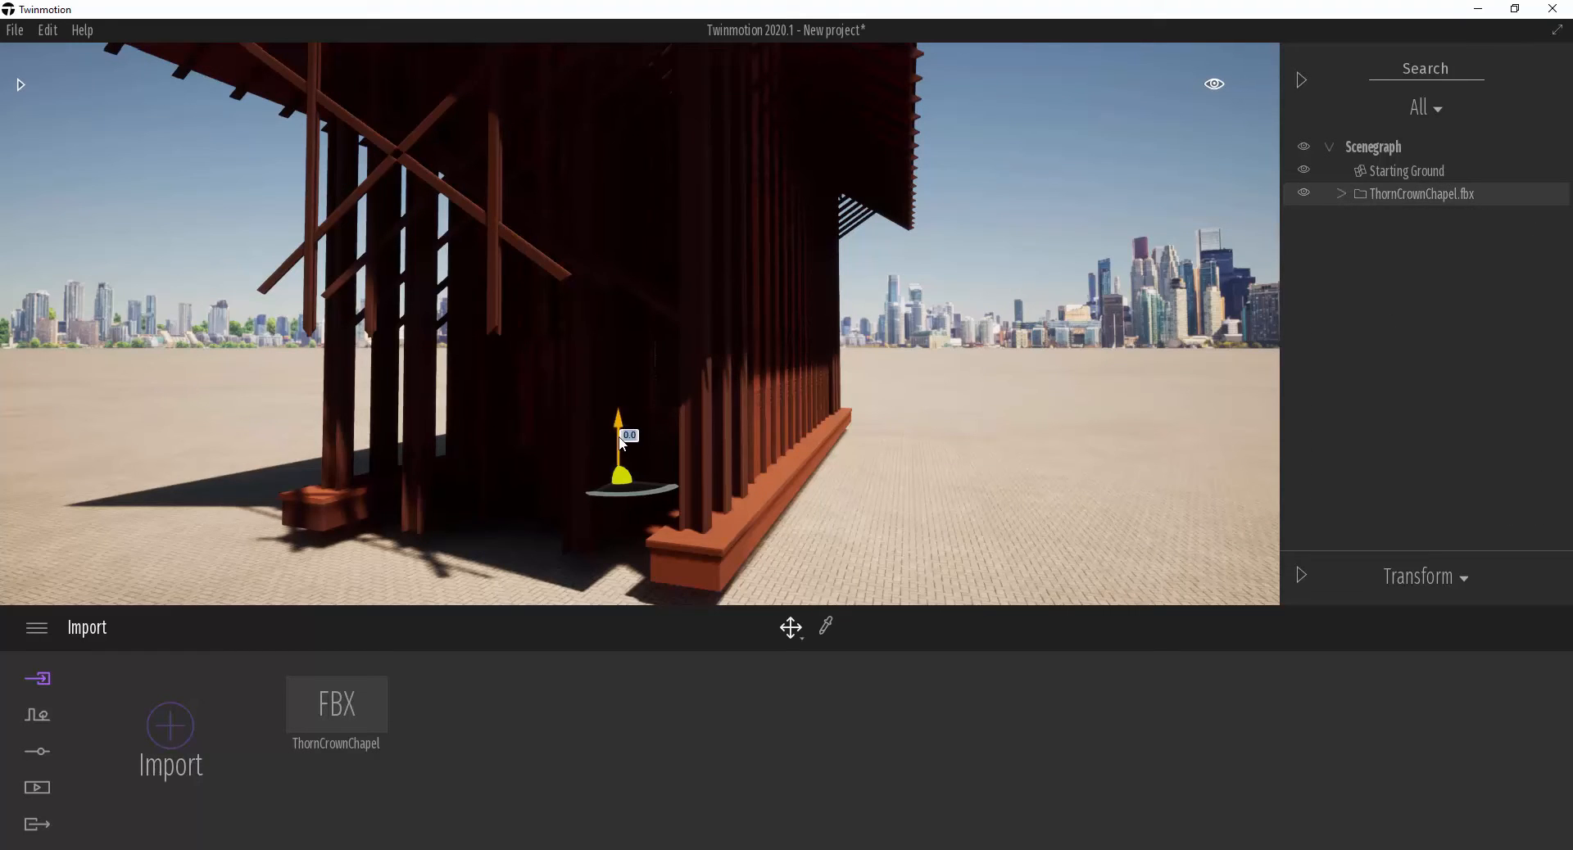
- Try the chapel's move gizmo along the vertical axis and in the horizontal plane
drag(619, 434, 626, 456)
right_drag(960, 493, 958, 570)
key(w)
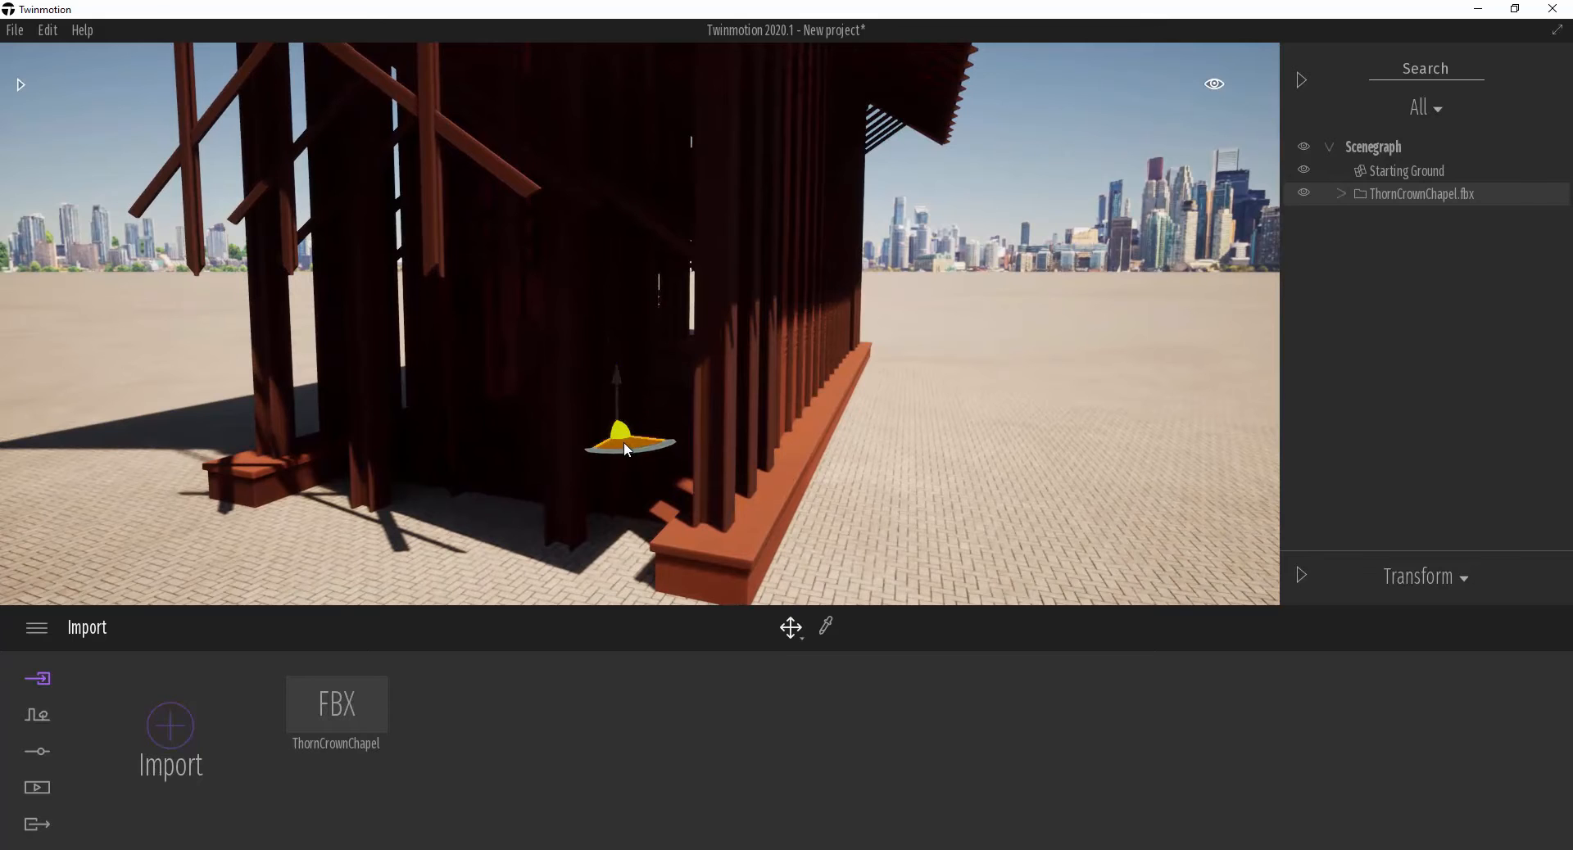
drag(630, 452, 633, 456)
- Try the Rotate and Scale gizmos on the chapel, and return to Move to shift it horizontally
click(800, 637)
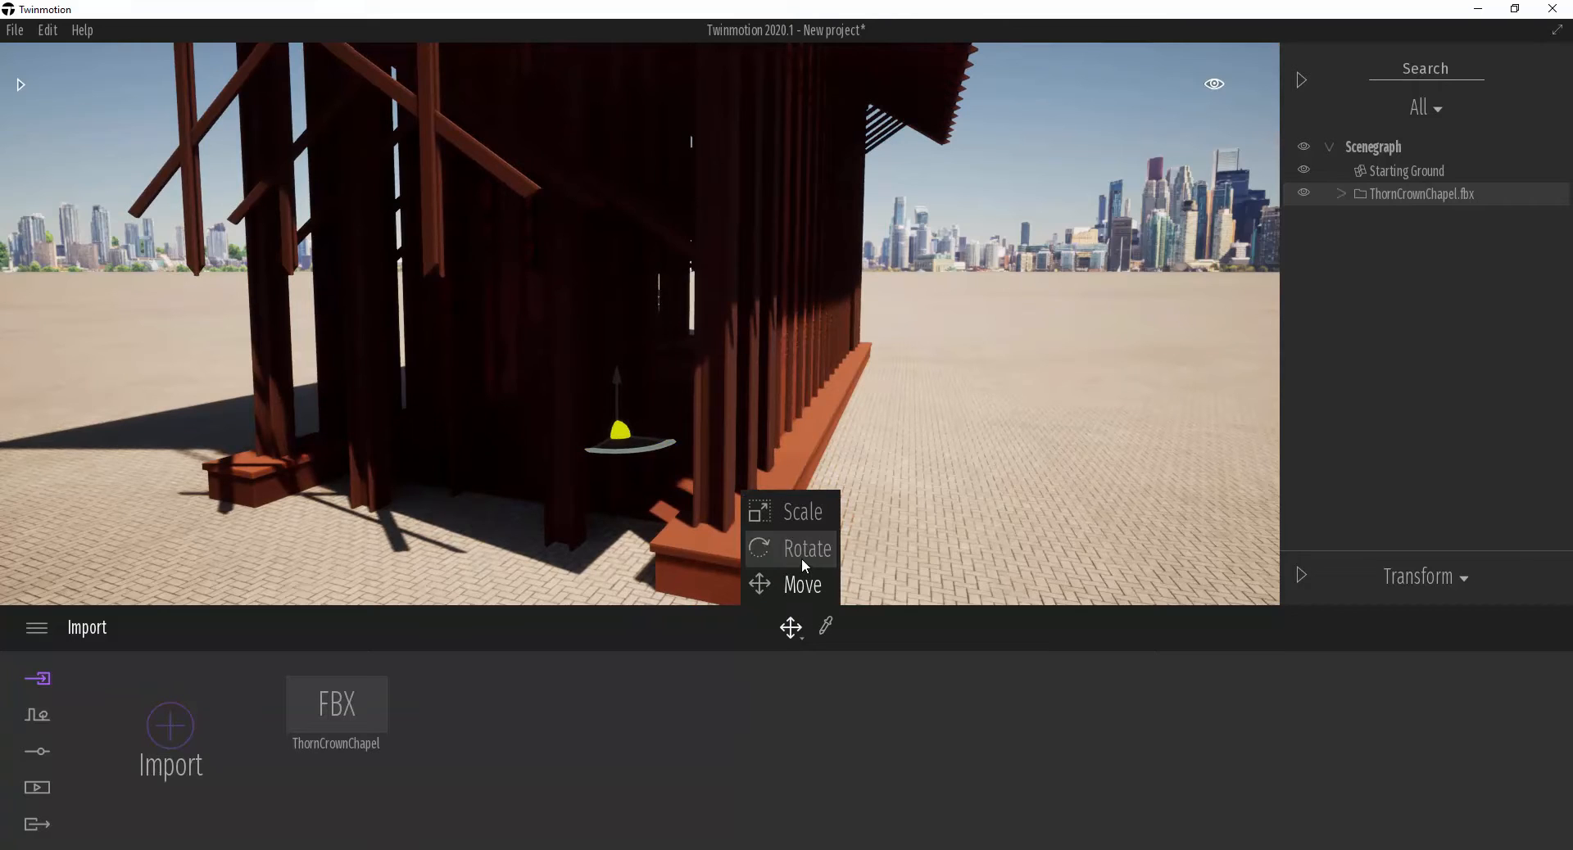
click(802, 554)
click(799, 634)
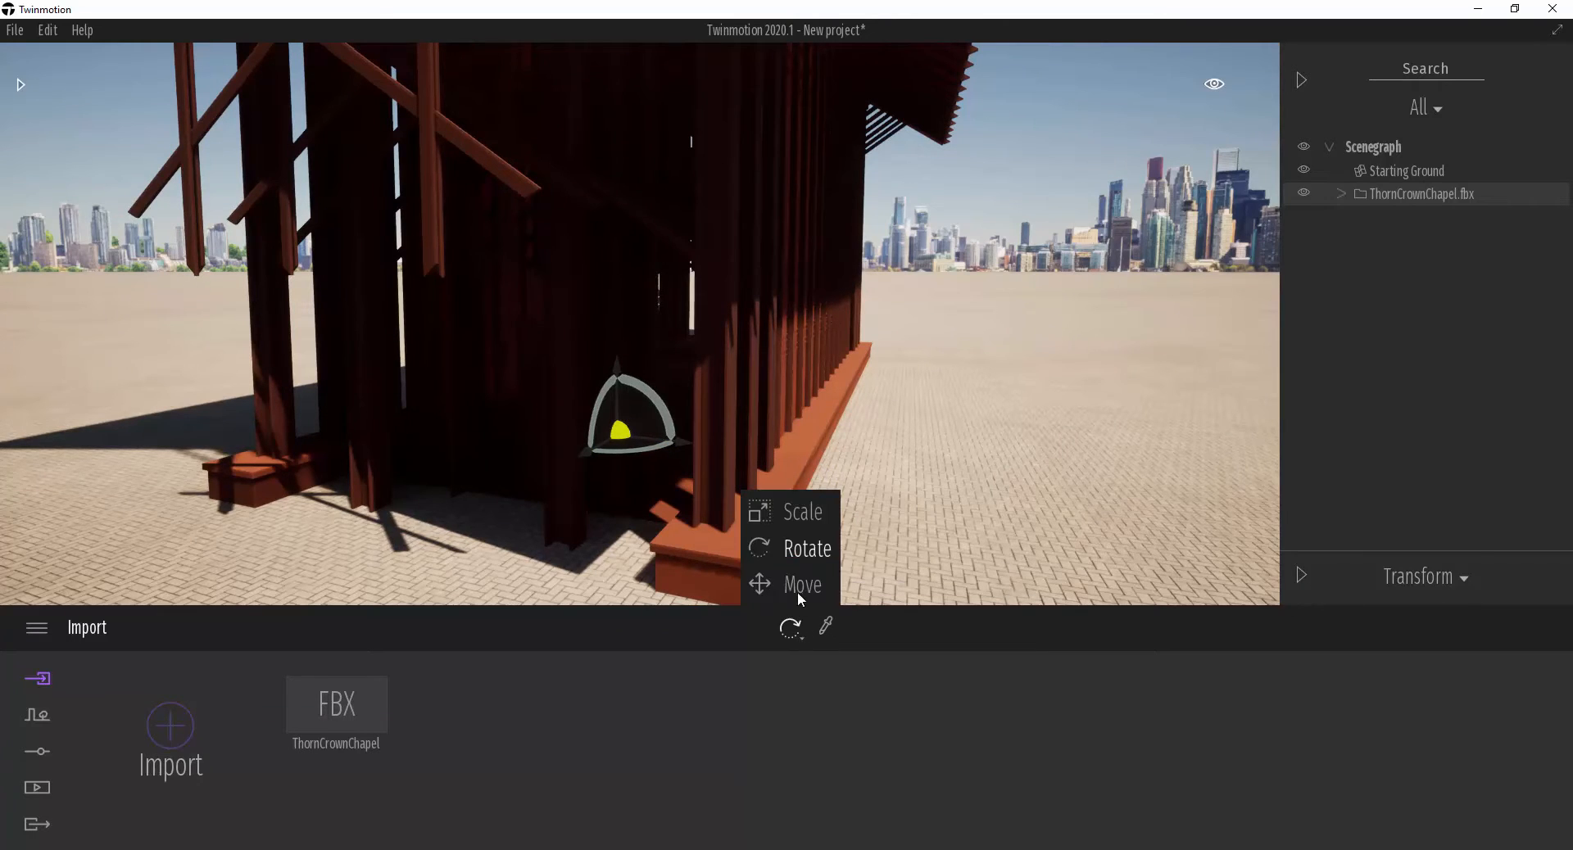
click(799, 520)
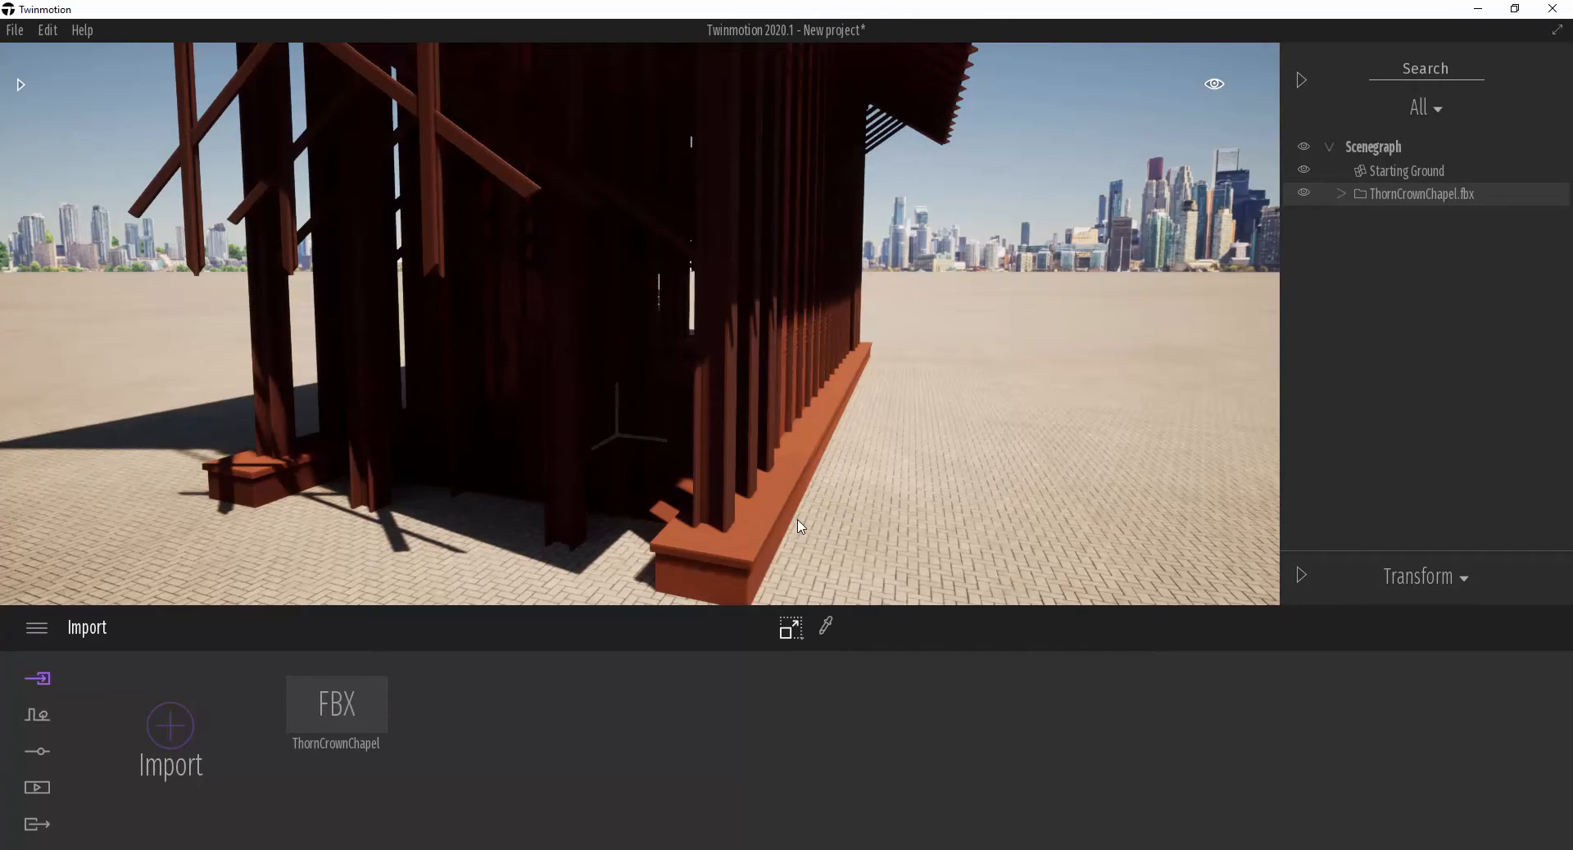
click(802, 639)
click(796, 586)
drag(626, 450, 551, 430)
- Examine the whole chapel from a distance and its side wall from close up
right_drag(551, 430, 516, 408)
key(s)
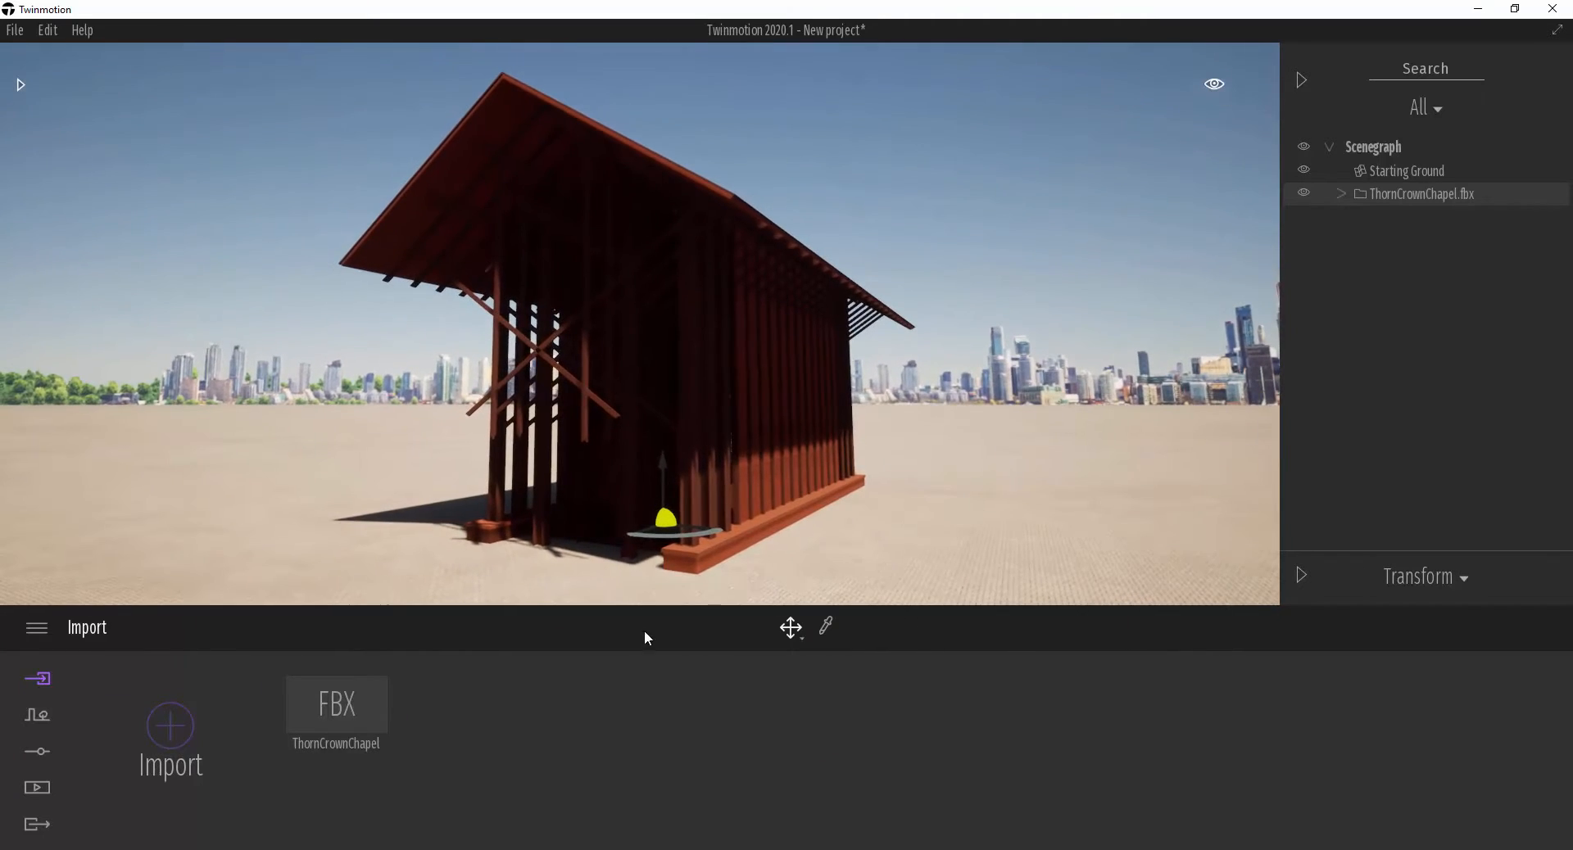
right_drag(632, 458, 974, 574)
key(w)
key(s)
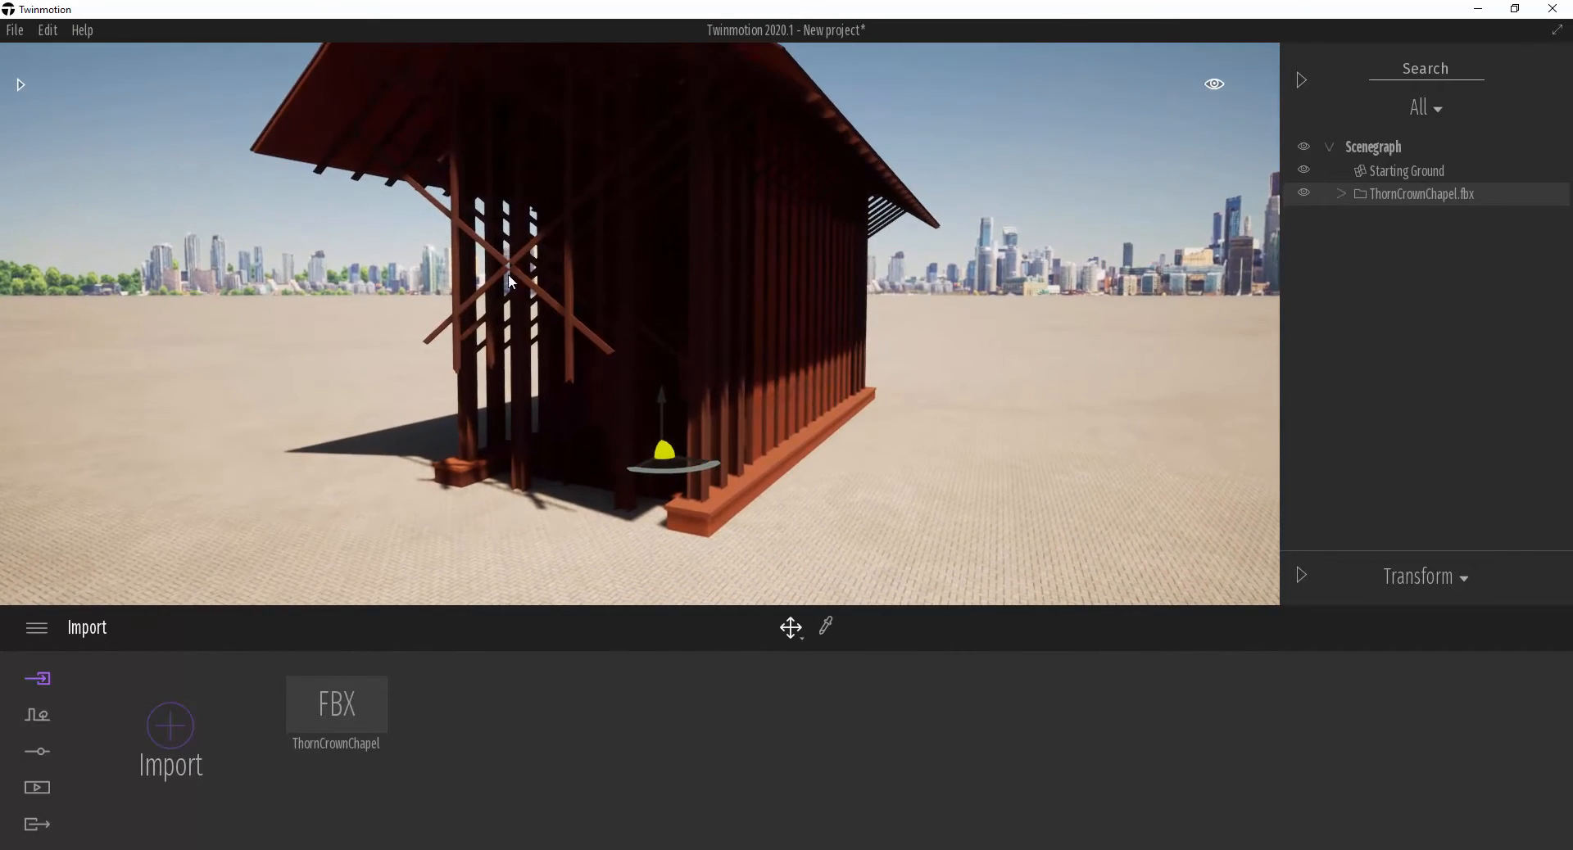
right_drag(1055, 392, 1024, 422)
key(a)
key(d)
key(w)
key(w)
right_drag(610, 163, 643, 155)
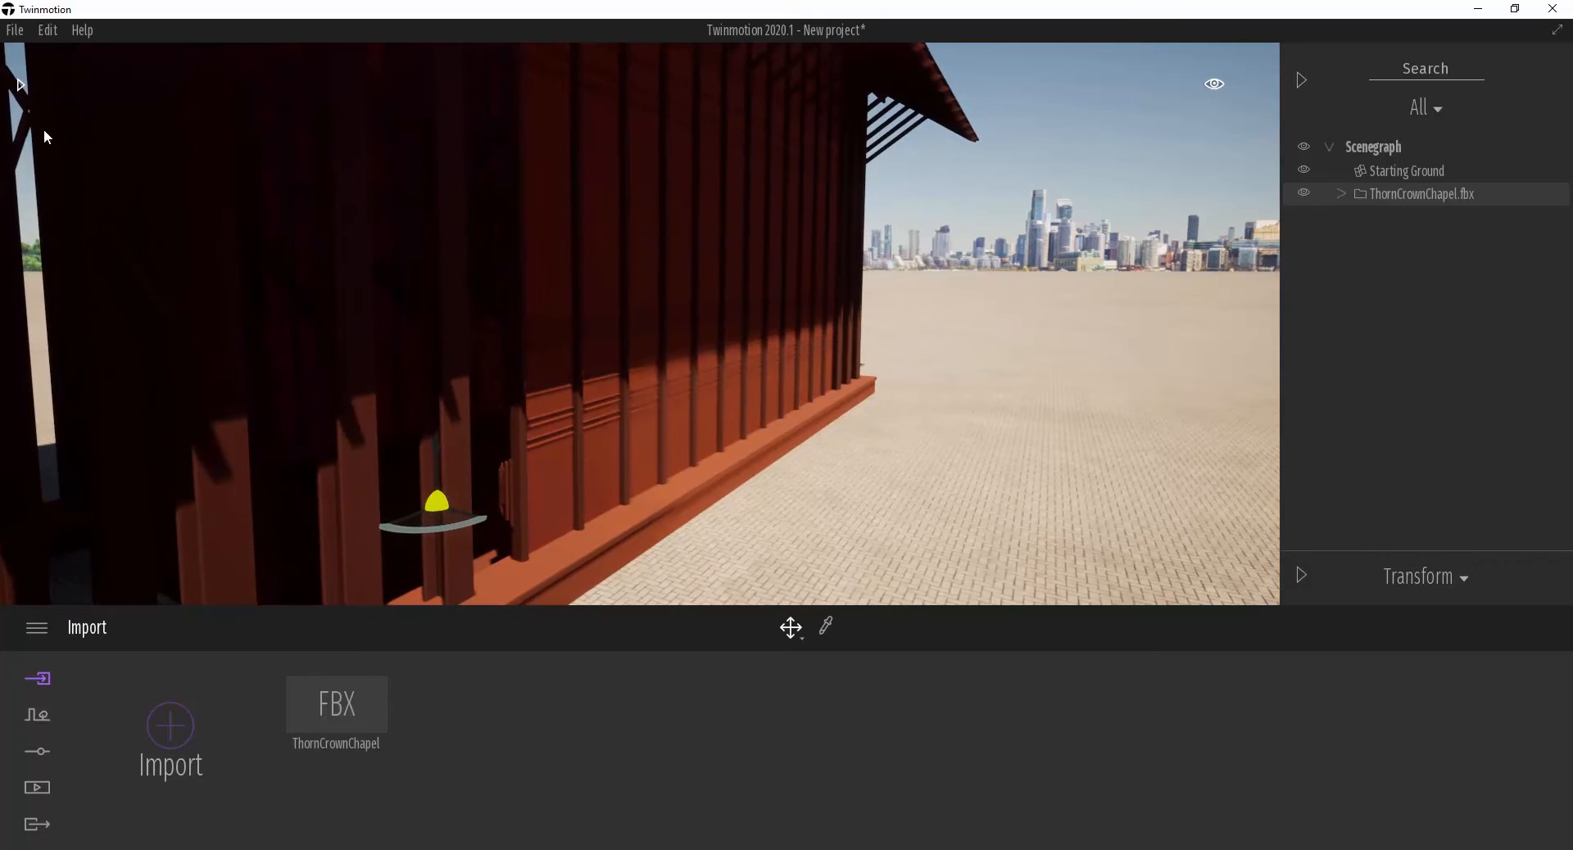
- Apply the Two sided glass material from the Glass library to the panels between the chapel's side wall columns
click(19, 87)
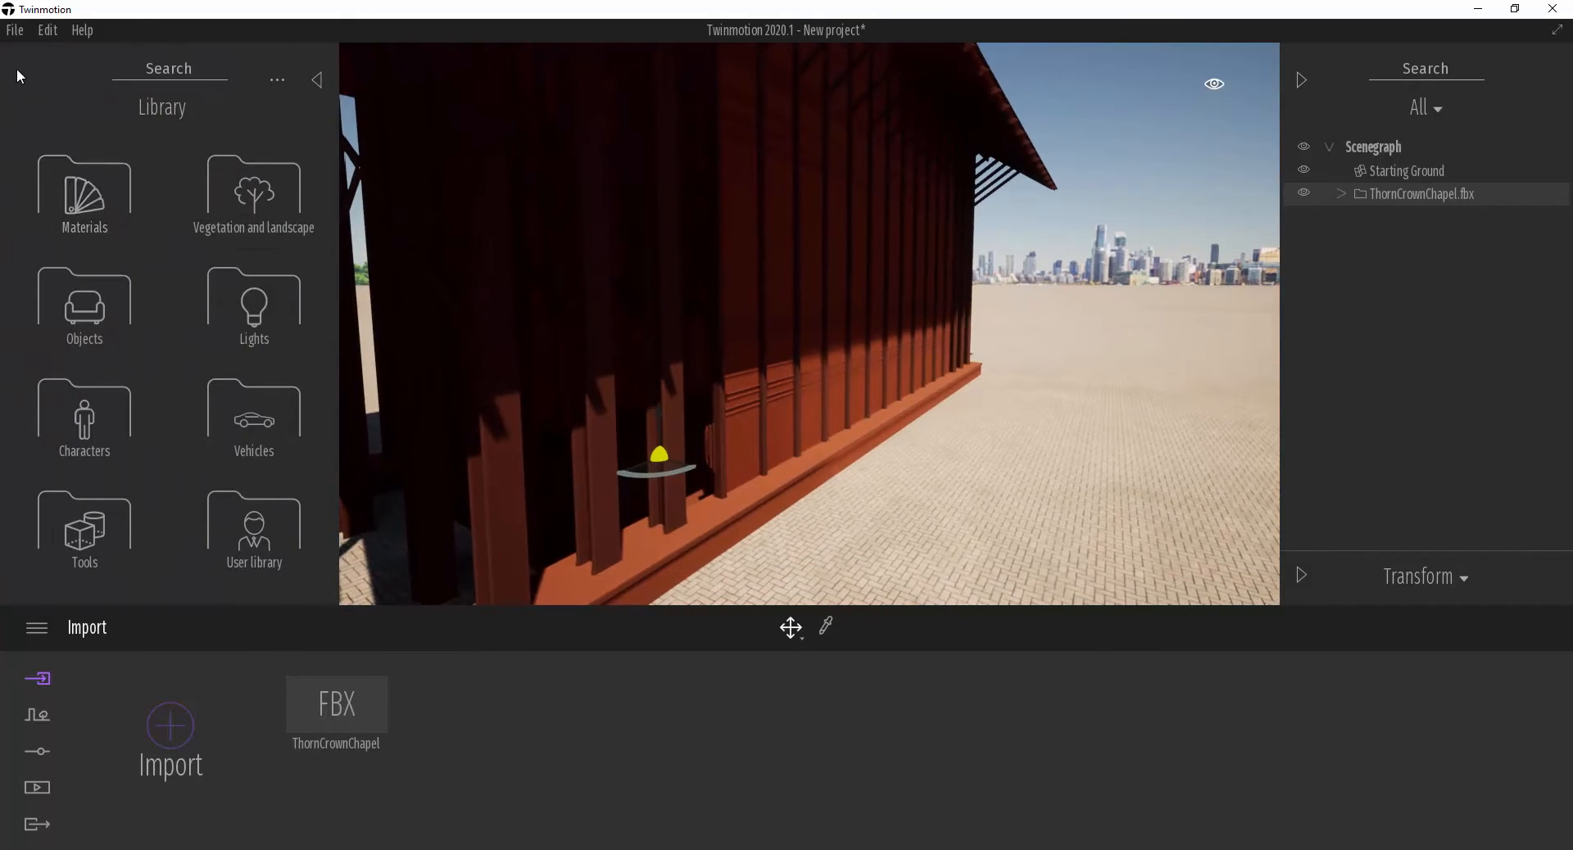
click(52, 226)
click(90, 199)
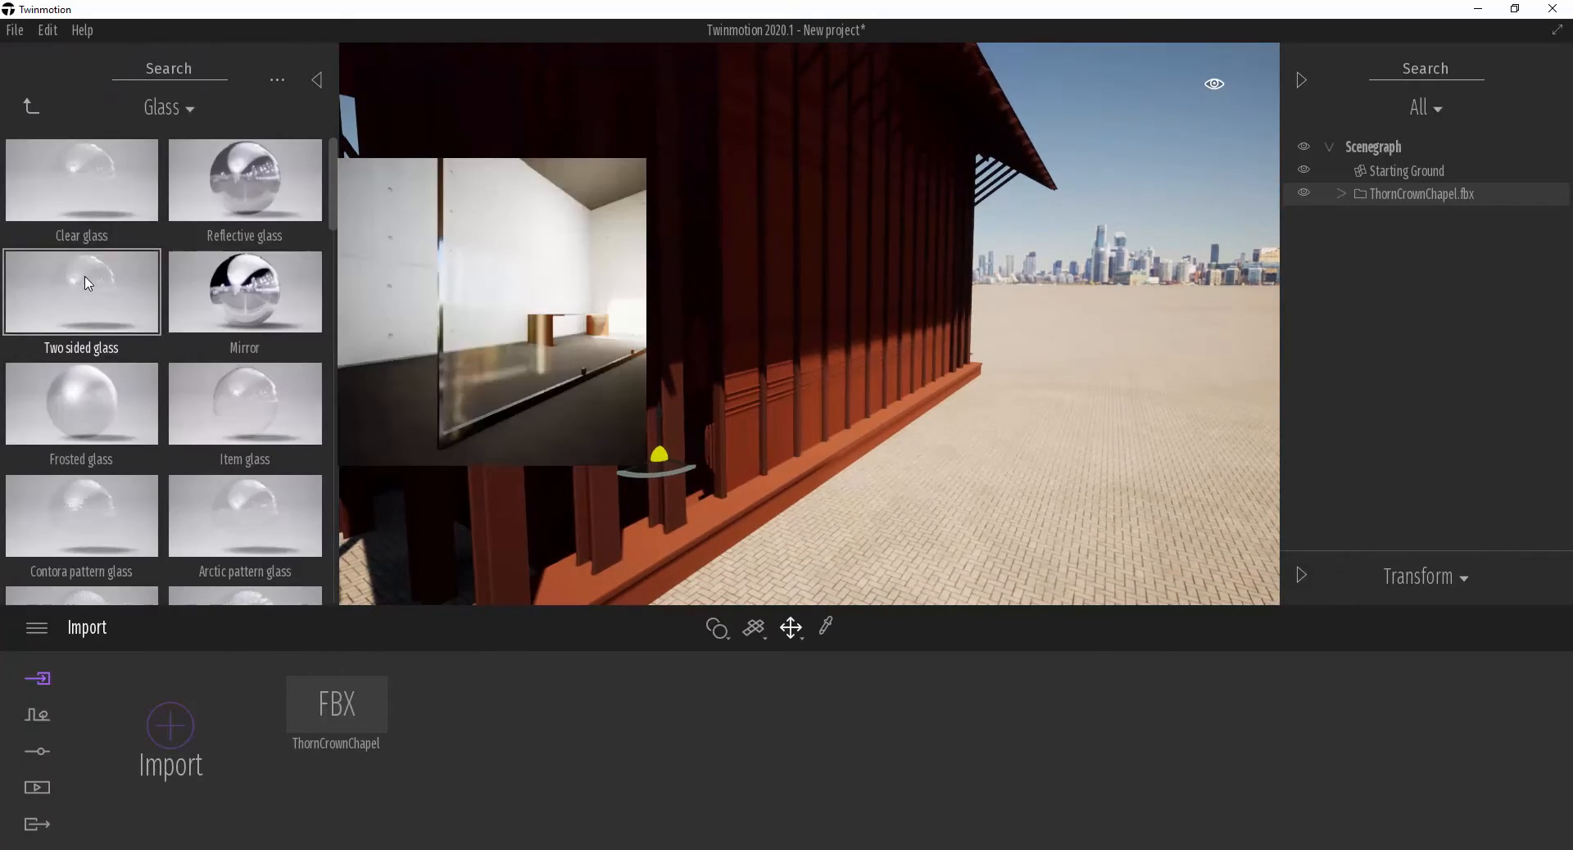
drag(82, 292, 493, 449)
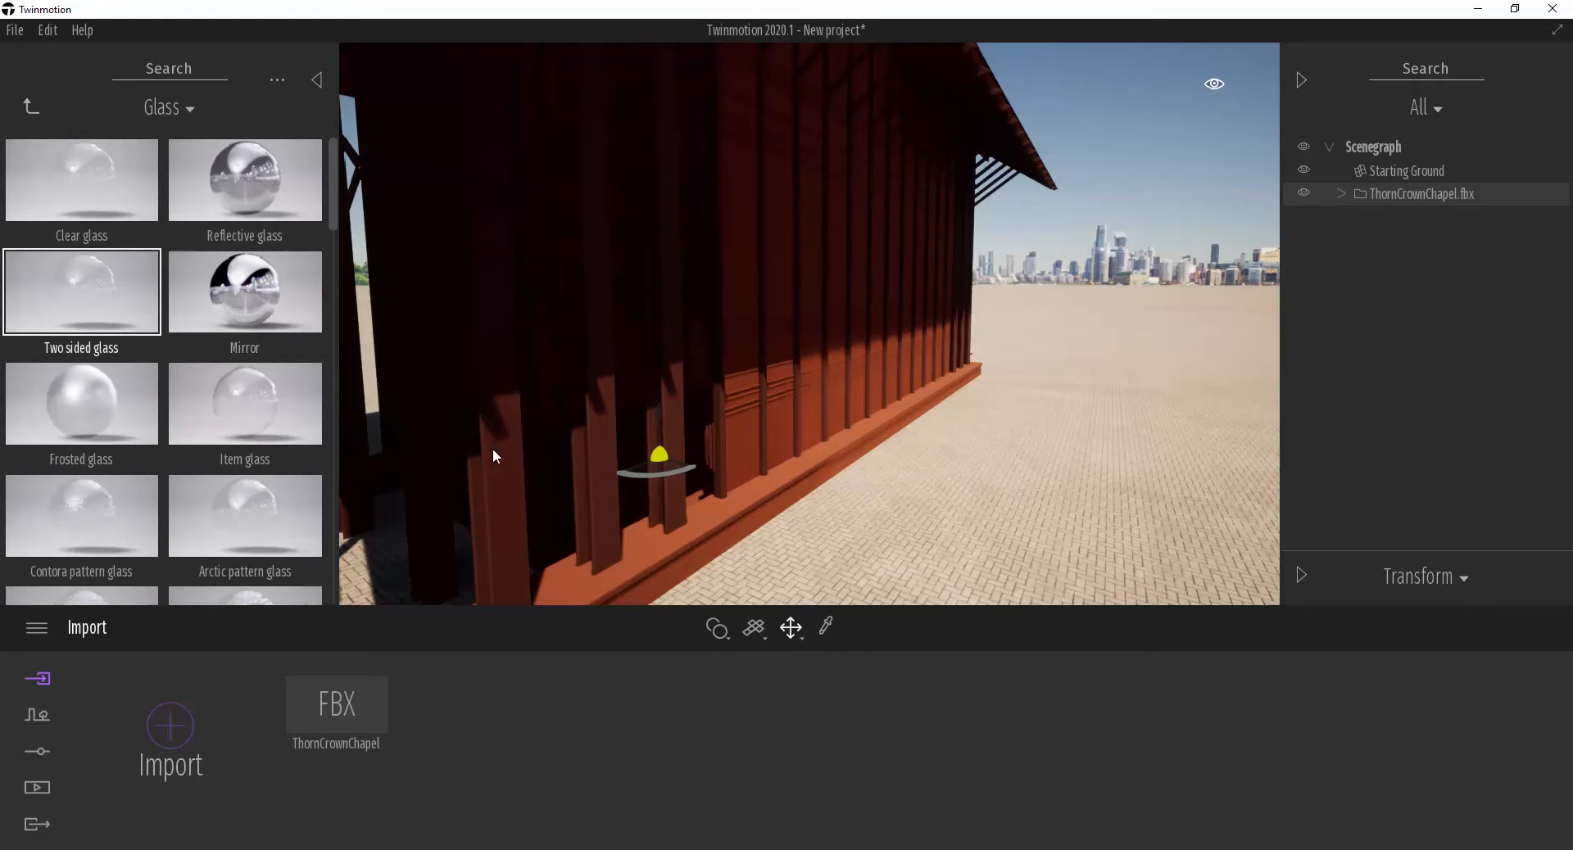
drag(82, 291, 747, 434)
right_drag(771, 436, 807, 429)
key(w)
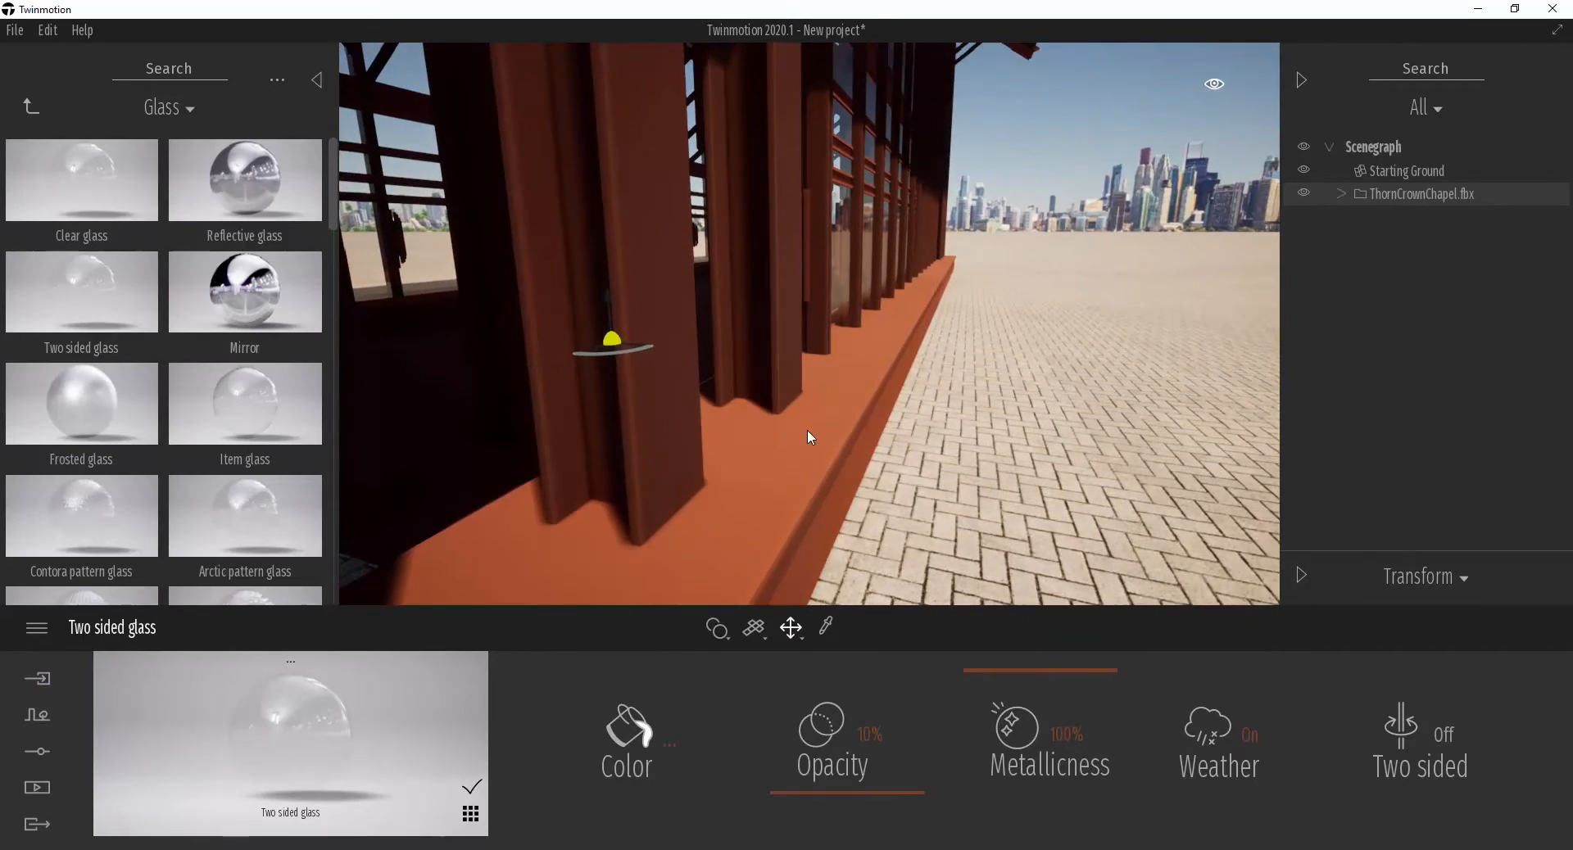
- Apply the Stone 01 material from the Stones library to the top surface of the low base wall under the columns
click(31, 107)
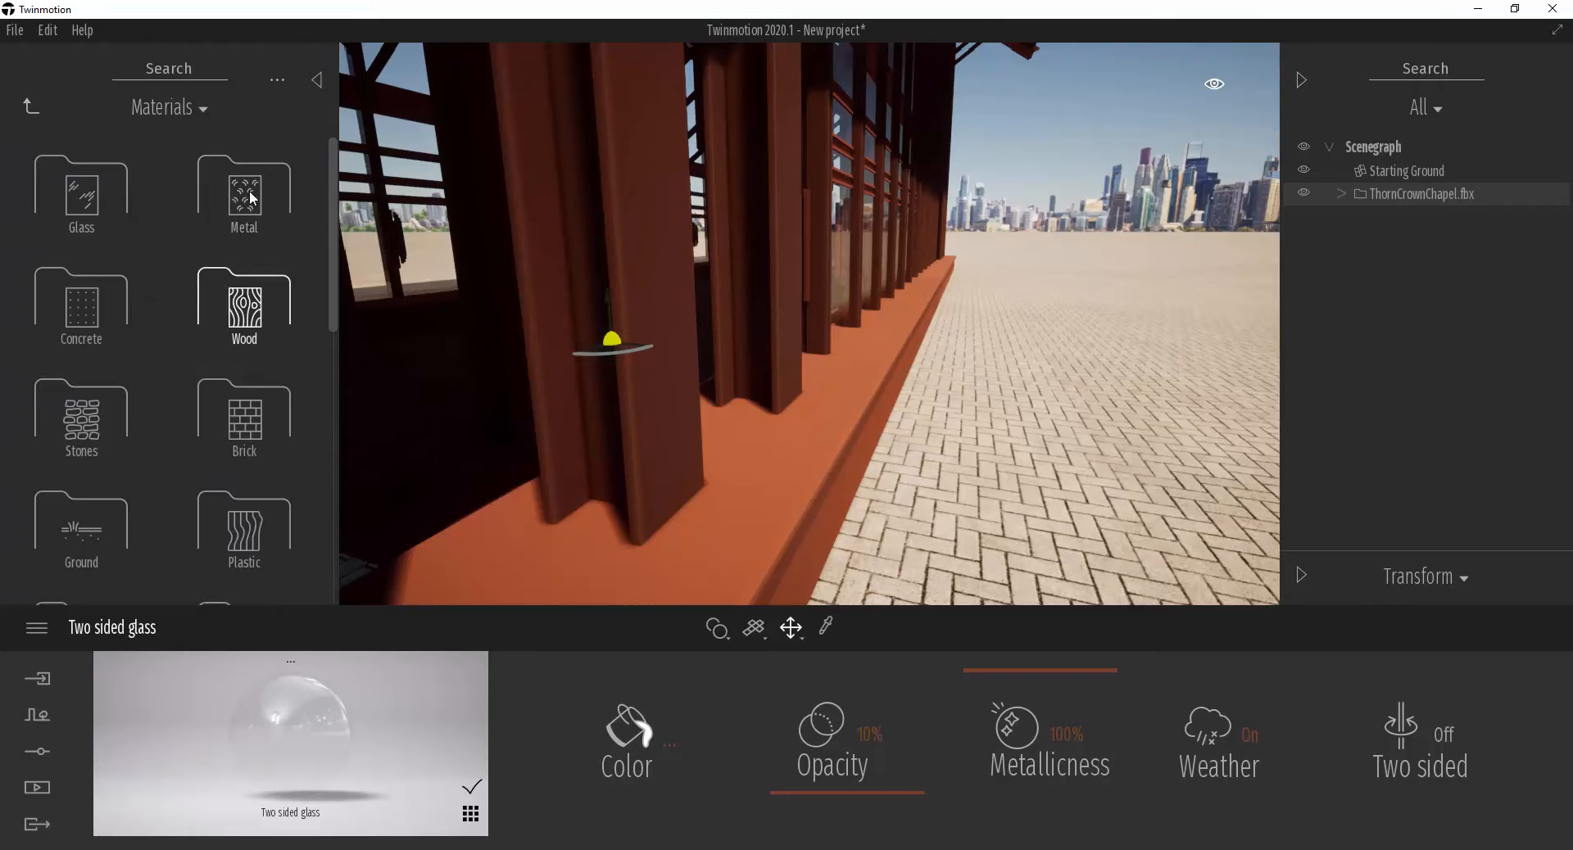
click(233, 205)
click(31, 106)
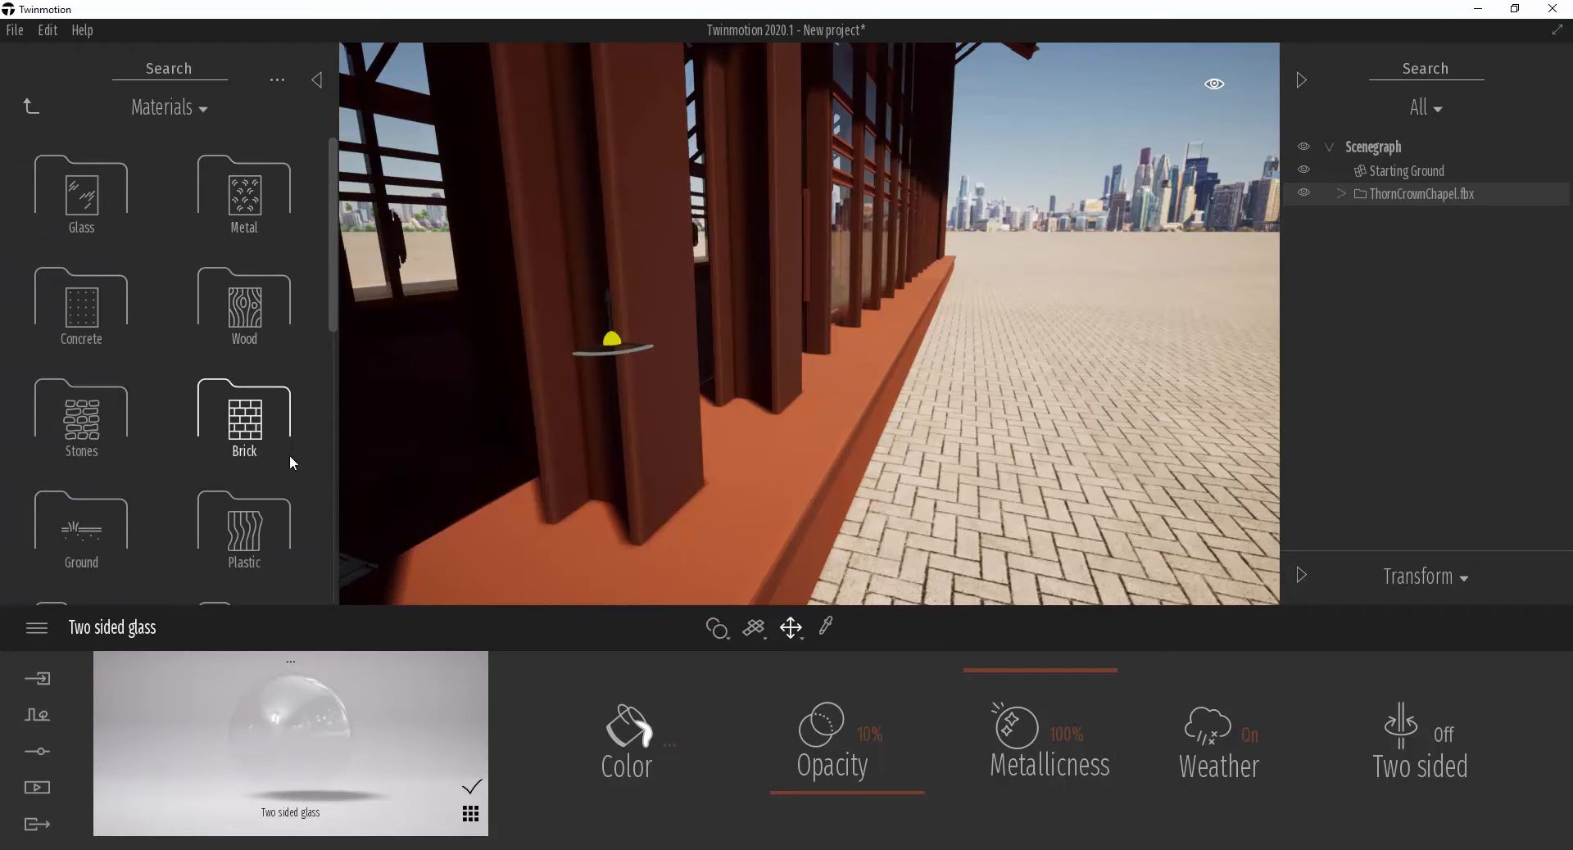
click(90, 414)
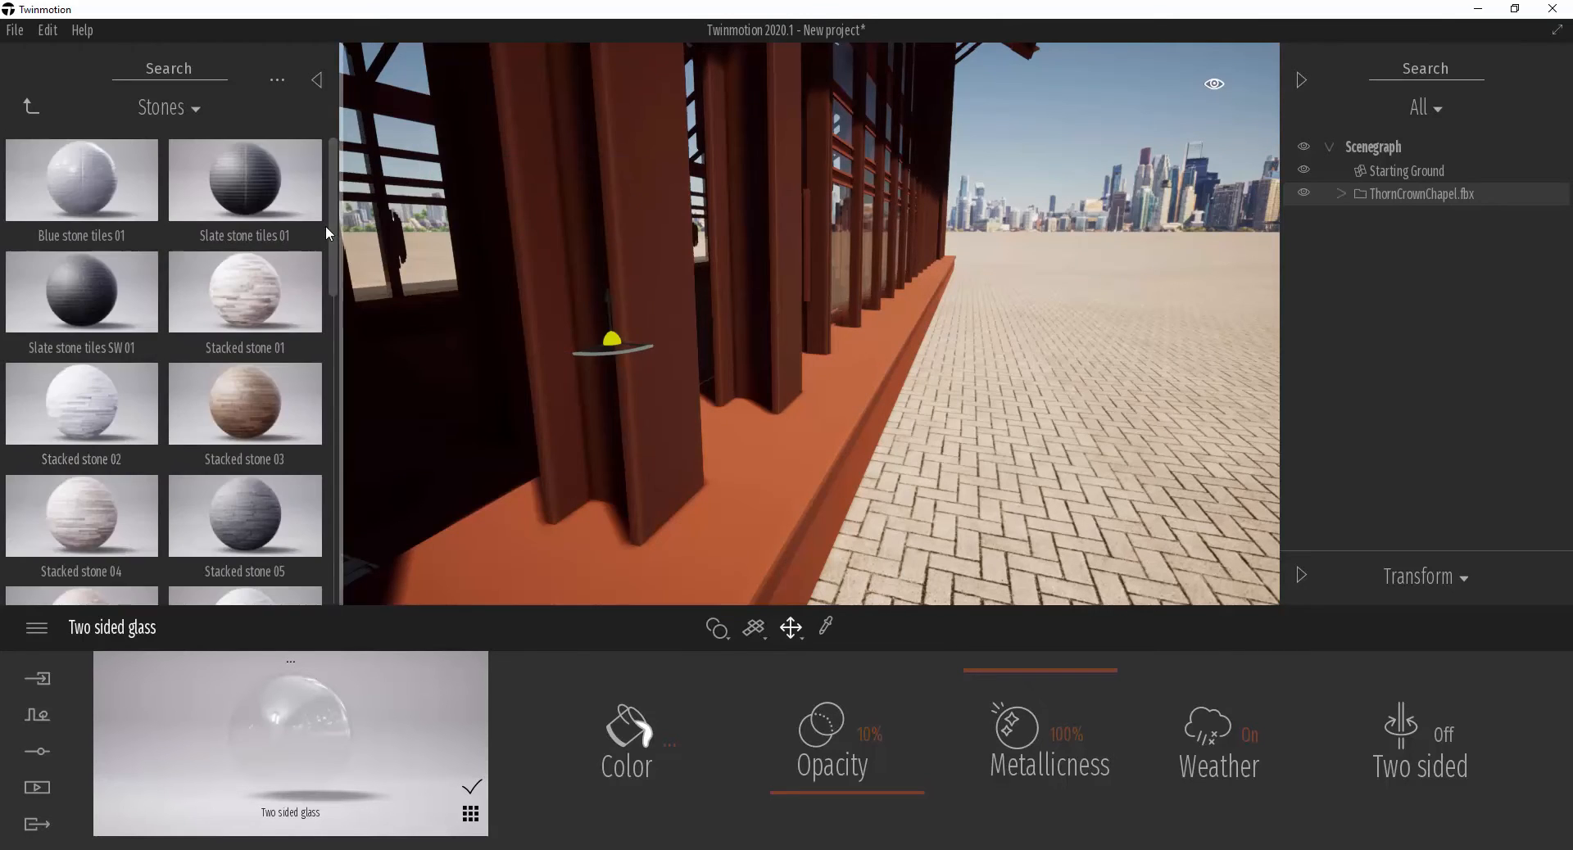
drag(331, 234, 331, 360)
mouse_move(256, 264)
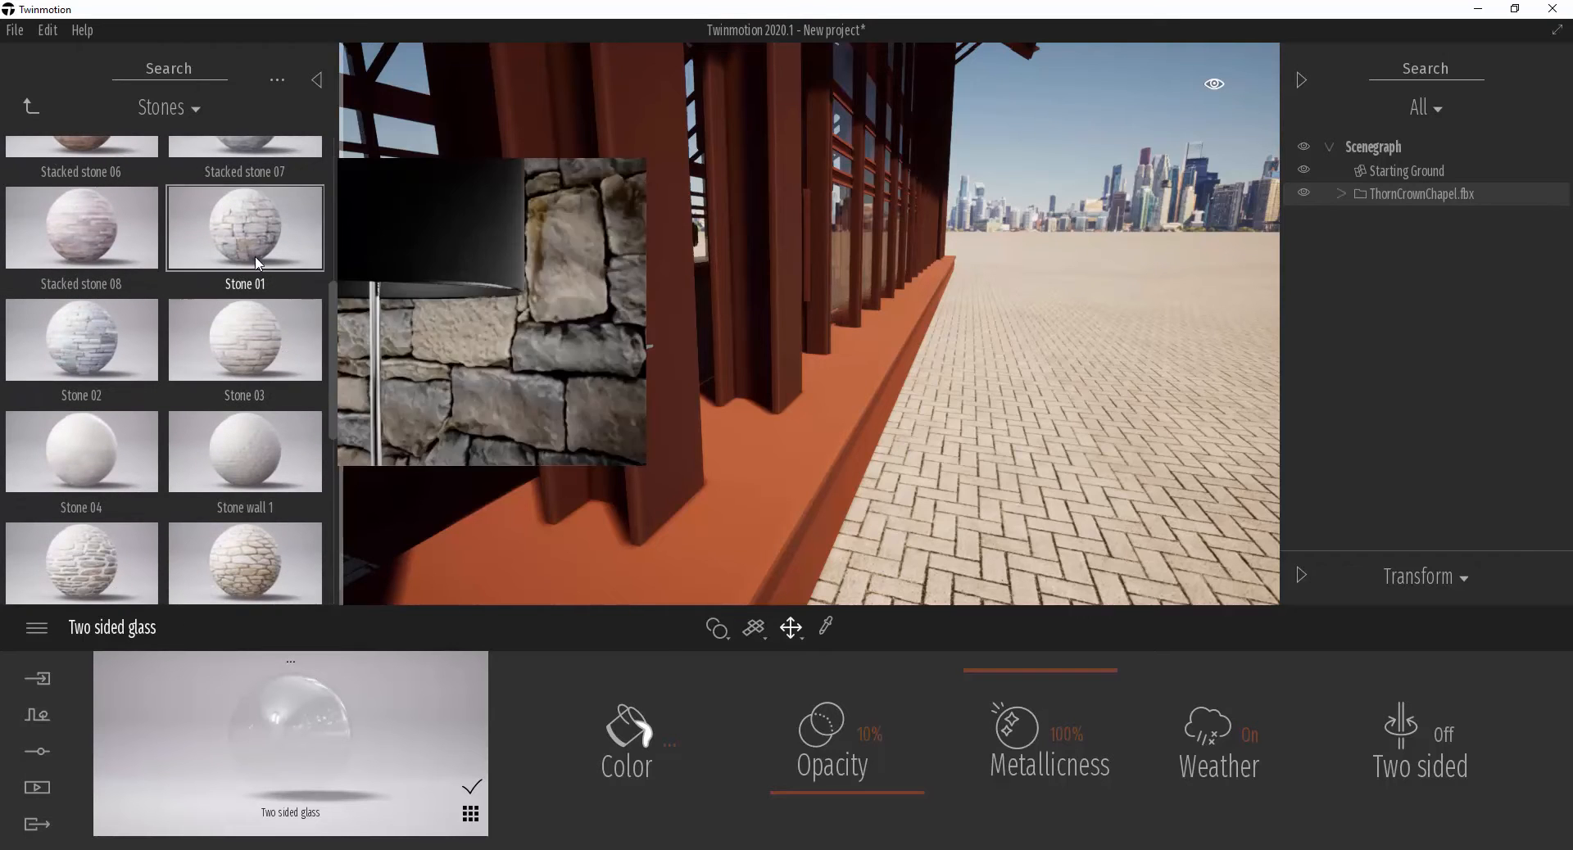
drag(256, 264, 724, 549)
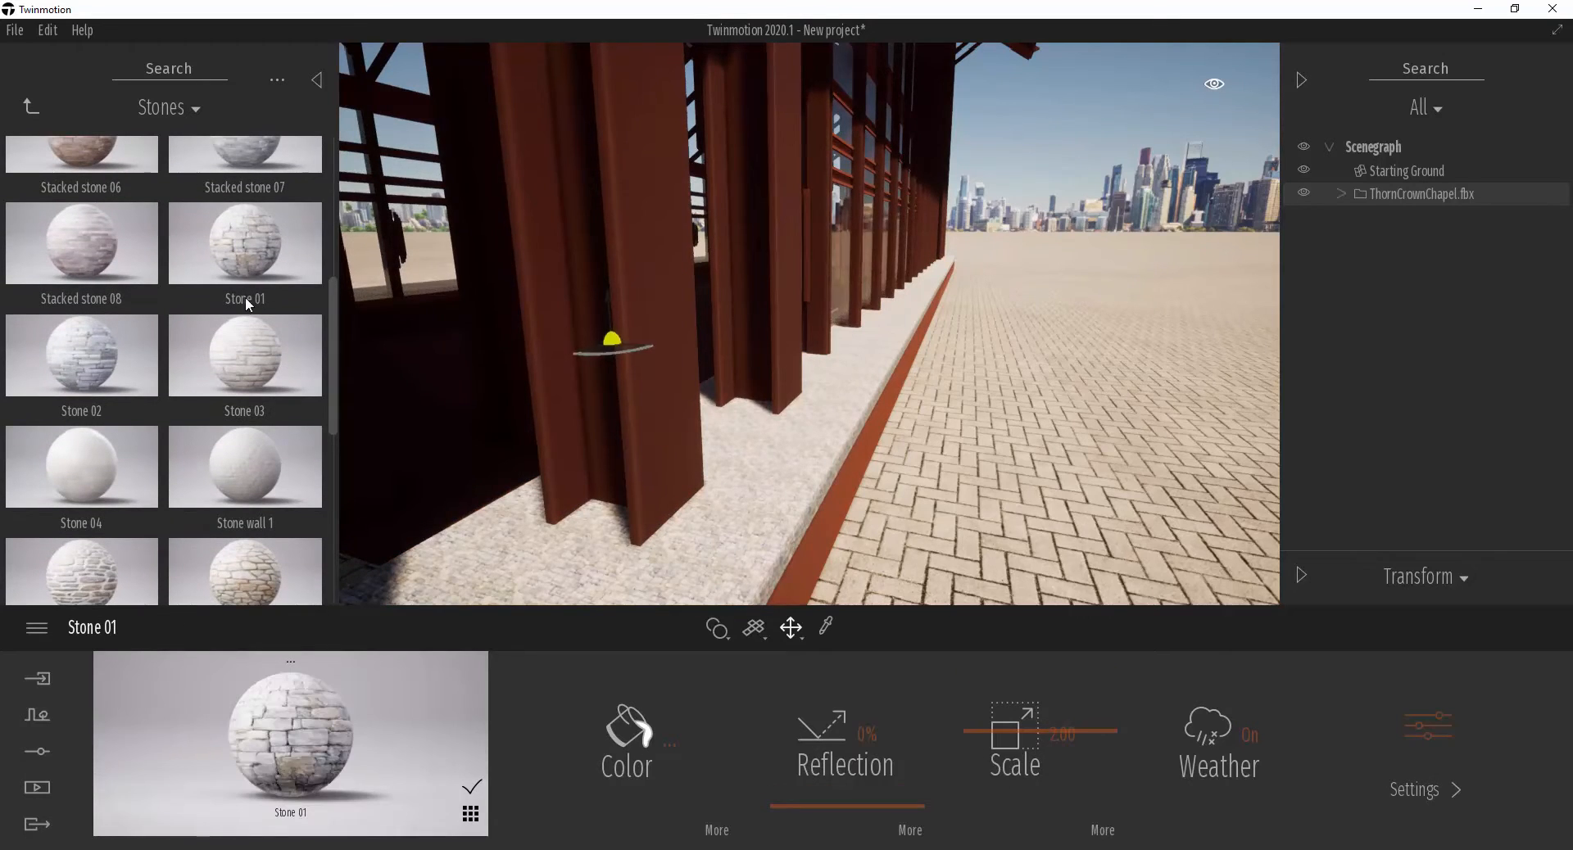
- Apply Stone 01 to the vertical outer face of the low base wall as well
drag(245, 297, 834, 543)
mouse_move(833, 536)
right_down()
mouse_move(867, 544)
mouse_move(817, 532)
right_up()
key(w)
key(d)
key(a)
key(d)
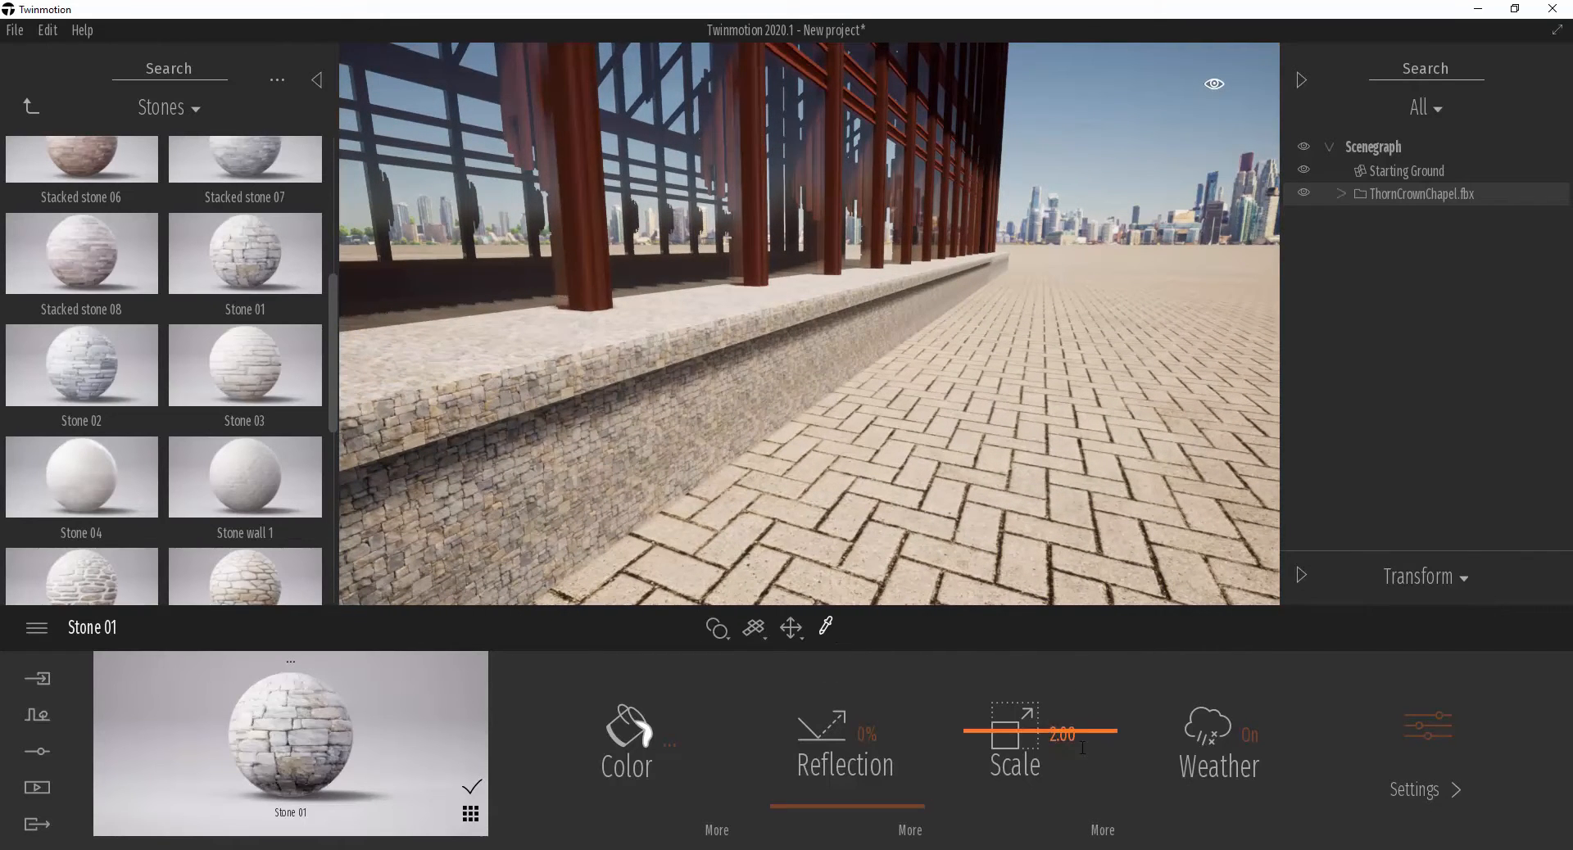
- Set the Stone 01 texture scale to about 8.8 on the base wall's cap and 7.80 on its vertical face
drag(1000, 729, 1028, 679)
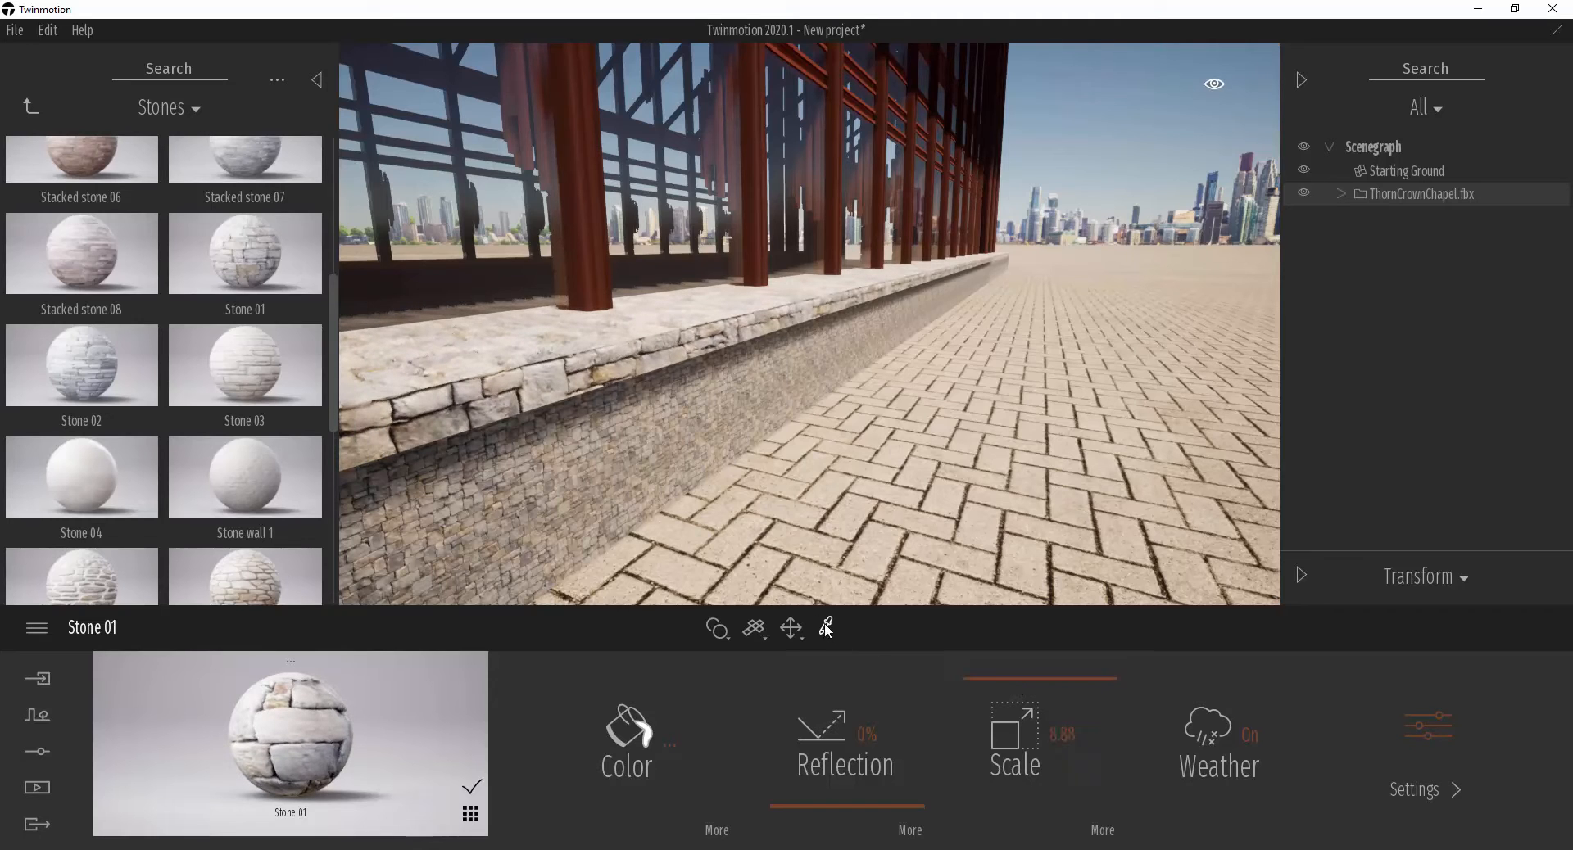
click(603, 437)
drag(1003, 728, 1013, 686)
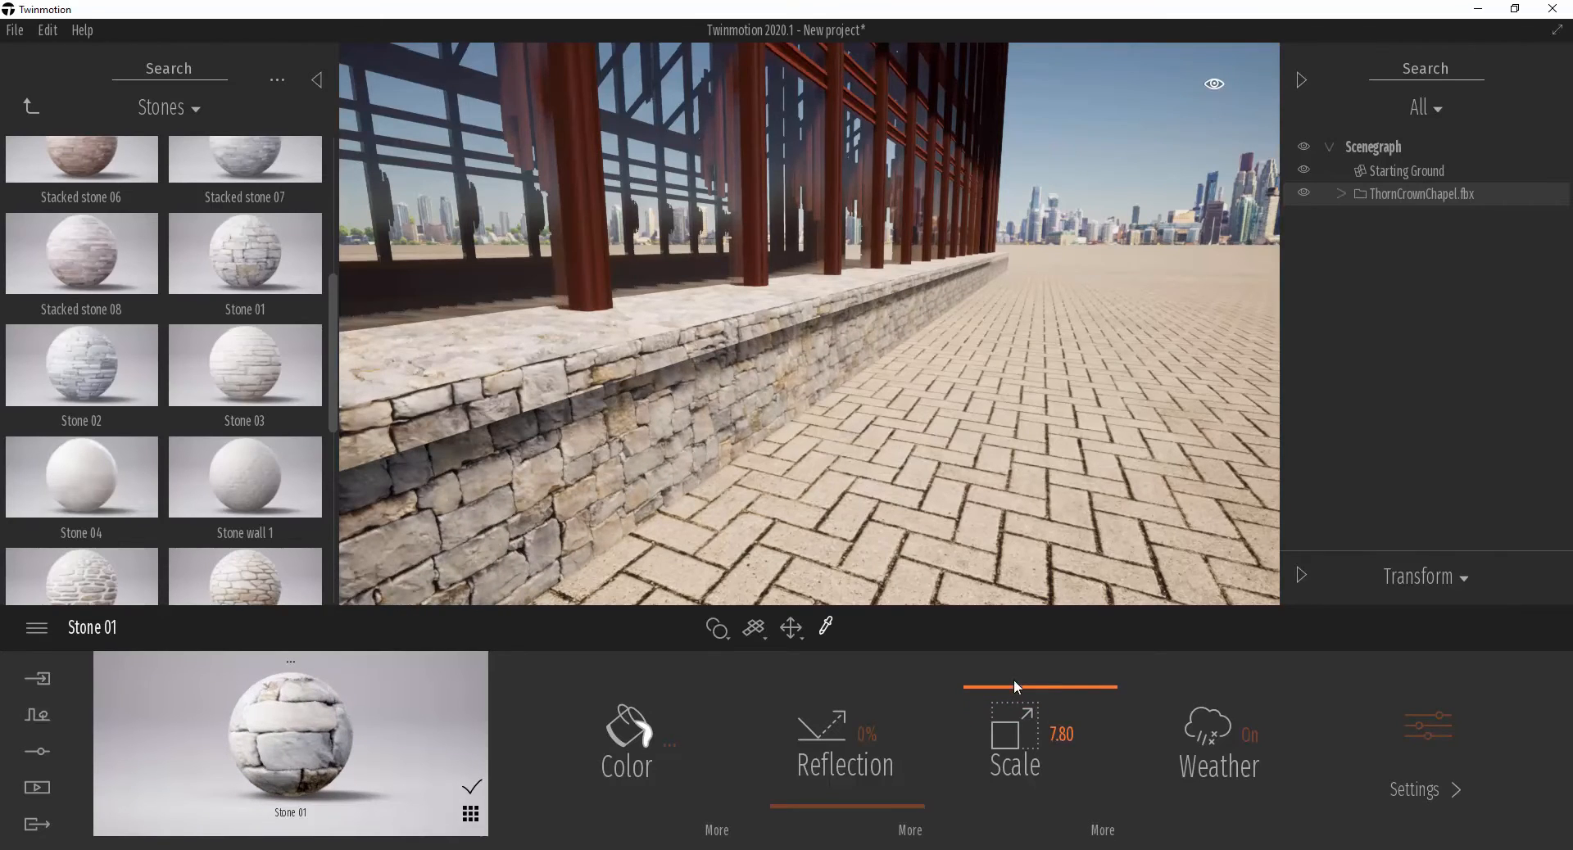
- Examine the stone base wall and the glazed side of the chapel from several distances and angles
scroll(947, 427, up, 5)
scroll(946, 427, down, 4)
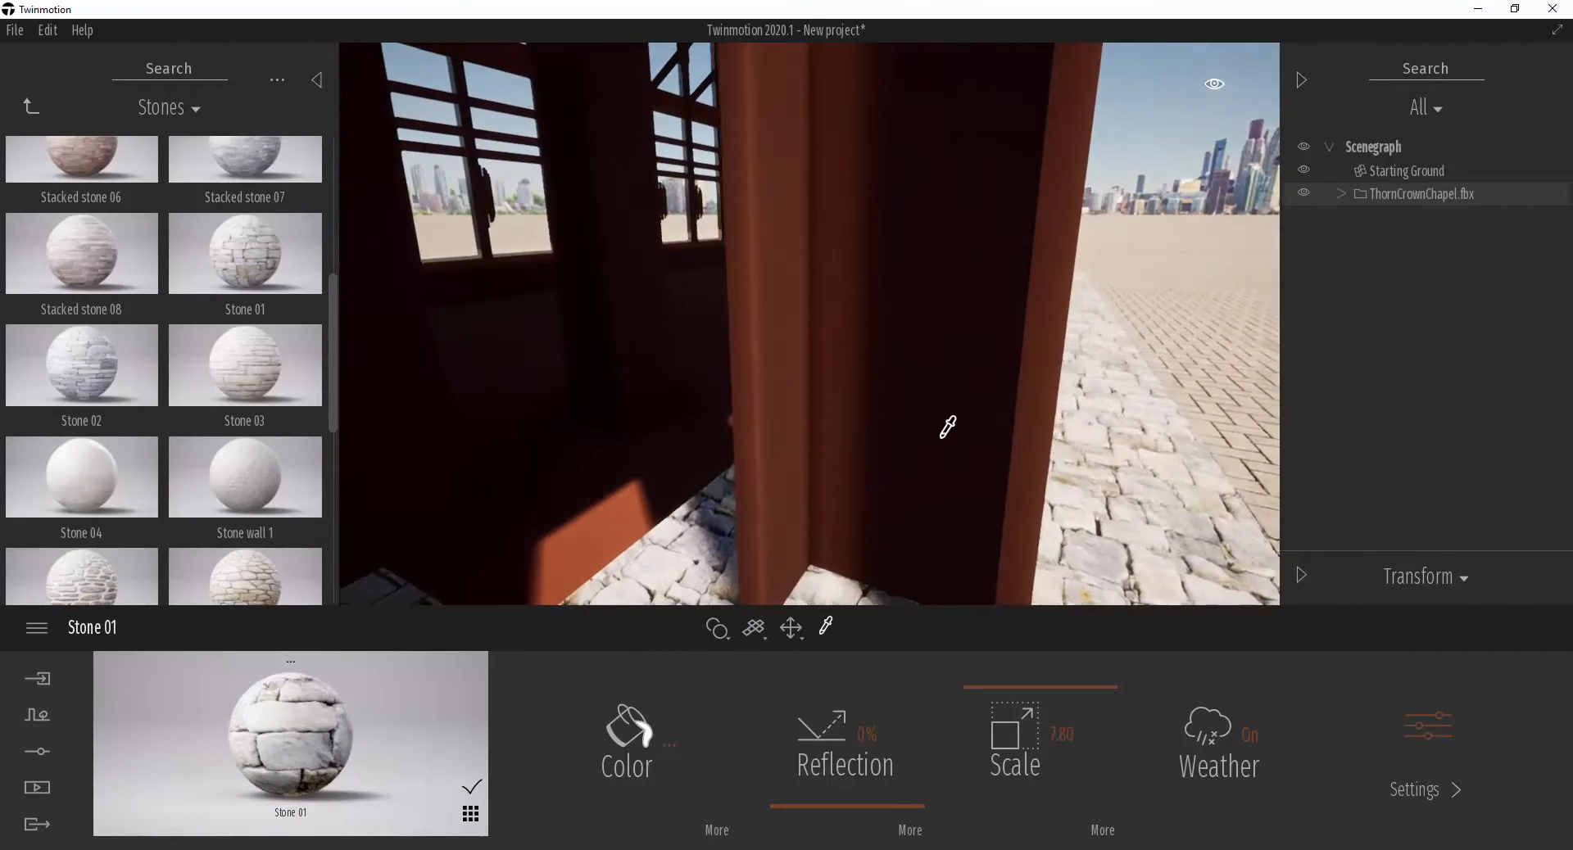
scroll(947, 426, down, 6)
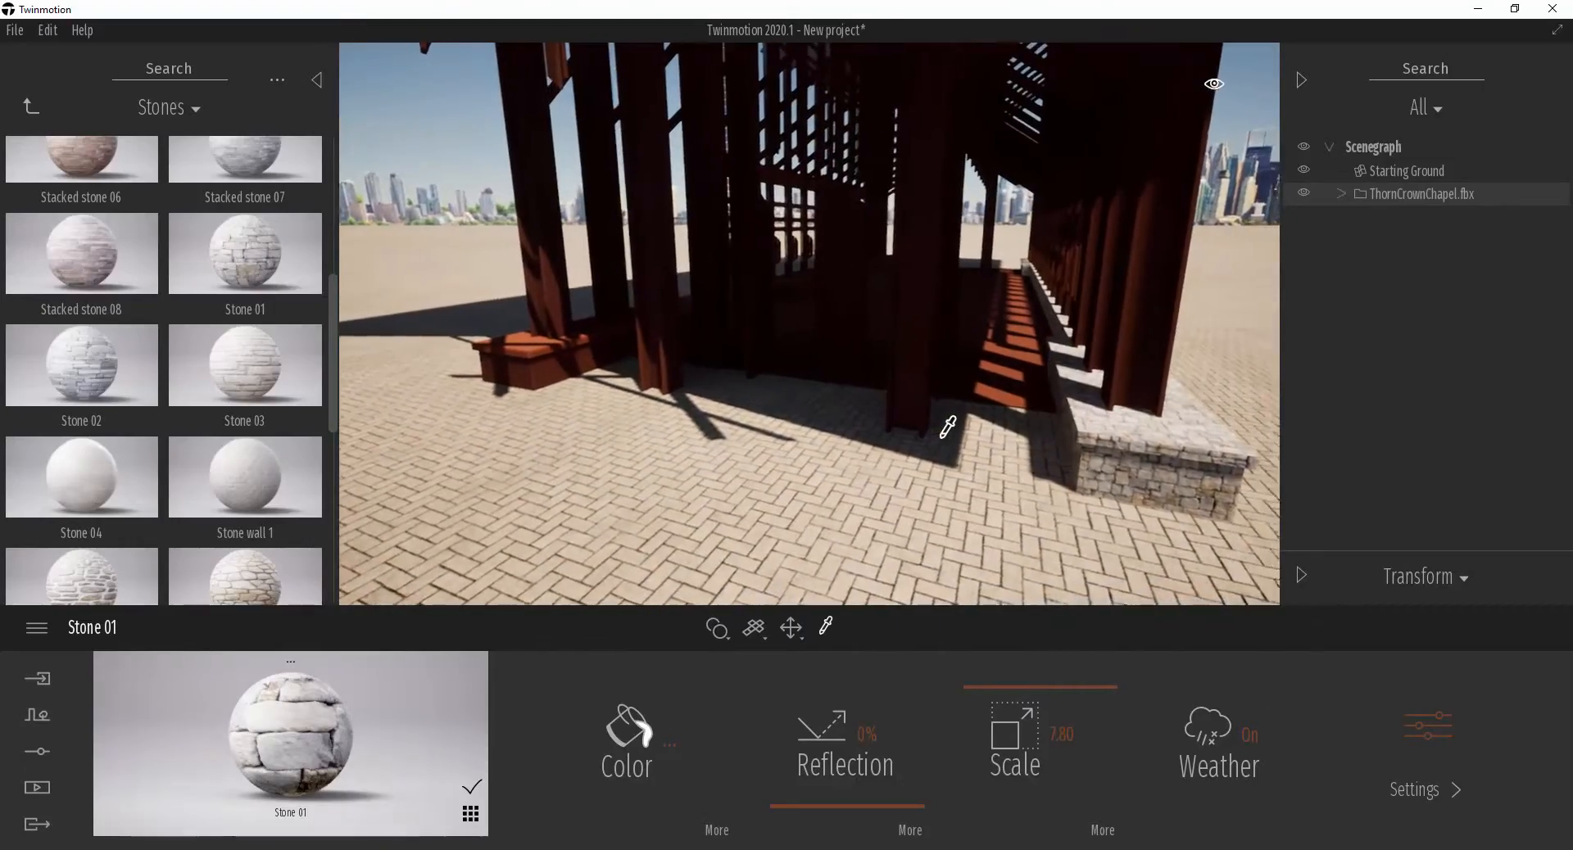
key(d)
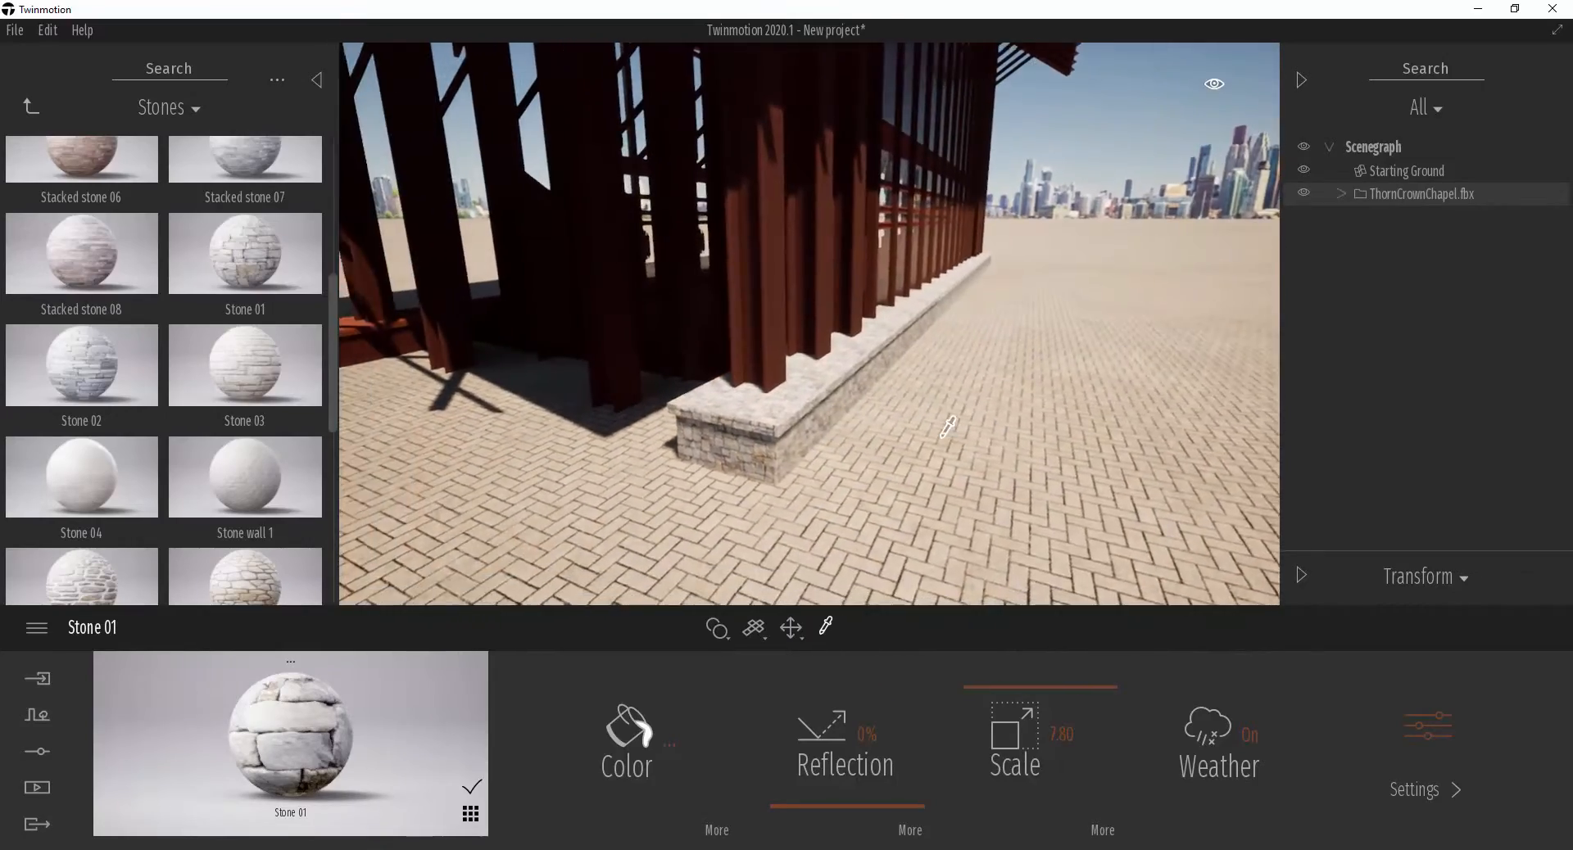
scroll(948, 426, up, 5)
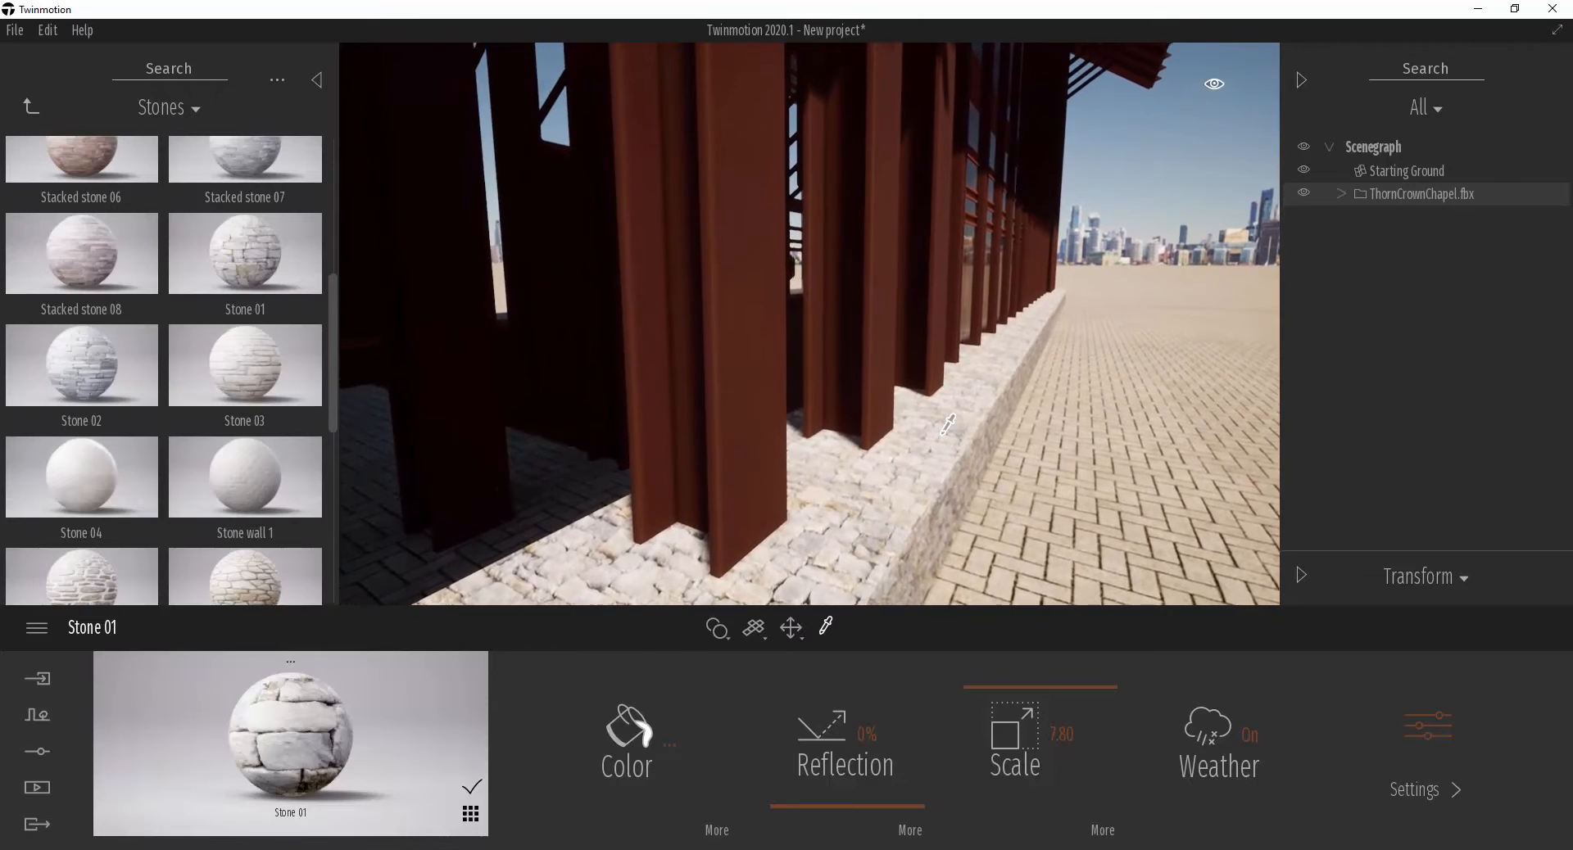
scroll(948, 427, down, 4)
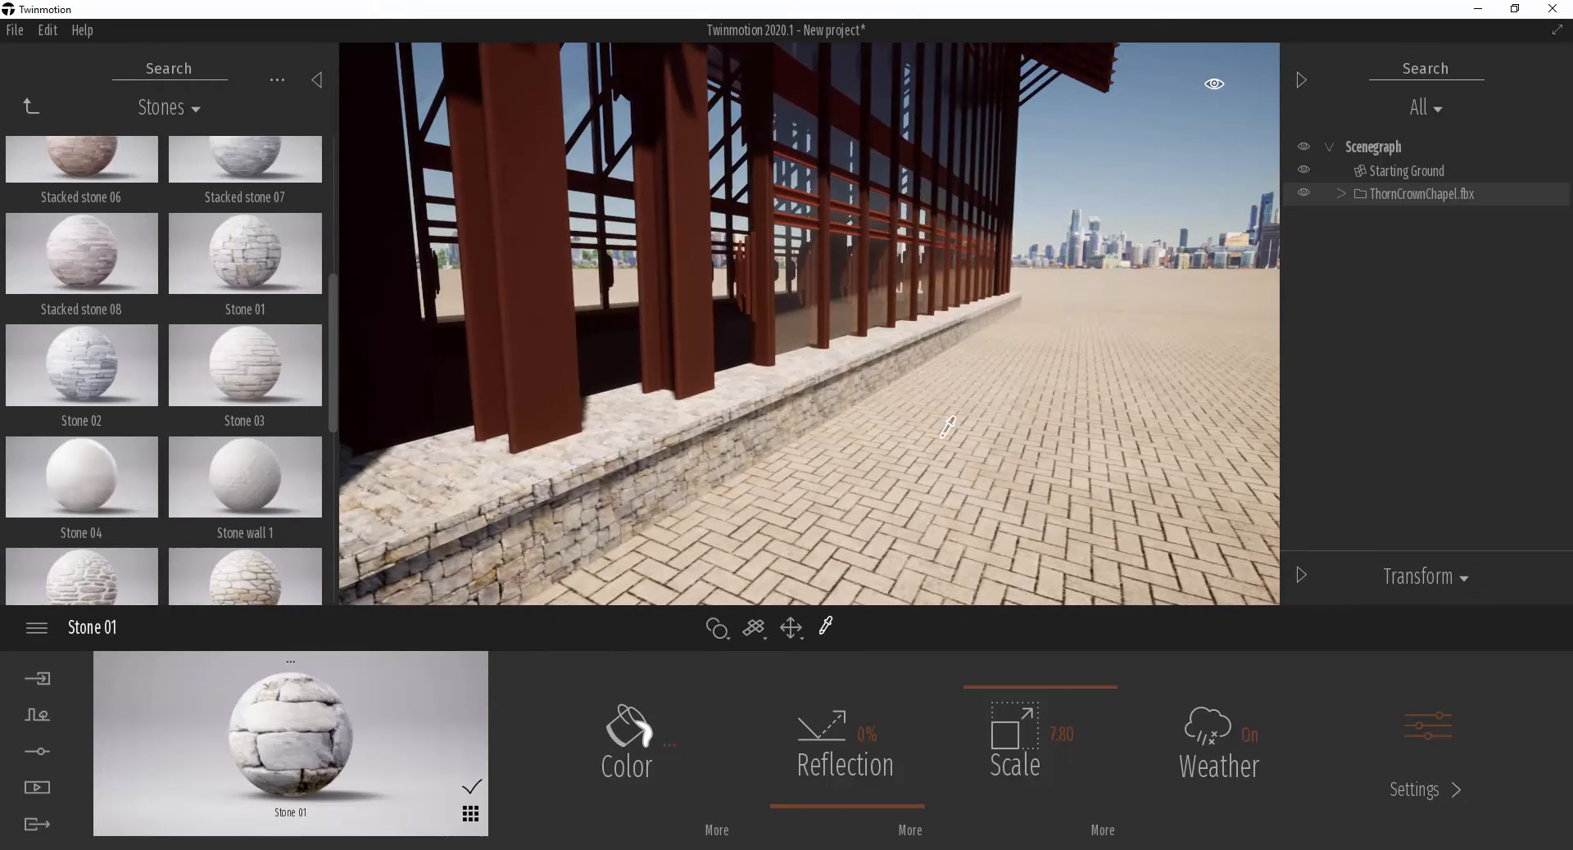
scroll(948, 426, up, 4)
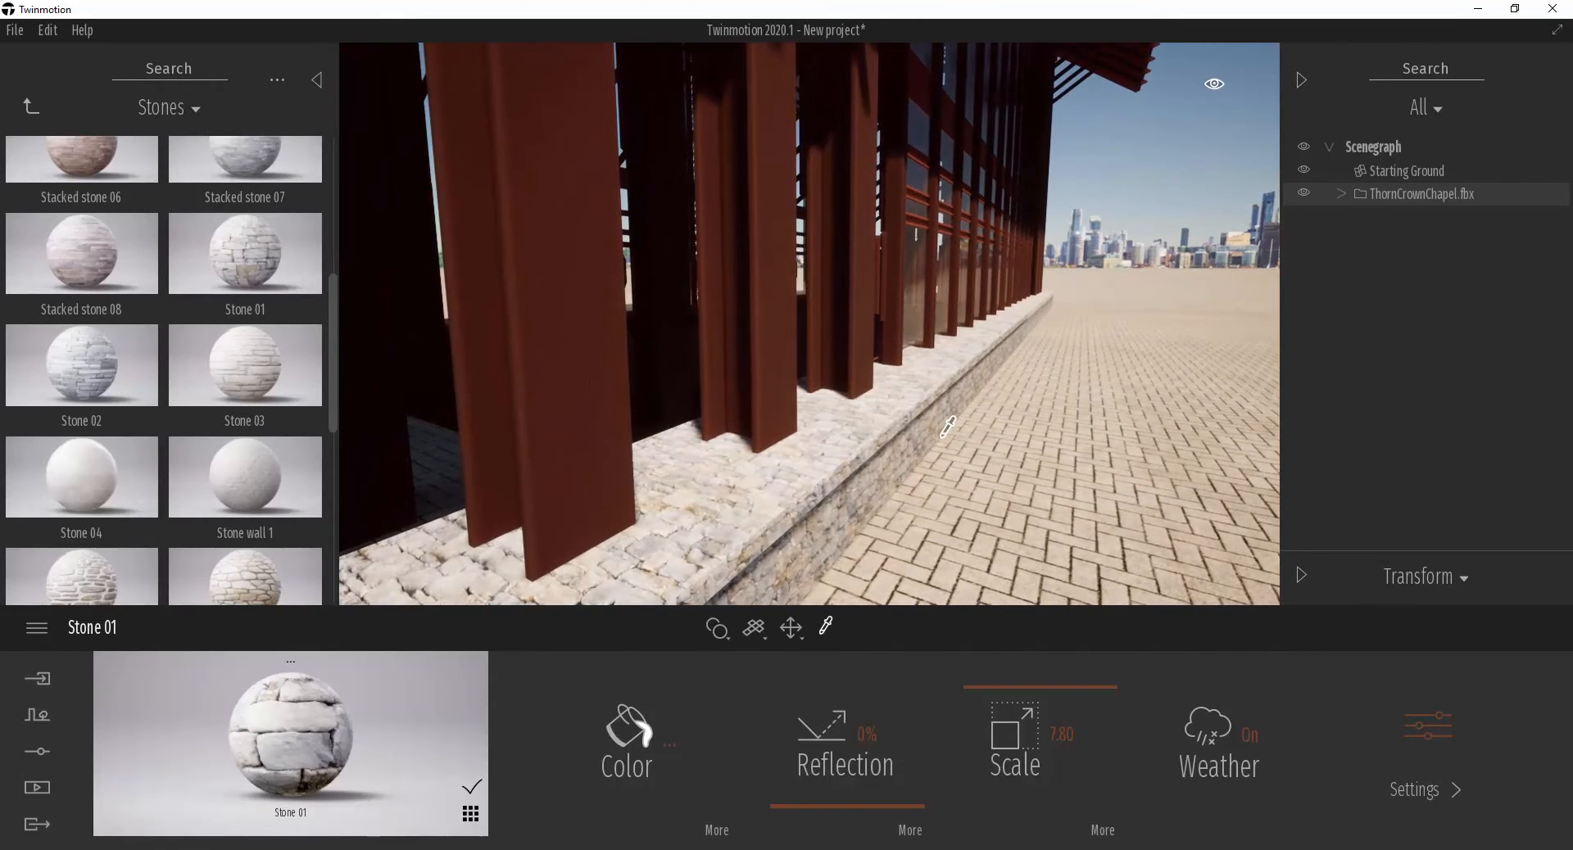
right_drag(948, 427, 955, 419)
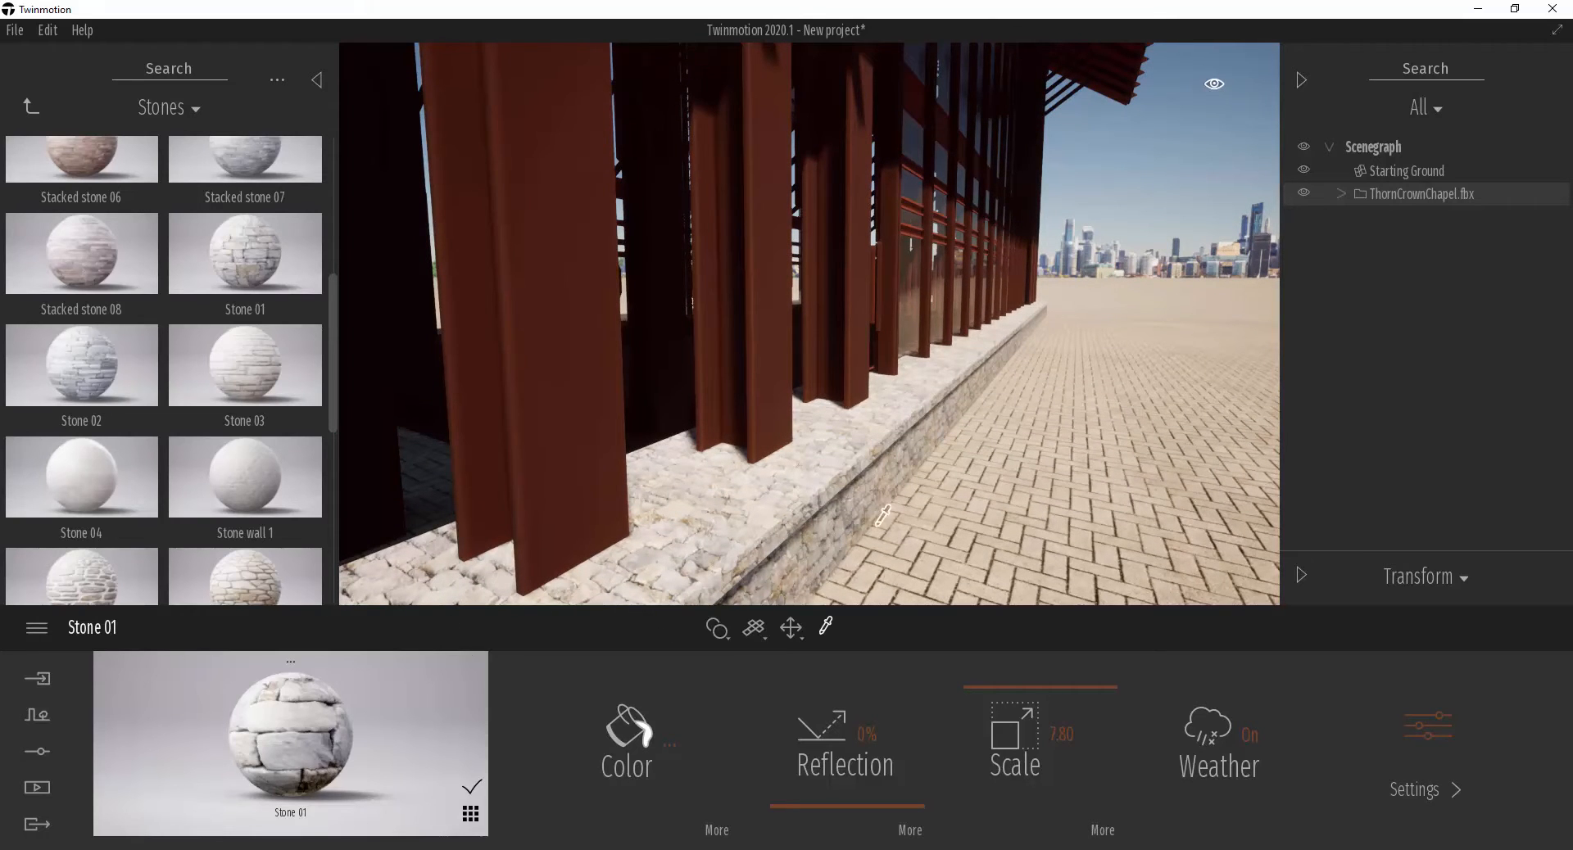
right_drag(871, 384, 860, 459)
scroll(865, 426, down, 3)
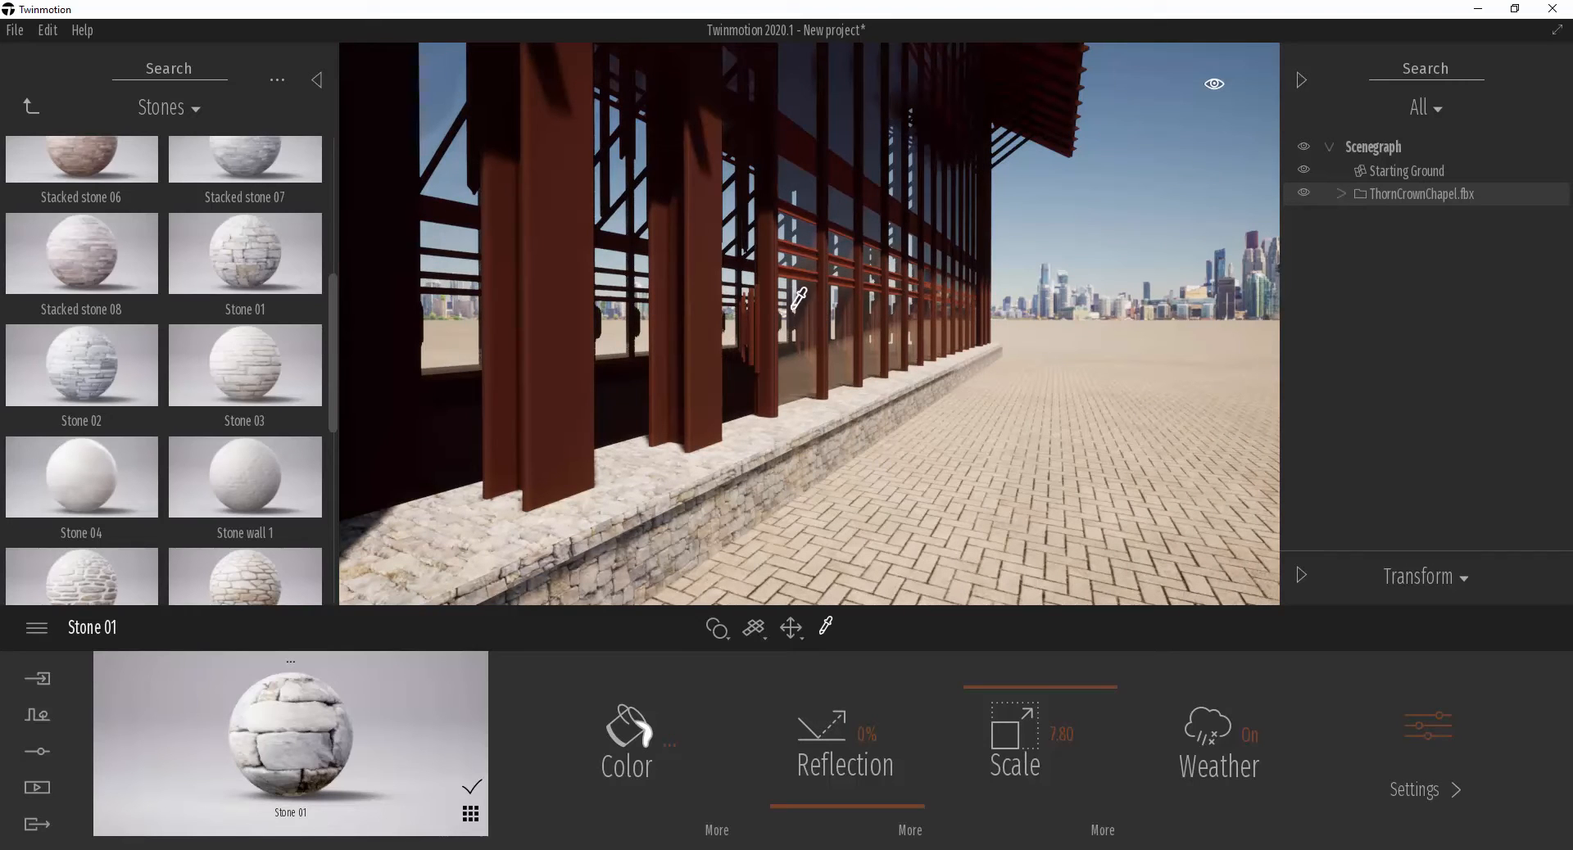
right_drag(912, 360, 908, 353)
key(d)
key(w)
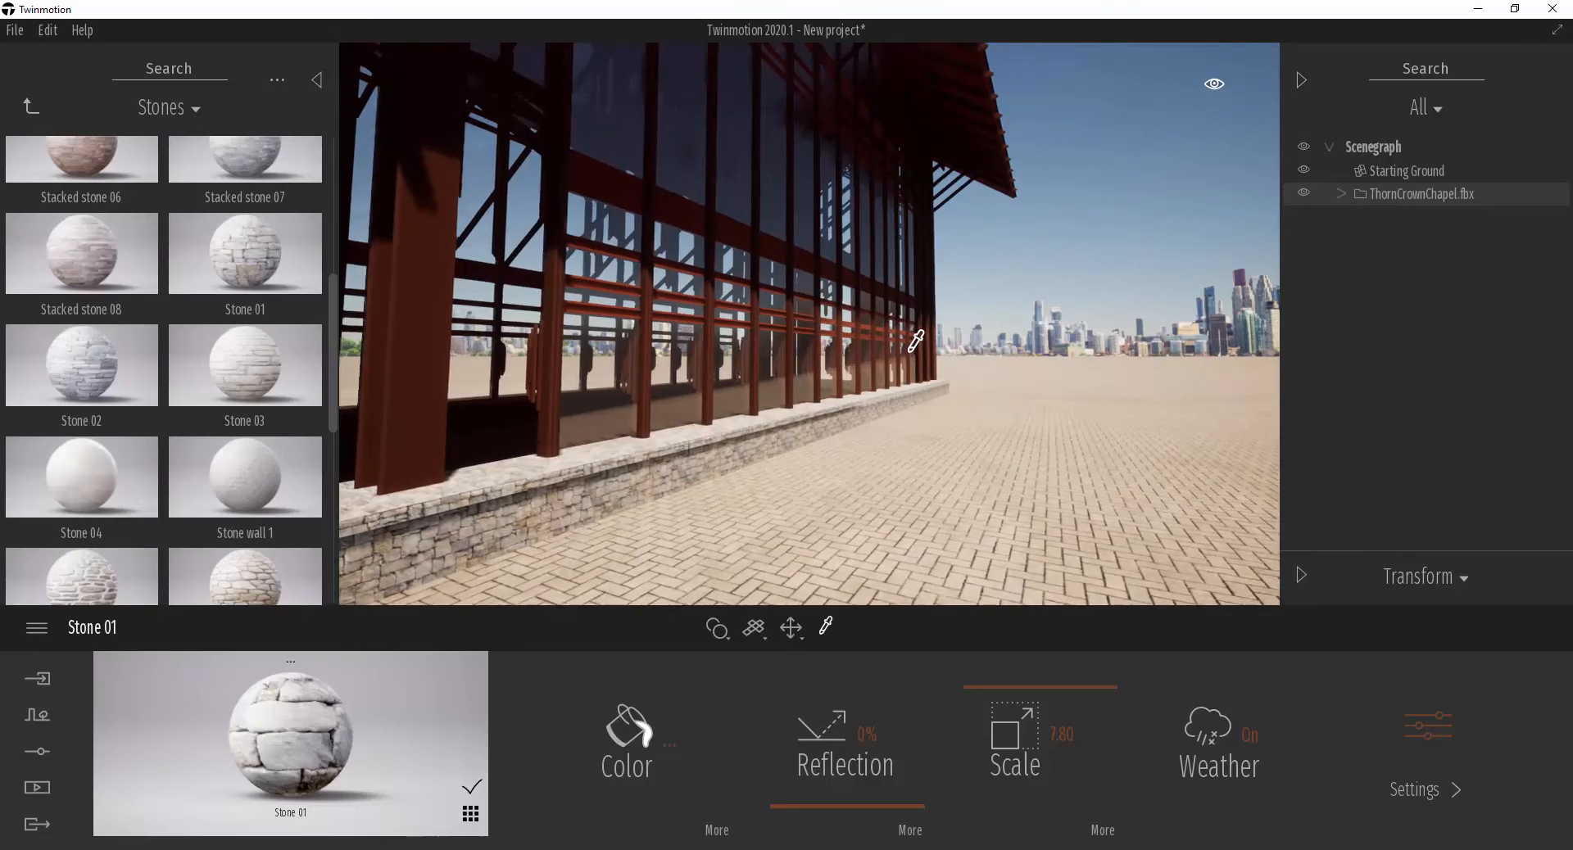
key(w)
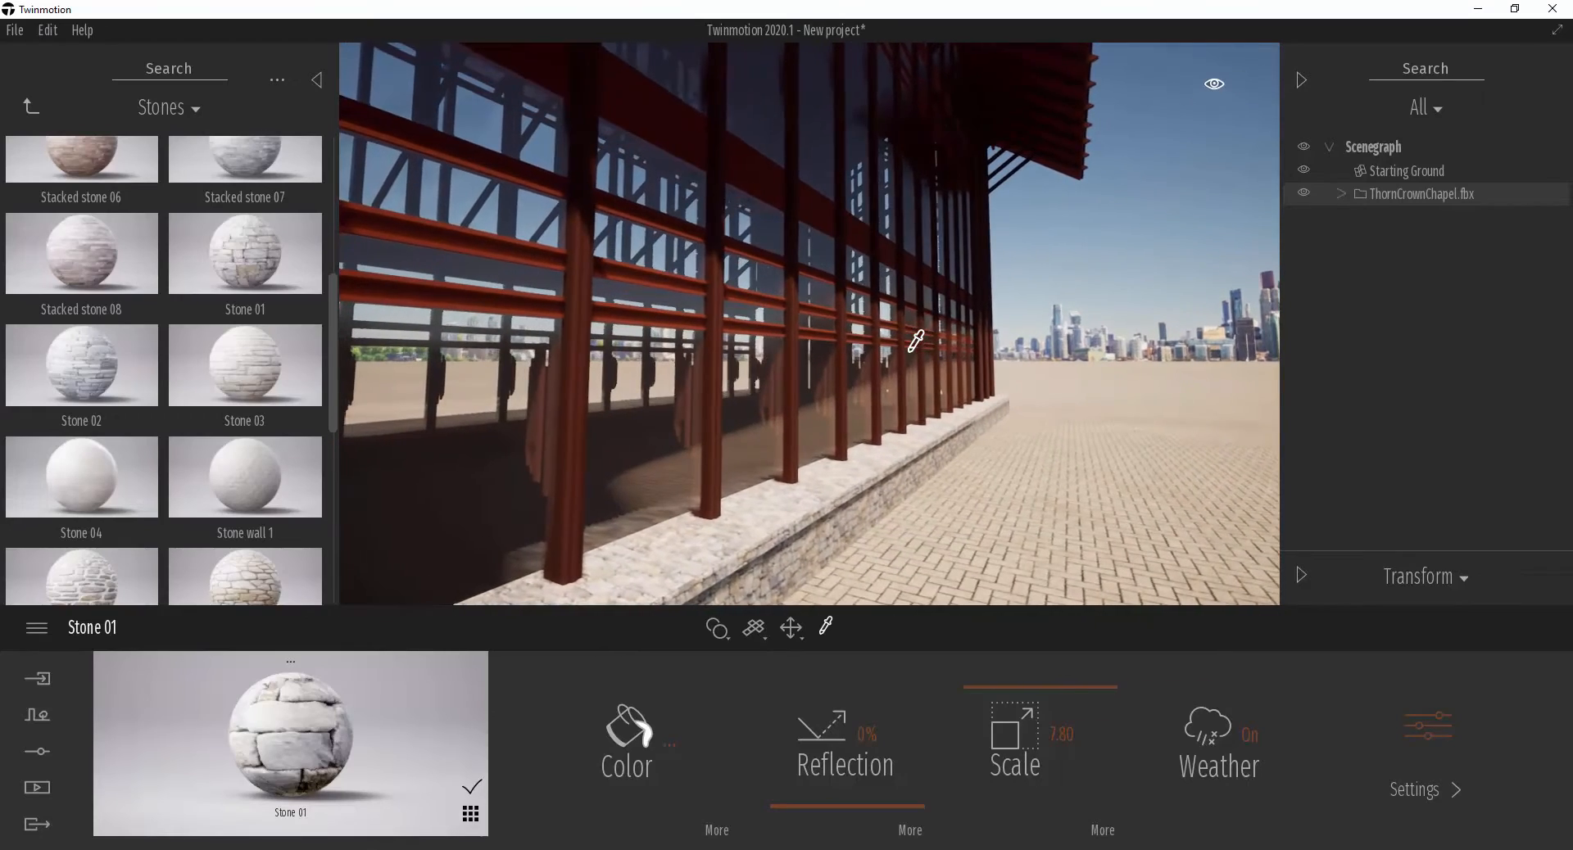
key(w)
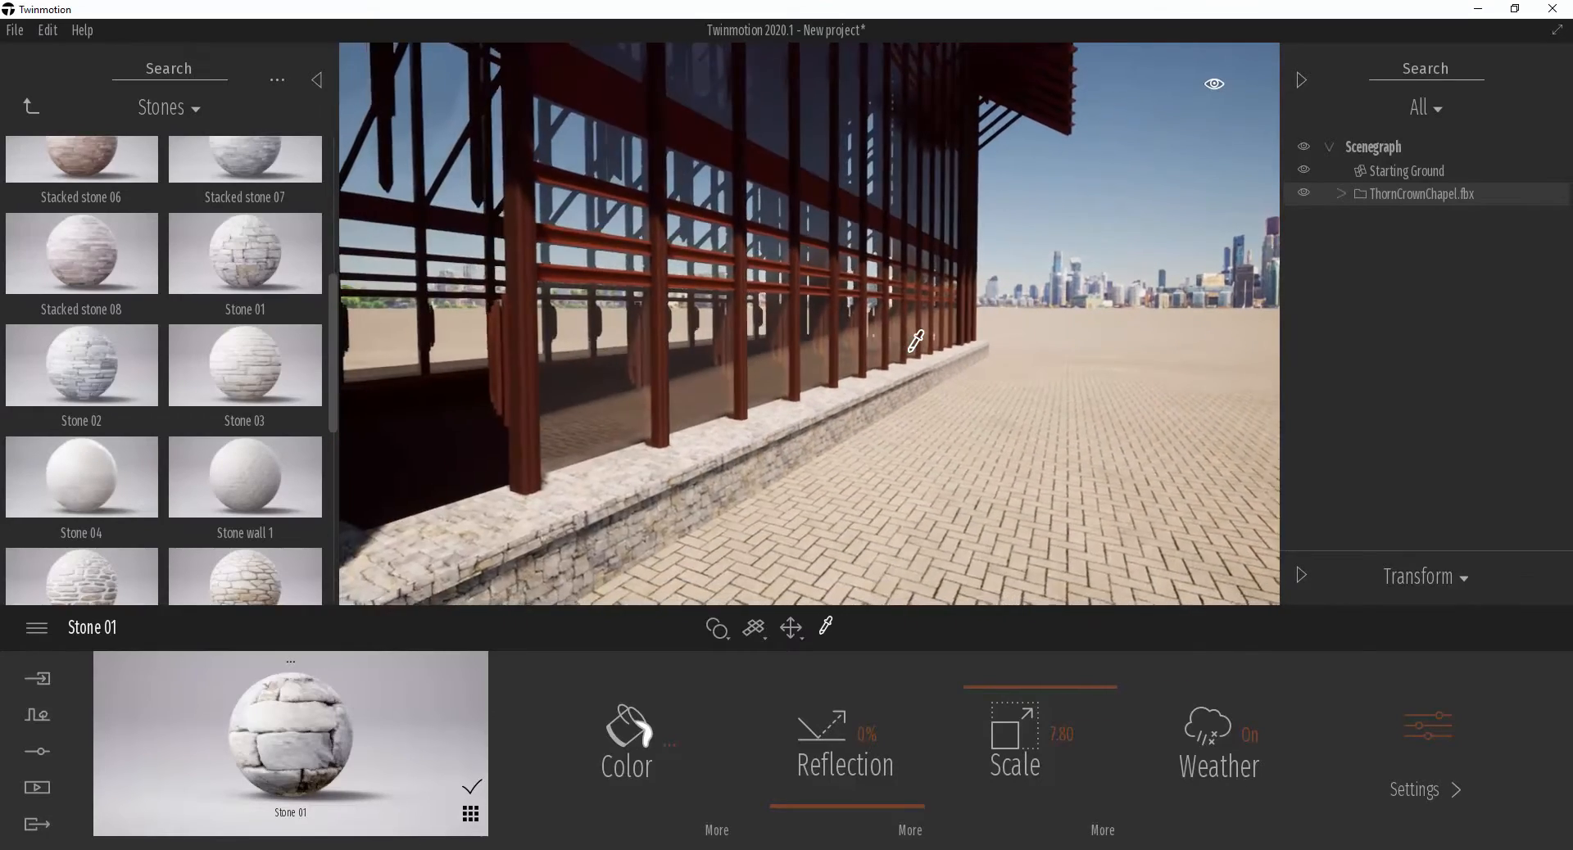
key(w)
- Apply the Matte painted wall material from the Wall coverings library to the chapel's columns
click(31, 107)
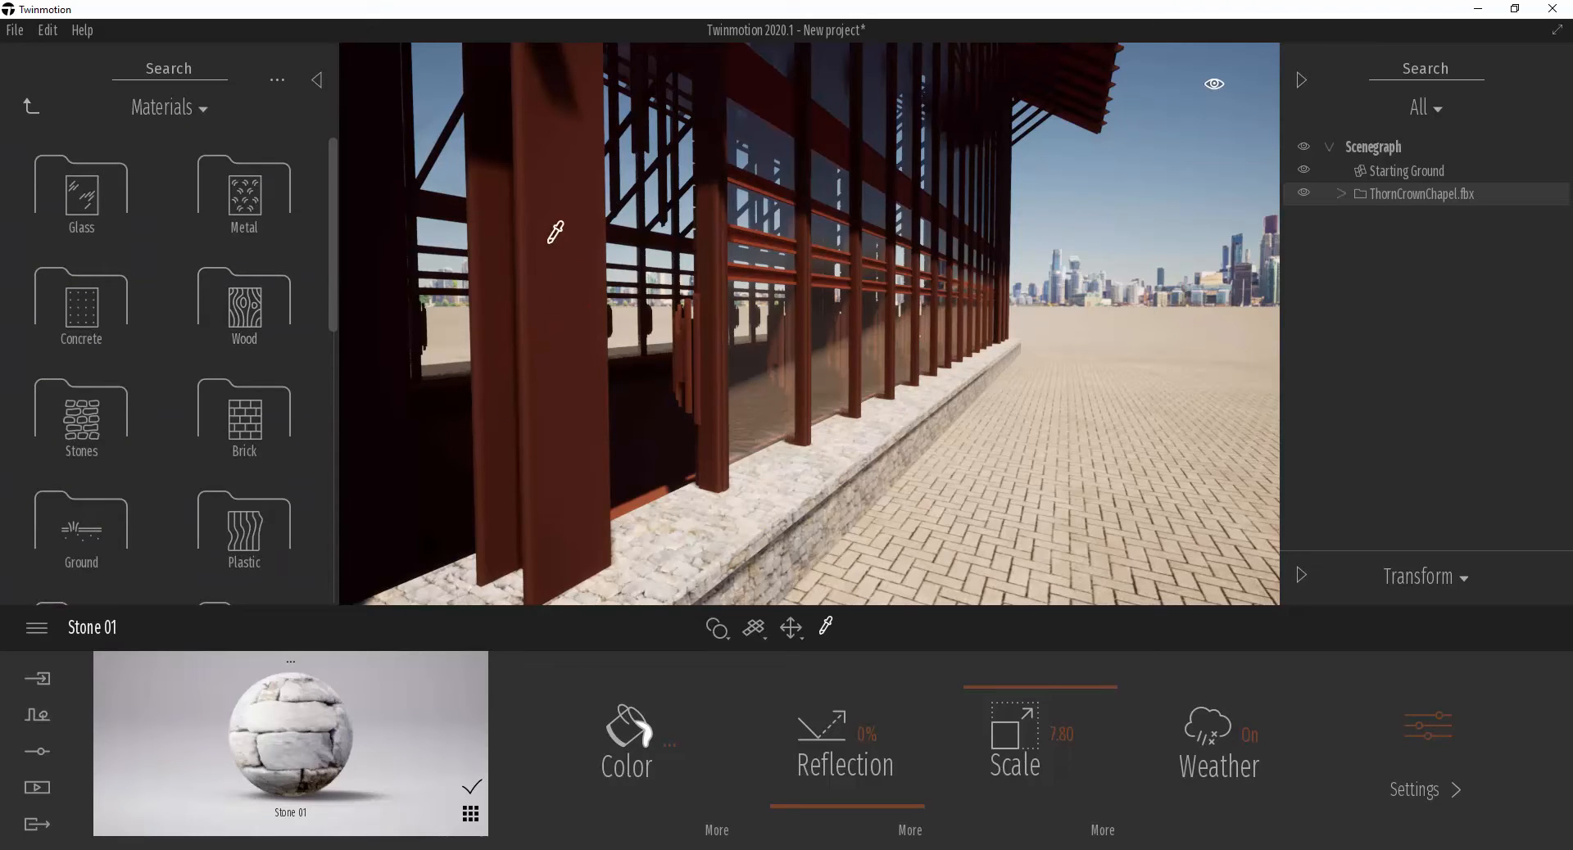
drag(332, 267, 347, 515)
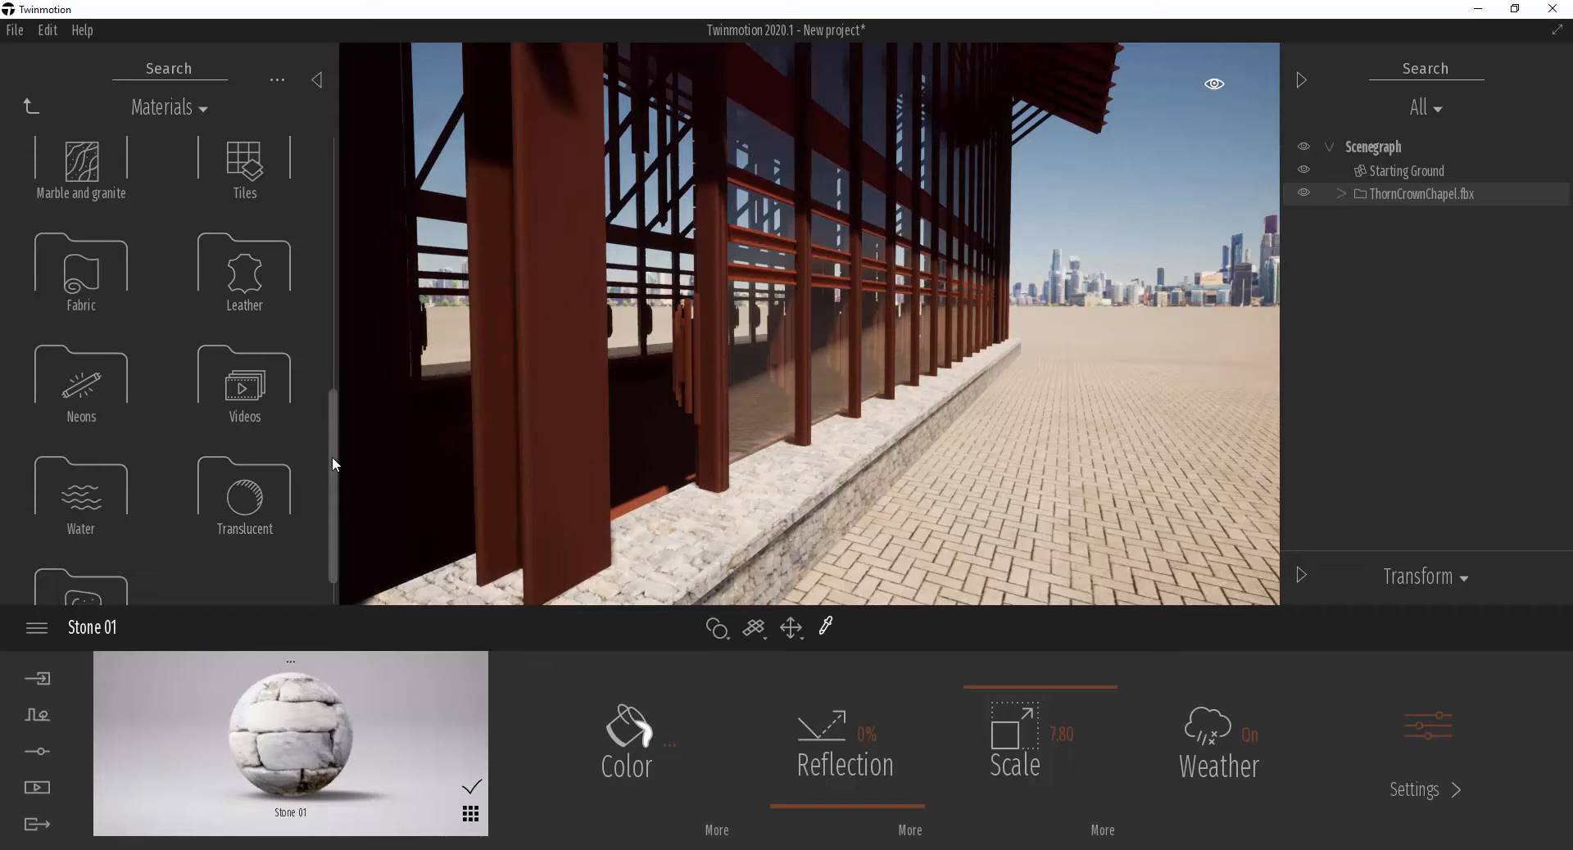
drag(332, 456, 333, 349)
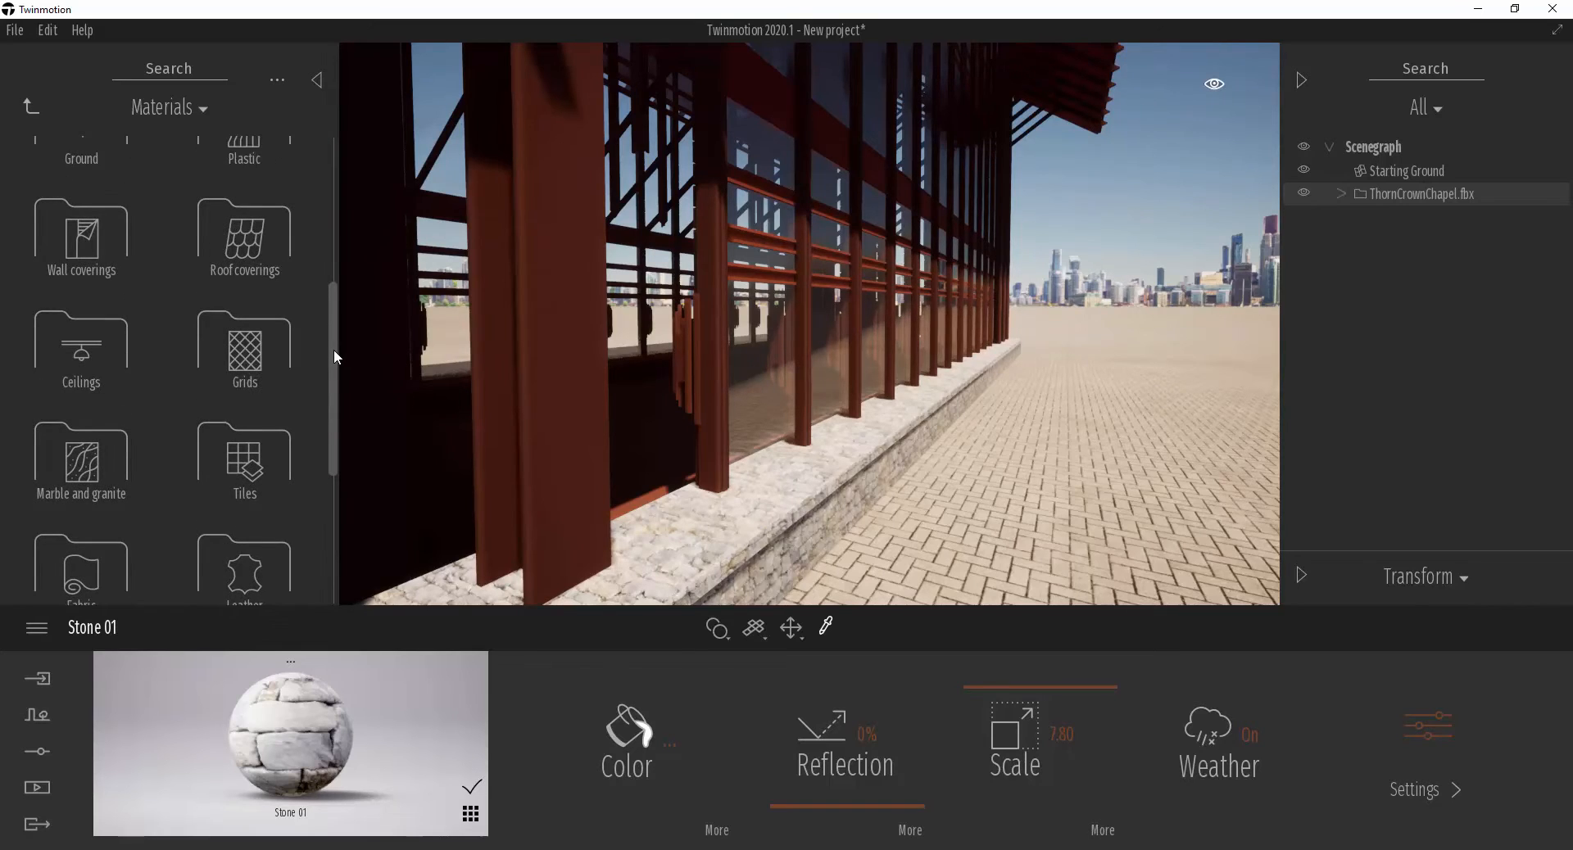
click(73, 256)
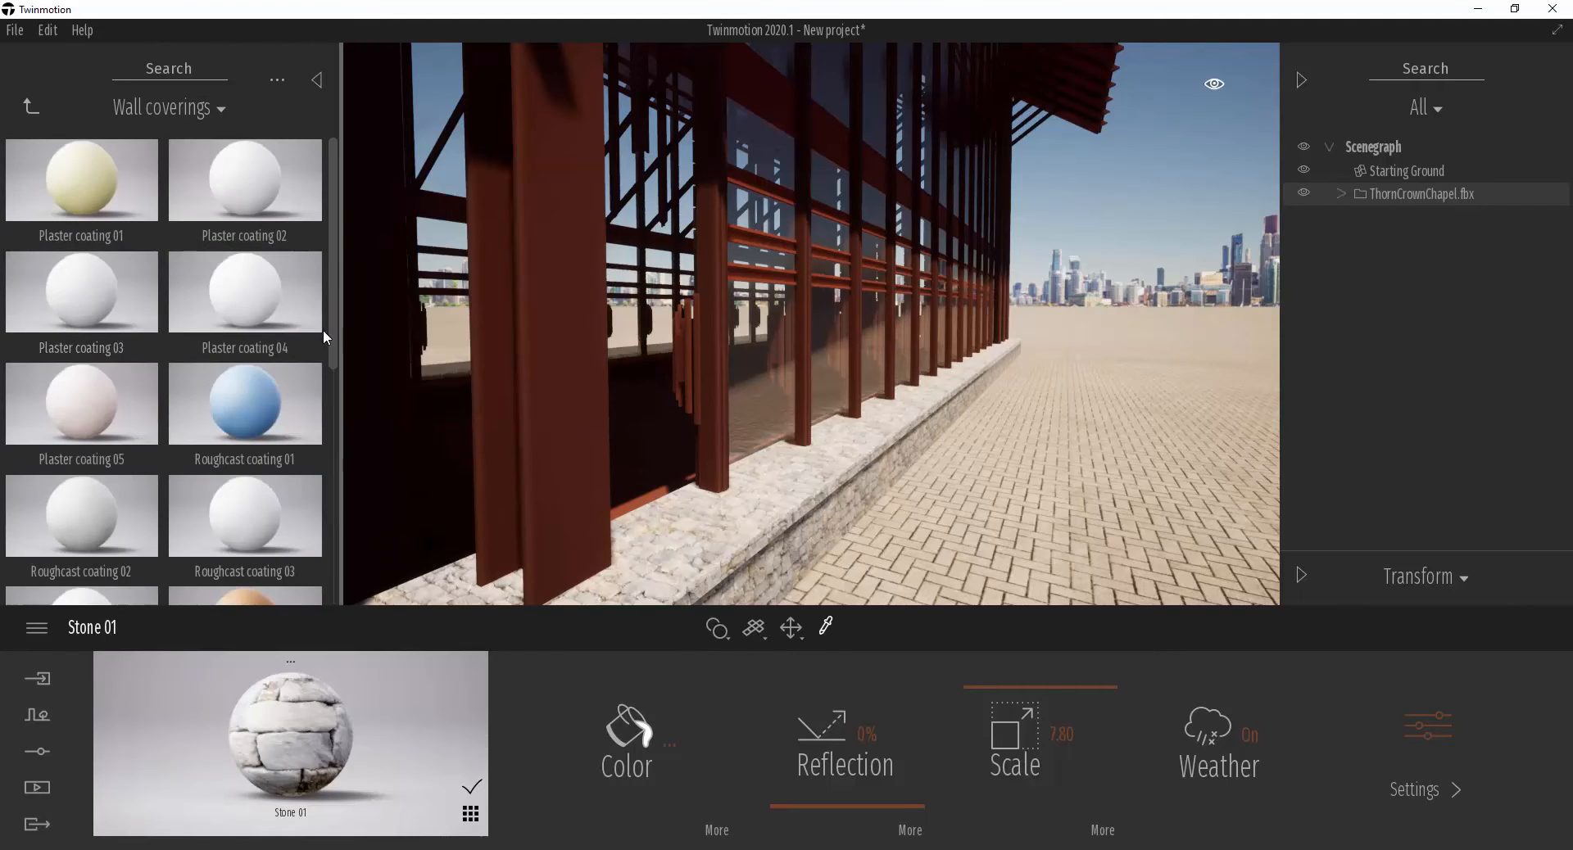
drag(328, 324, 351, 482)
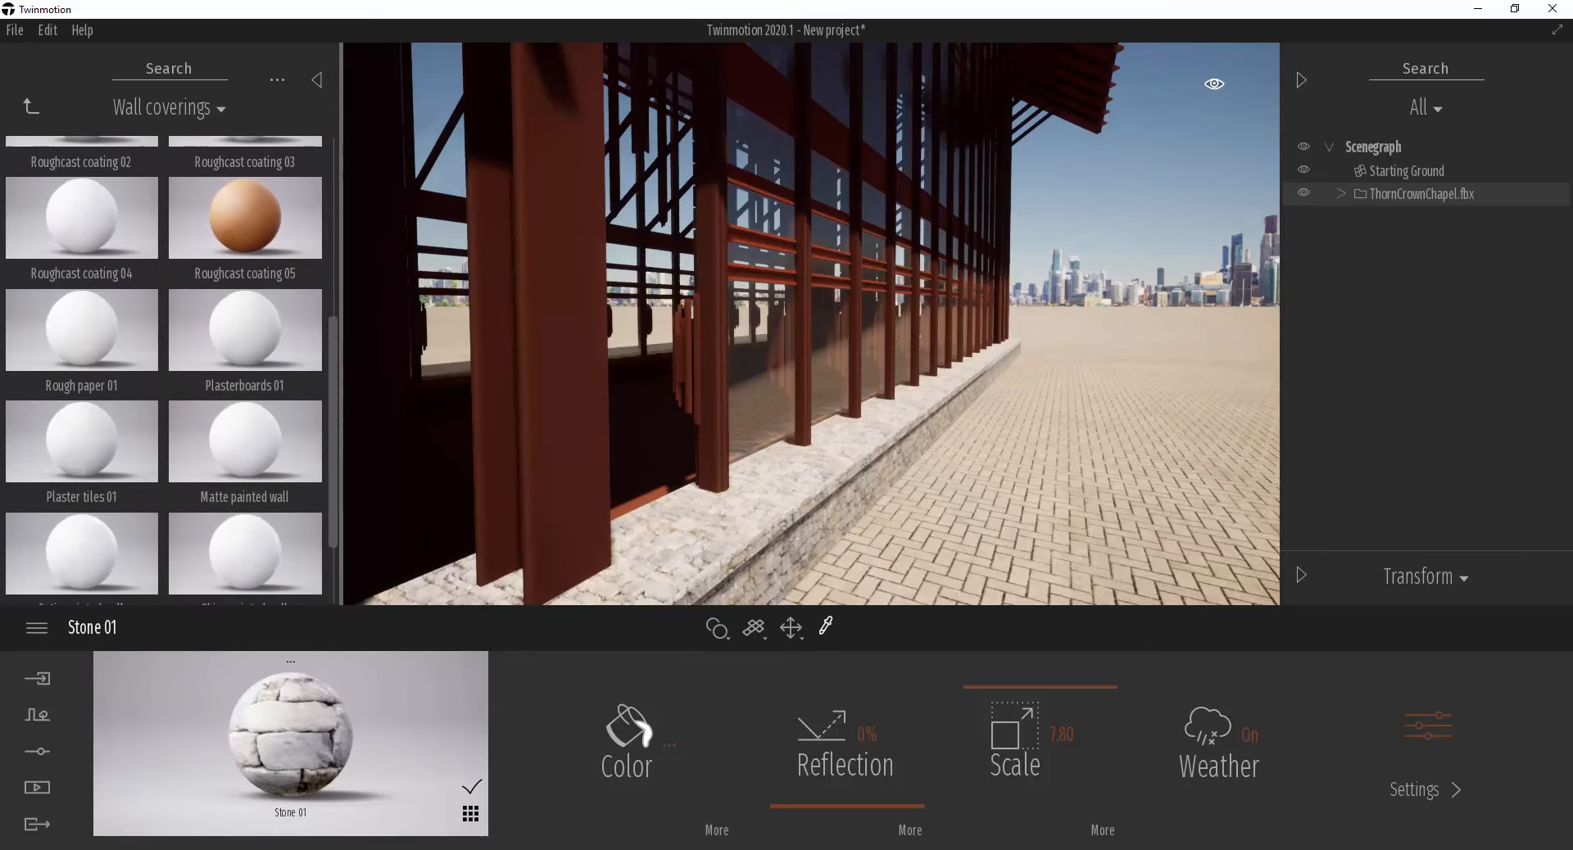
mouse_move(236, 459)
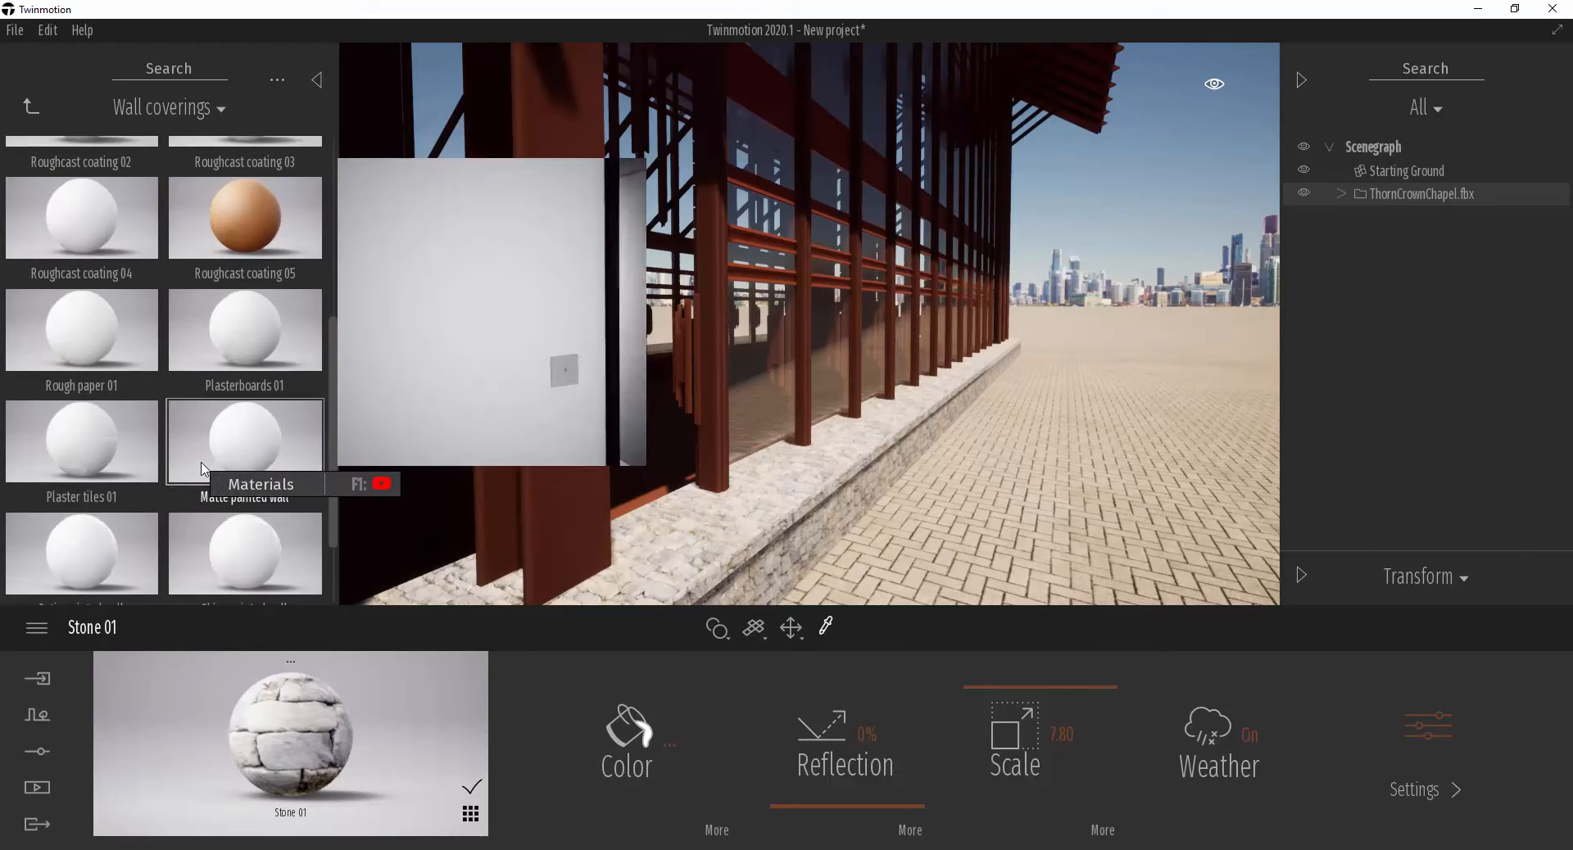
key(s)
right_drag(724, 525, 726, 528)
key(a)
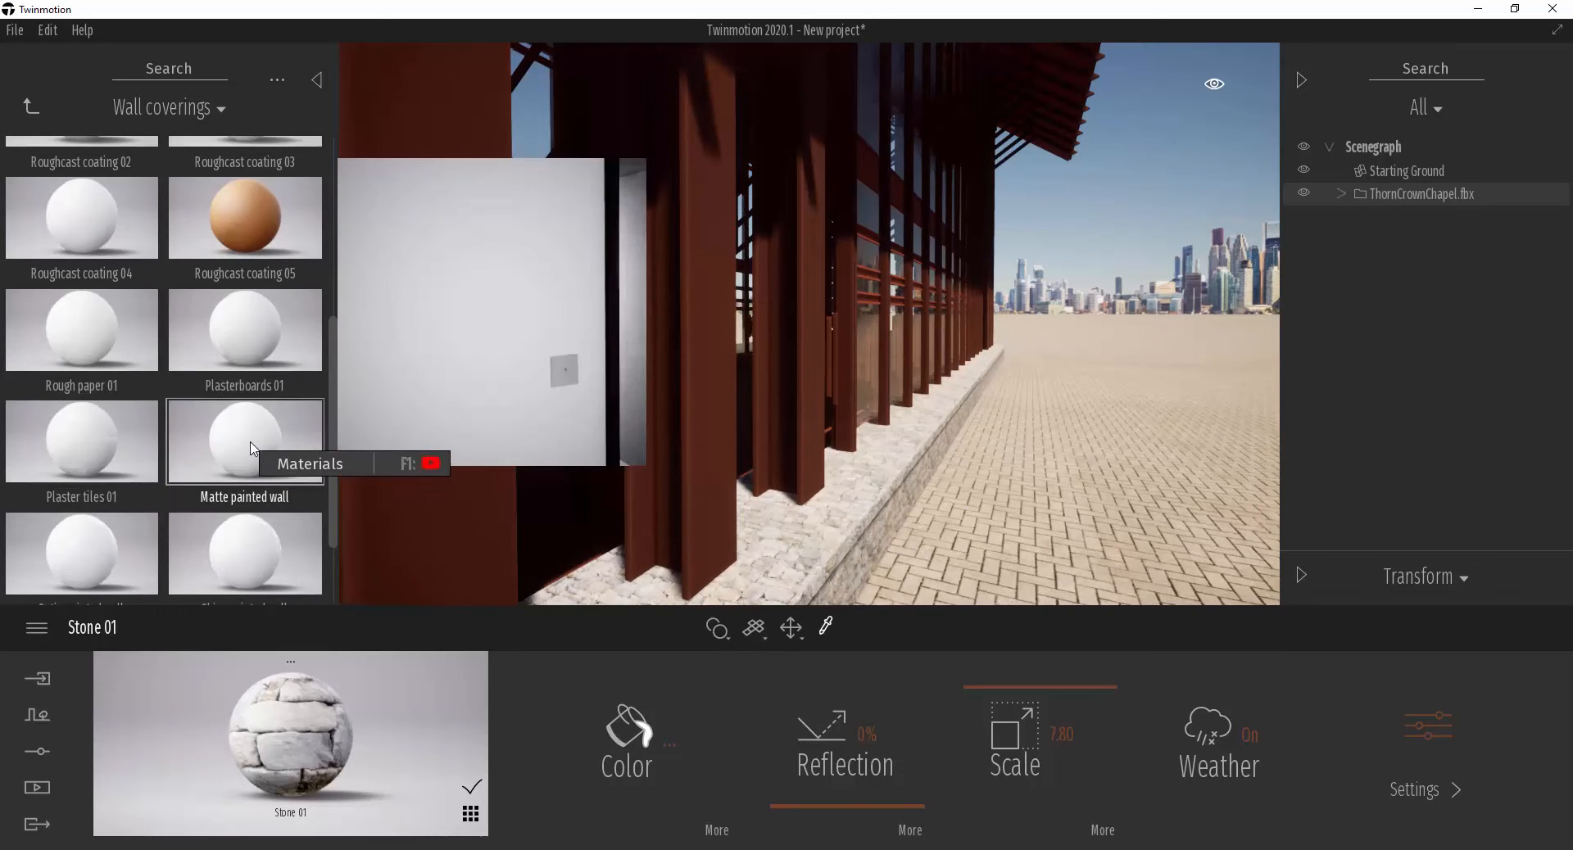
mouse_move(304, 478)
mouse_down()
mouse_move(621, 488)
mouse_move(665, 469)
mouse_up()
click(670, 475)
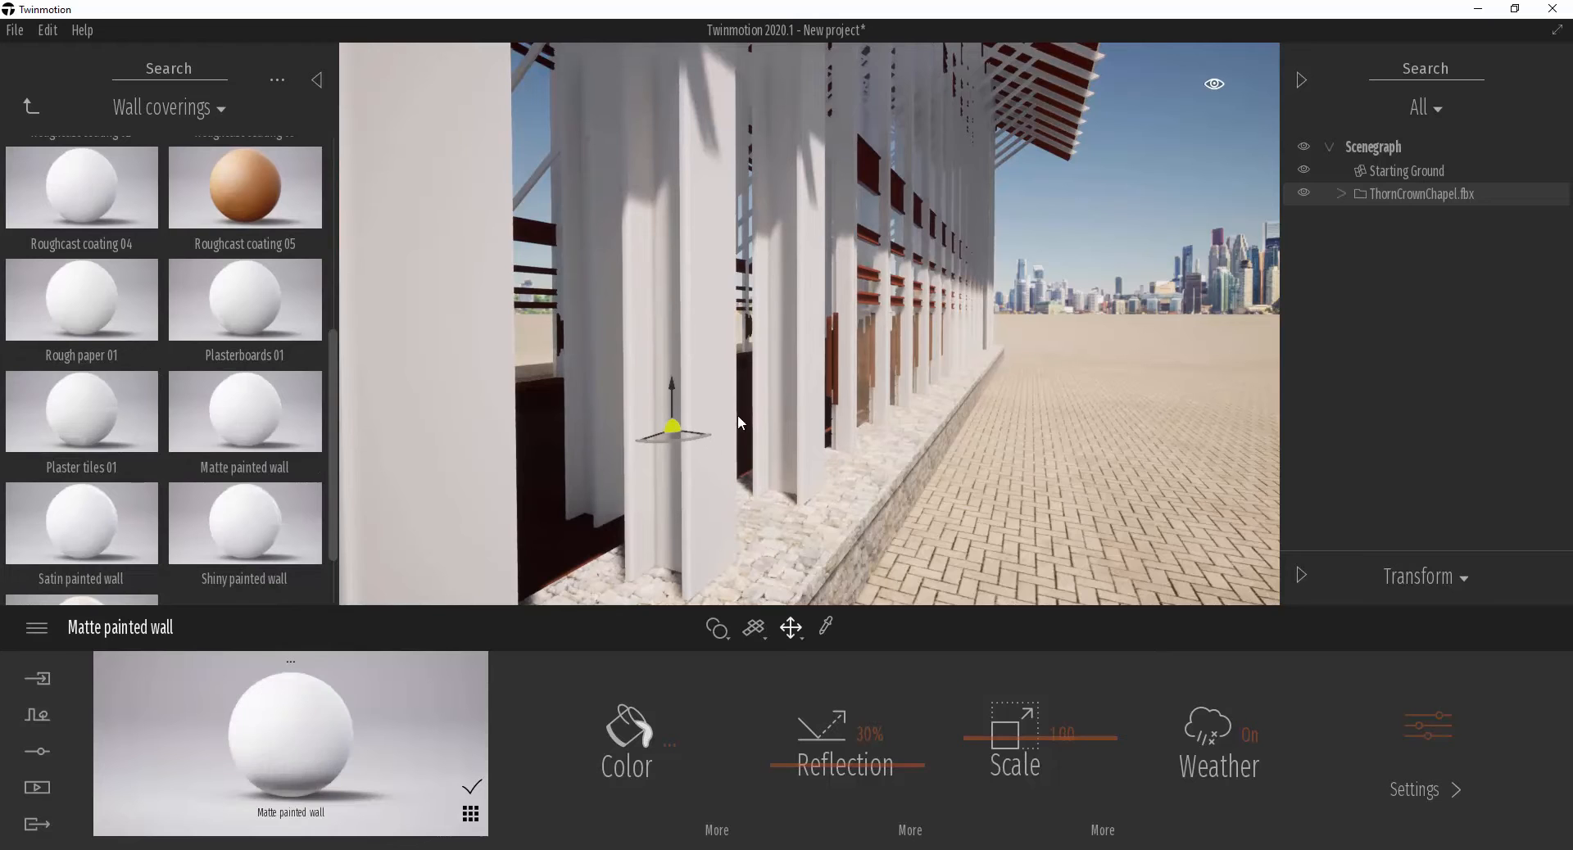
- Set the color of the columns' Matte painted wall material to brown #694918 (RGB 105, 73, 24)
key(w)
right_drag(900, 327, 1012, 263)
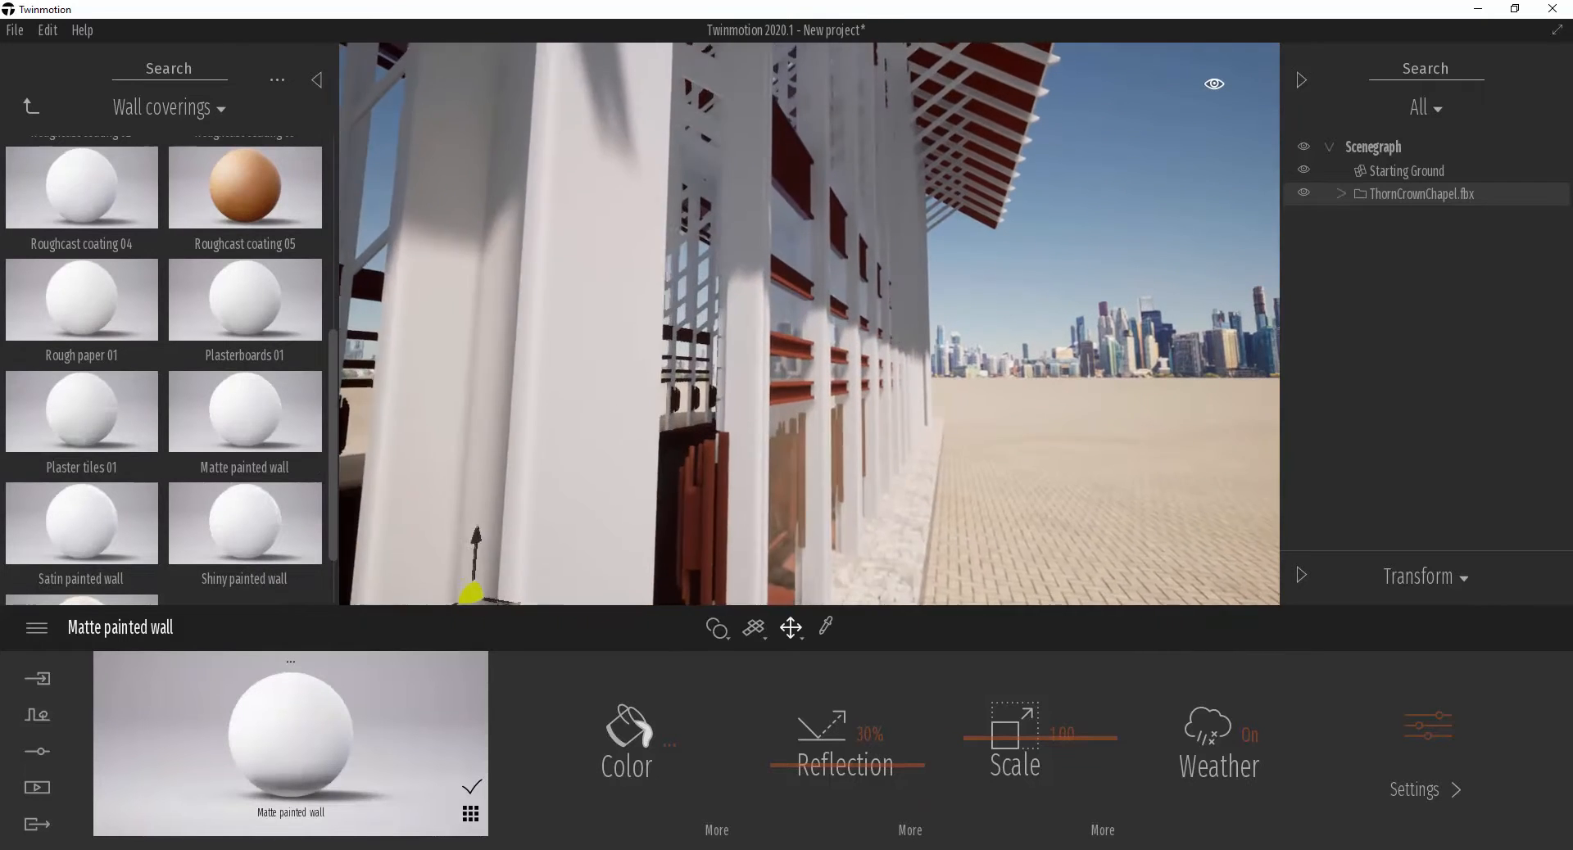
key(w)
right_drag(871, 498, 871, 513)
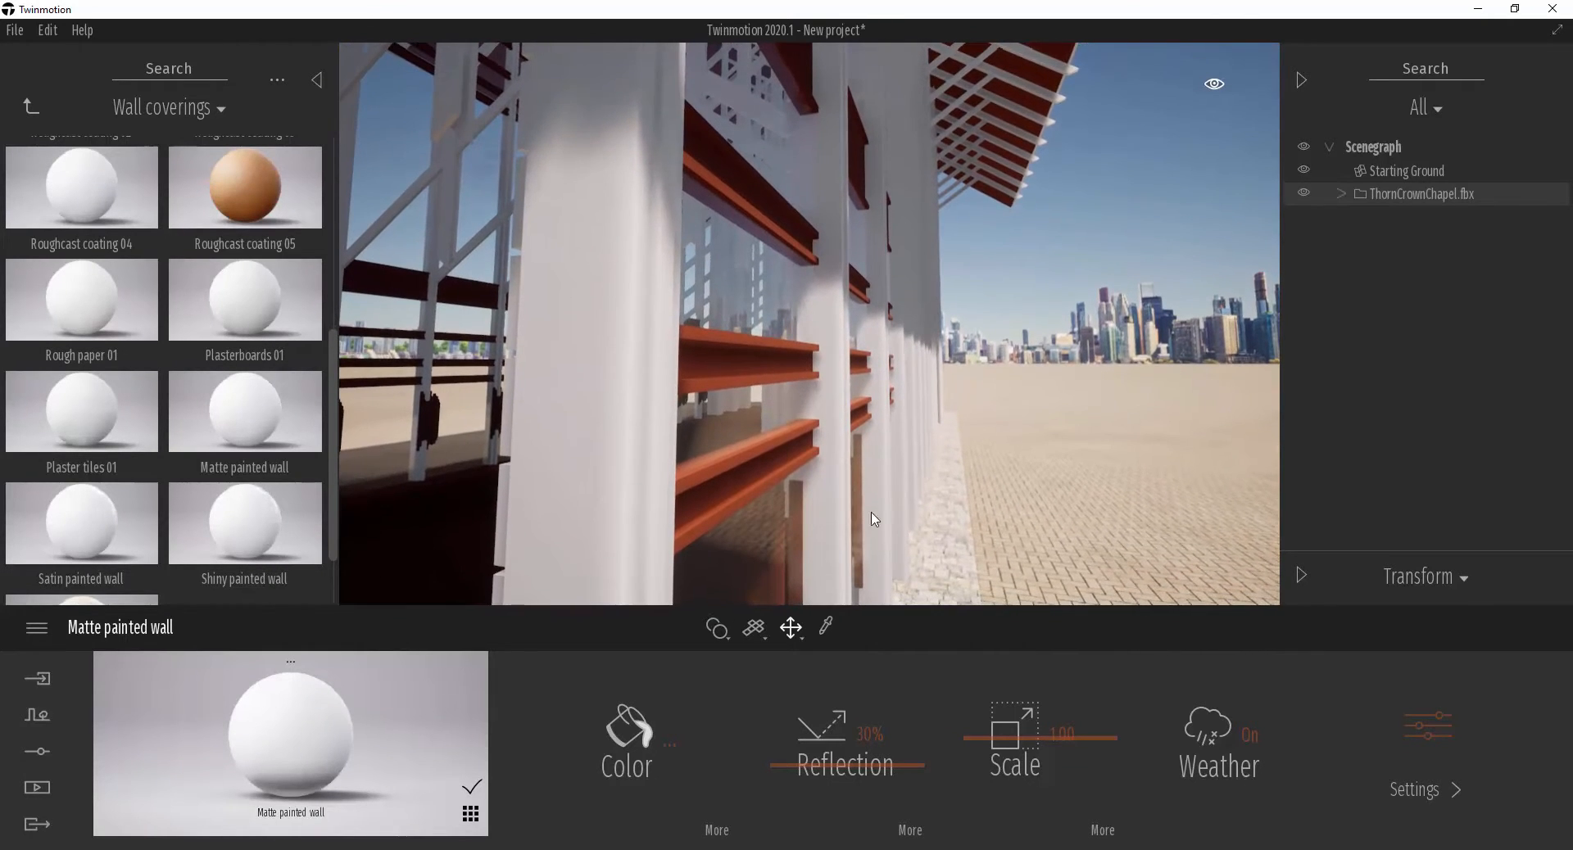
click(670, 746)
mouse_move(643, 421)
mouse_down()
mouse_move(650, 474)
mouse_move(687, 482)
mouse_move(697, 466)
mouse_up()
drag(781, 342, 778, 431)
drag(698, 472, 704, 462)
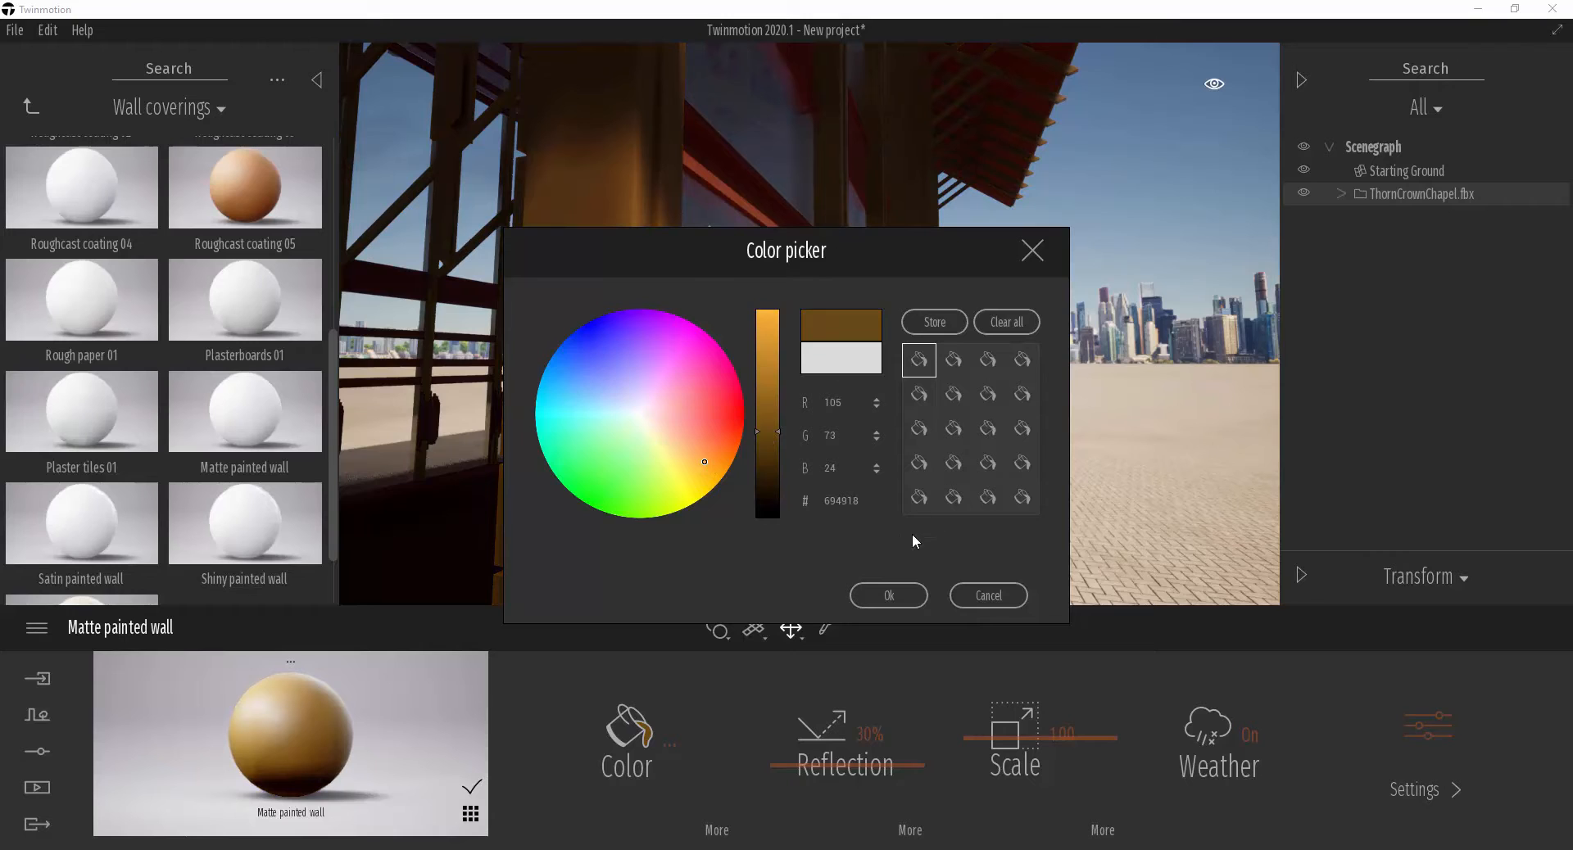
click(892, 593)
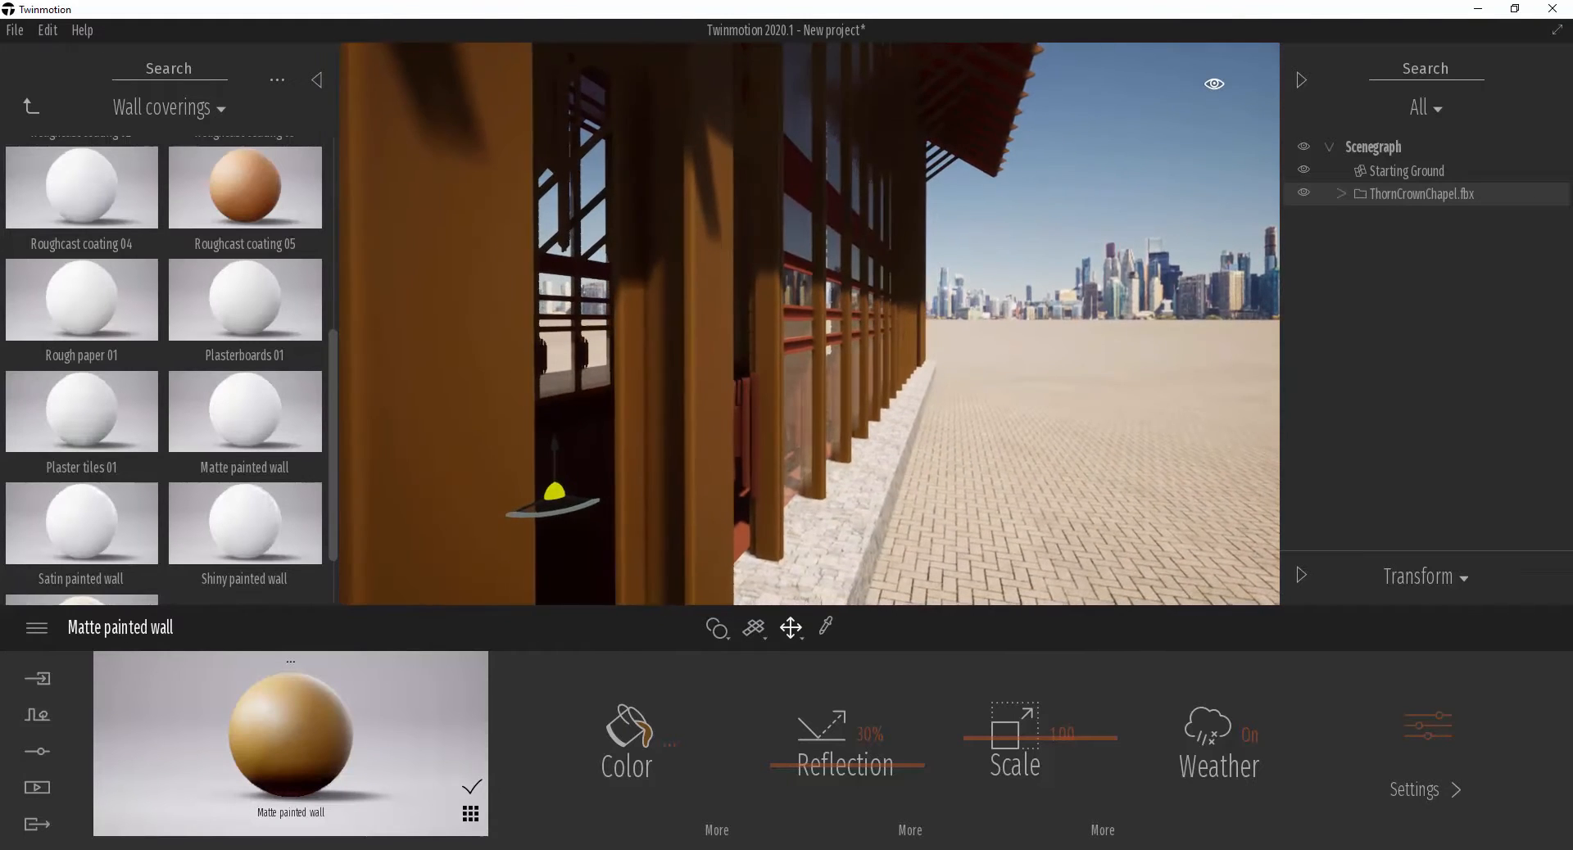
- Apply the brown Matte painted wall material to the red horizontal rails and the remaining framing along the chapel's glazed side
key(d)
right_drag(809, 324, 754, 307)
key(w)
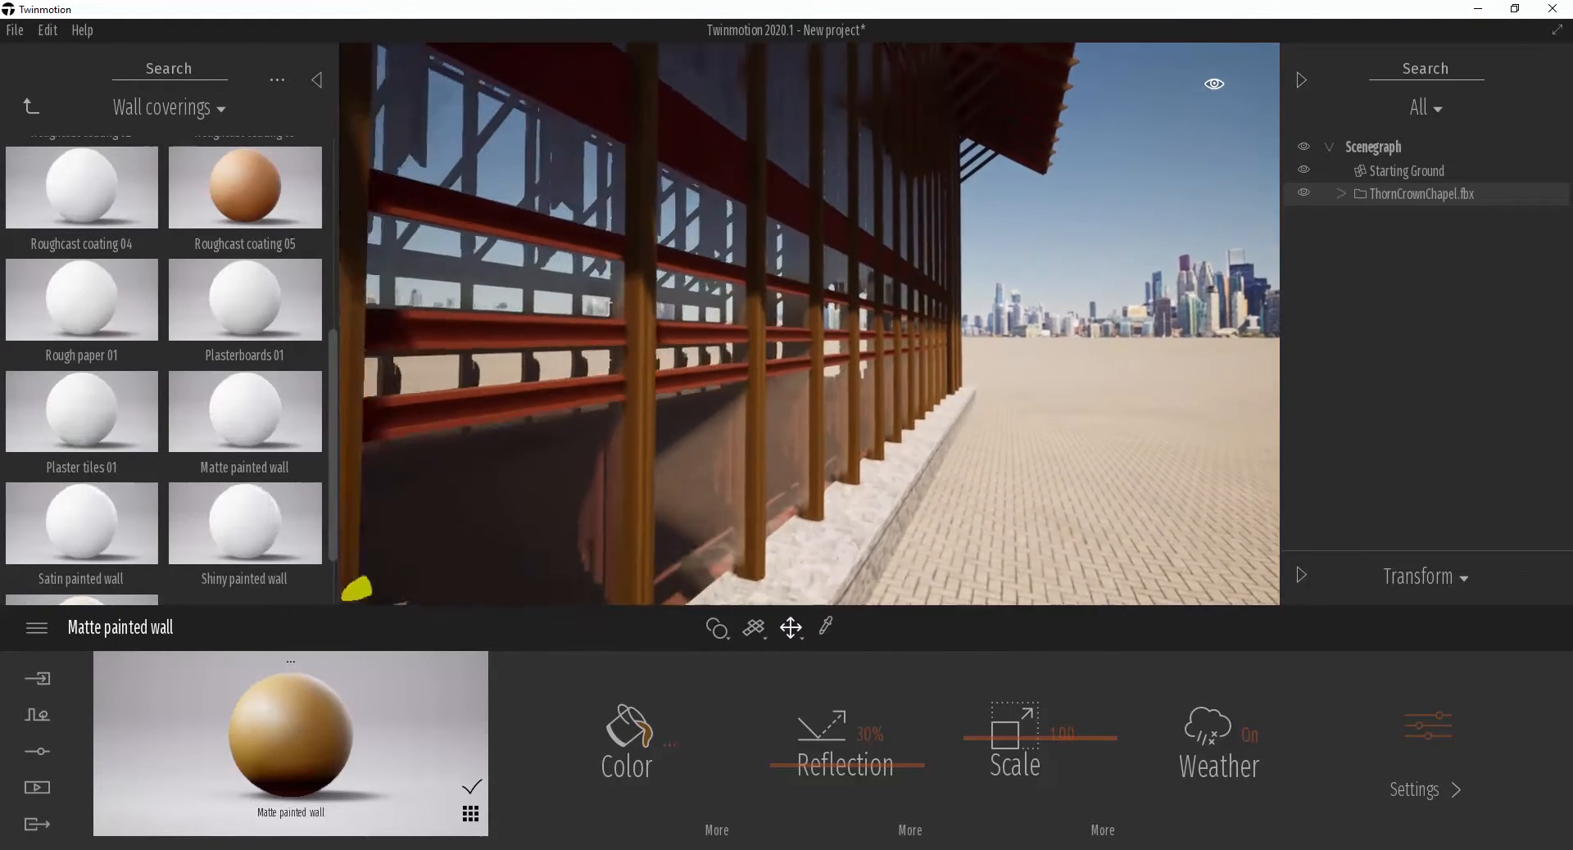
key(a)
drag(329, 744, 662, 410)
key(a)
right_drag(662, 410, 682, 379)
key(d)
drag(298, 755, 1094, 450)
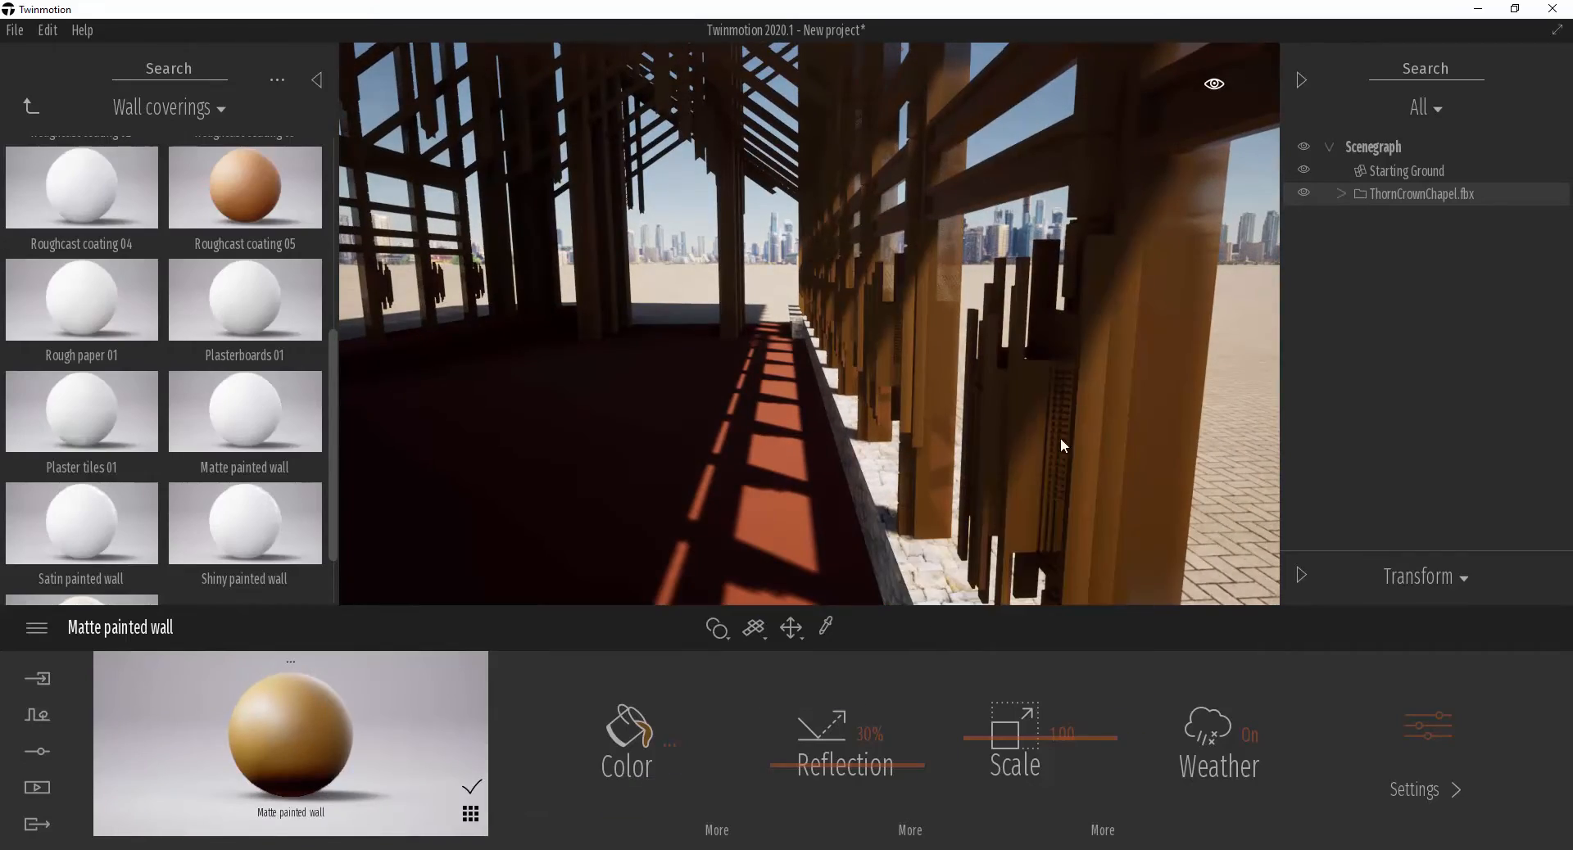
- Examine the repainted columns and rails along the chapel's side from inside and outside
key(s)
key(a)
mouse_move(1060, 439)
right_down()
mouse_move(962, 434)
mouse_move(934, 377)
mouse_move(851, 367)
mouse_move(913, 386)
mouse_move(901, 430)
mouse_move(921, 374)
right_up()
key(s)
key(d)
key(w)
key(w)
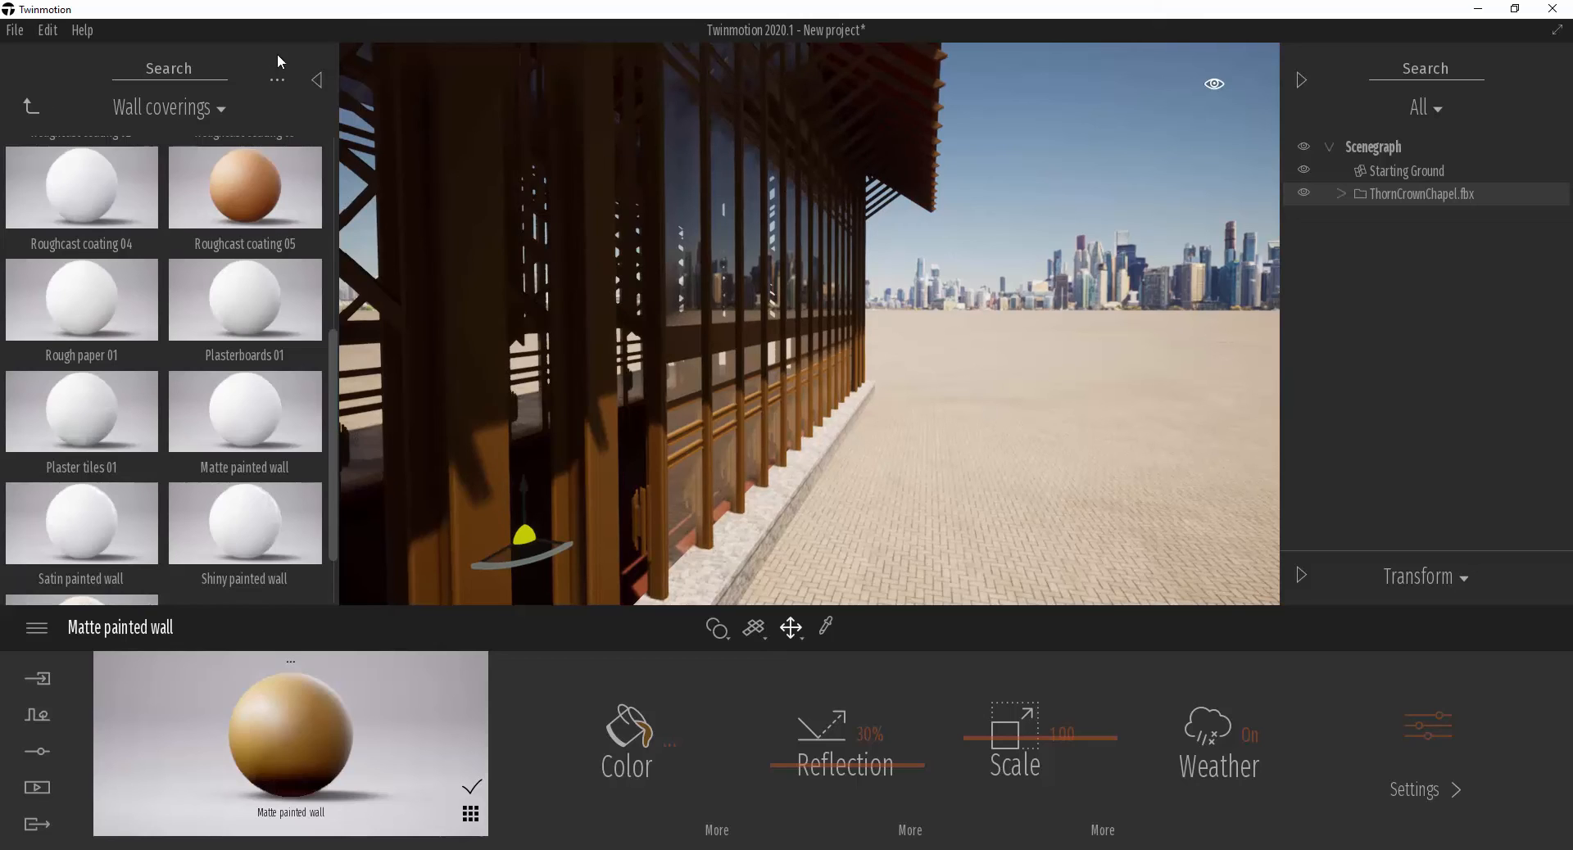
- Open the Urban context map, then view the chapel's open front end from outside
click(317, 80)
click(36, 716)
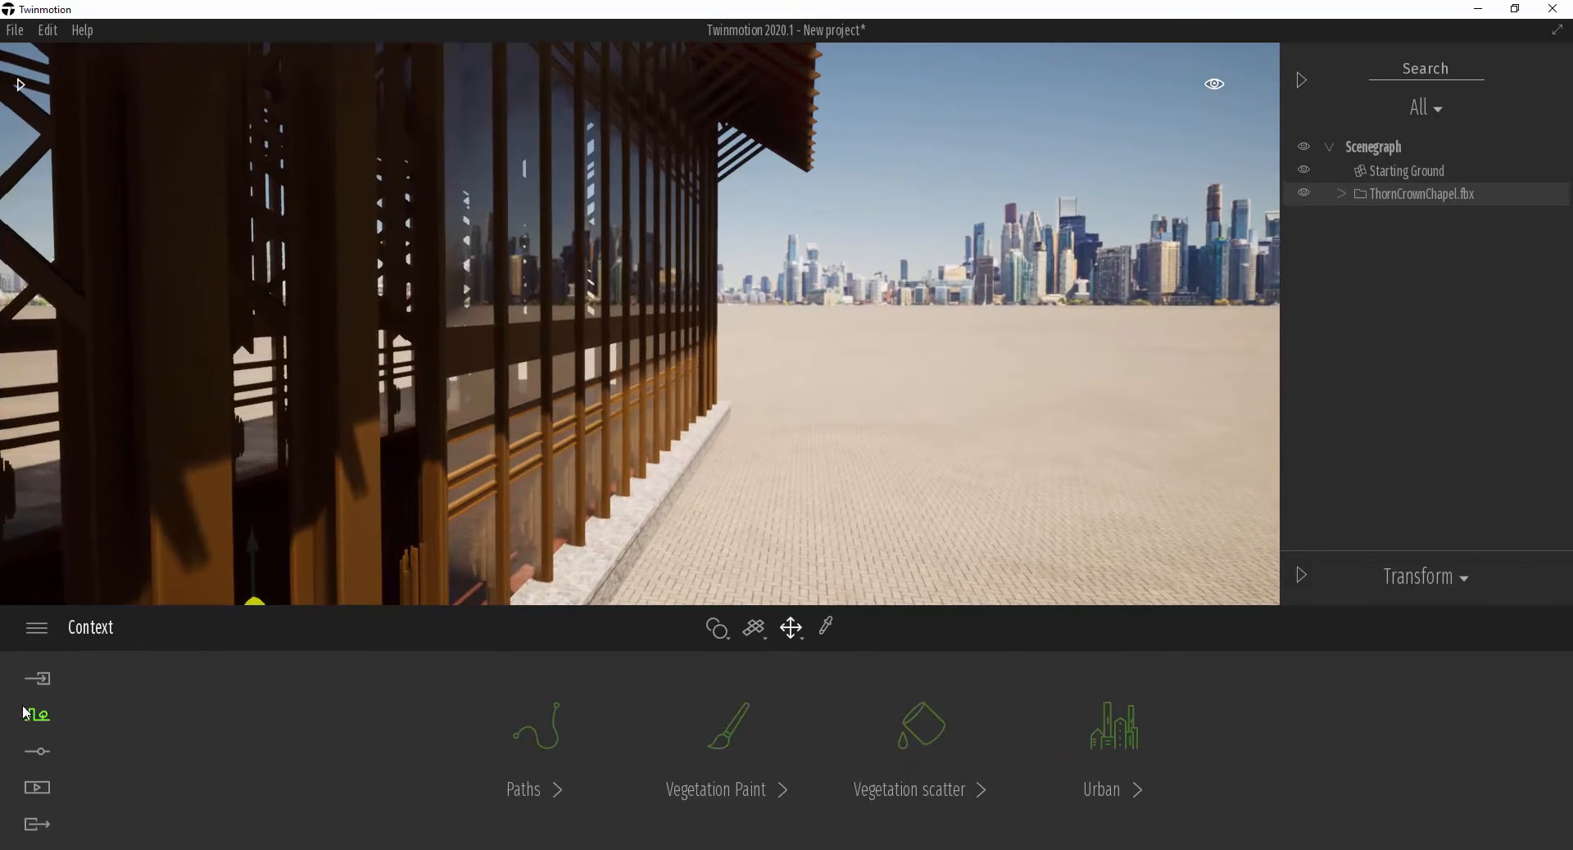
mouse_move(891, 460)
right_down()
mouse_move(892, 498)
mouse_move(911, 454)
mouse_move(894, 468)
right_up()
mouse_move(1071, 239)
right_down()
mouse_move(1074, 267)
mouse_move(1054, 257)
right_up()
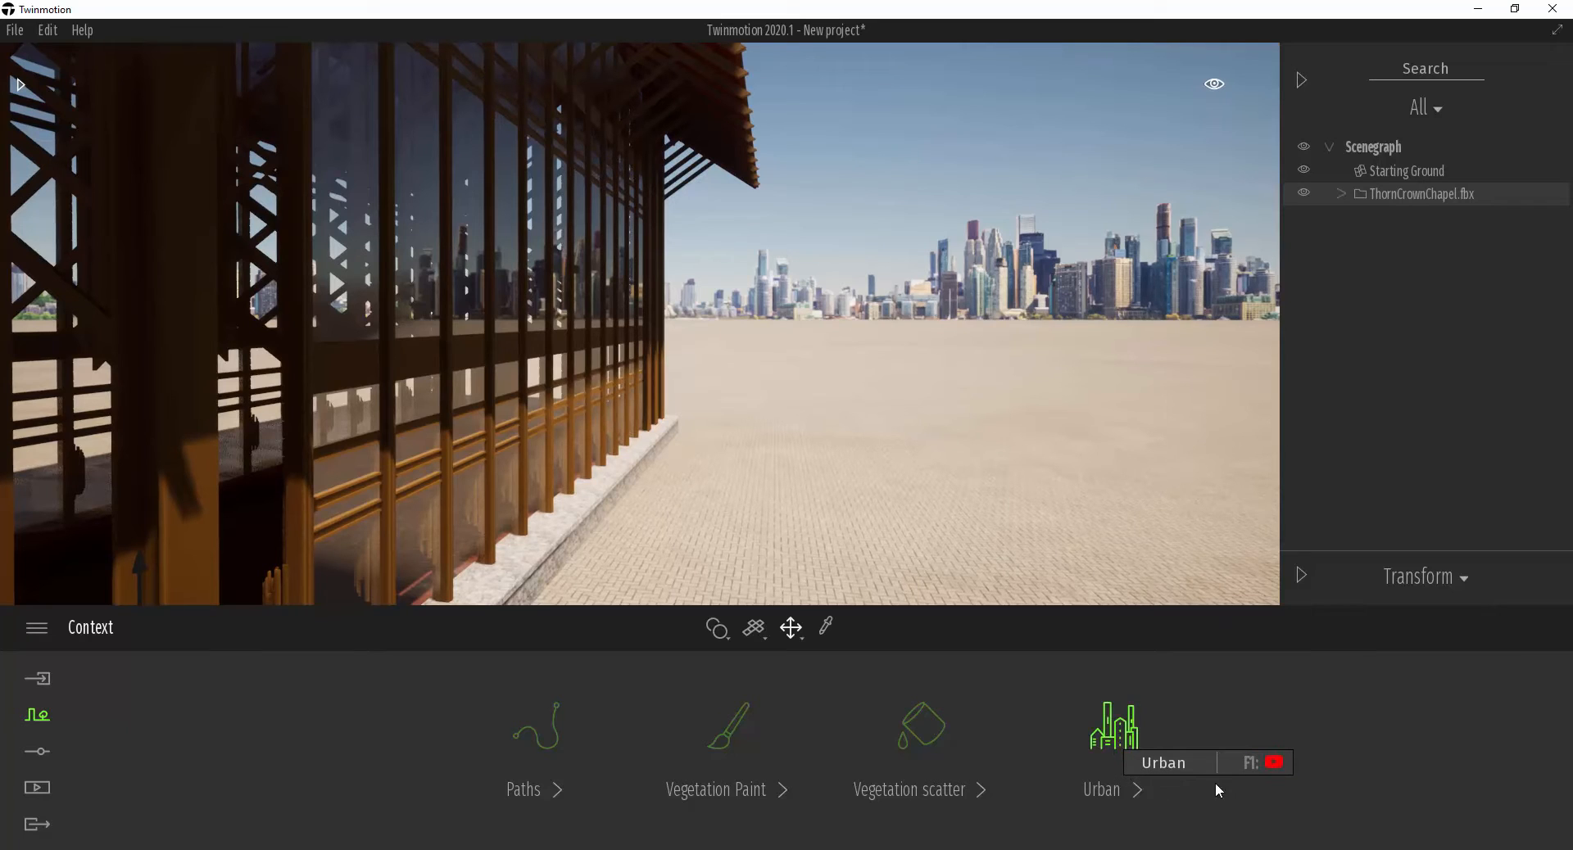
click(1146, 696)
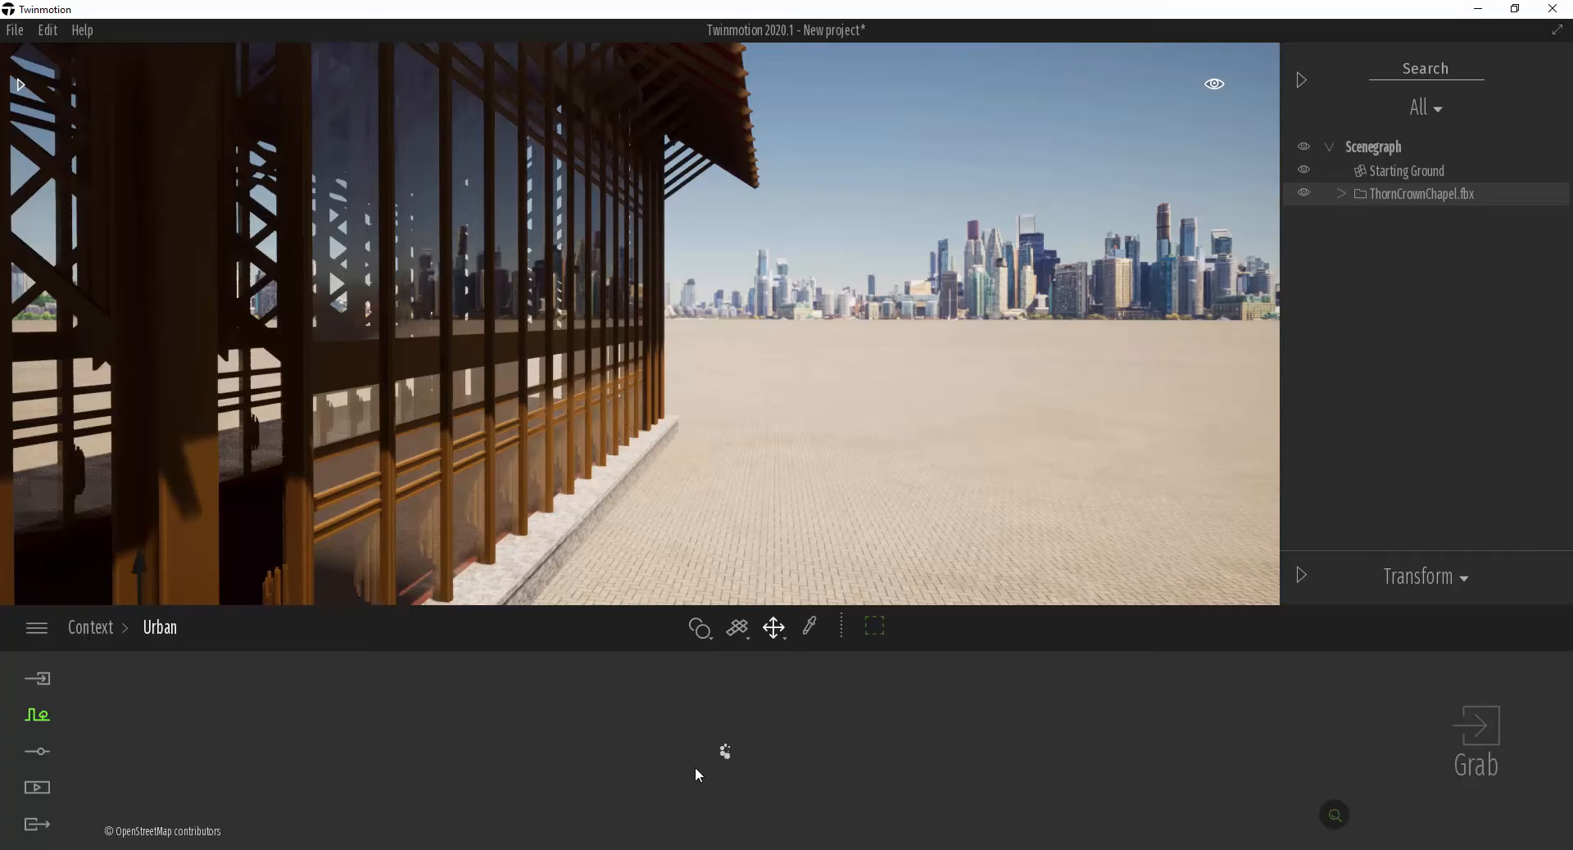
mouse_move(819, 395)
right_down()
mouse_move(811, 427)
mouse_move(832, 464)
mouse_move(826, 390)
right_up()
key(s)
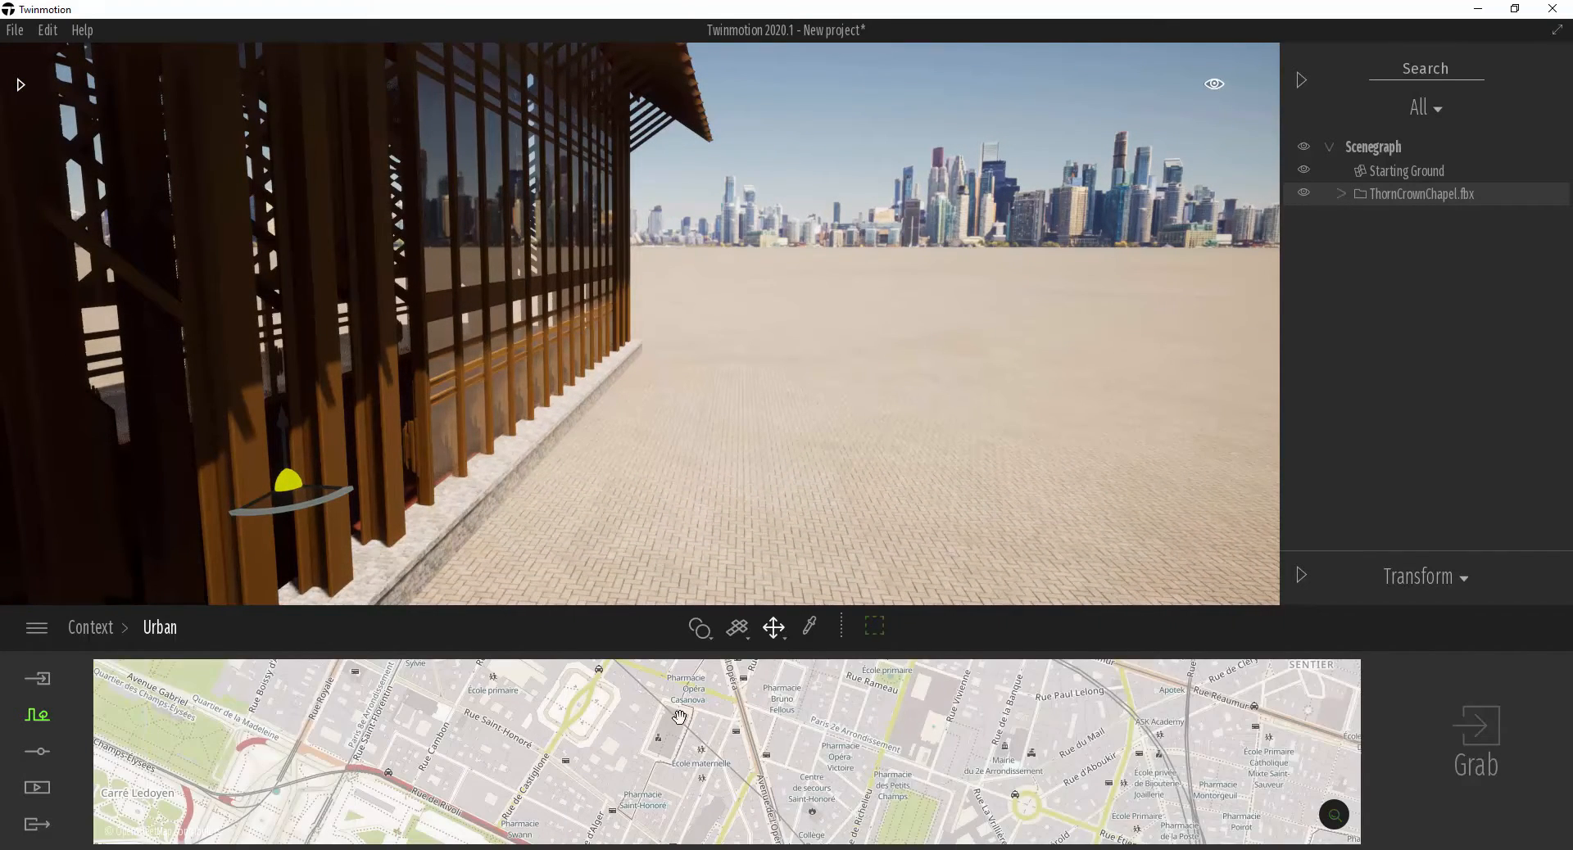
right_drag(841, 382, 872, 406)
key(s)
key(a)
- Set the scene's location background picture to Countryside
click(45, 757)
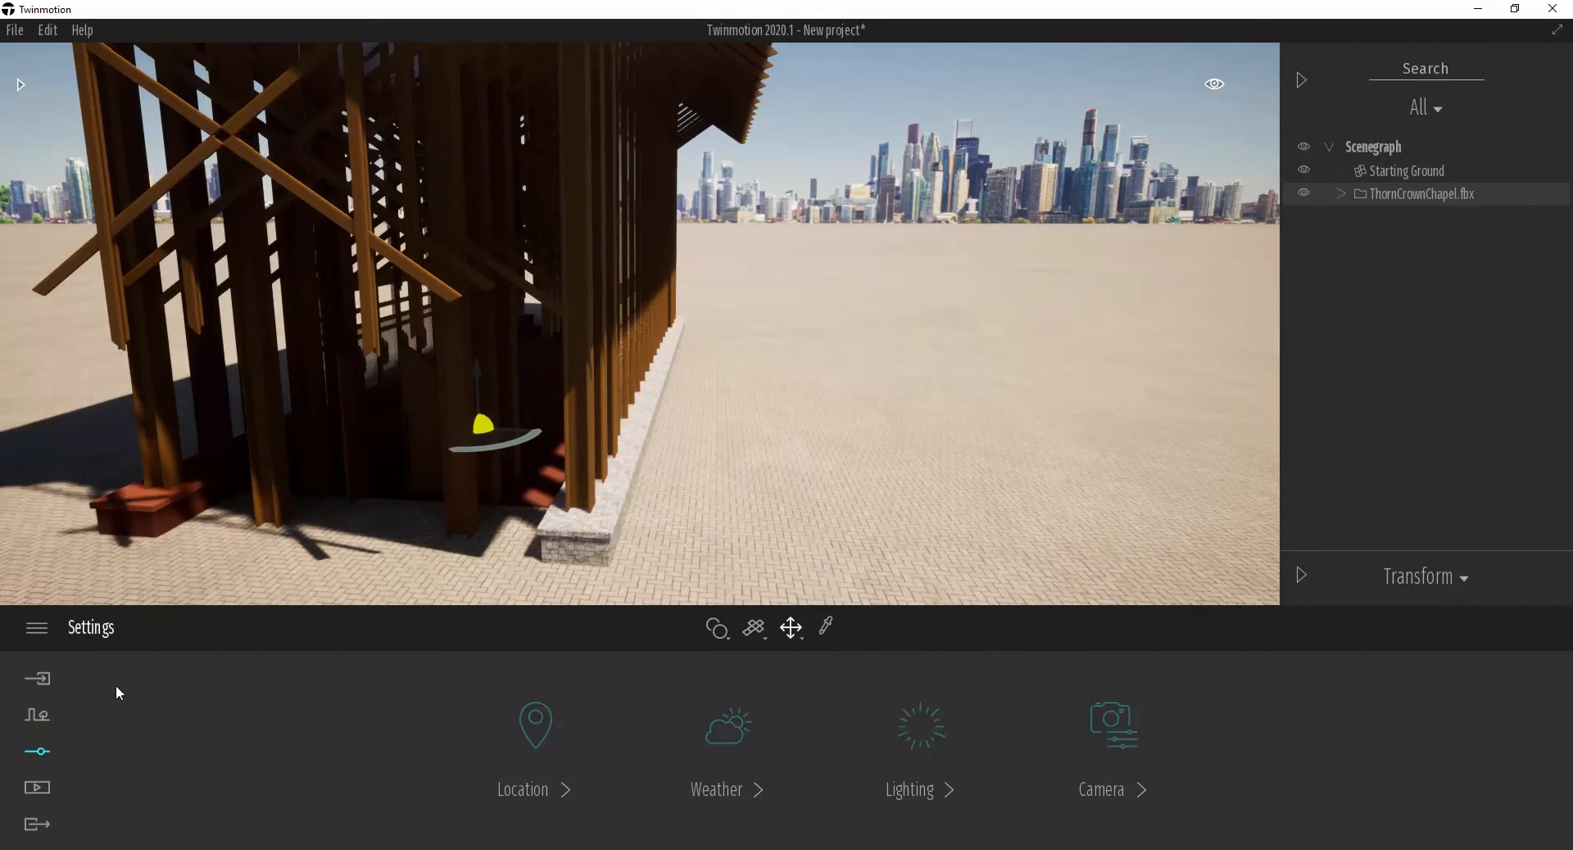
click(38, 718)
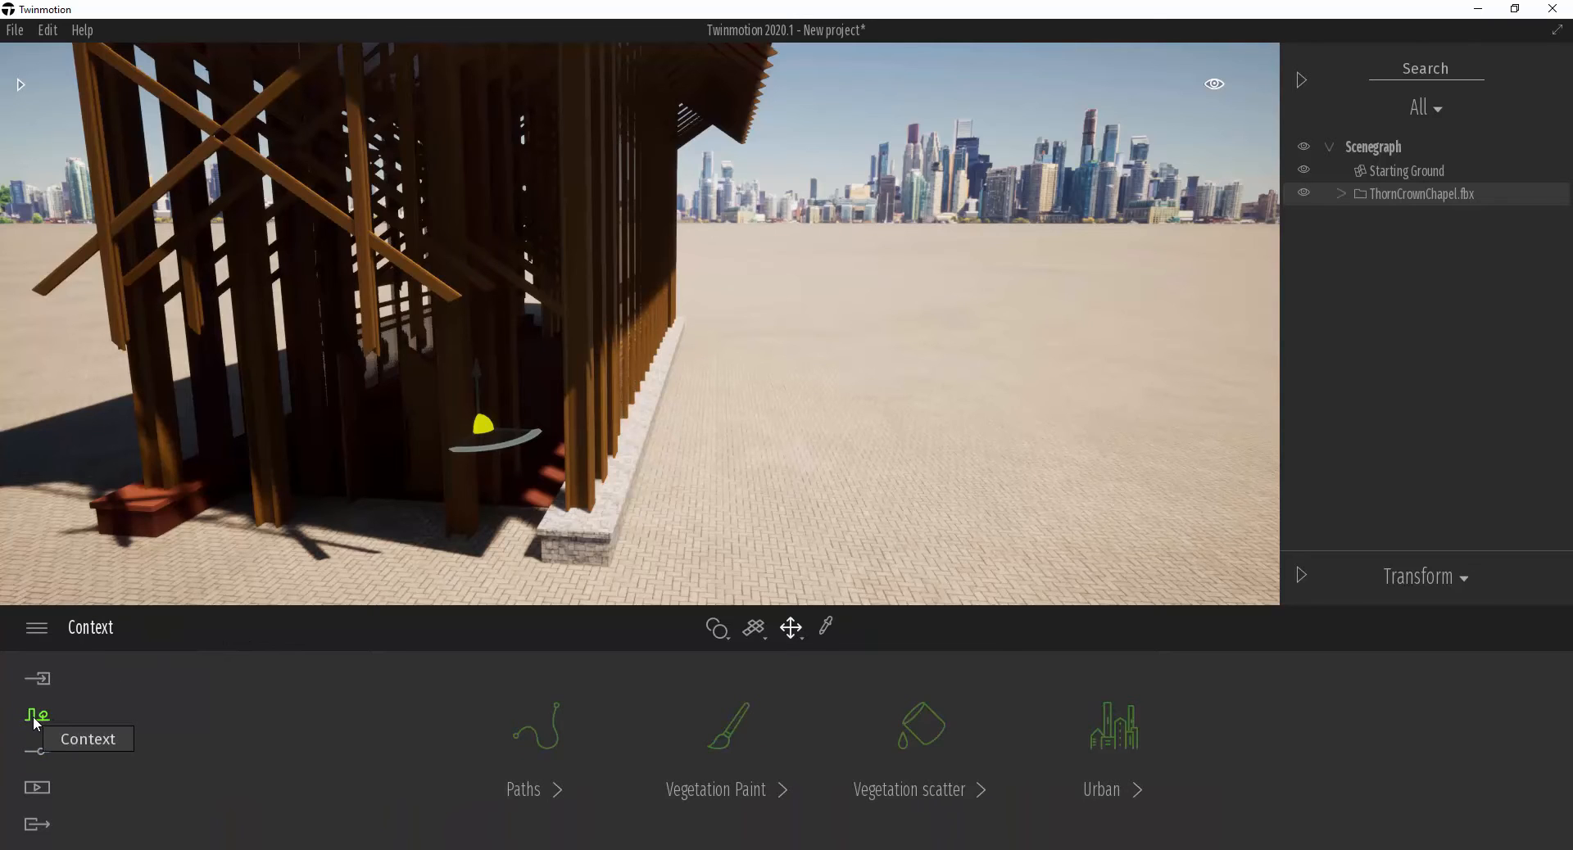
click(38, 754)
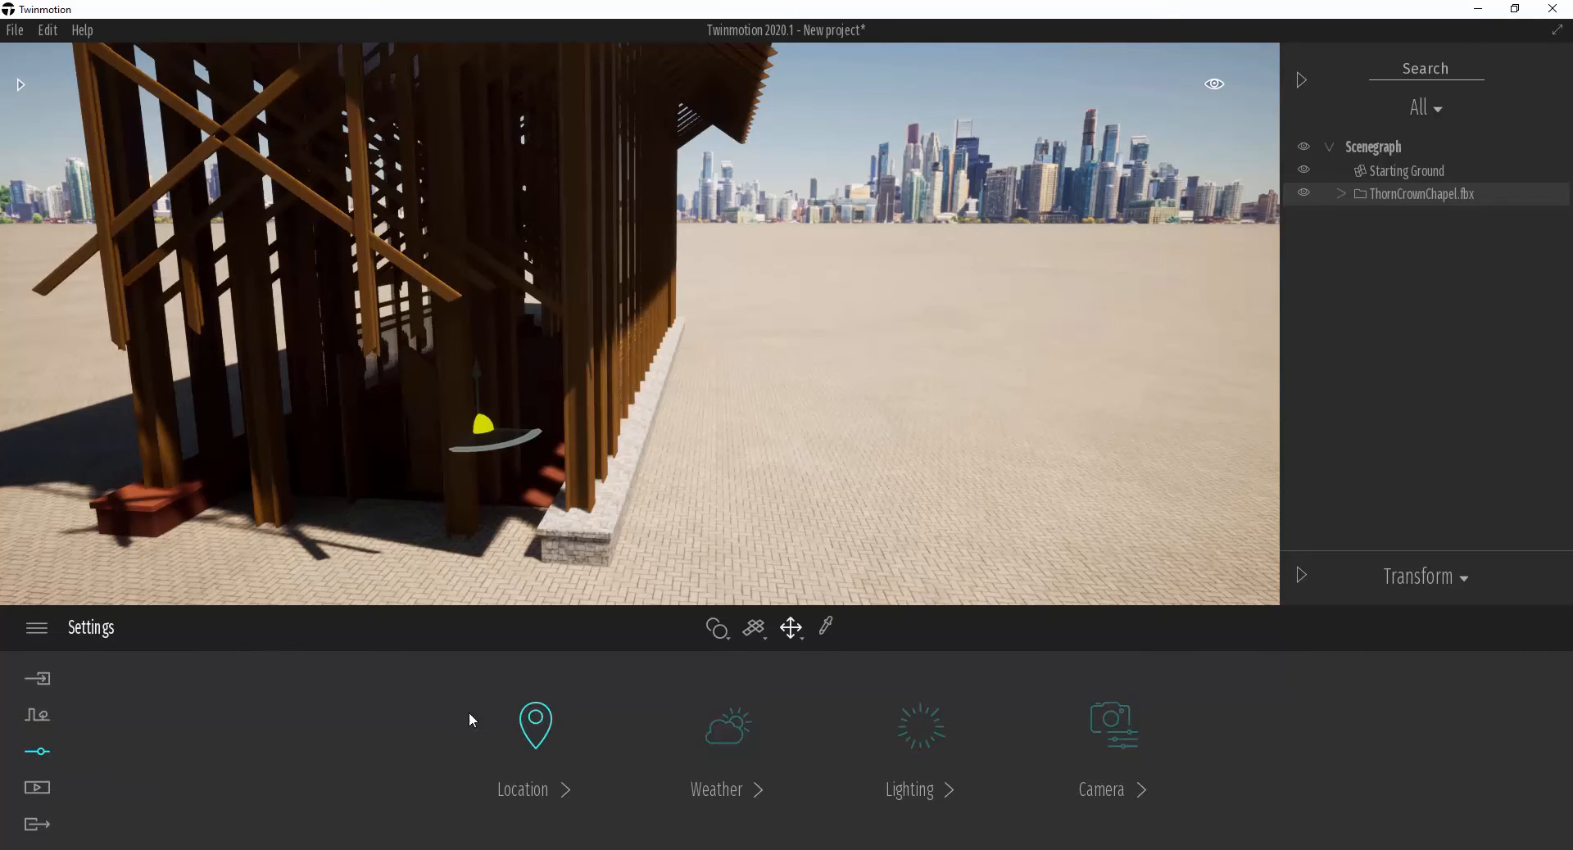
click(537, 749)
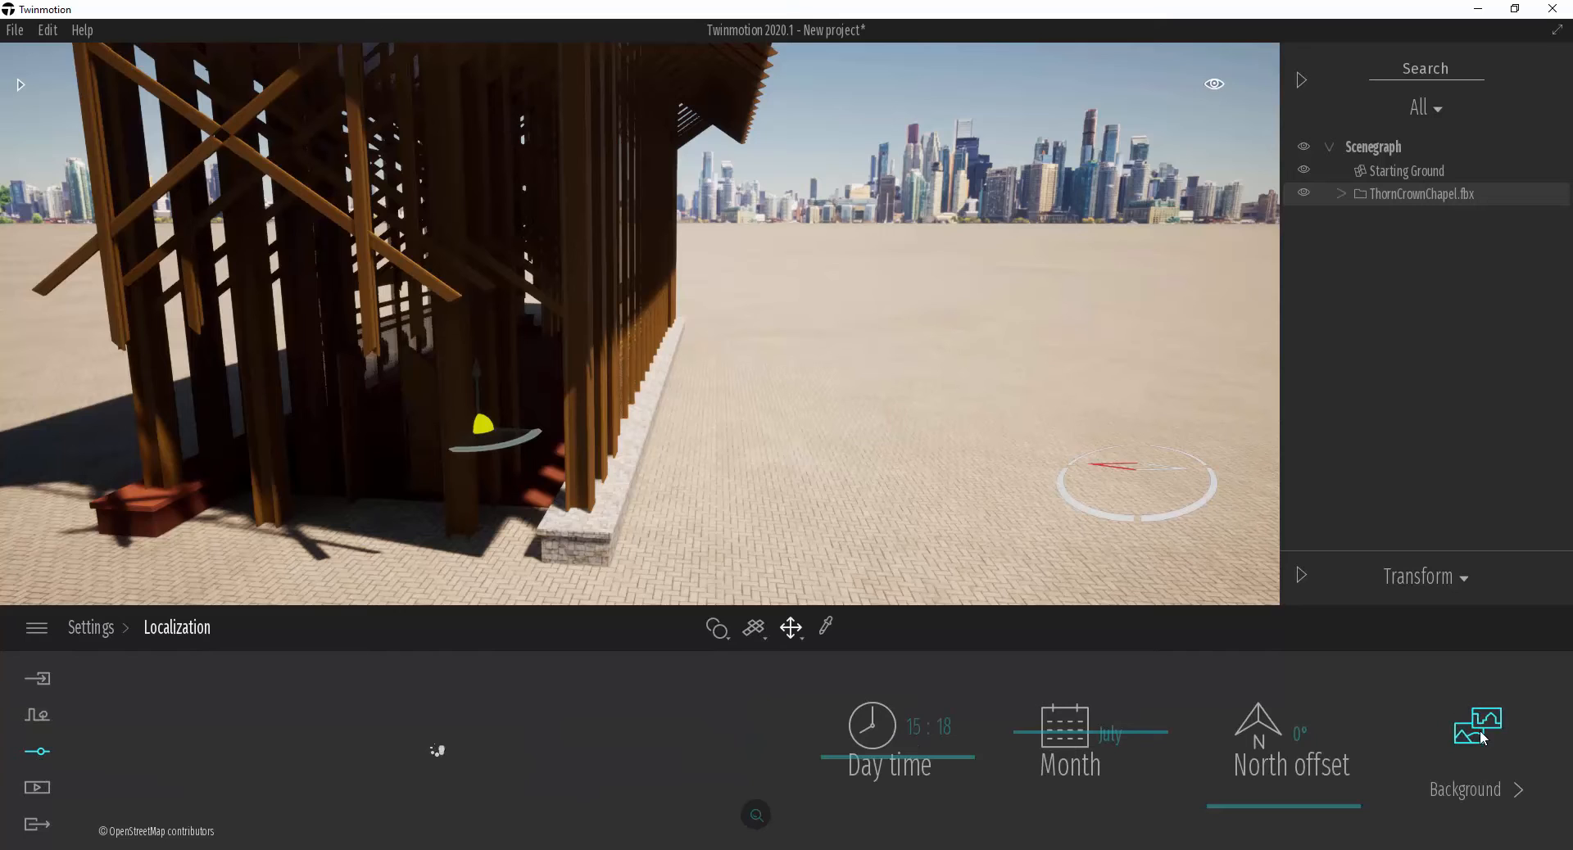
click(1448, 750)
click(753, 740)
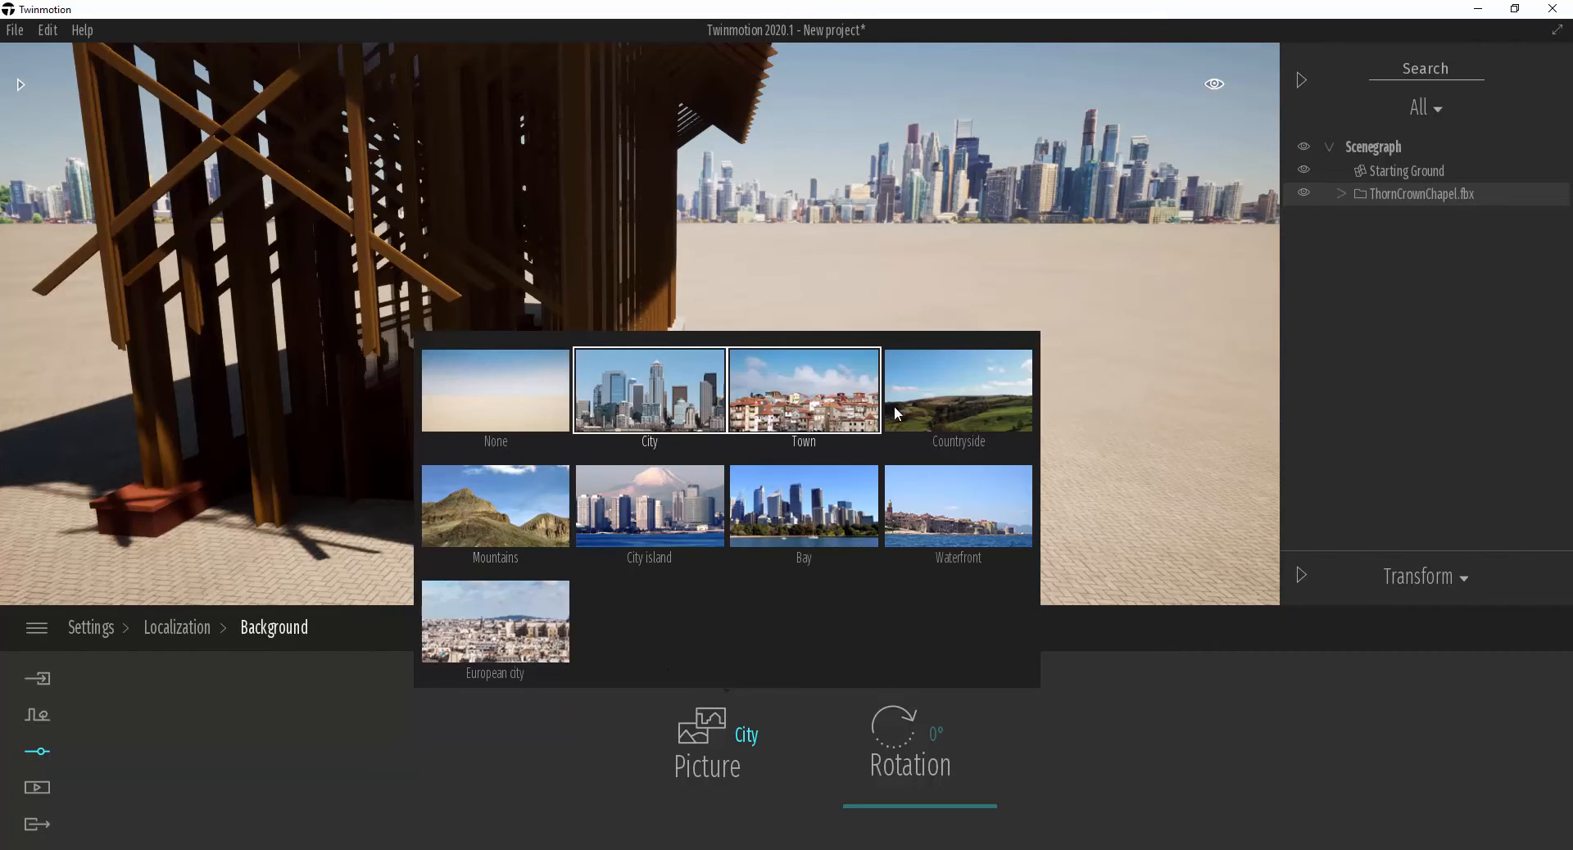
click(934, 393)
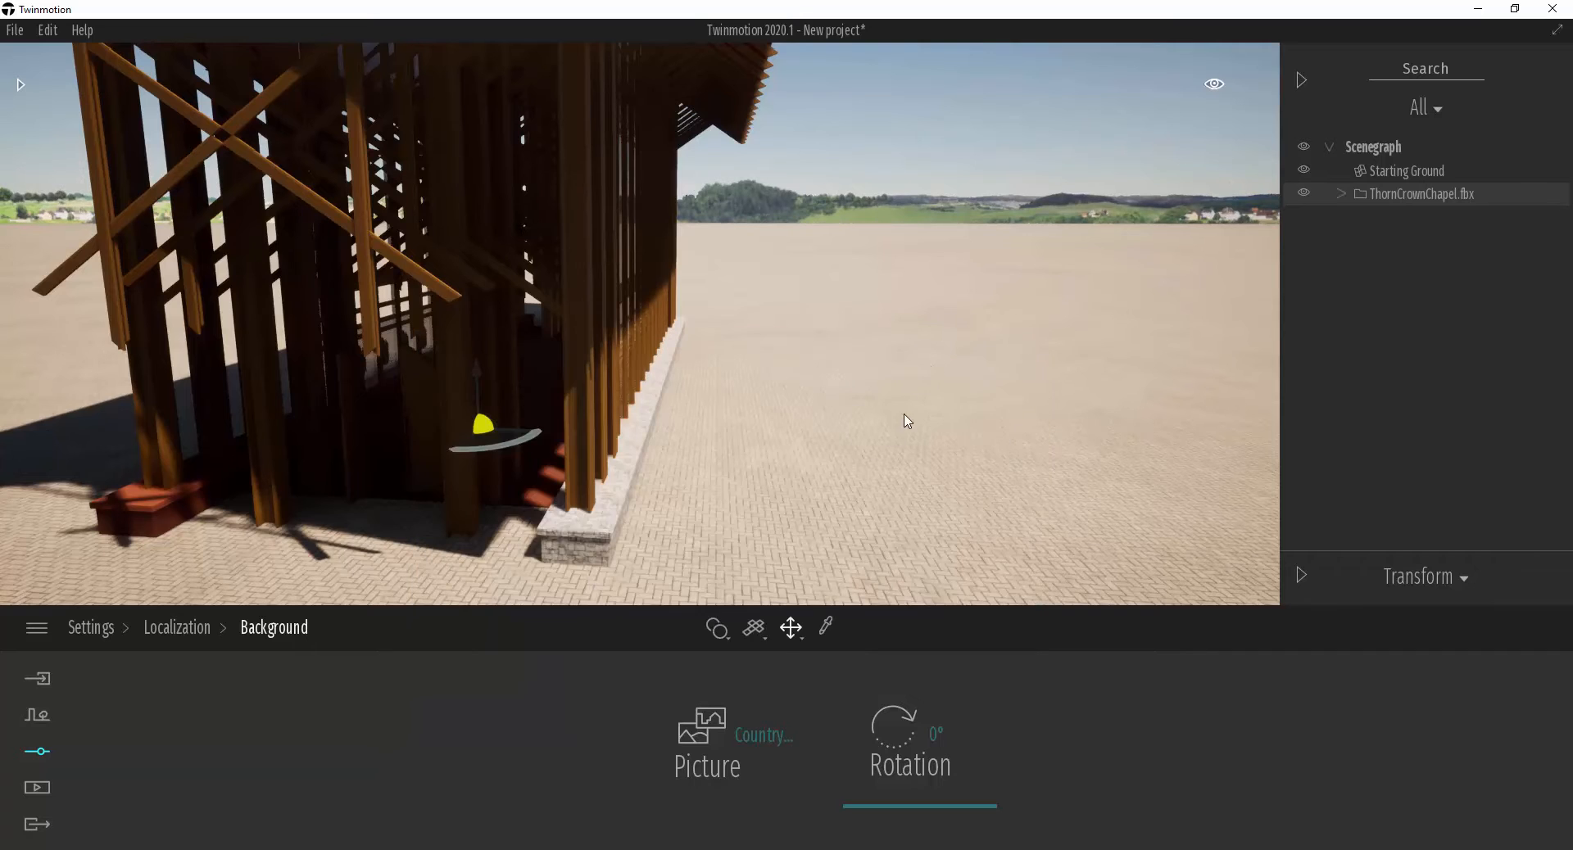
drag(907, 421, 932, 411)
- Apply the Grassy ground material from the Nature ground library to the paved ground around the chapel
click(21, 83)
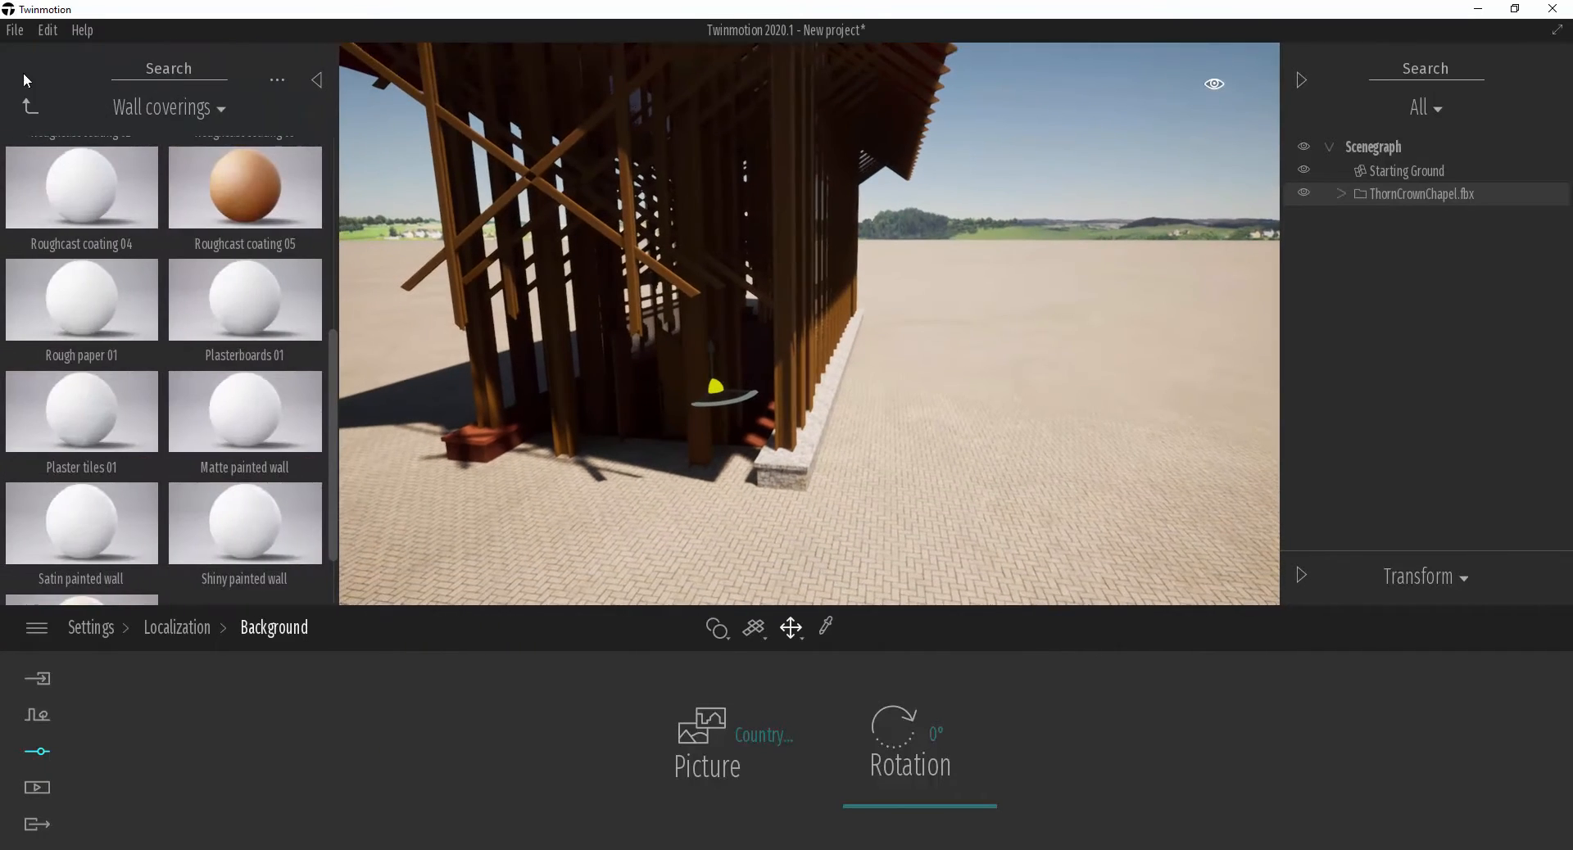
click(21, 116)
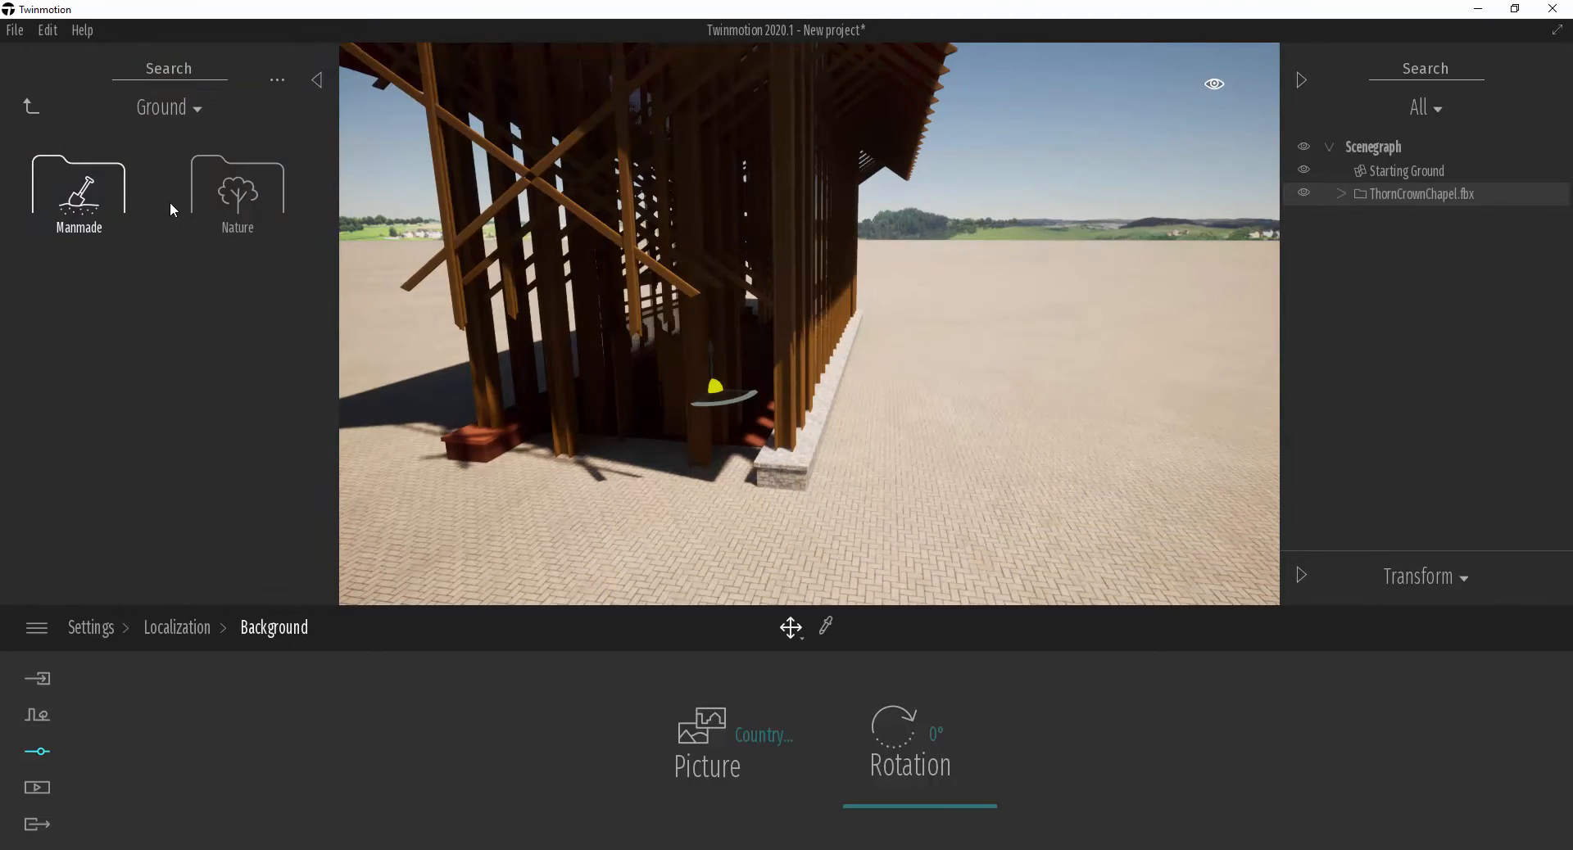
click(221, 199)
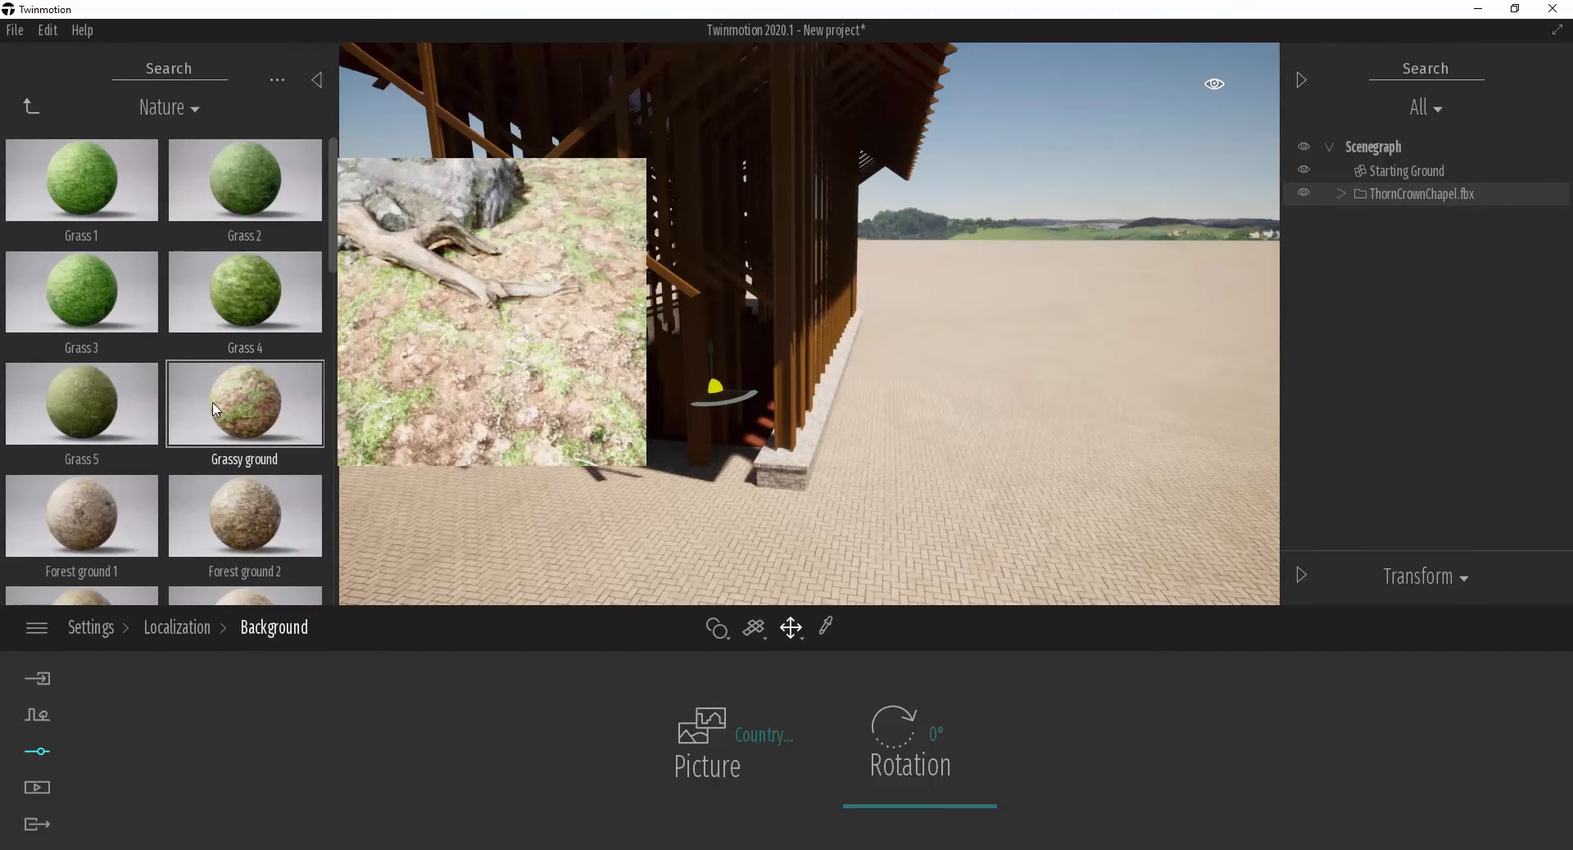
drag(214, 410, 576, 554)
click(624, 528)
- Examine the chapel's interior and the grassy ground outside from several viewpoints near the entrance
right_drag(624, 528, 698, 500)
key(s)
key(d)
key(a)
key(a)
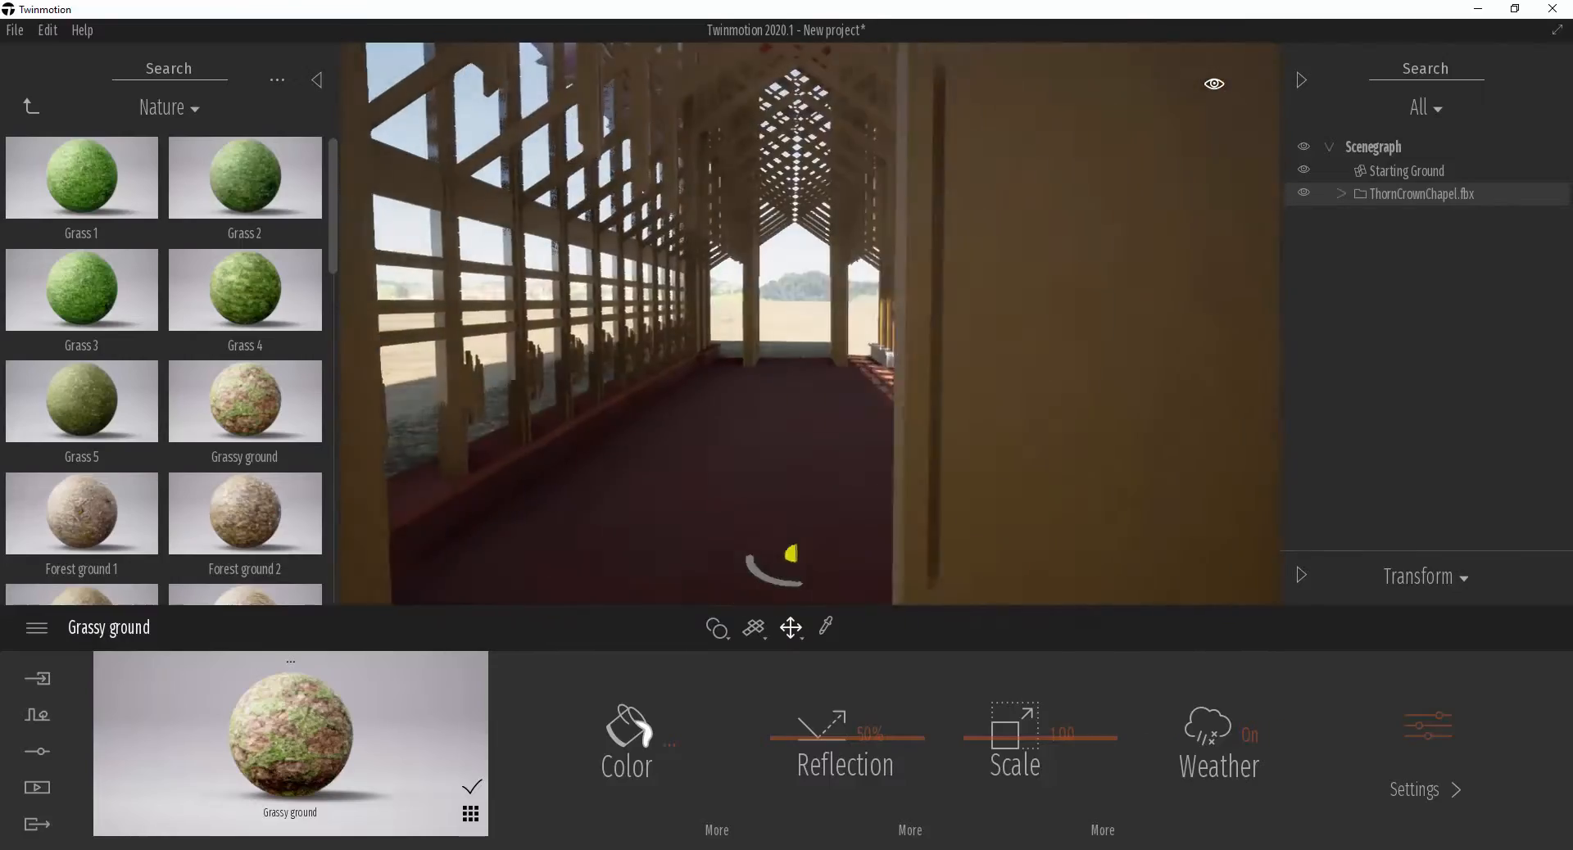
key(a)
key(s)
mouse_move(698, 500)
right_down()
mouse_move(705, 544)
mouse_move(700, 508)
right_up()
key(d)
key(d)
mouse_move(944, 463)
right_down()
mouse_move(808, 463)
mouse_move(762, 396)
mouse_move(766, 479)
mouse_move(720, 456)
right_up()
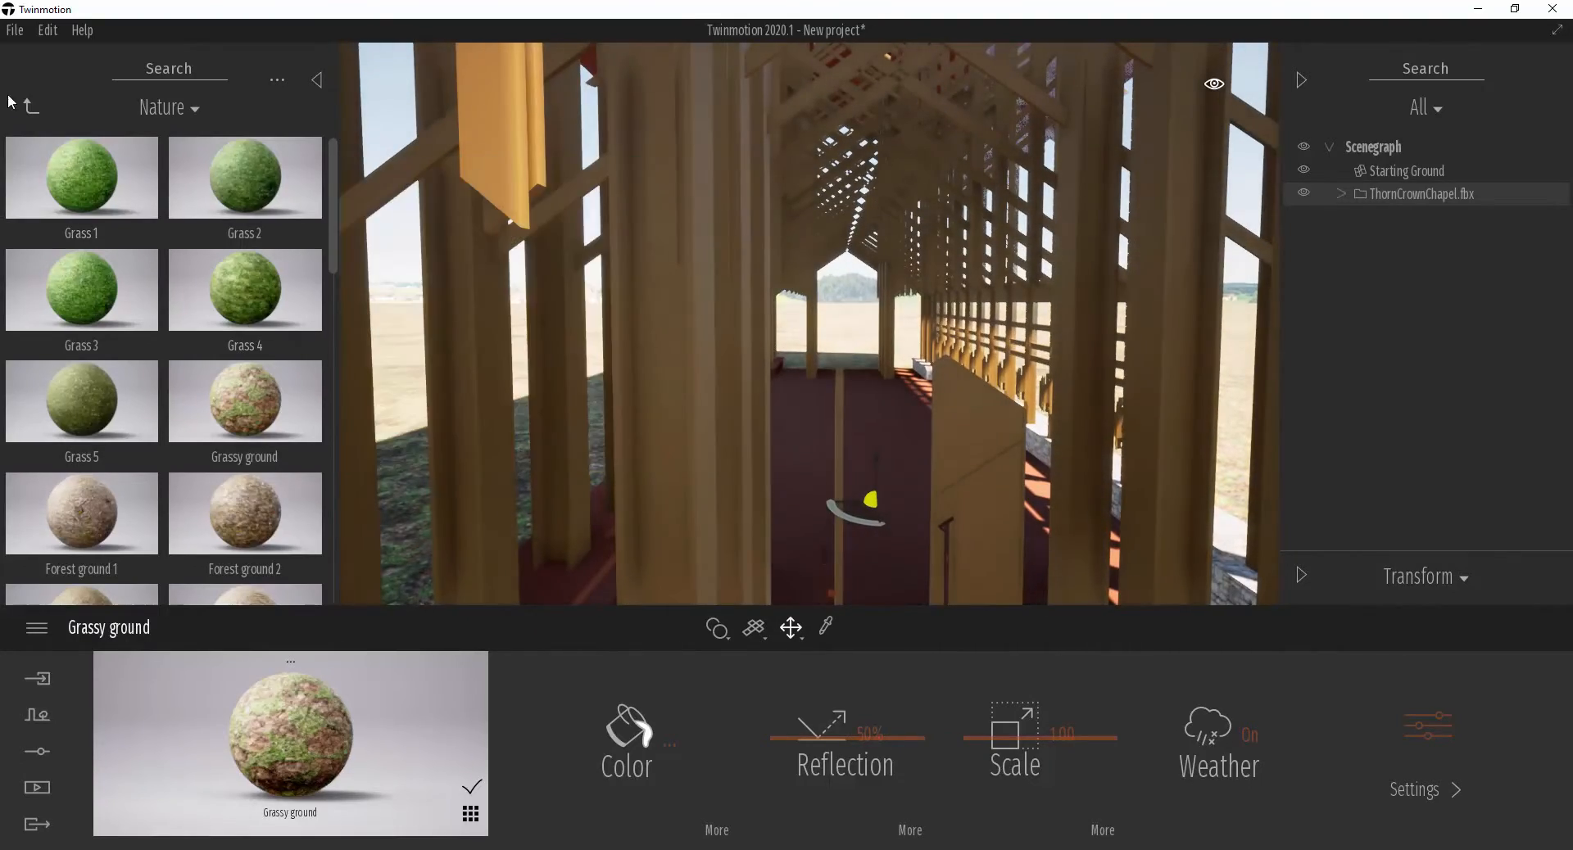
- Place a Sweet Birch tree from the Trees library on the ground on each side of the chapel
click(32, 107)
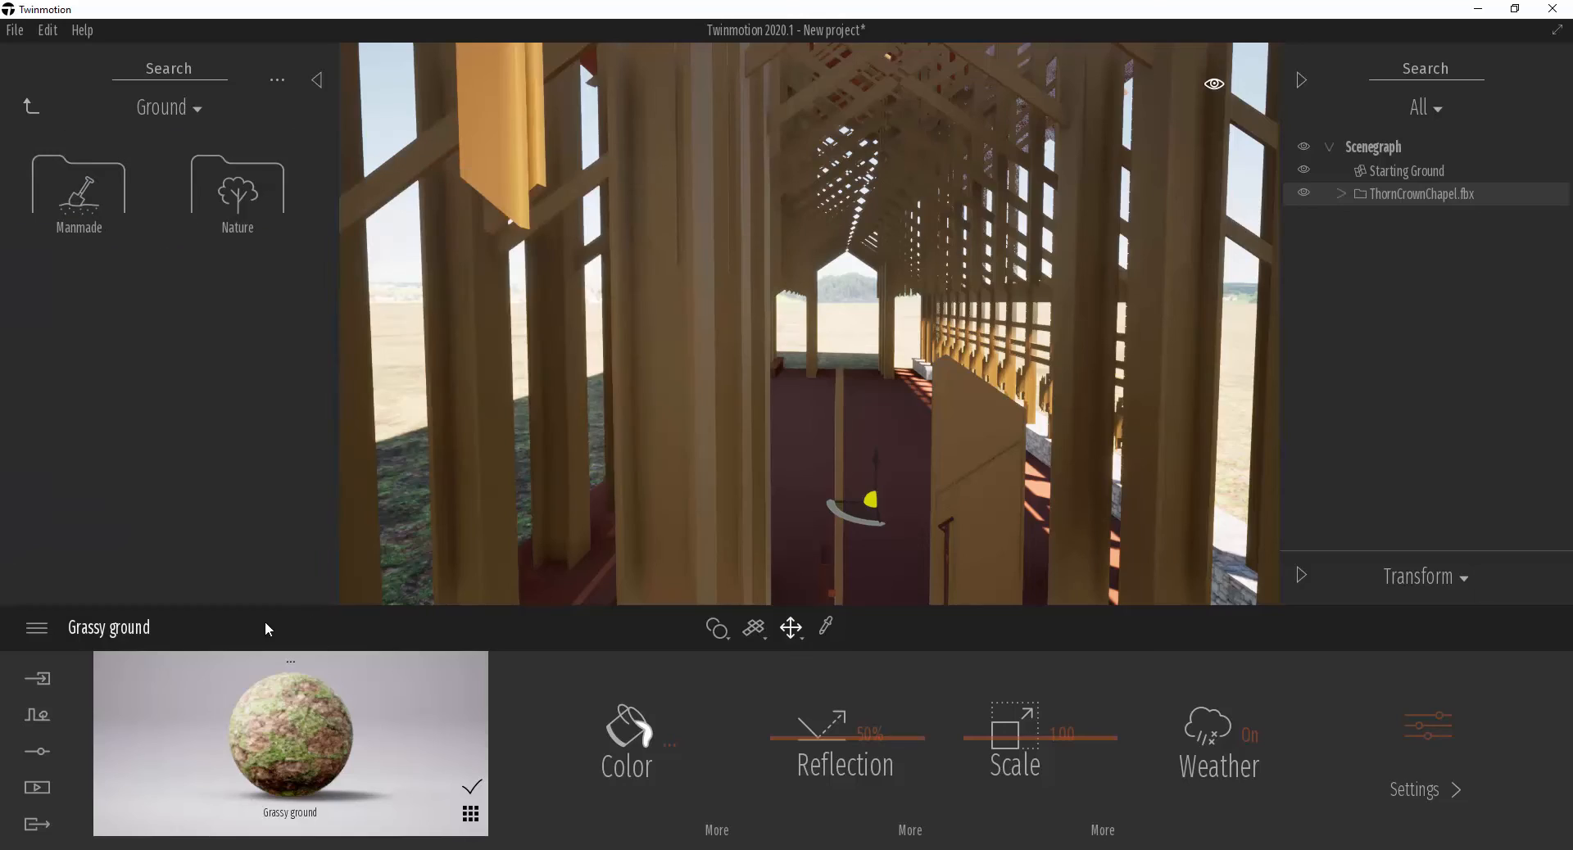
click(36, 721)
click(728, 725)
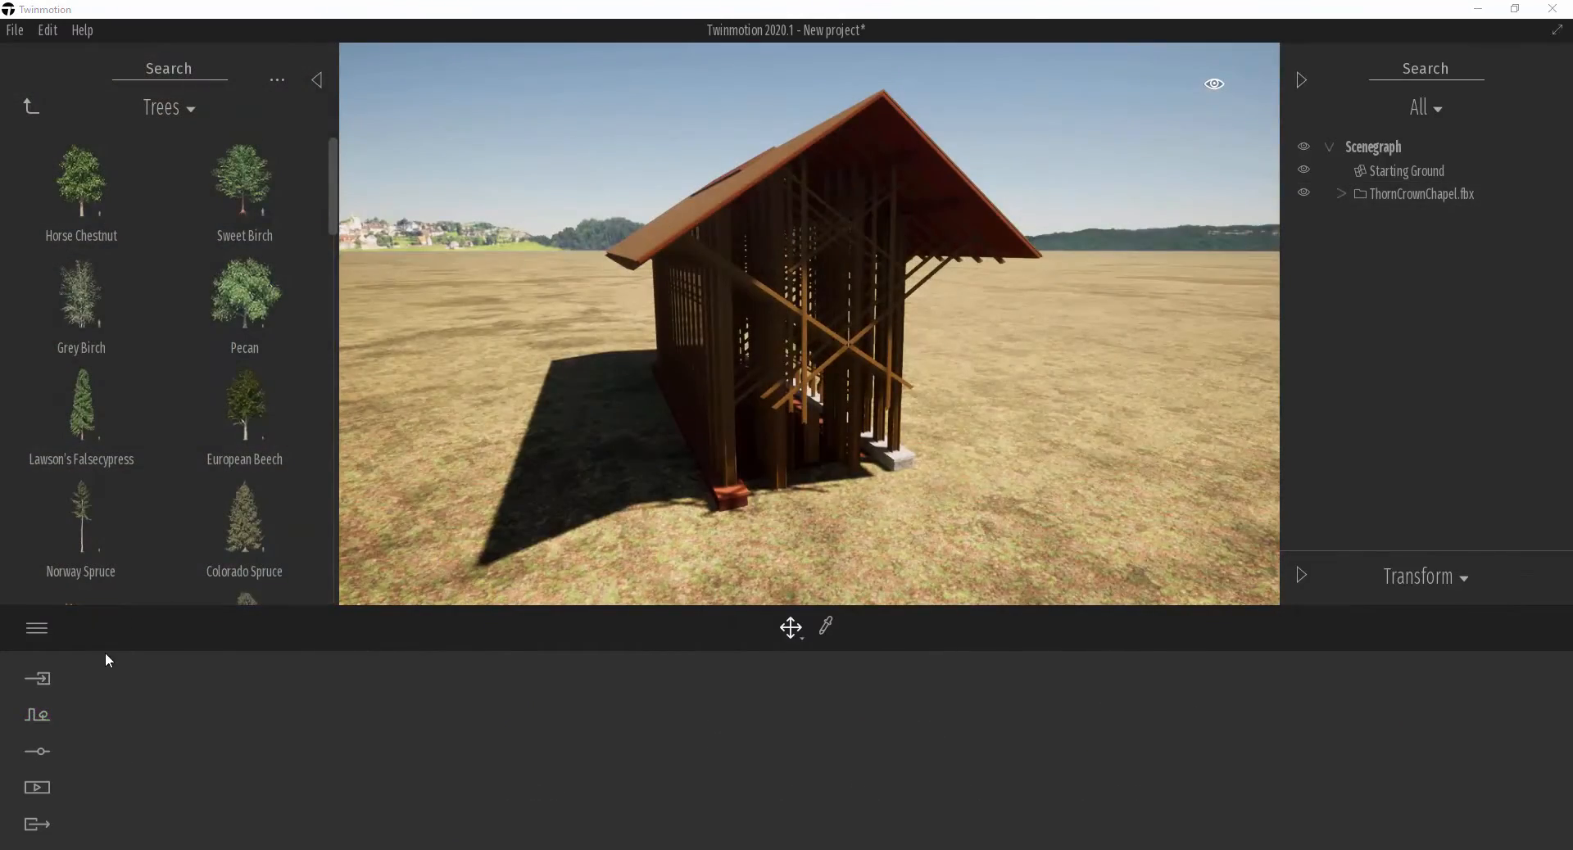
click(31, 106)
mouse_move(884, 370)
right_down()
mouse_move(936, 412)
mouse_move(950, 375)
mouse_move(884, 370)
right_up()
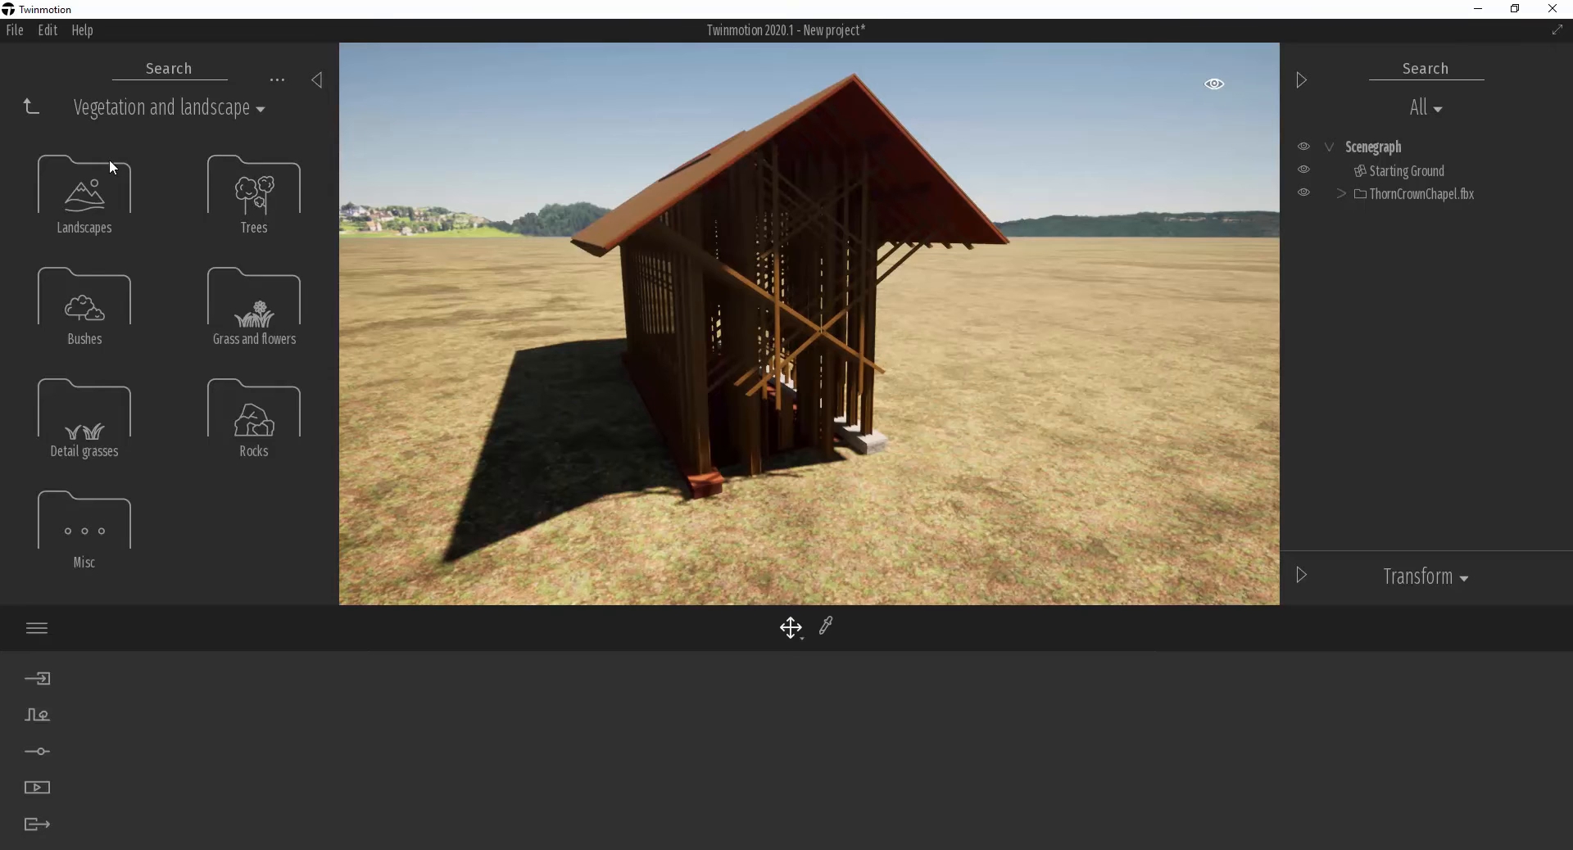
click(248, 194)
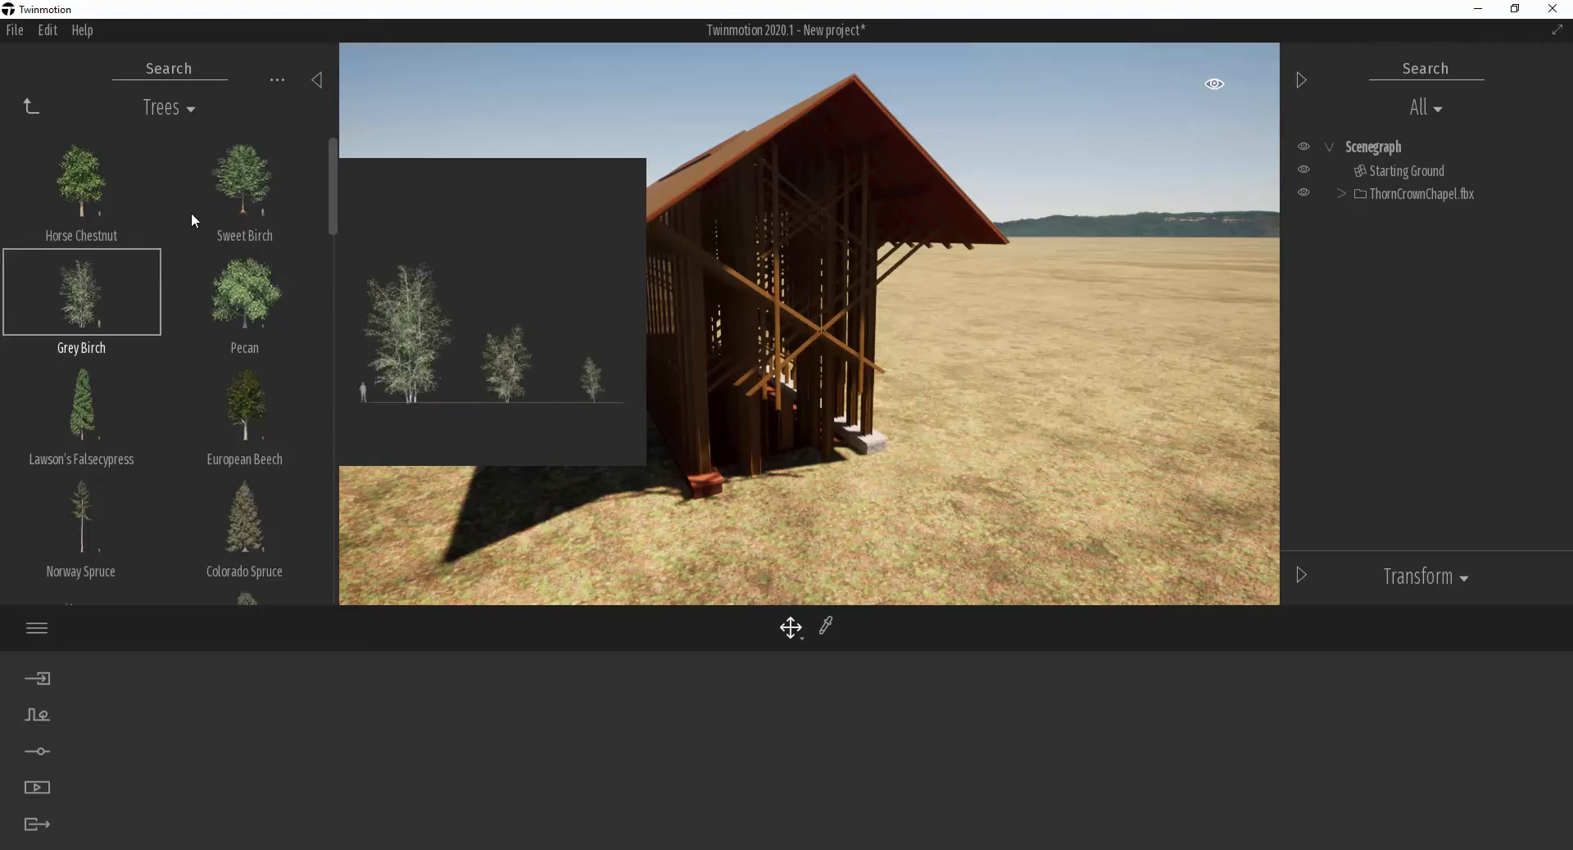
drag(259, 247, 483, 436)
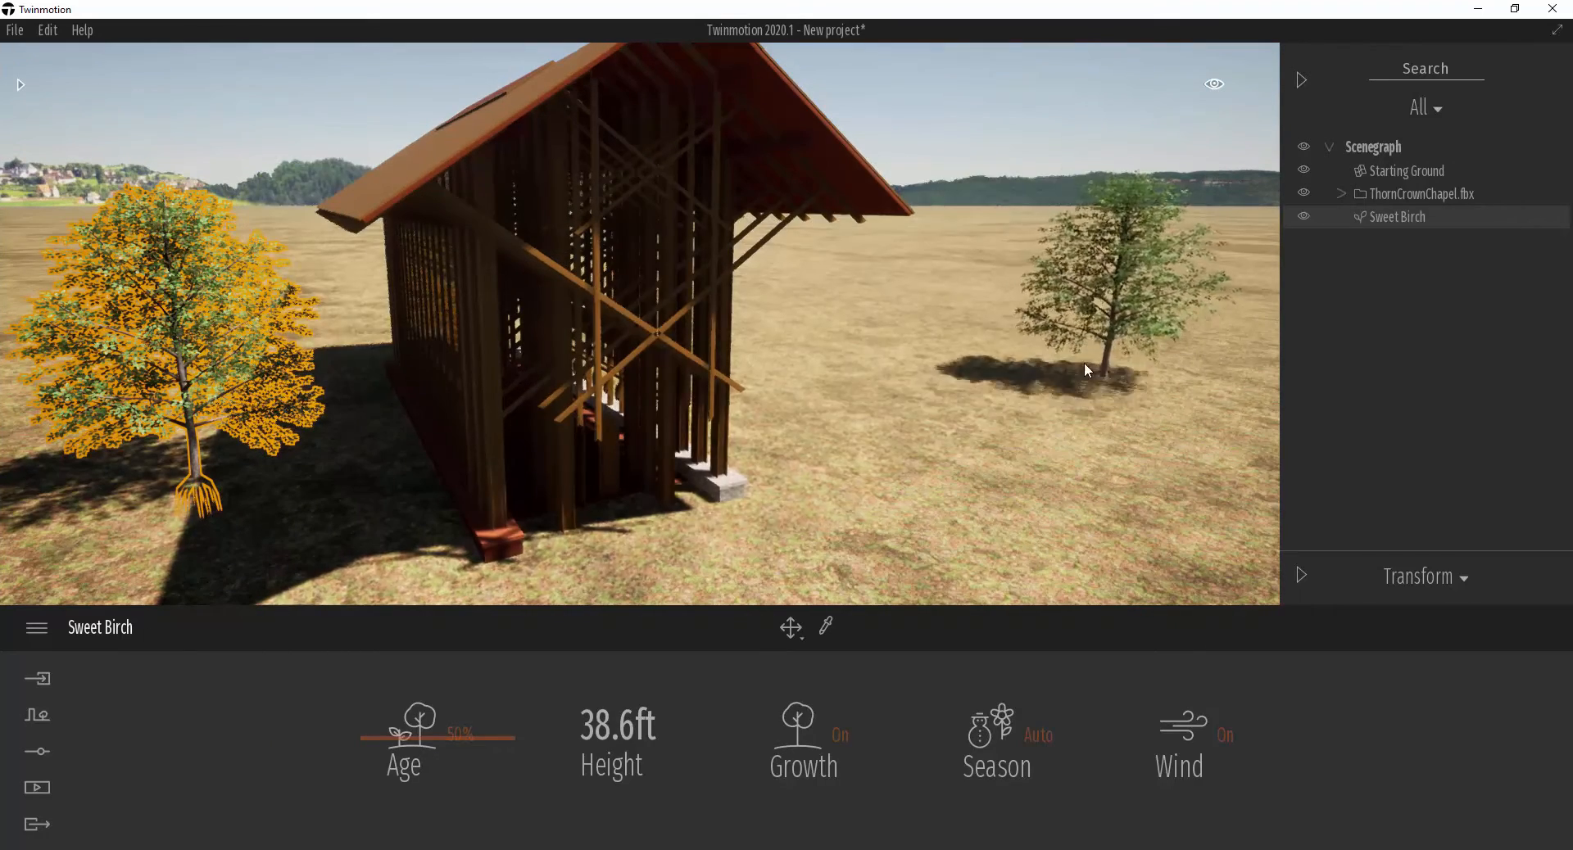
click(1078, 363)
key(Escape)
mouse_move(972, 386)
right_down()
mouse_move(997, 418)
mouse_move(969, 407)
mouse_move(982, 399)
right_up()
key(s)
key(s)
key(a)
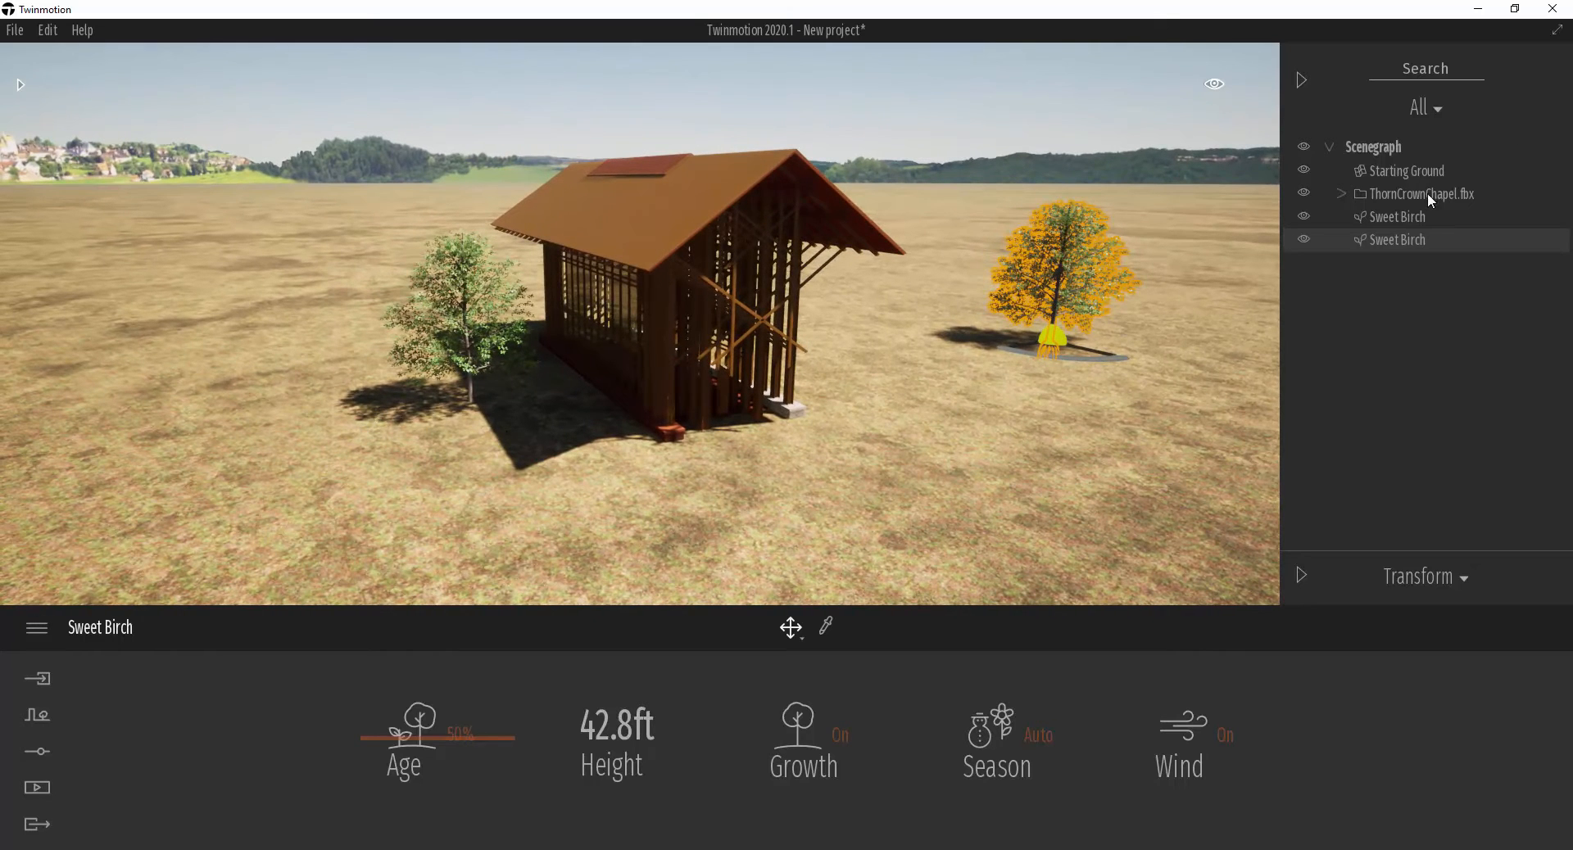
- Delete both individually placed Sweet Birch trees from the scene
ctrl+click(1394, 218)
key(Delete)
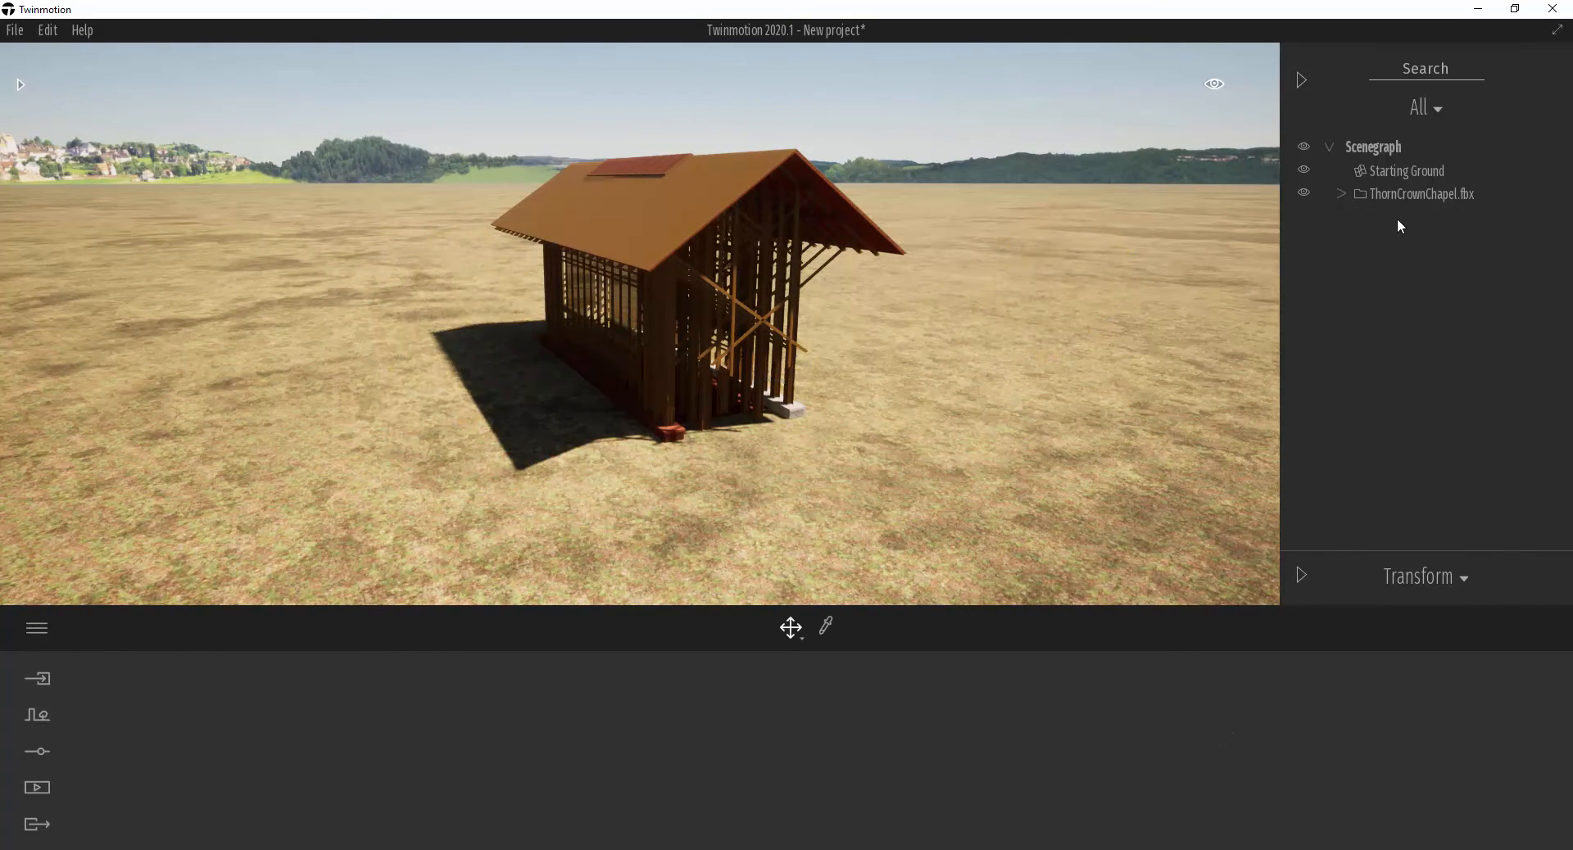
right_drag(514, 201, 526, 221)
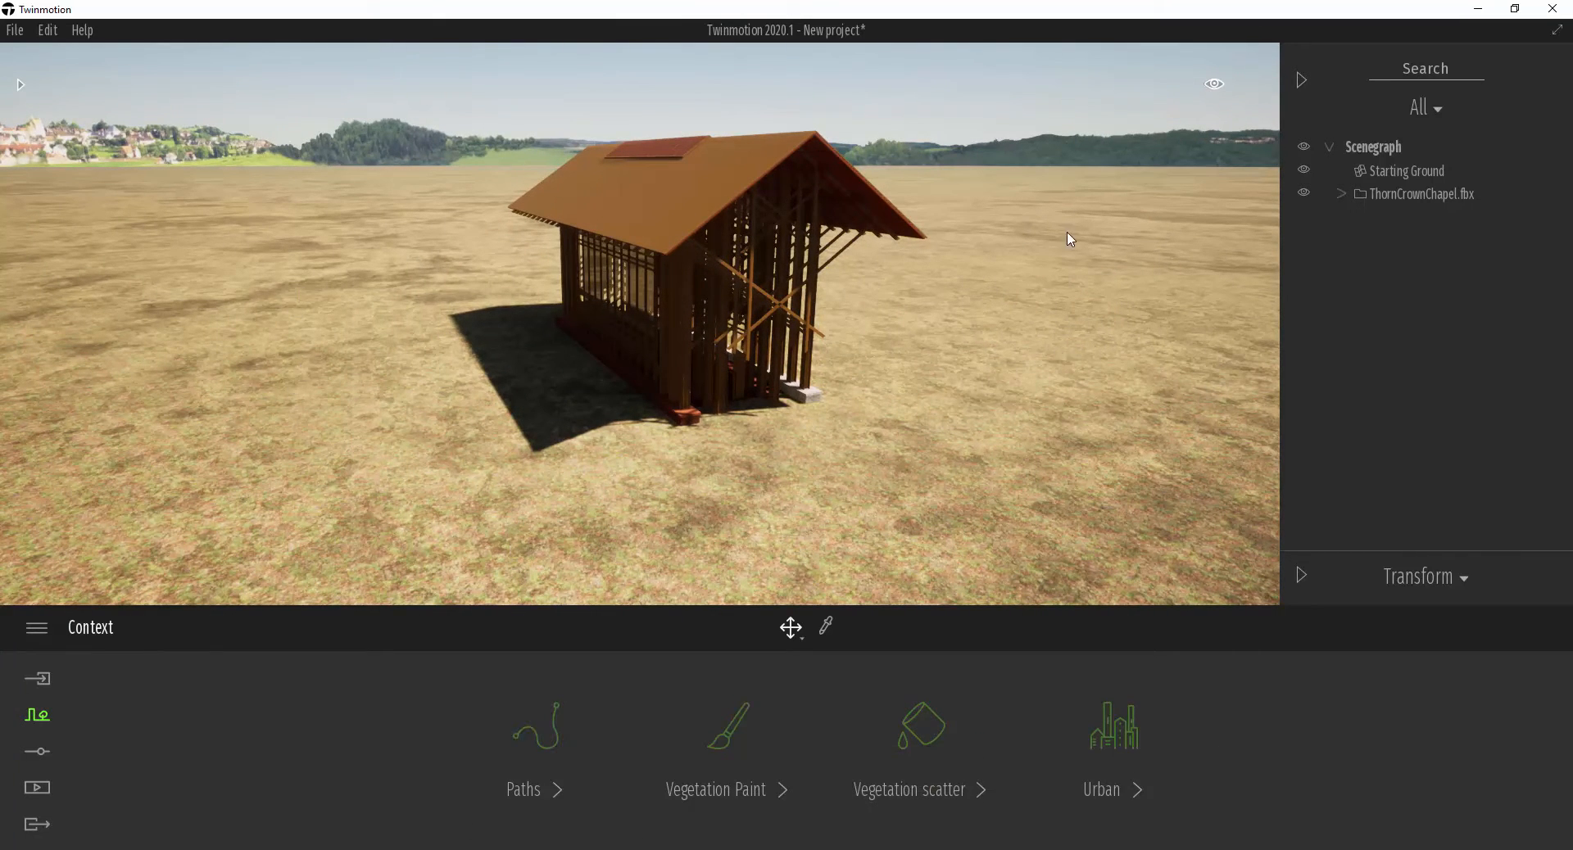
- Load Sweet Birch into the Vegetation Paint tool and set the brush diameter to 58.3 ft
click(20, 85)
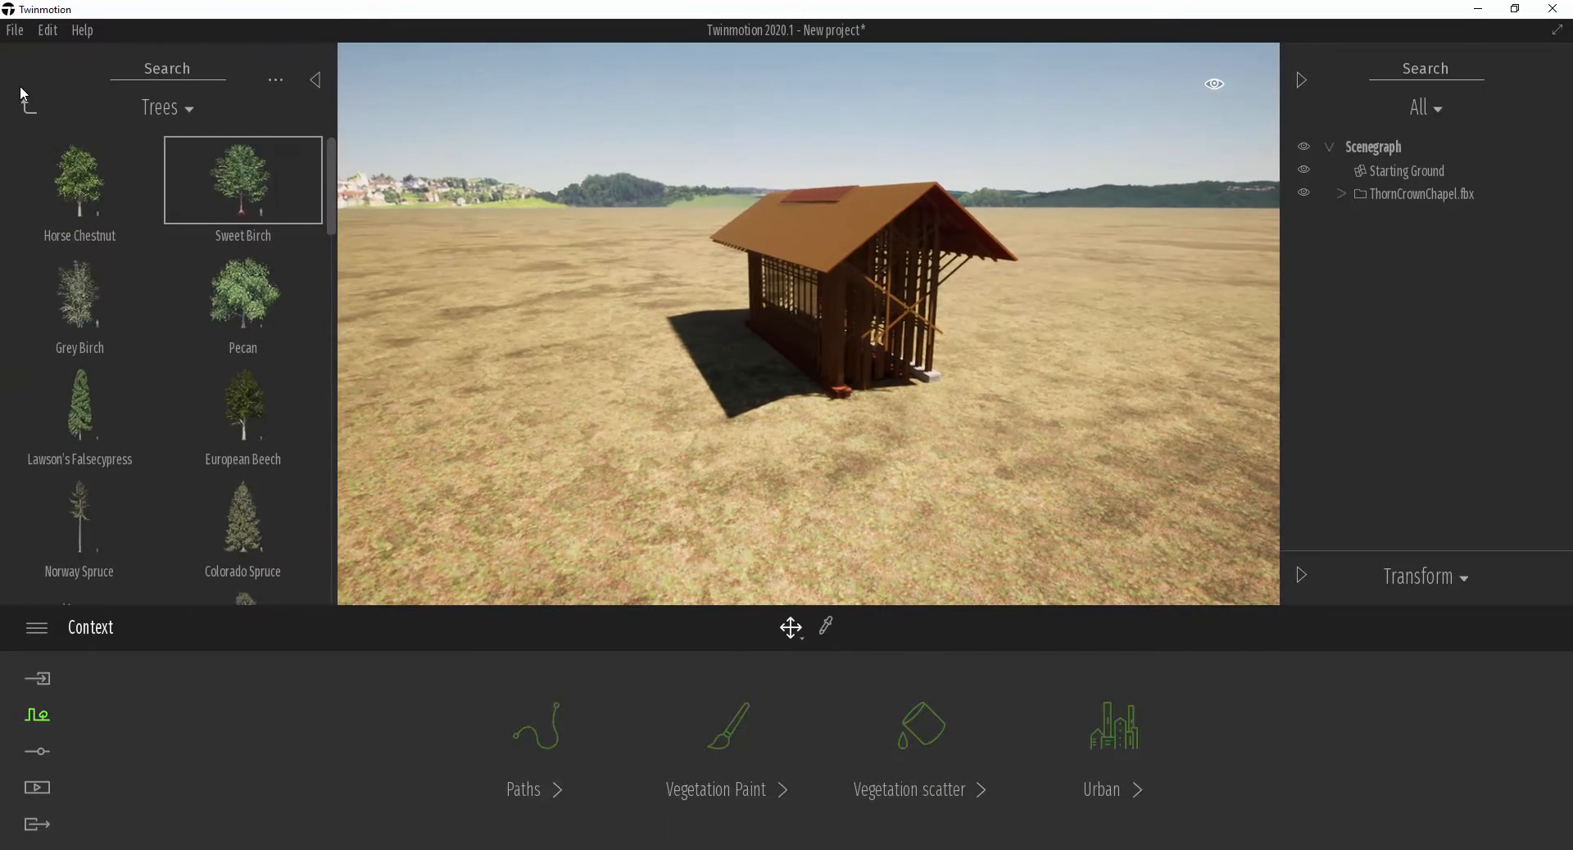
mouse_move(245, 218)
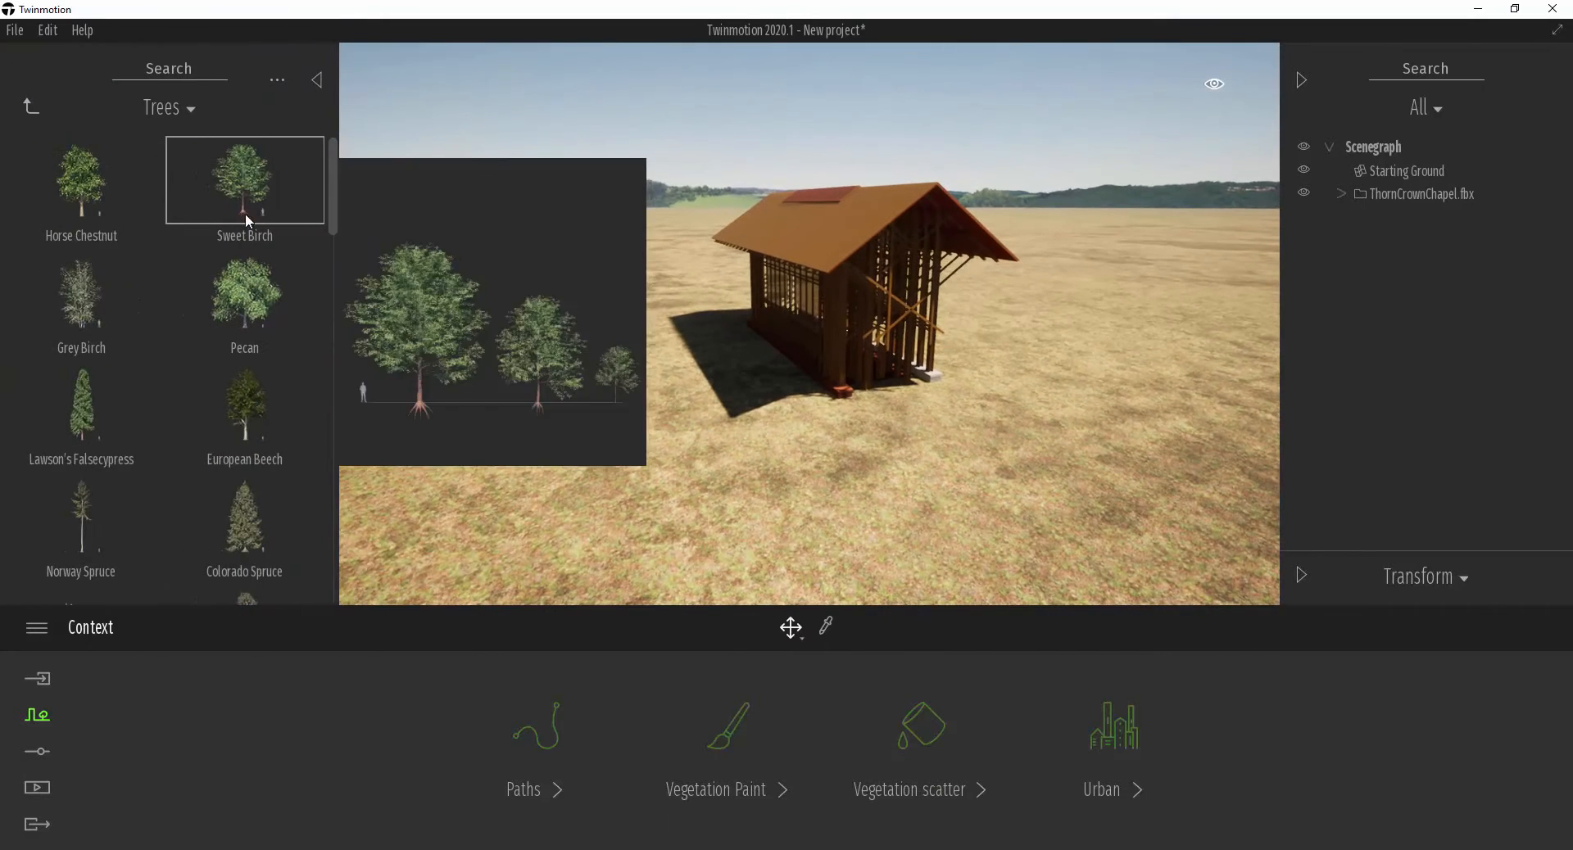
click(725, 737)
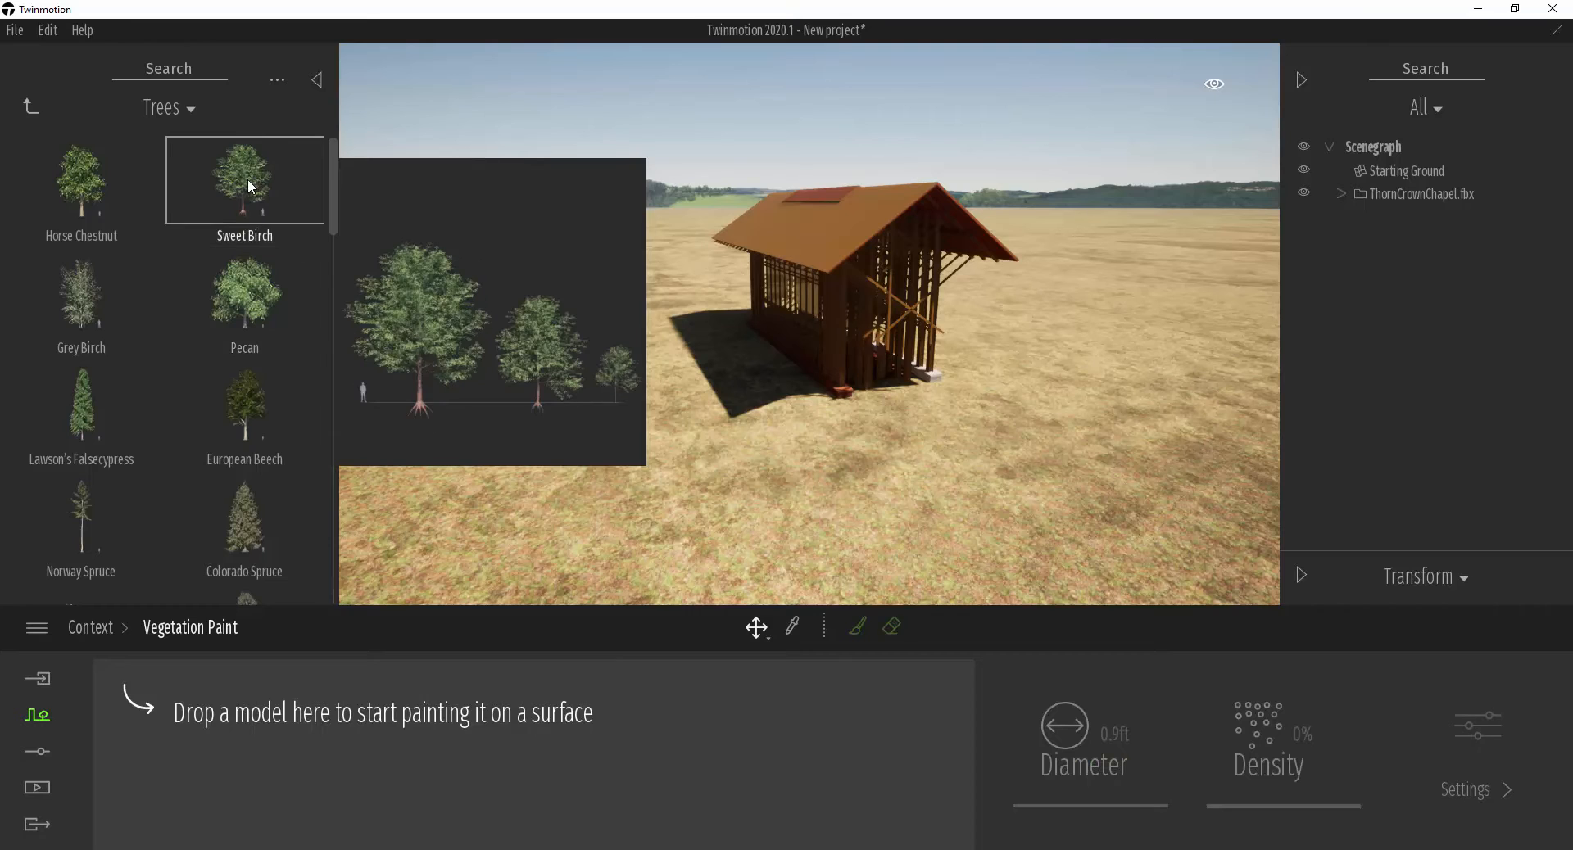
drag(235, 331, 253, 668)
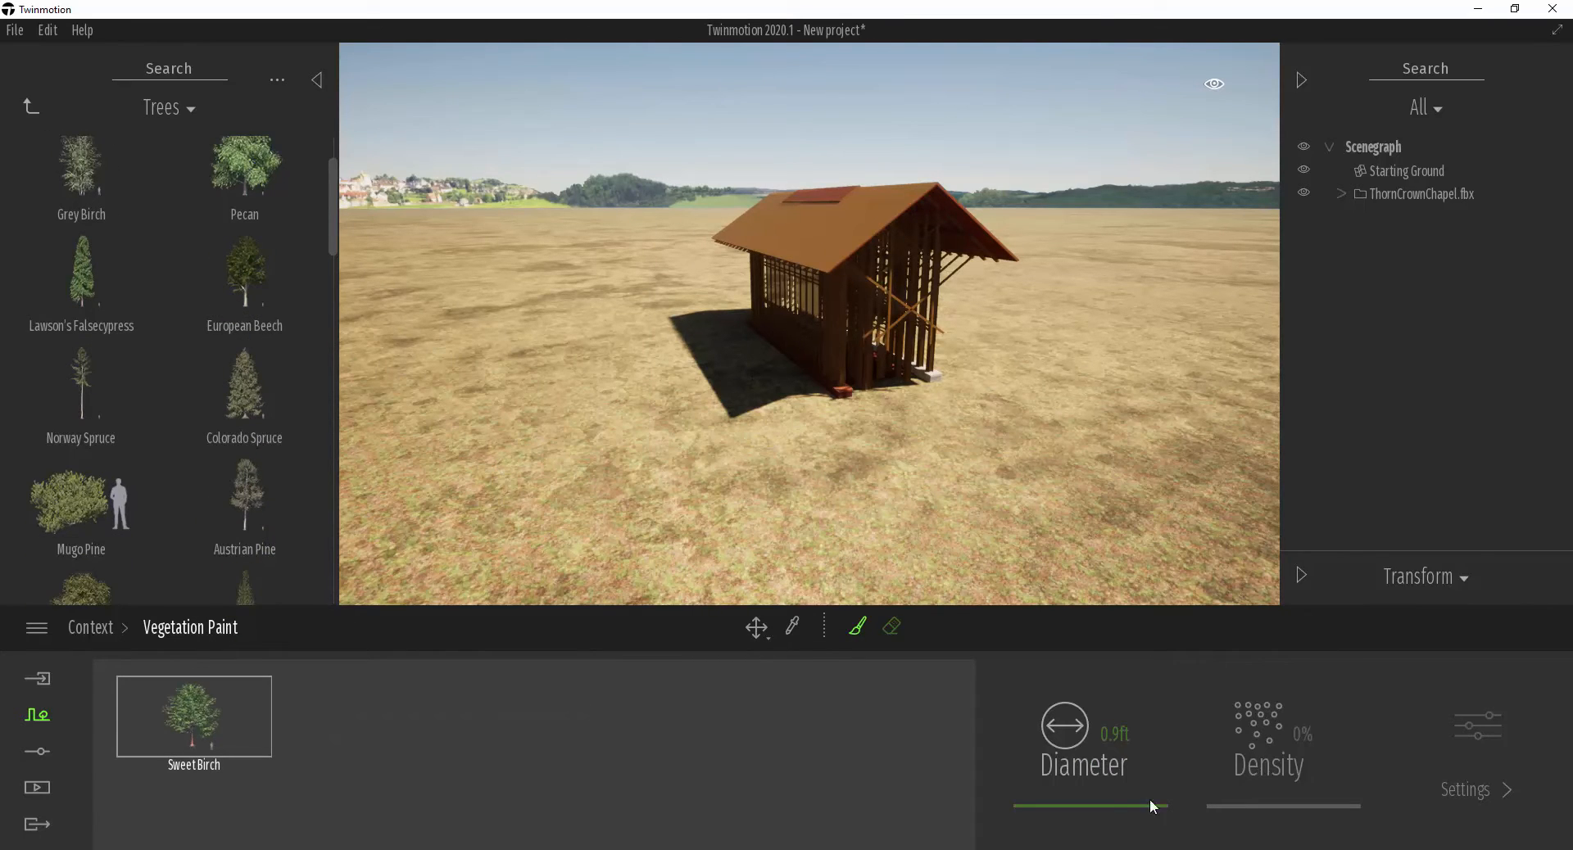
drag(1093, 804, 1096, 789)
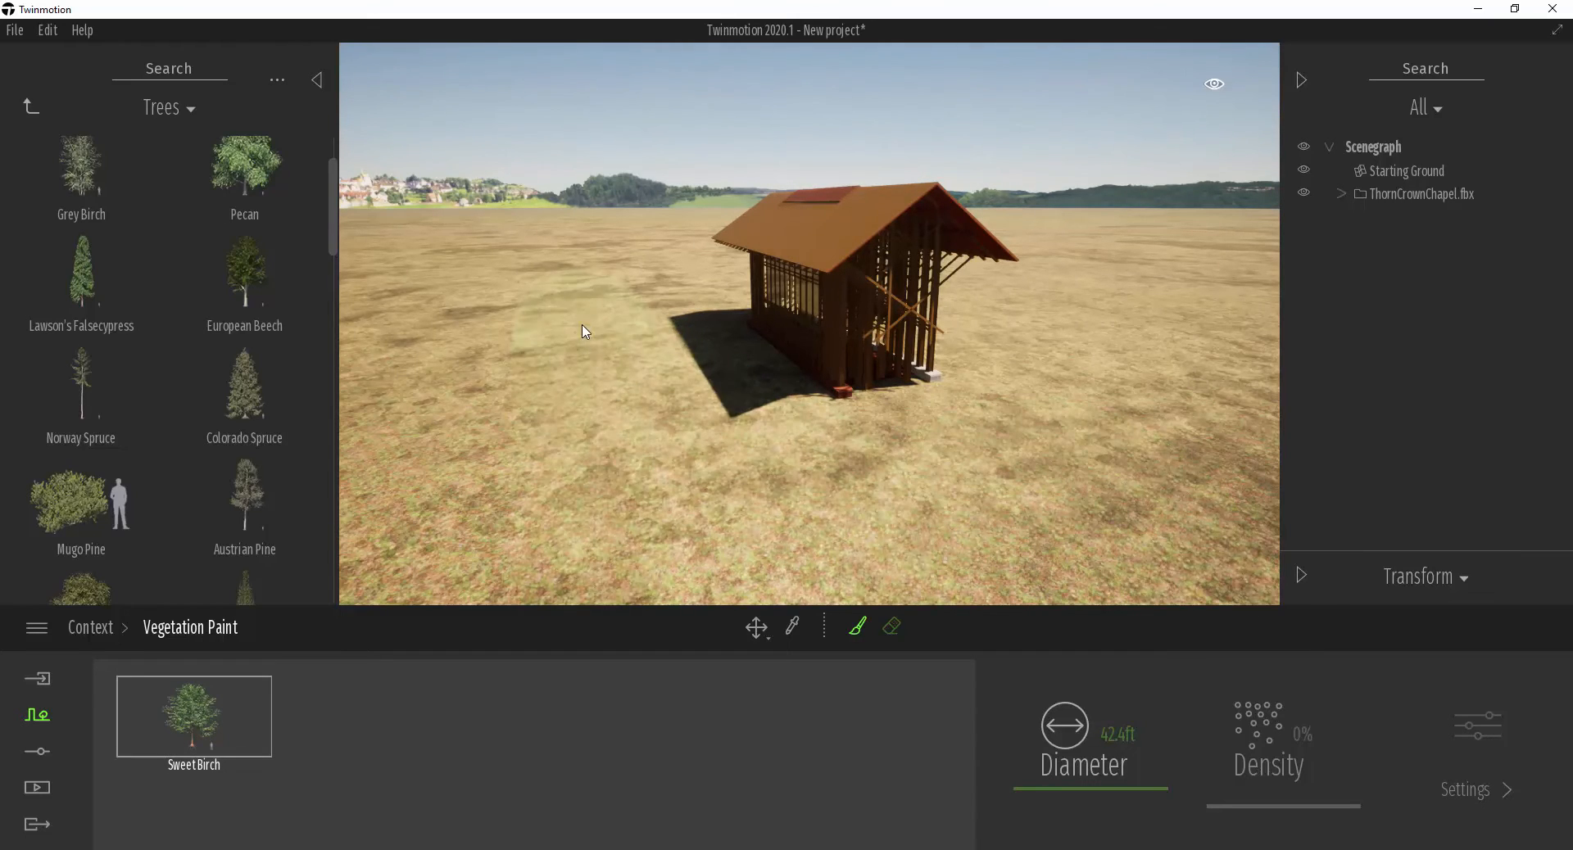
drag(1127, 788, 1124, 783)
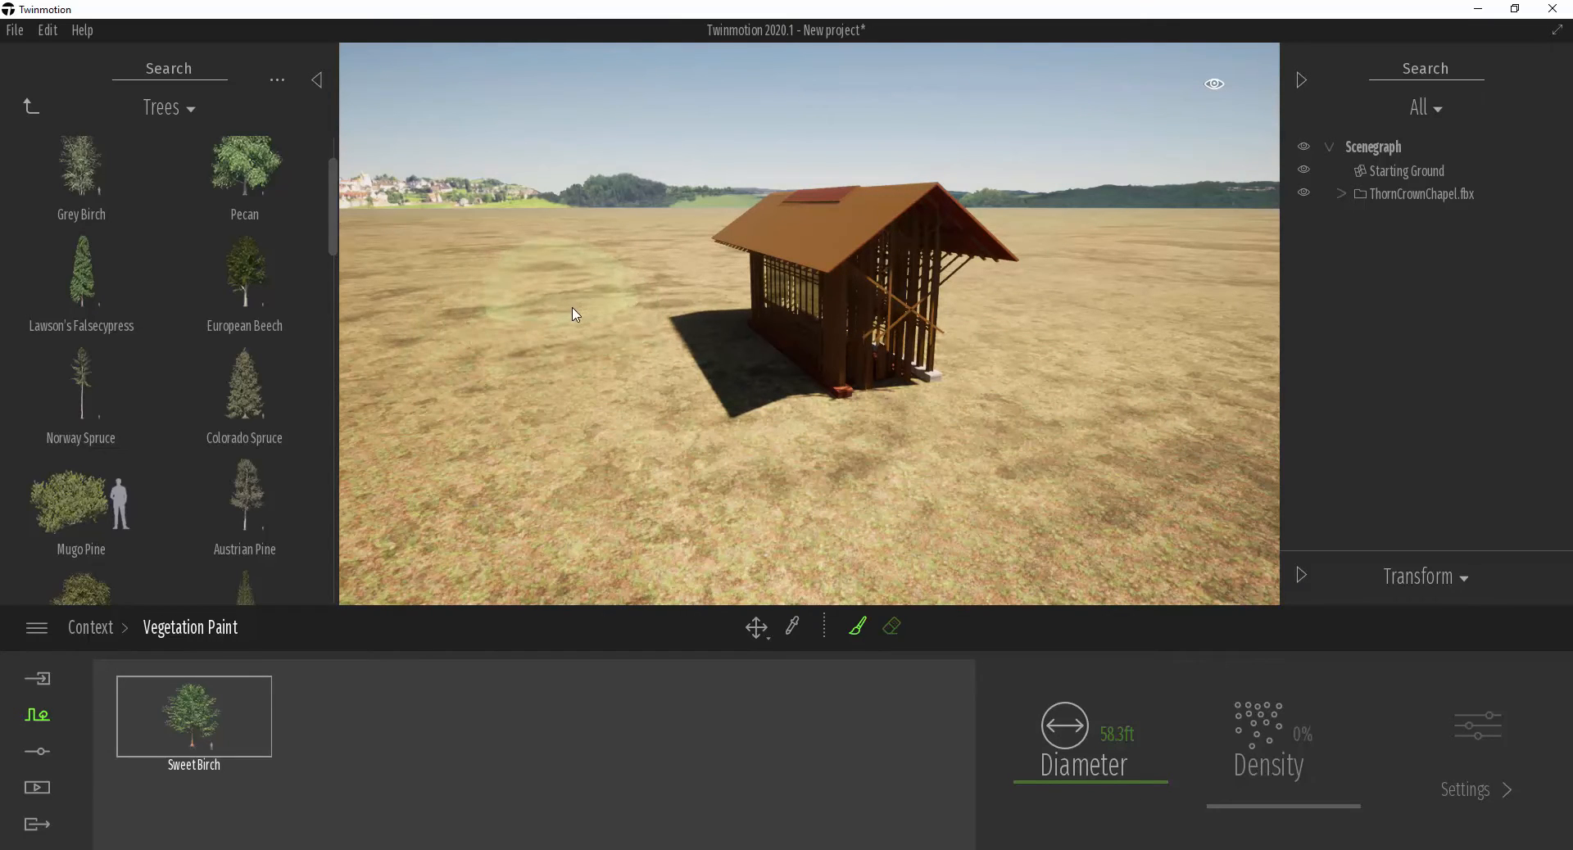
- Paint Sweet Birch trees across the ground in front of the chapel and along both of its sides
mouse_move(561, 369)
mouse_down()
mouse_move(580, 509)
mouse_move(820, 573)
mouse_up()
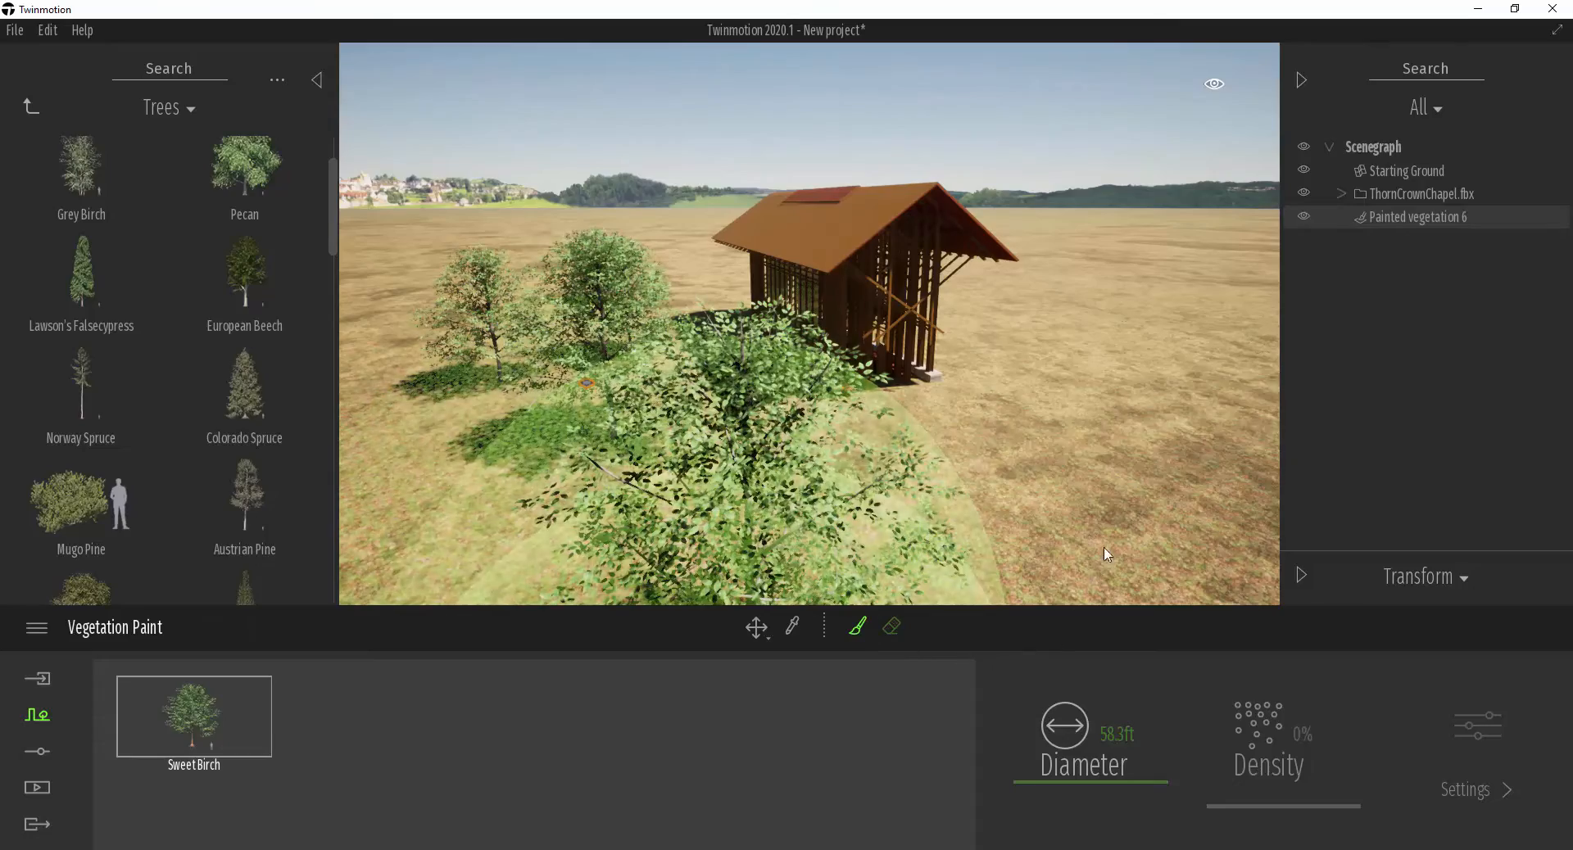
mouse_move(1105, 554)
mouse_down()
mouse_move(1106, 474)
mouse_move(1277, 342)
mouse_move(1188, 271)
mouse_move(1063, 295)
mouse_up()
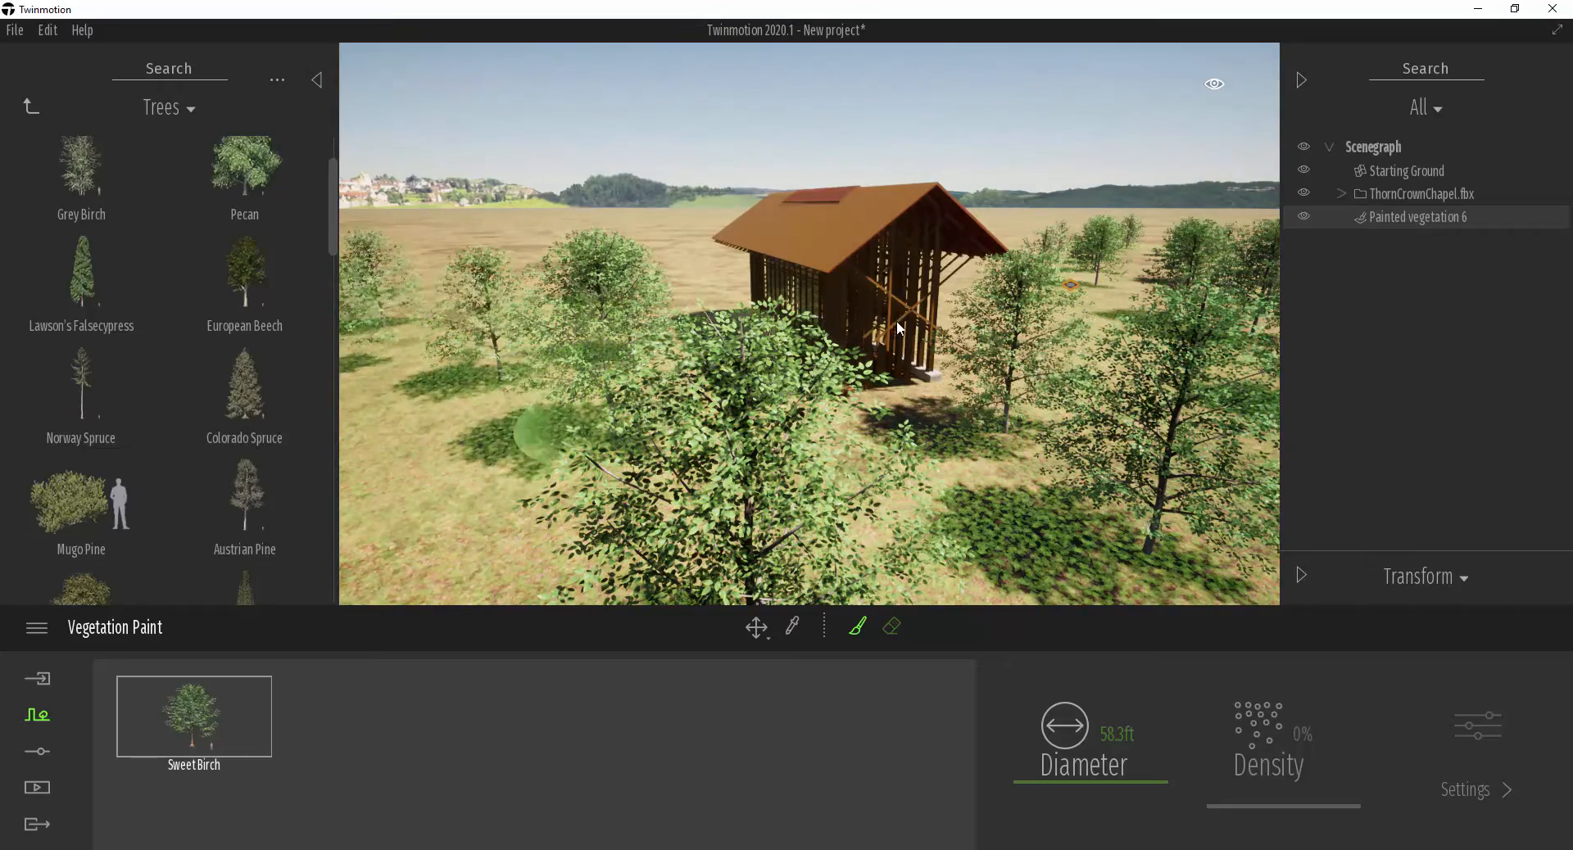
right_drag(897, 327, 897, 321)
scroll(898, 321, down, 3)
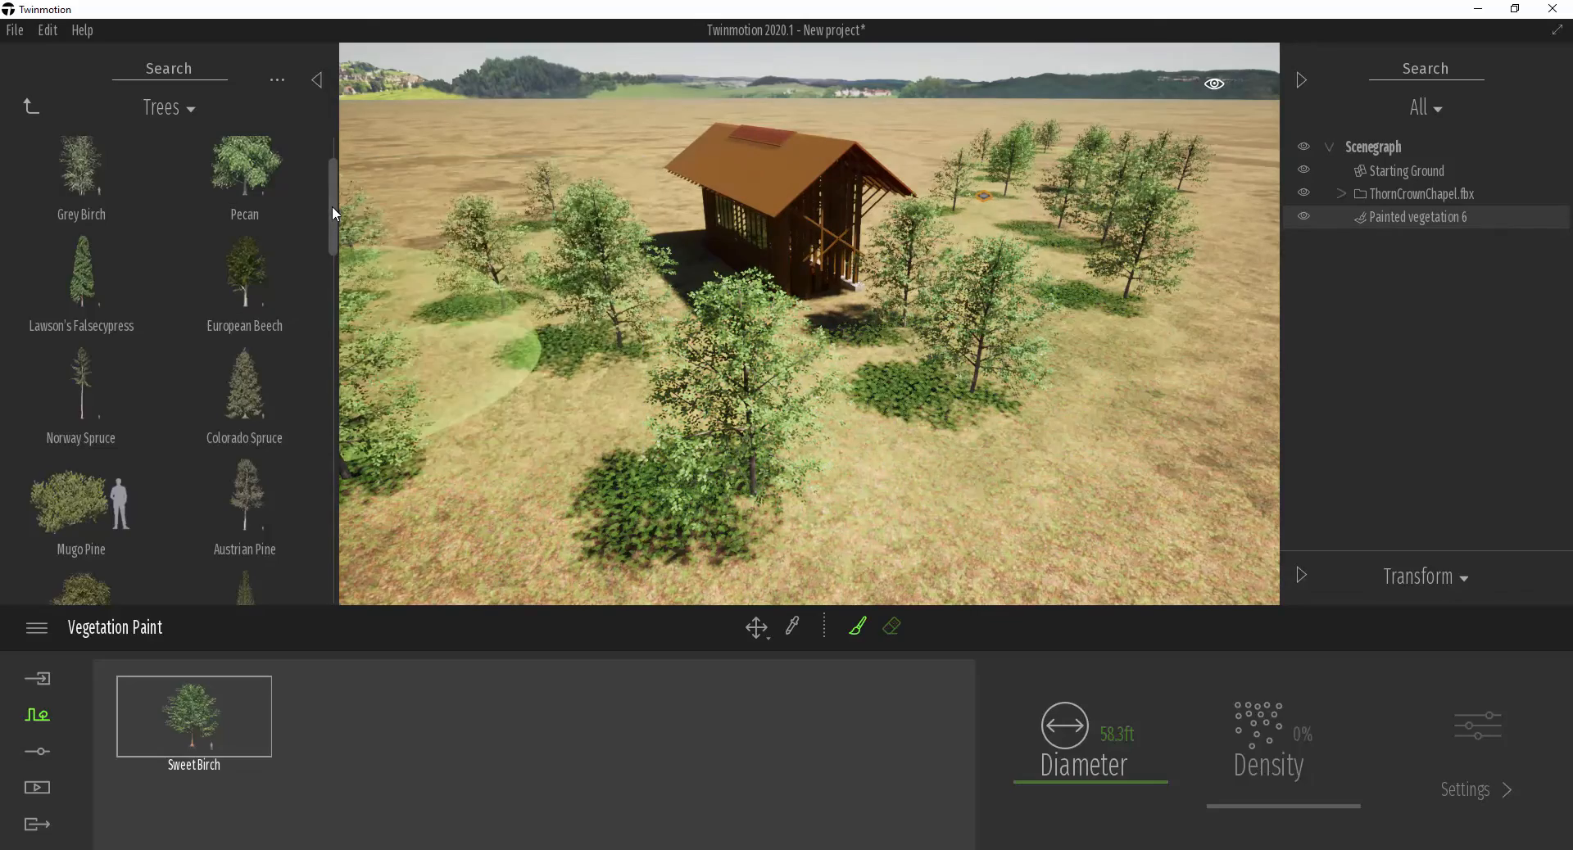
- Add Colorado Spruce and Turkey Oak to the painted vegetation and paint both among the birches around the chapel
drag(334, 199, 335, 172)
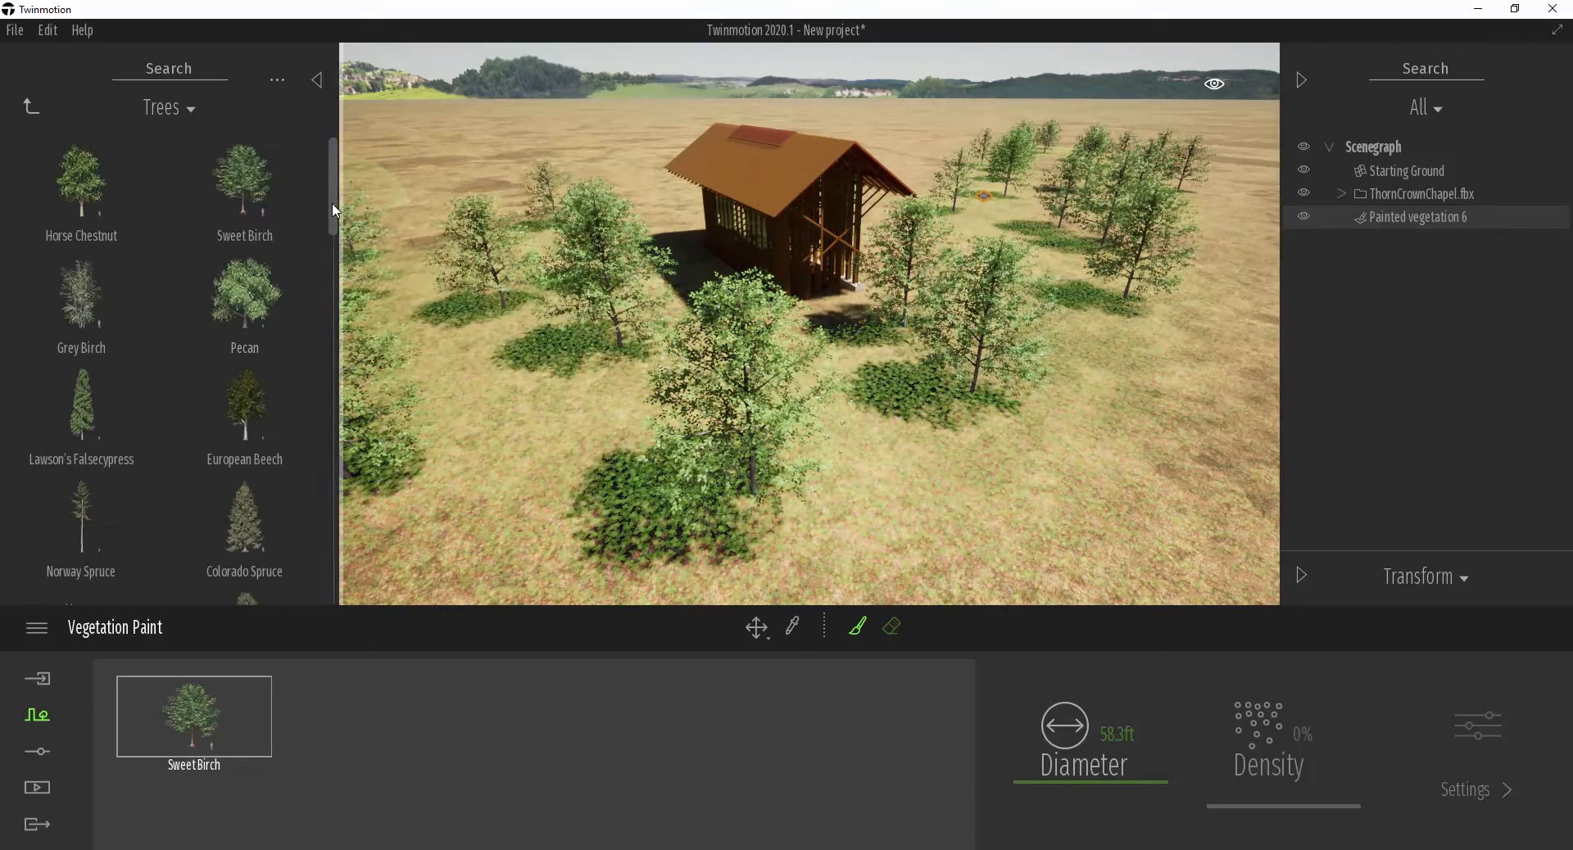
scroll(332, 218, down, 3)
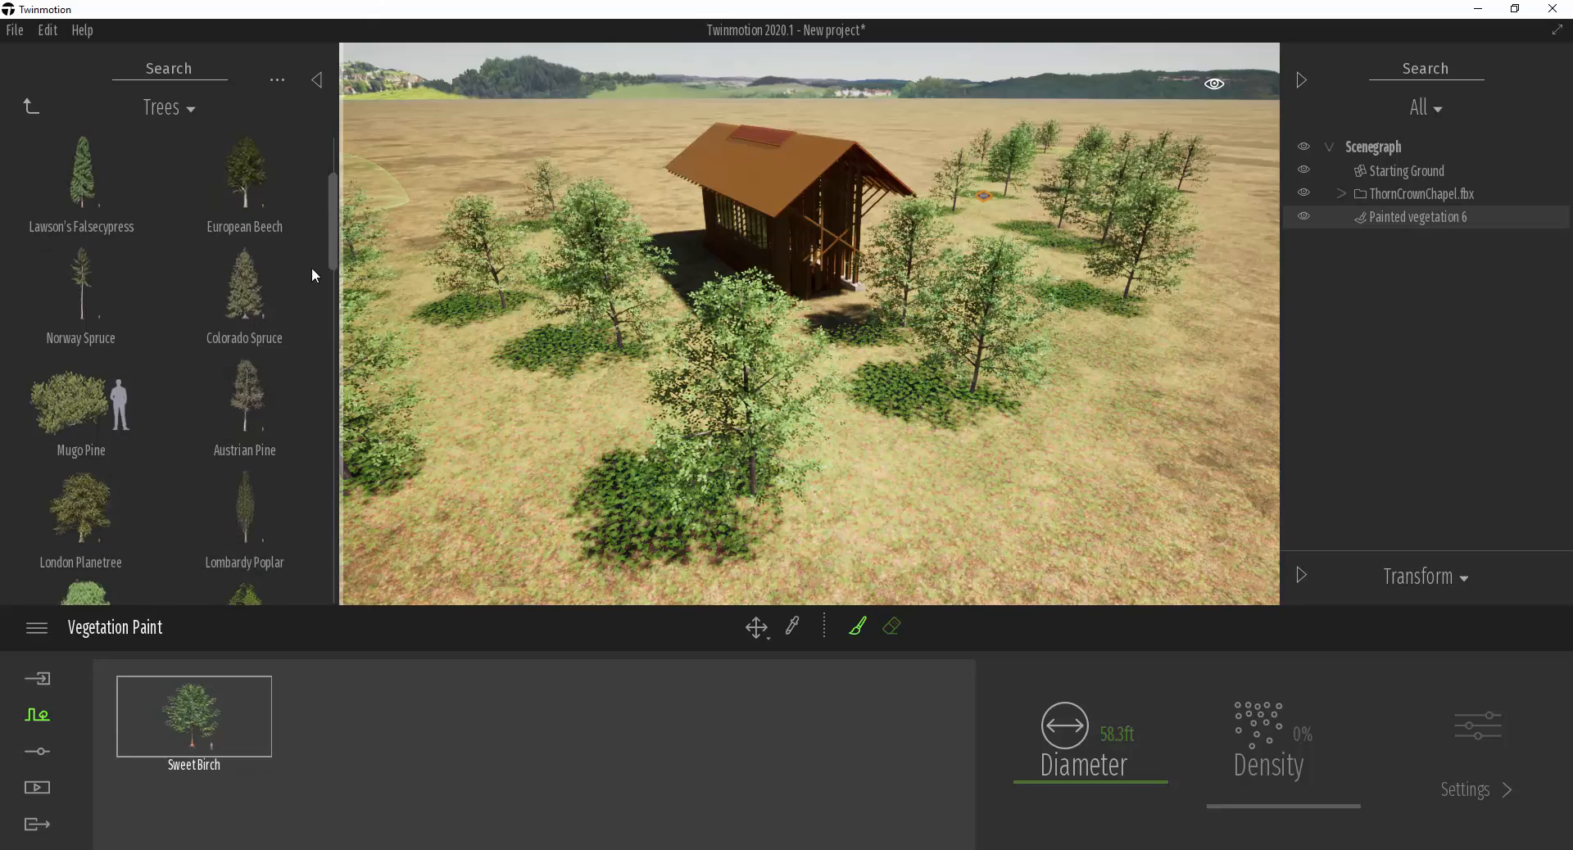
drag(239, 306, 372, 688)
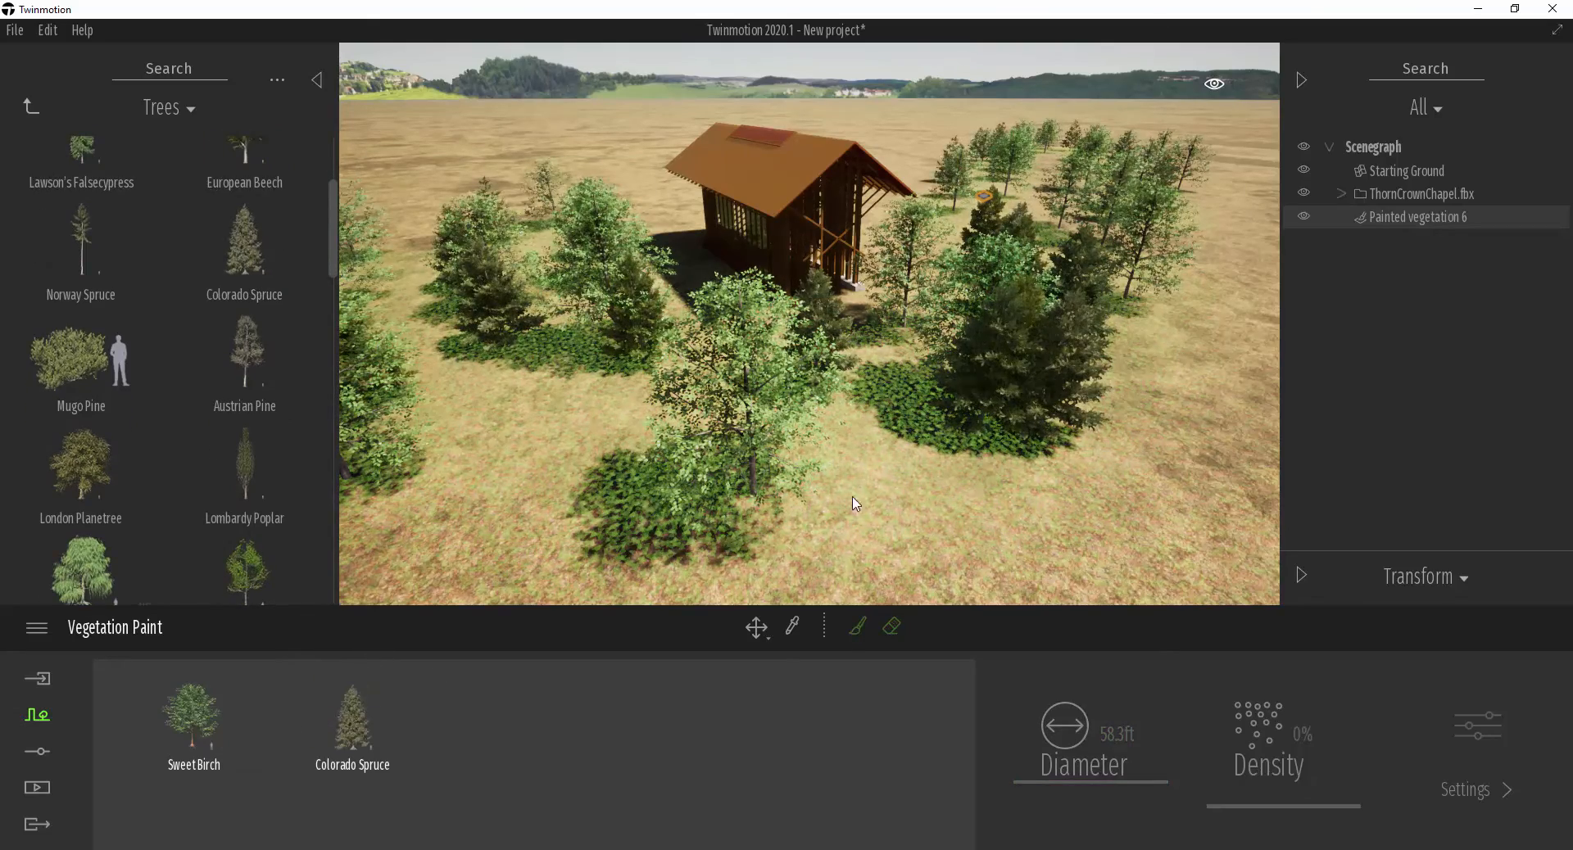
drag(329, 251, 323, 518)
drag(228, 423, 463, 726)
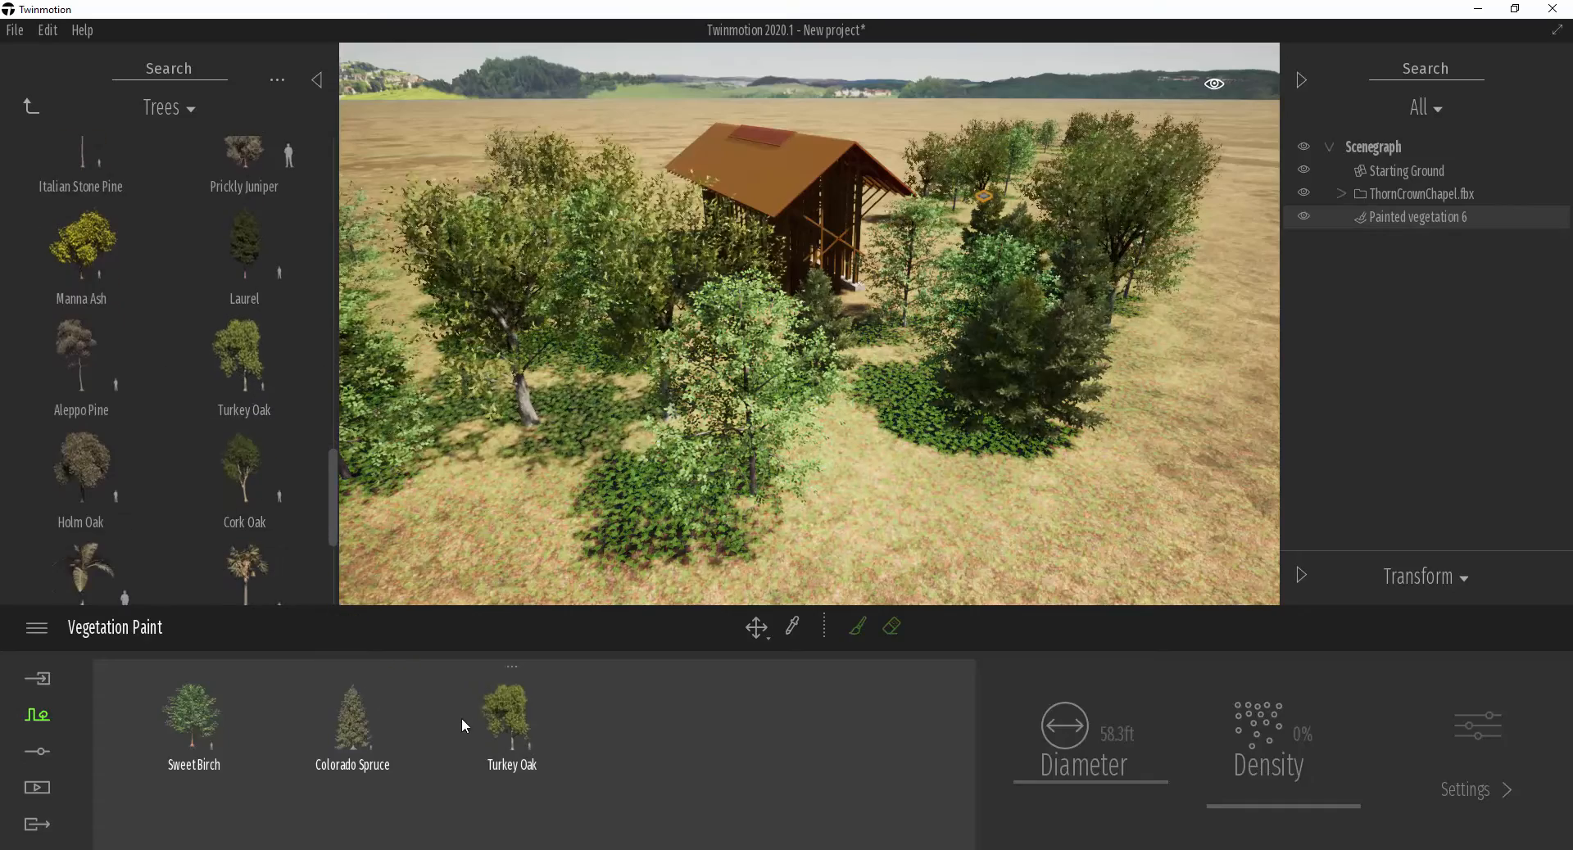
- Set the Turkey Oak's density to 42% and increase the age of its trees
right_drag(671, 376, 696, 422)
key(w)
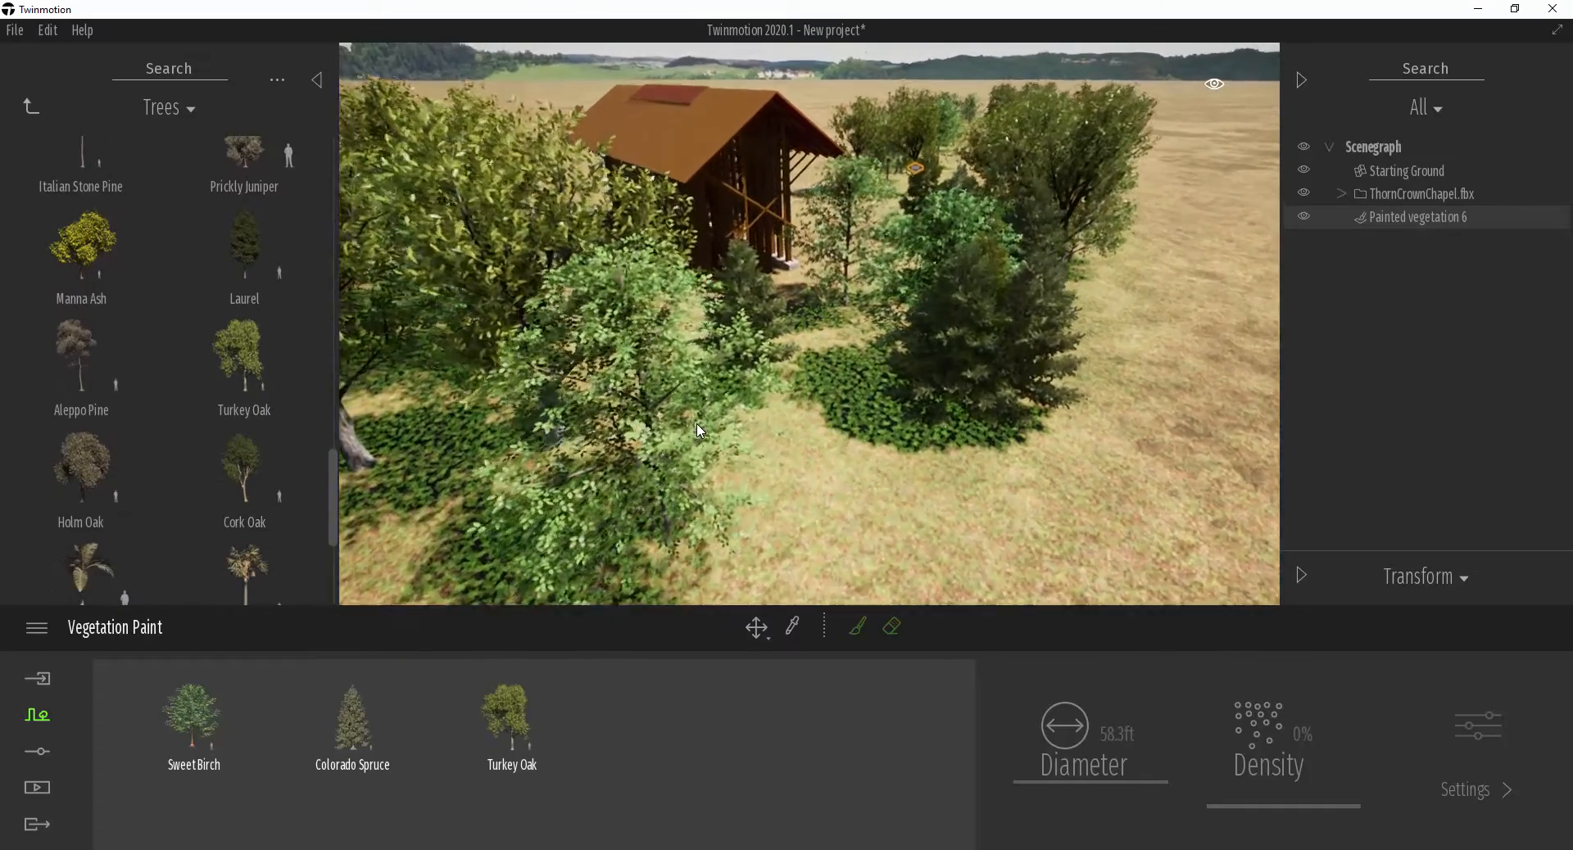
scroll(695, 427, up, 5)
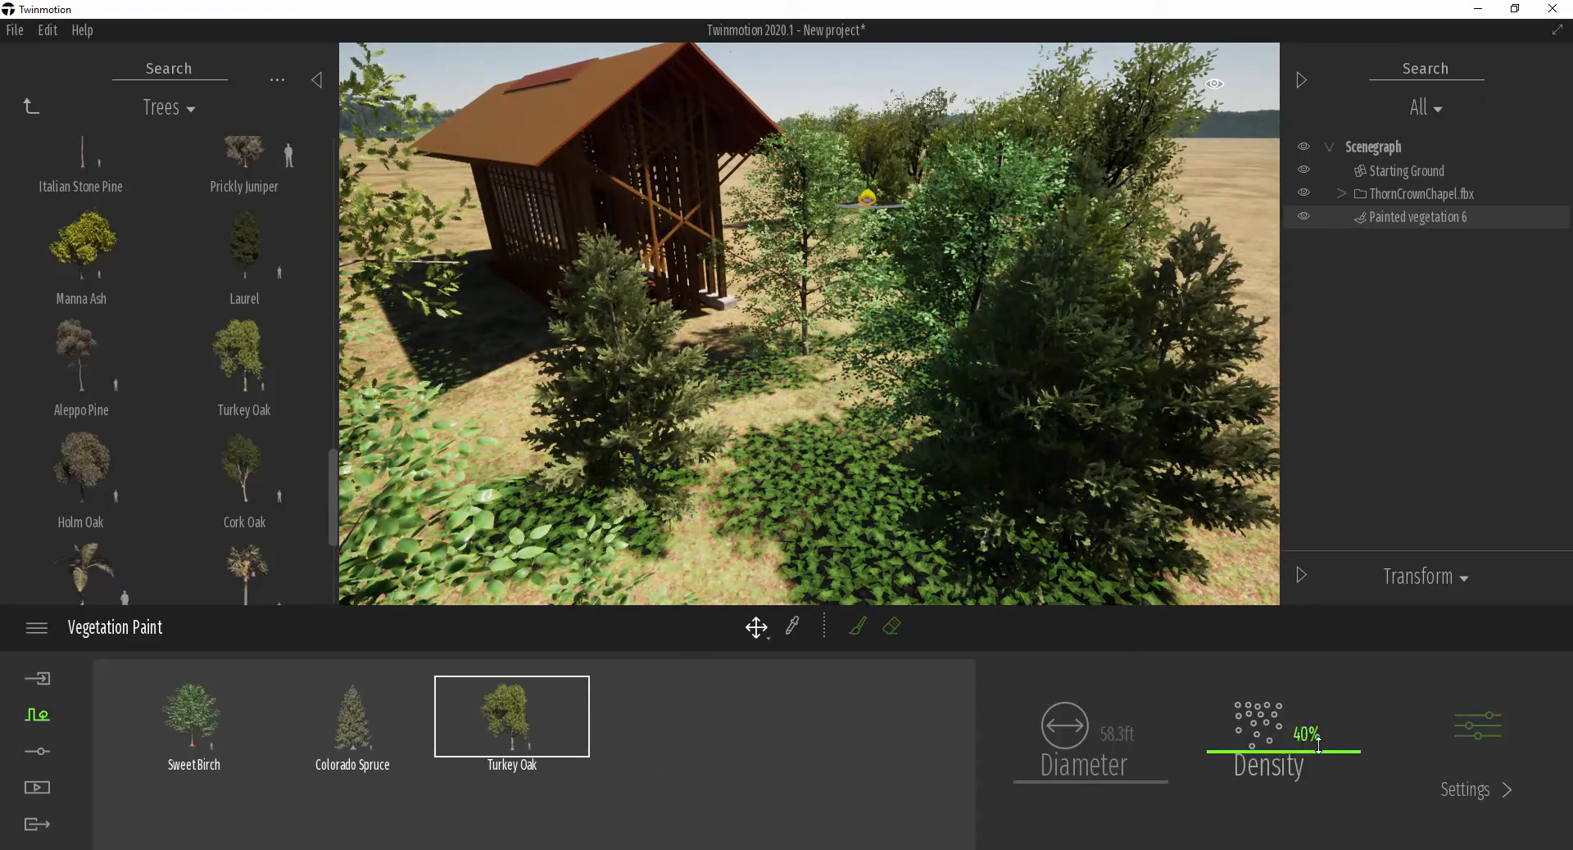
drag(1318, 744, 1318, 743)
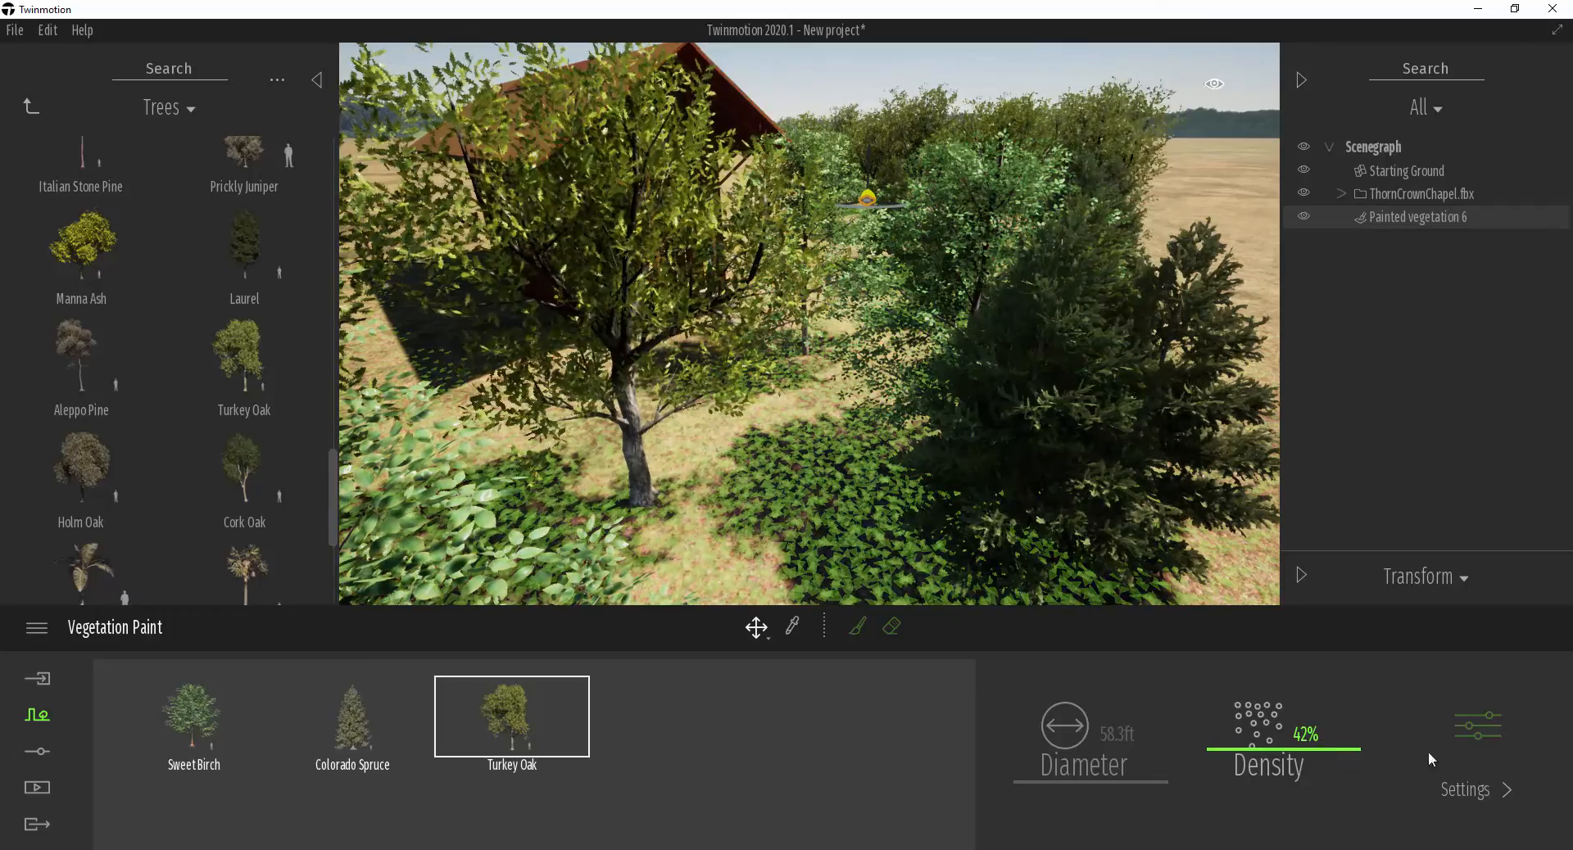
click(1478, 728)
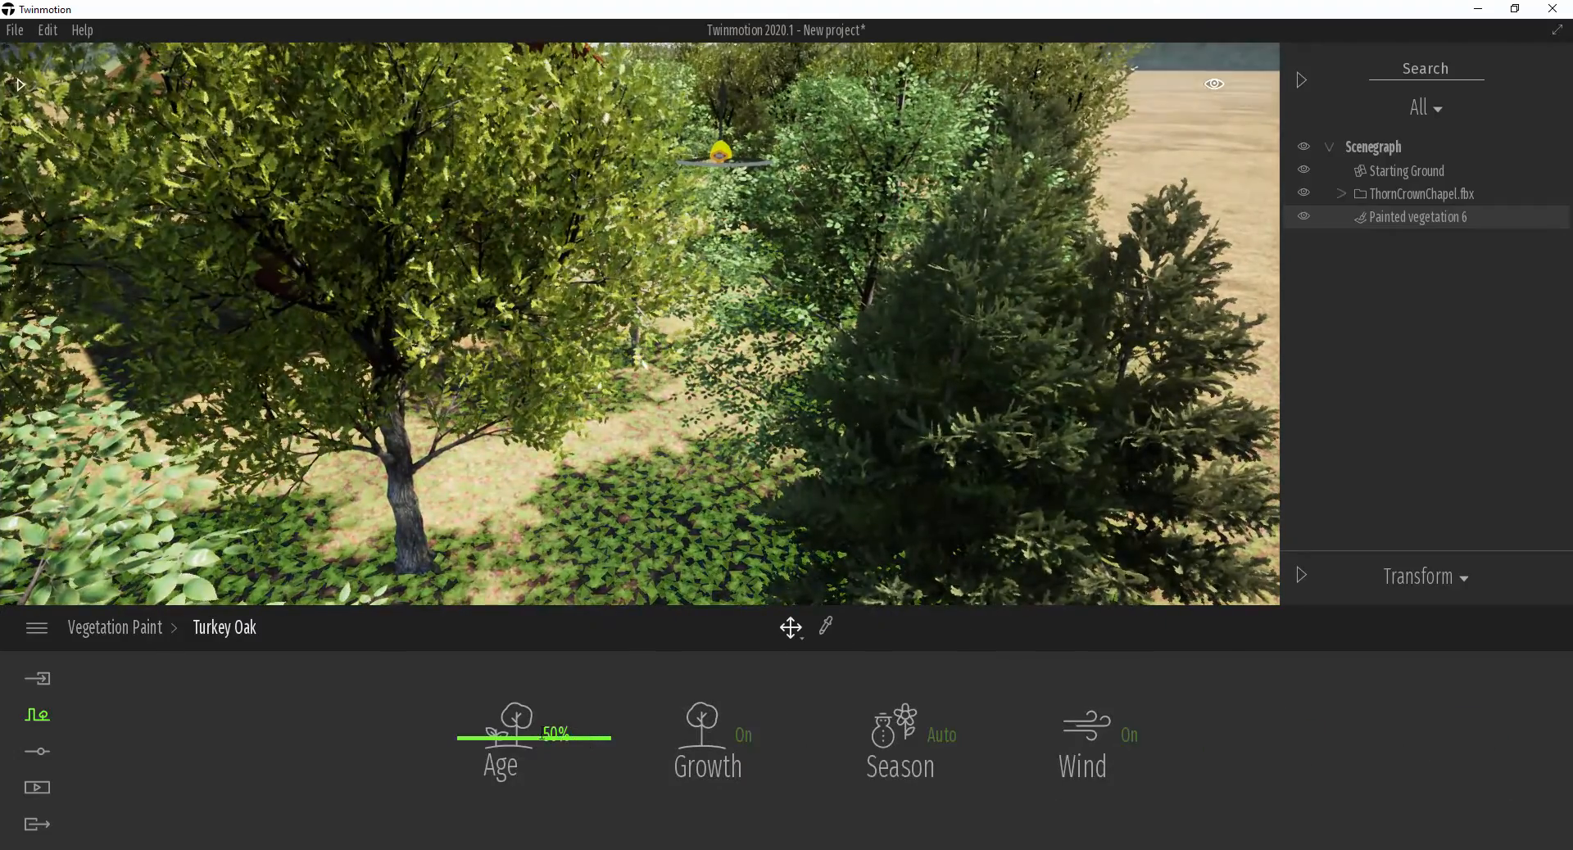
drag(516, 740, 523, 724)
click(156, 628)
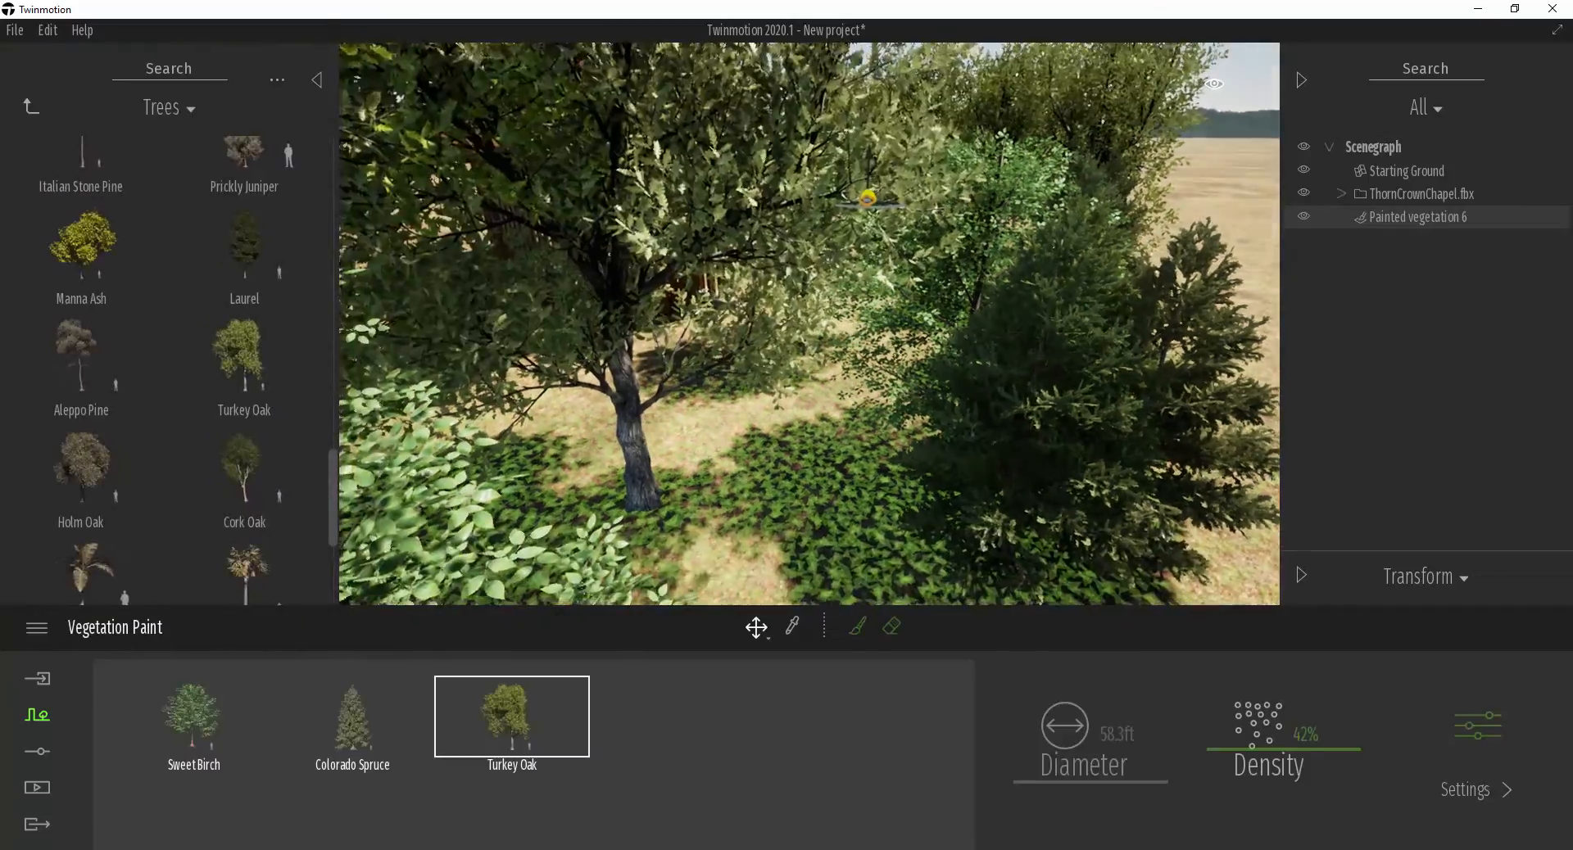
- Examine the painted trees up close while moving through them to the chapel's front entrance
key(s)
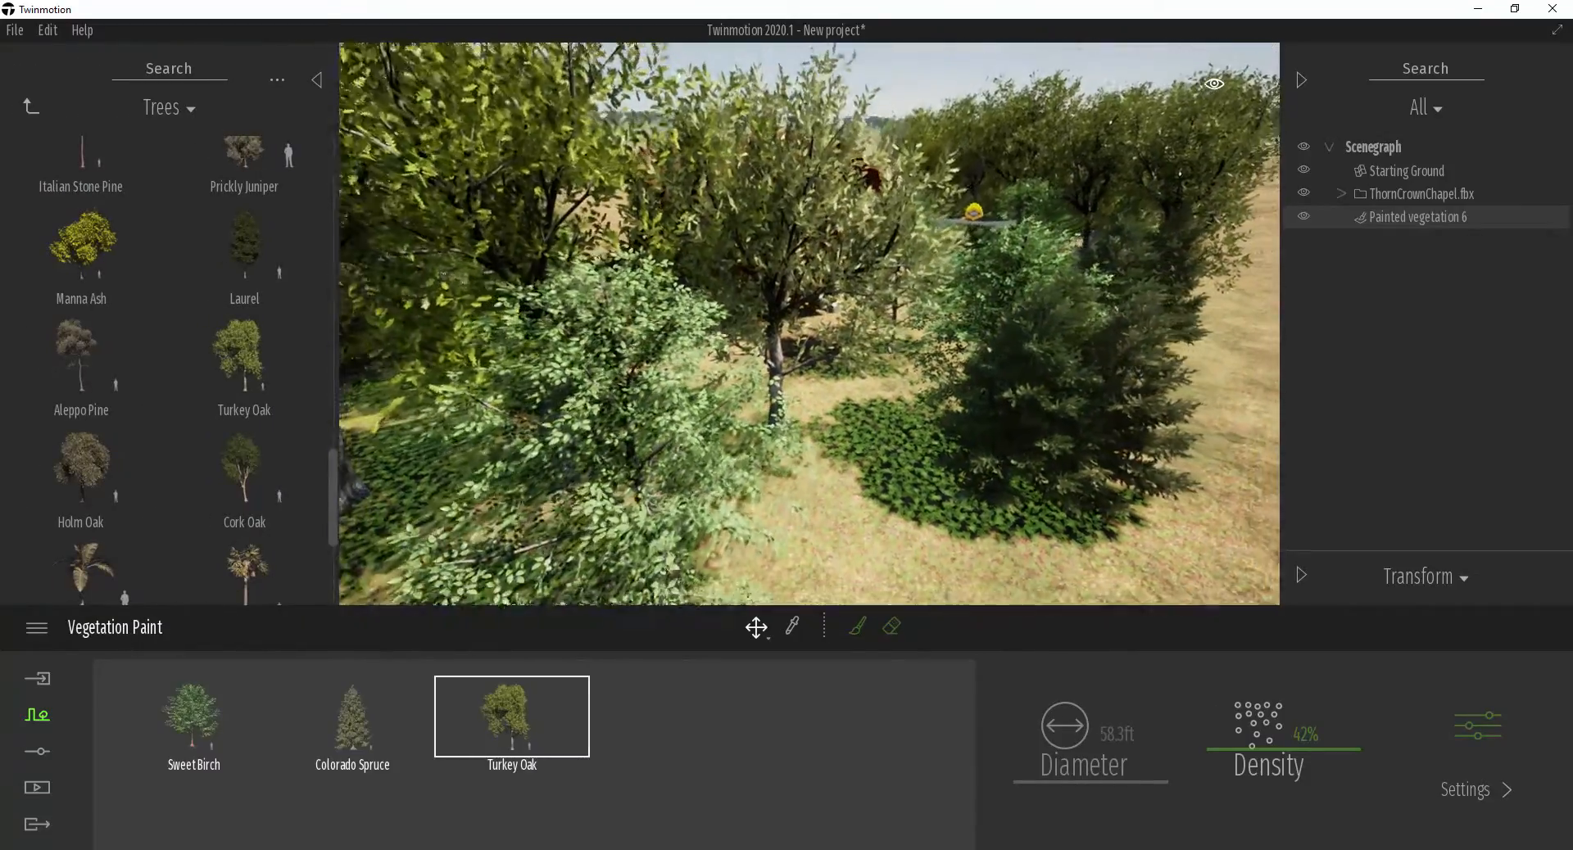
key(w)
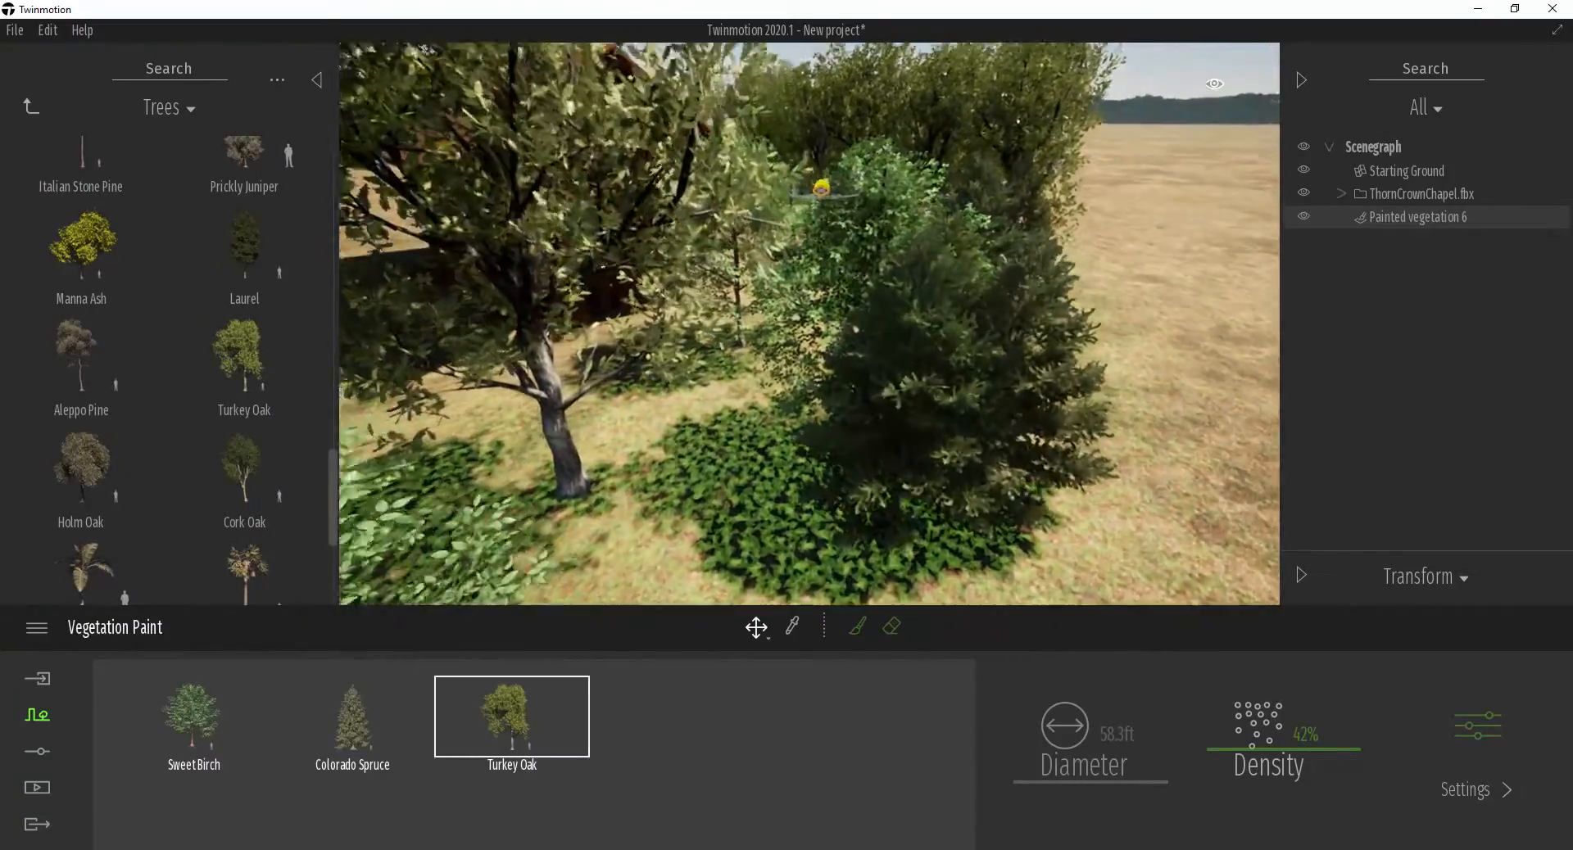
key(w)
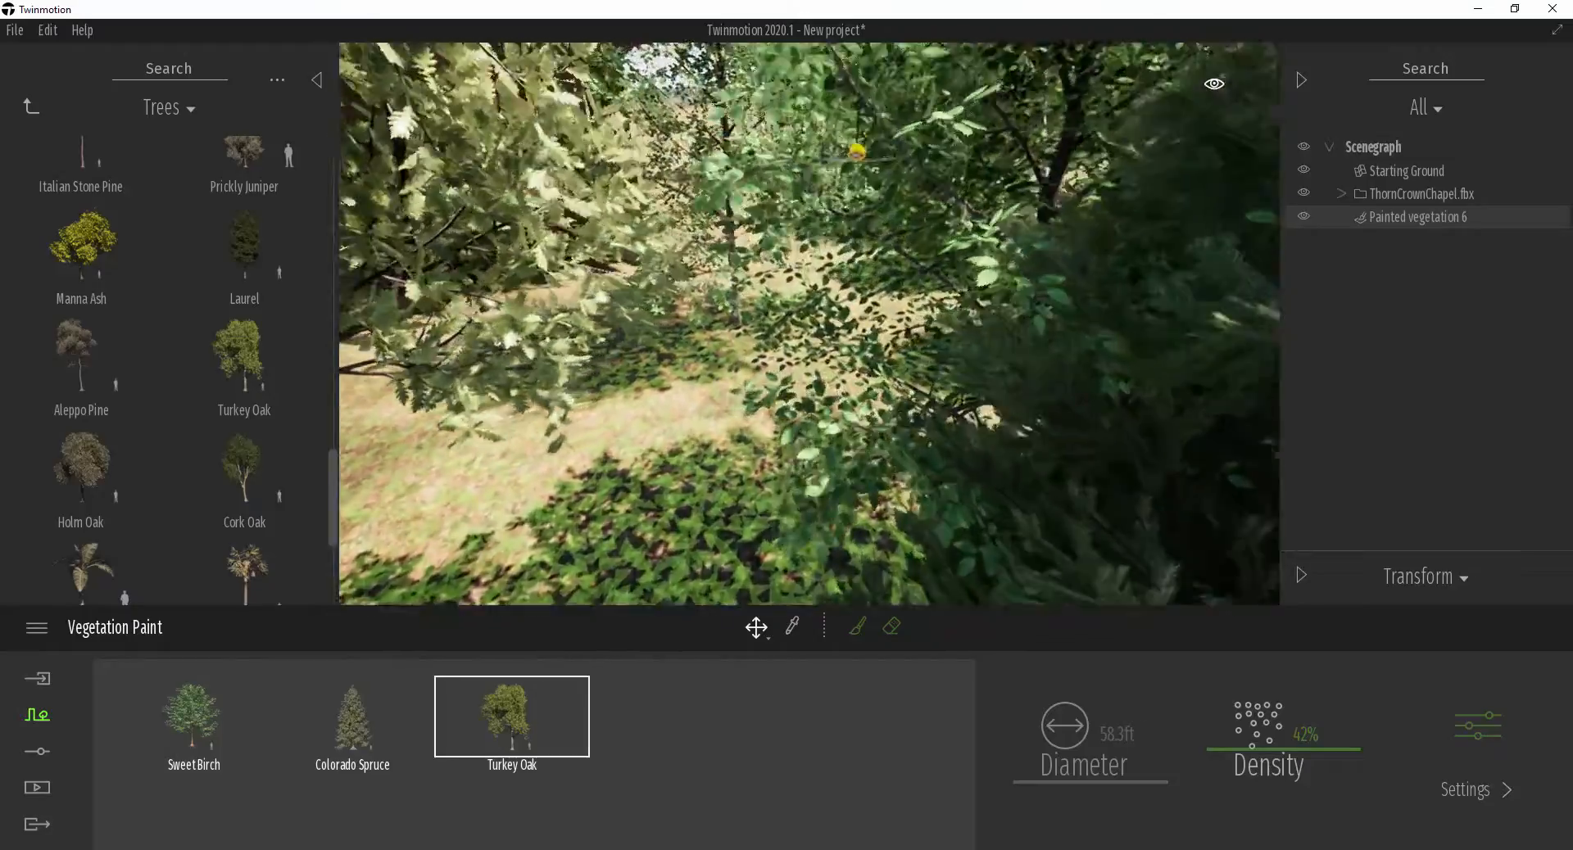
key(w)
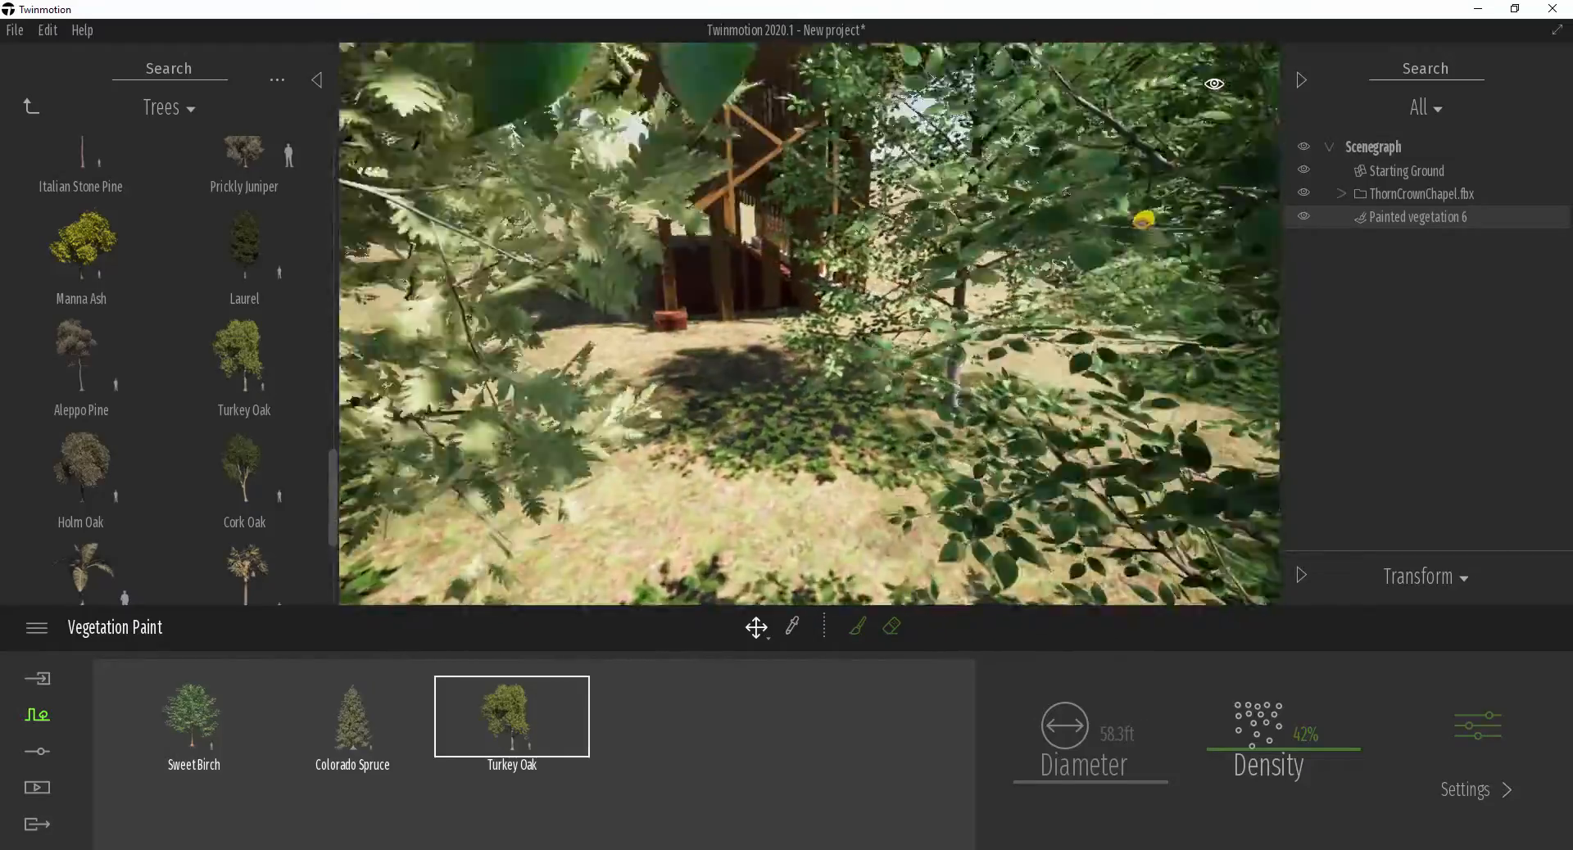
key(w)
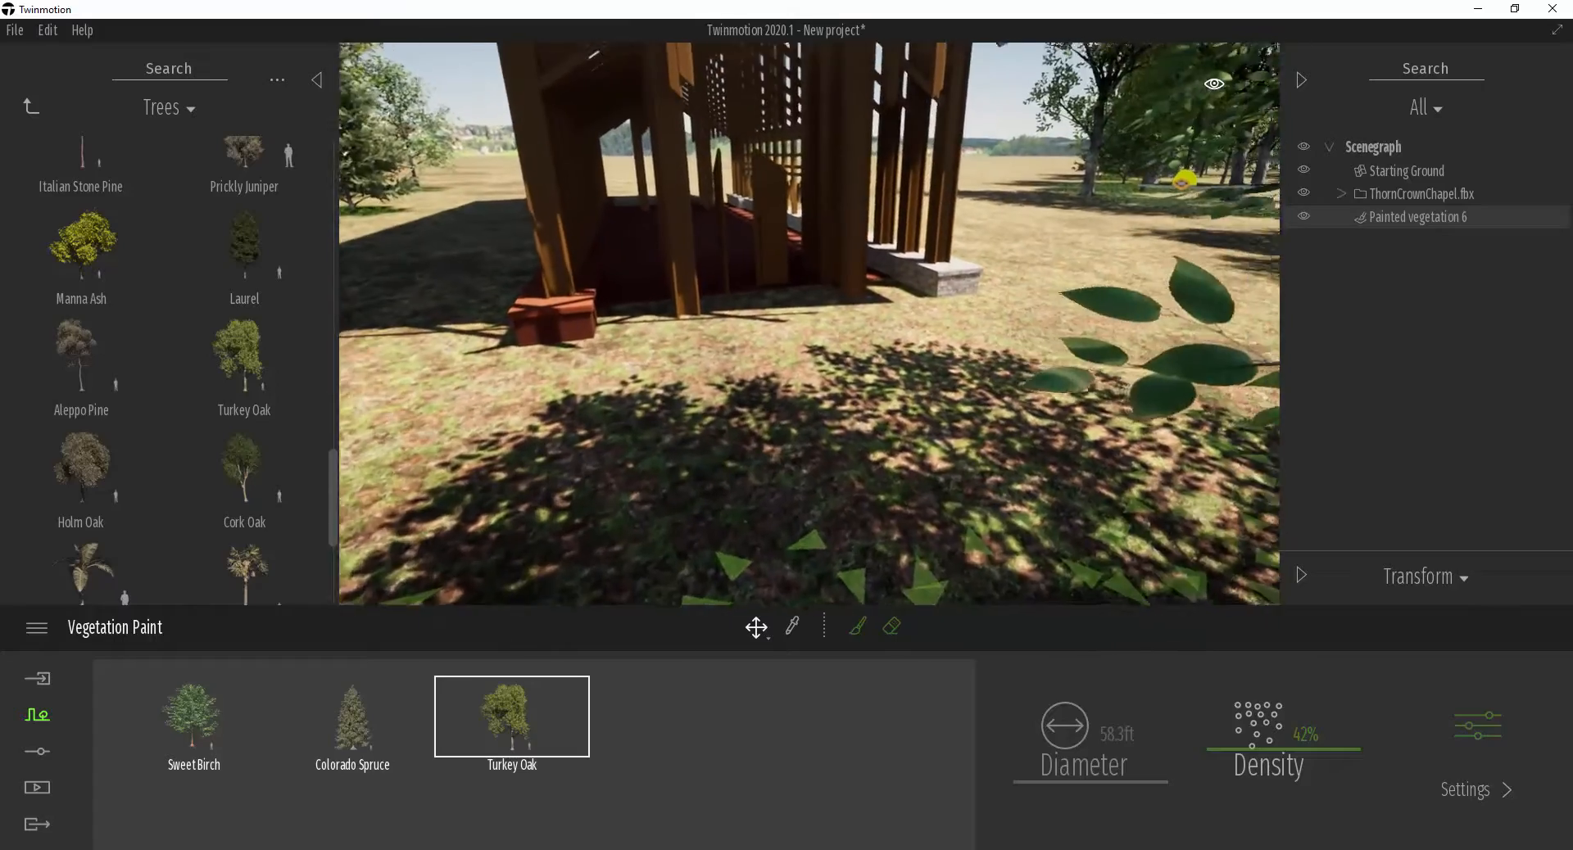
key(w)
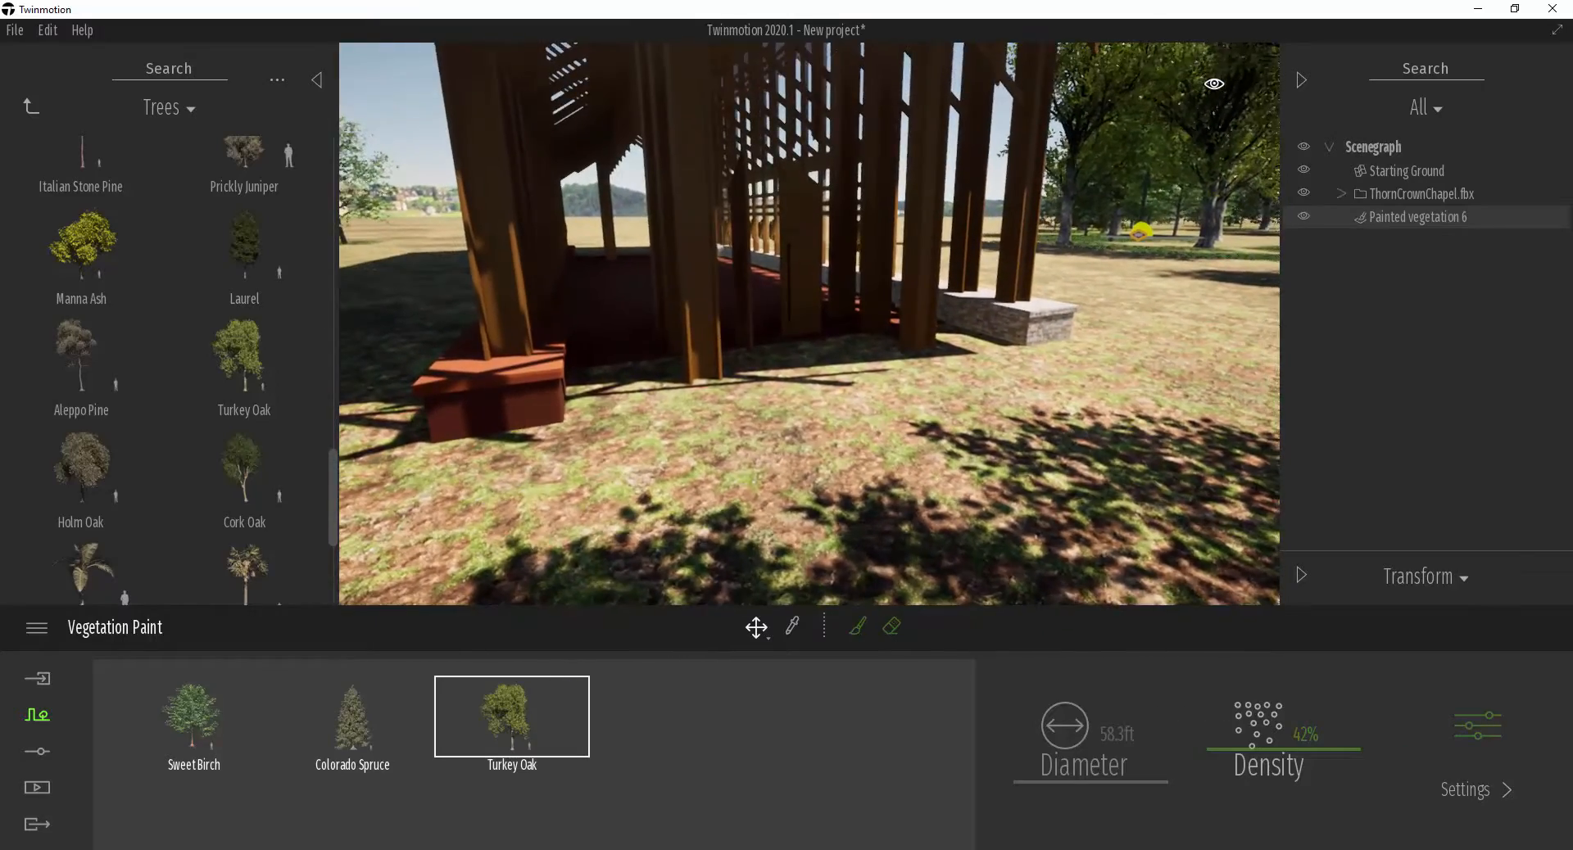
right_drag(639, 442, 645, 422)
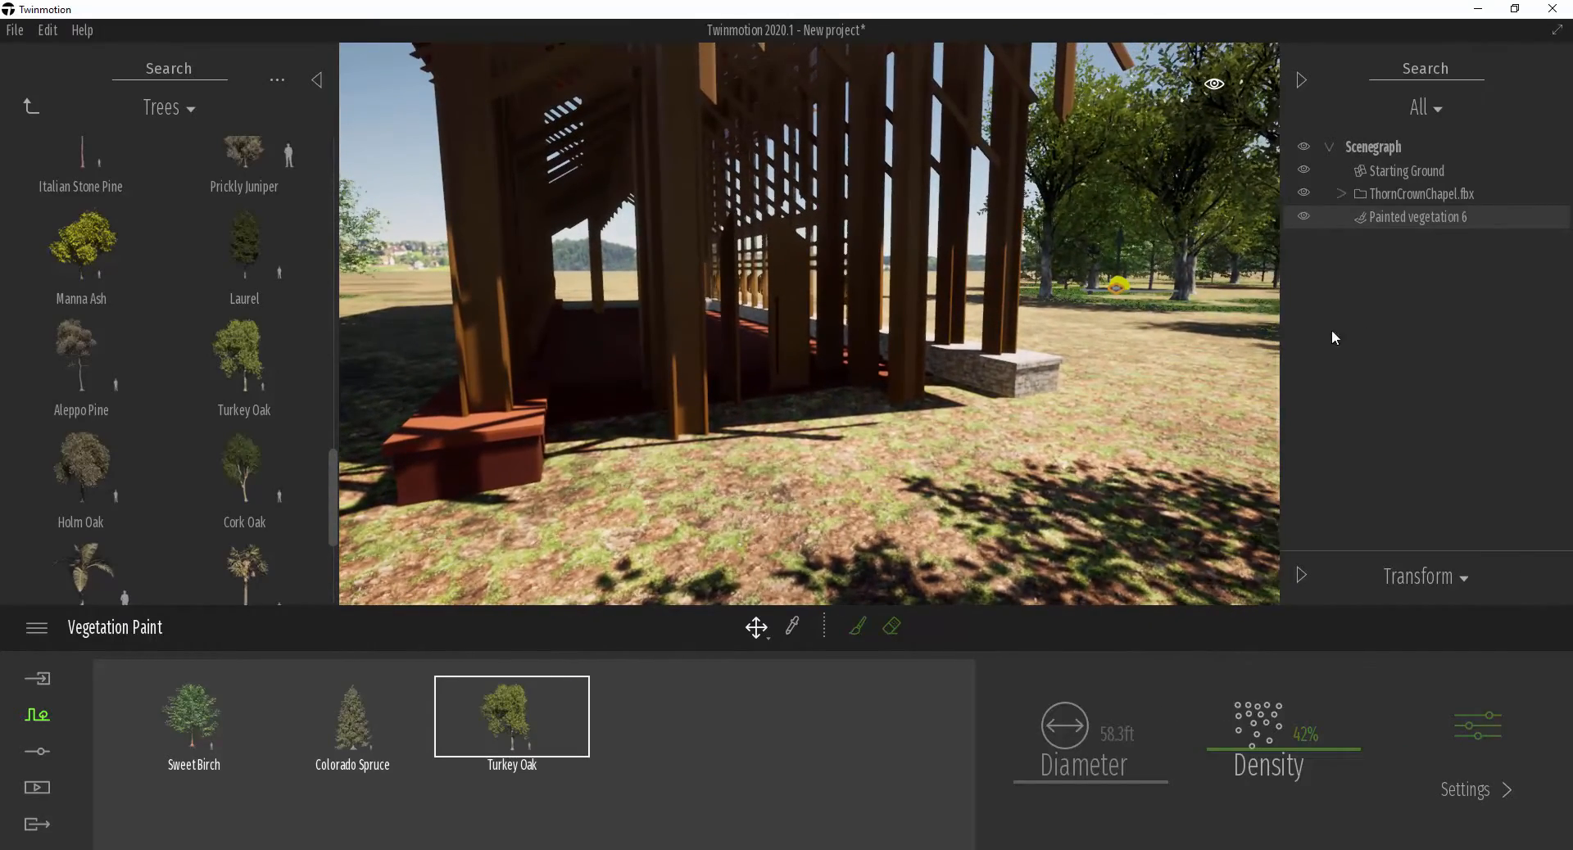
- Start a new Vegetation Paint set with Dry Wild Grass 01 from the Grass and flowers library
click(1394, 313)
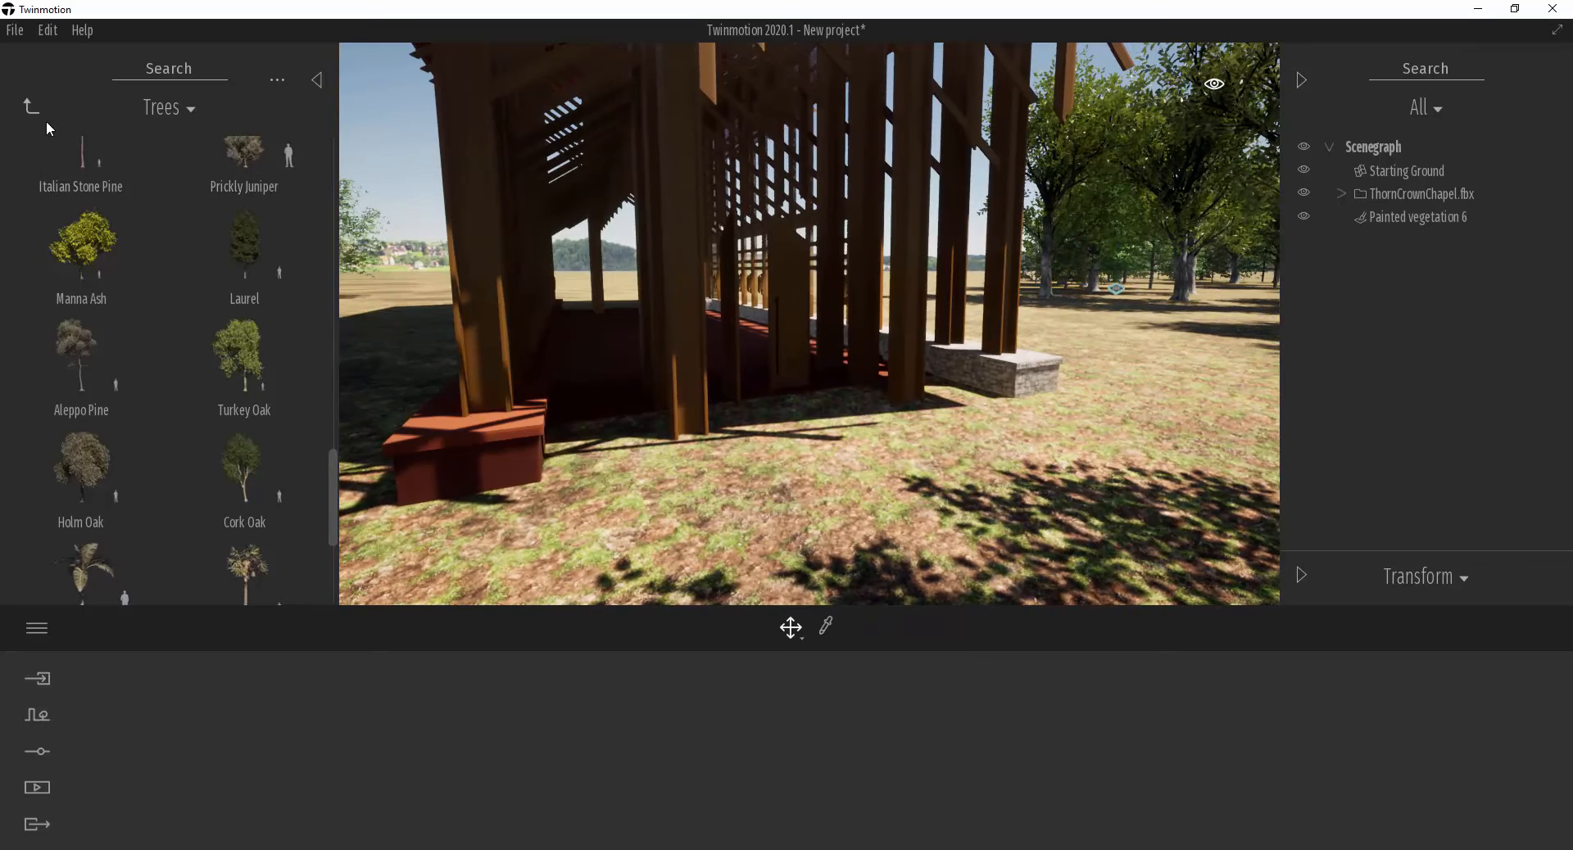
click(27, 108)
click(38, 714)
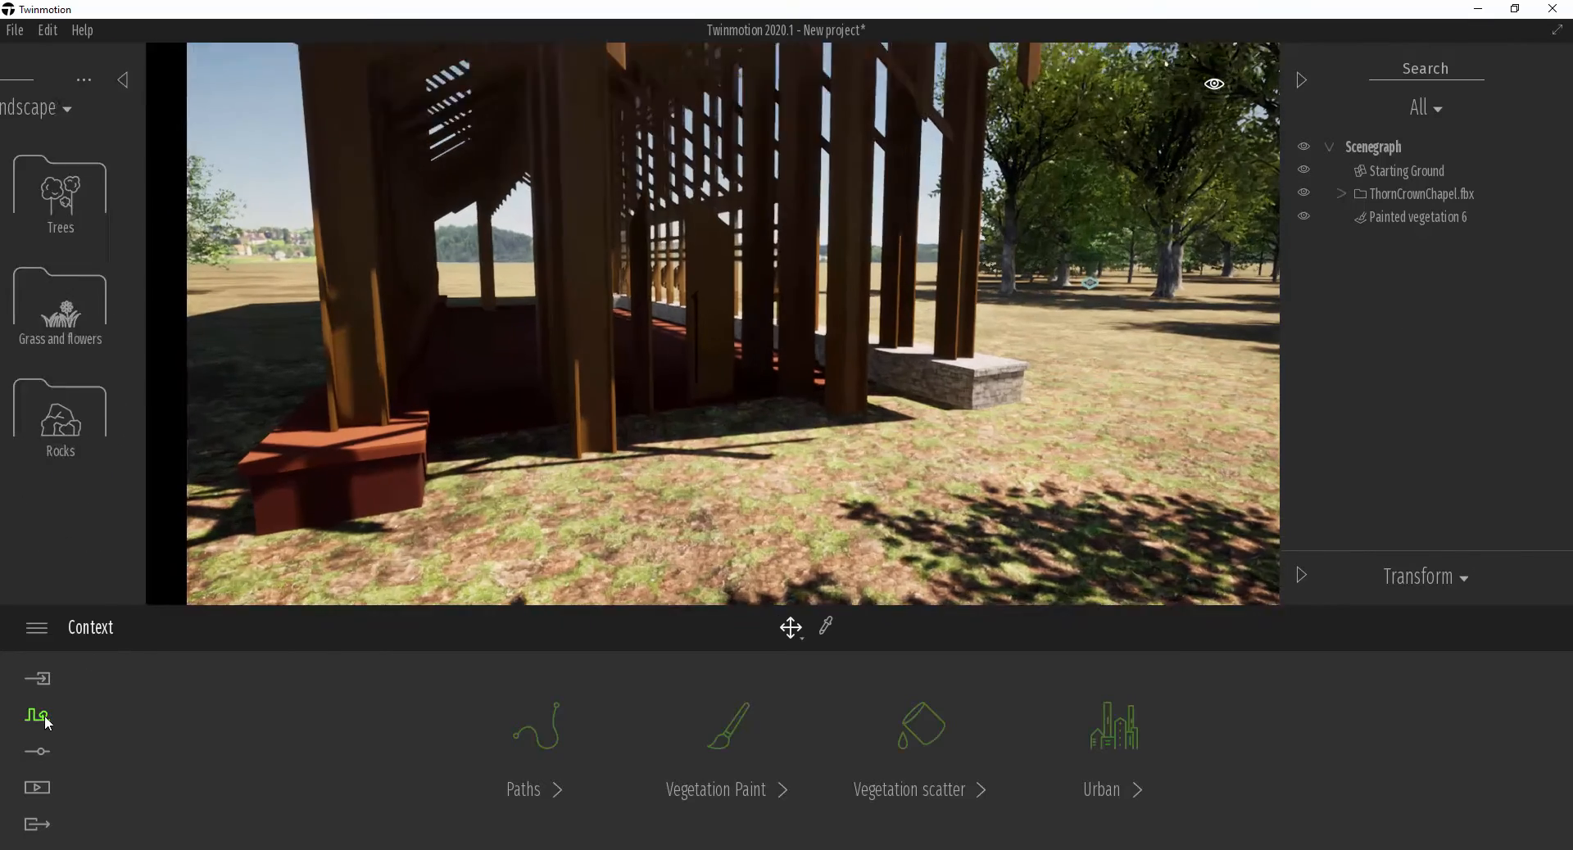
click(728, 728)
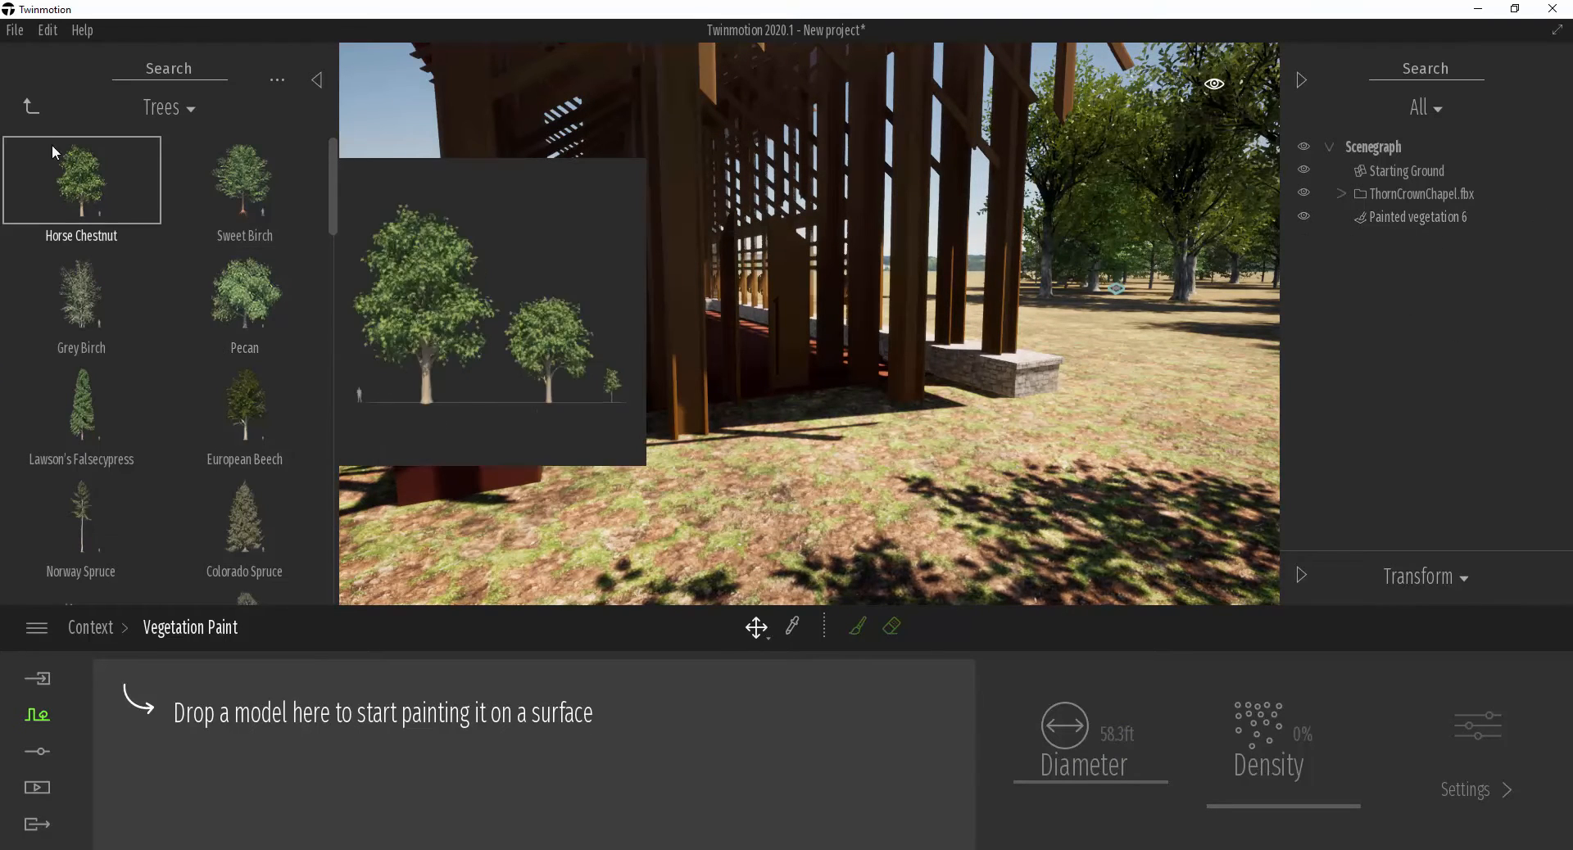
click(33, 107)
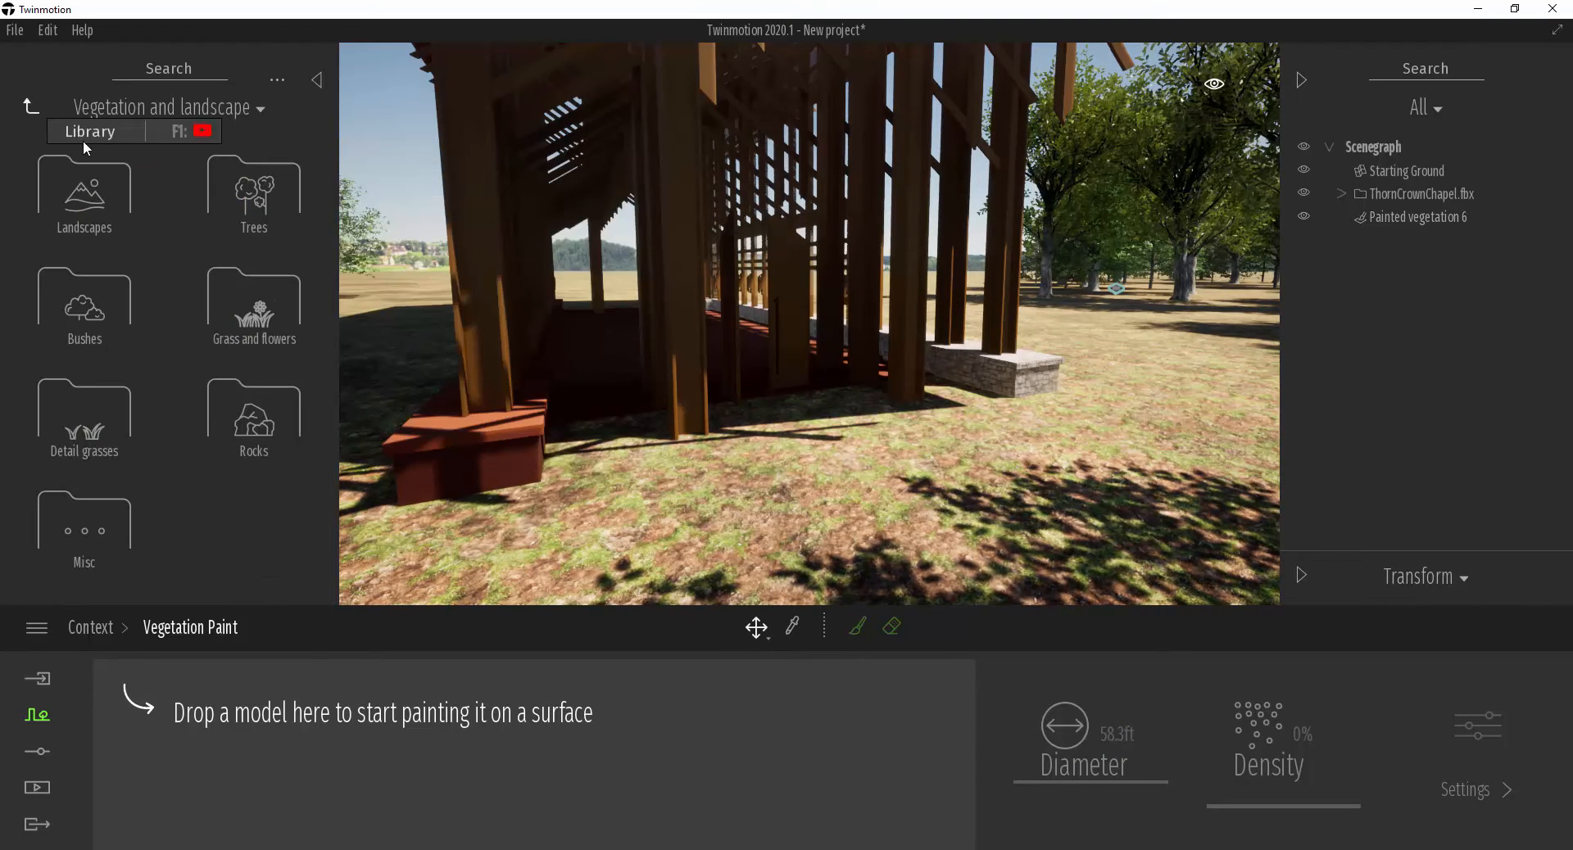
click(262, 310)
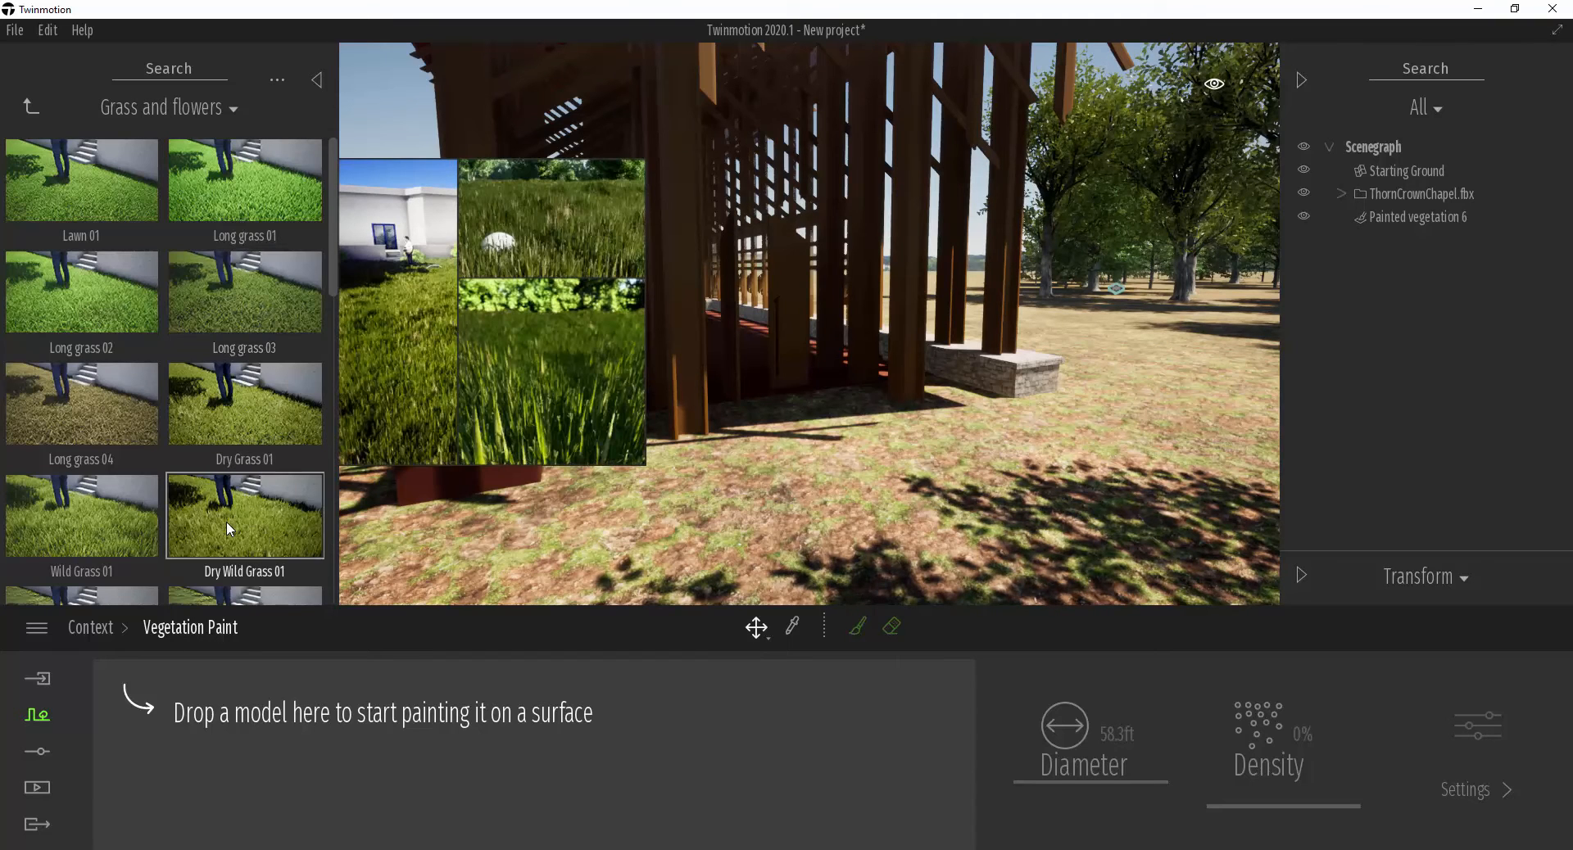
drag(231, 523, 228, 706)
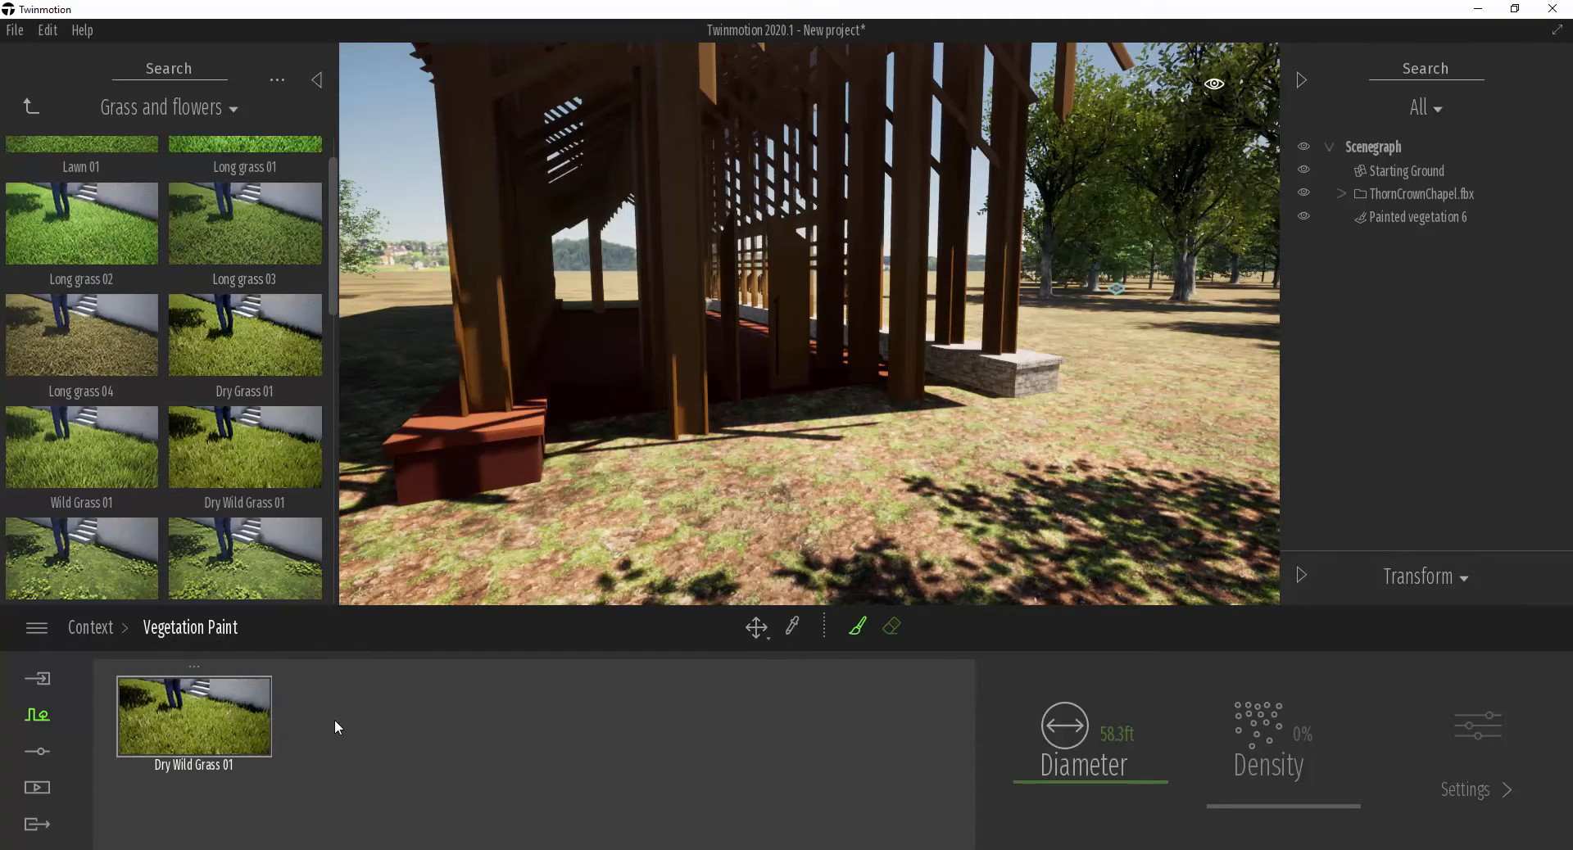
- Set the brush diameter to 8.8 ft and paint Dry Wild Grass 01 across the ground in front of the chapel
right_drag(991, 512, 1012, 528)
key(a)
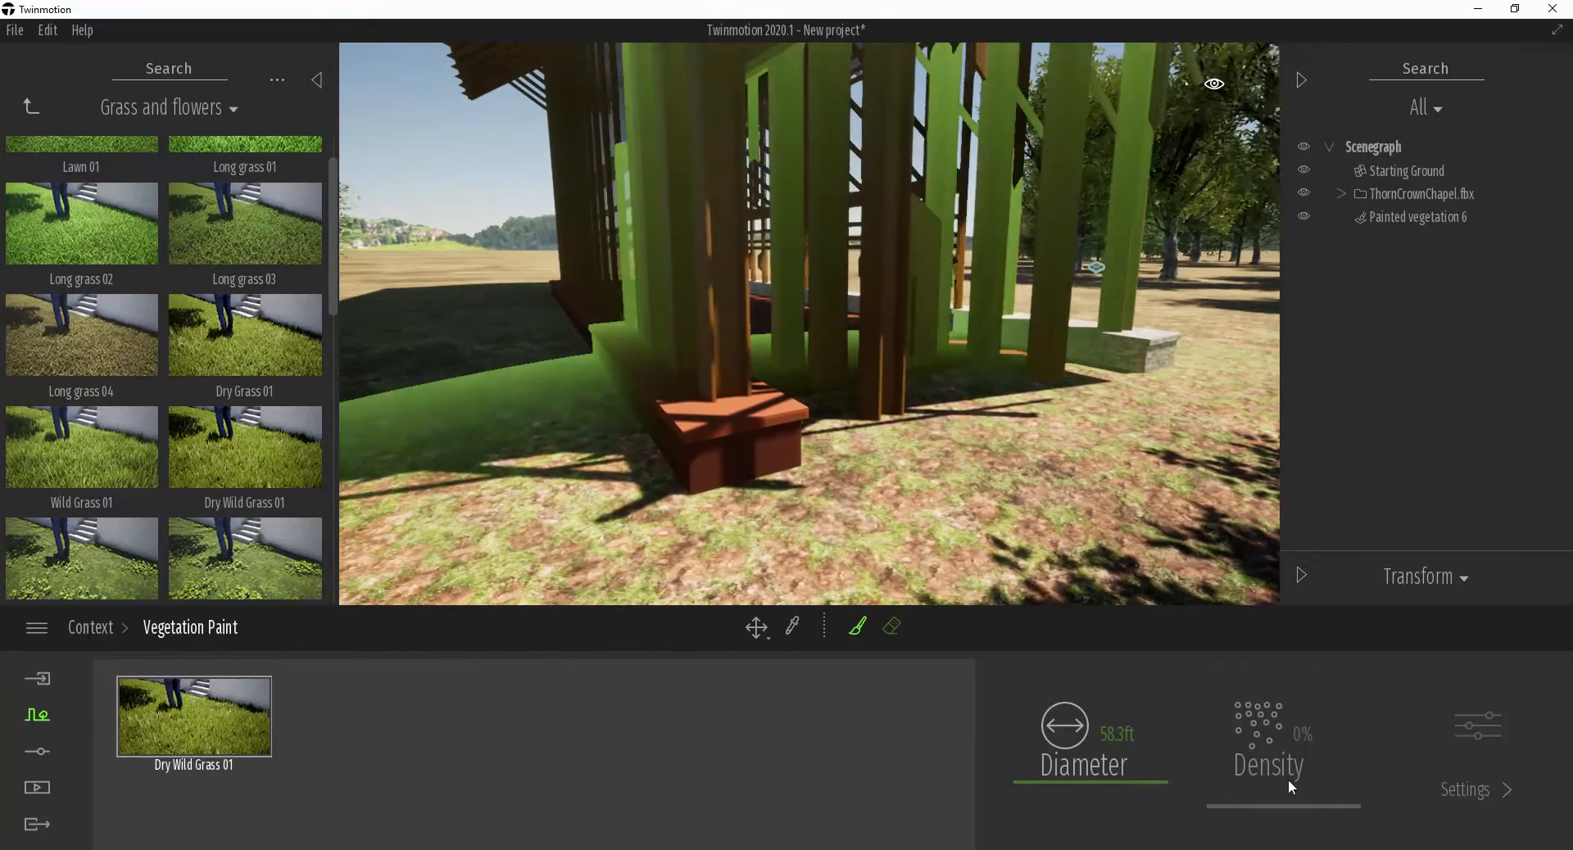
drag(1098, 781, 1107, 809)
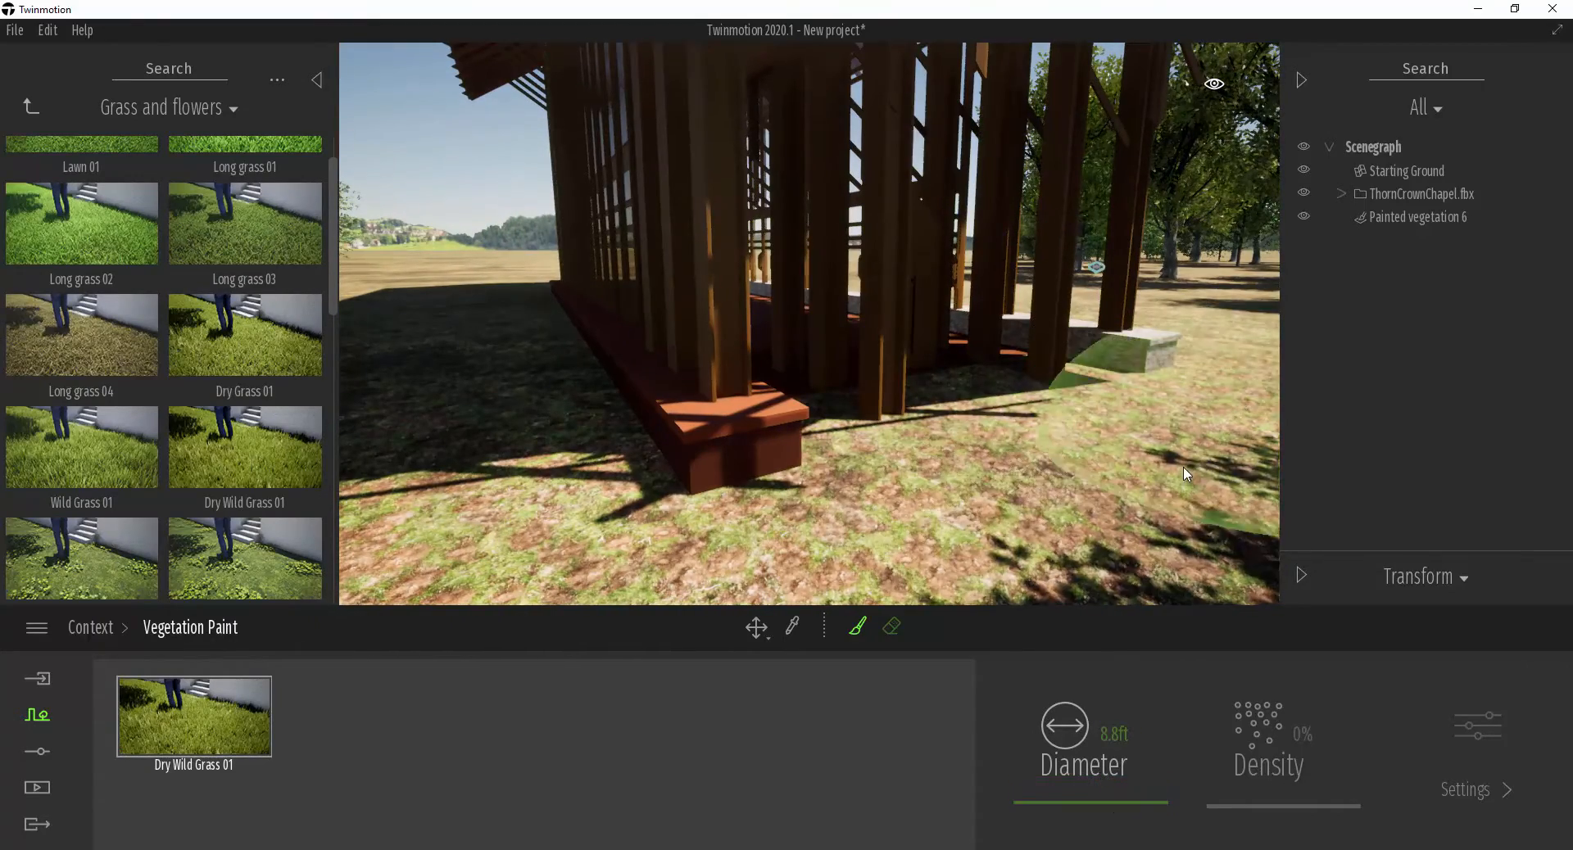
mouse_move(1187, 475)
right_down()
mouse_move(1151, 471)
mouse_move(1156, 459)
right_up()
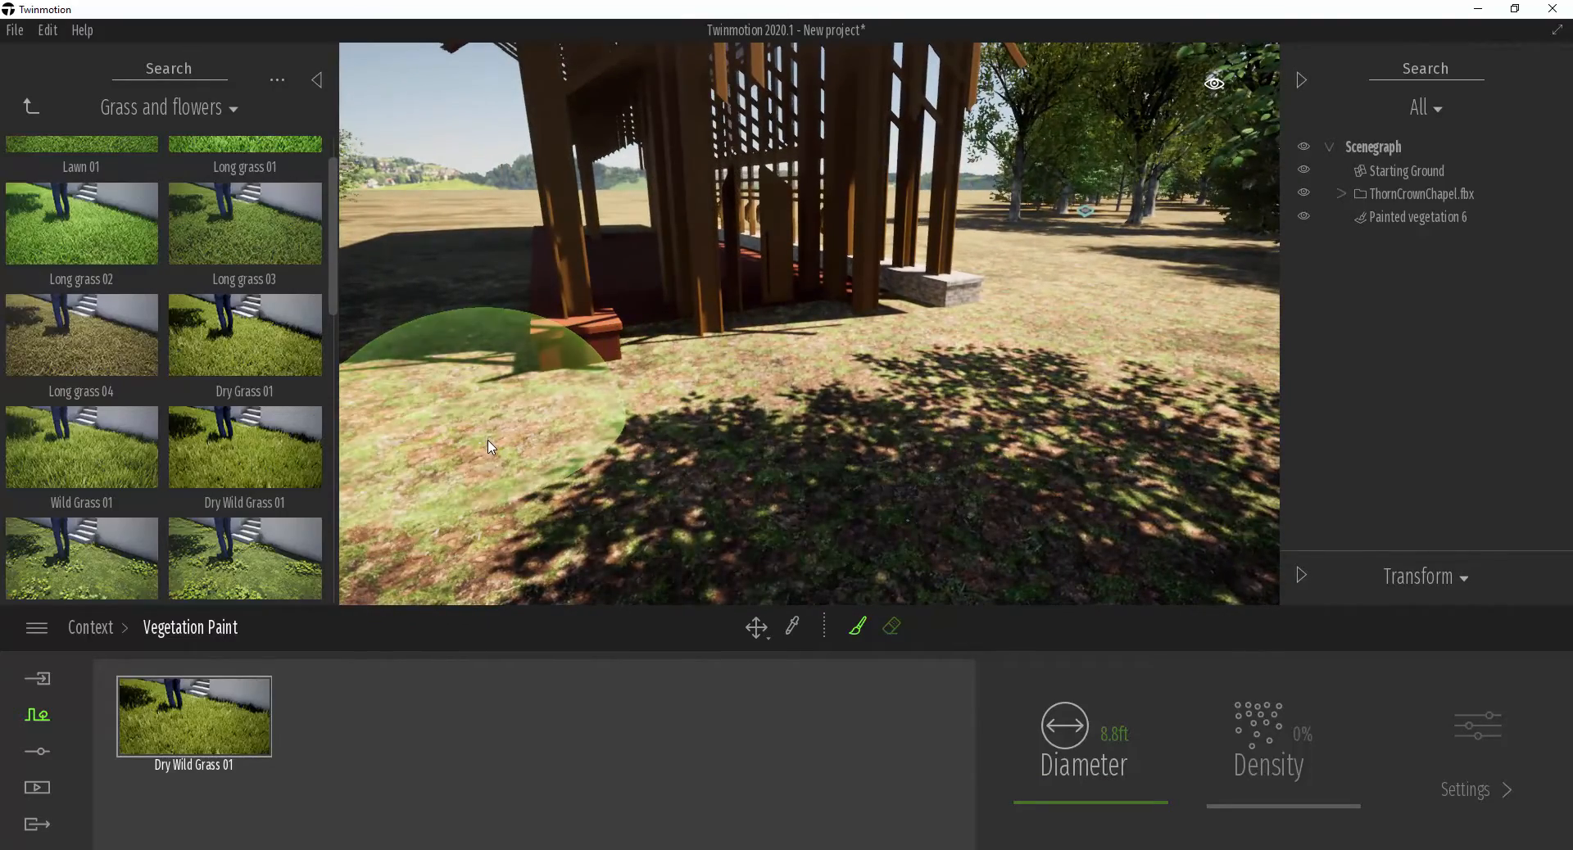
mouse_move(497, 453)
mouse_down()
mouse_move(733, 447)
mouse_move(905, 344)
mouse_move(1108, 344)
mouse_up()
mouse_move(1199, 417)
mouse_down()
mouse_move(806, 562)
mouse_move(601, 494)
mouse_move(781, 391)
mouse_up()
- Reduce the brush diameter to 3.0 ft and paint Dry Wild Grass 01 around the chapel's front posts and toward the stone base
key(w)
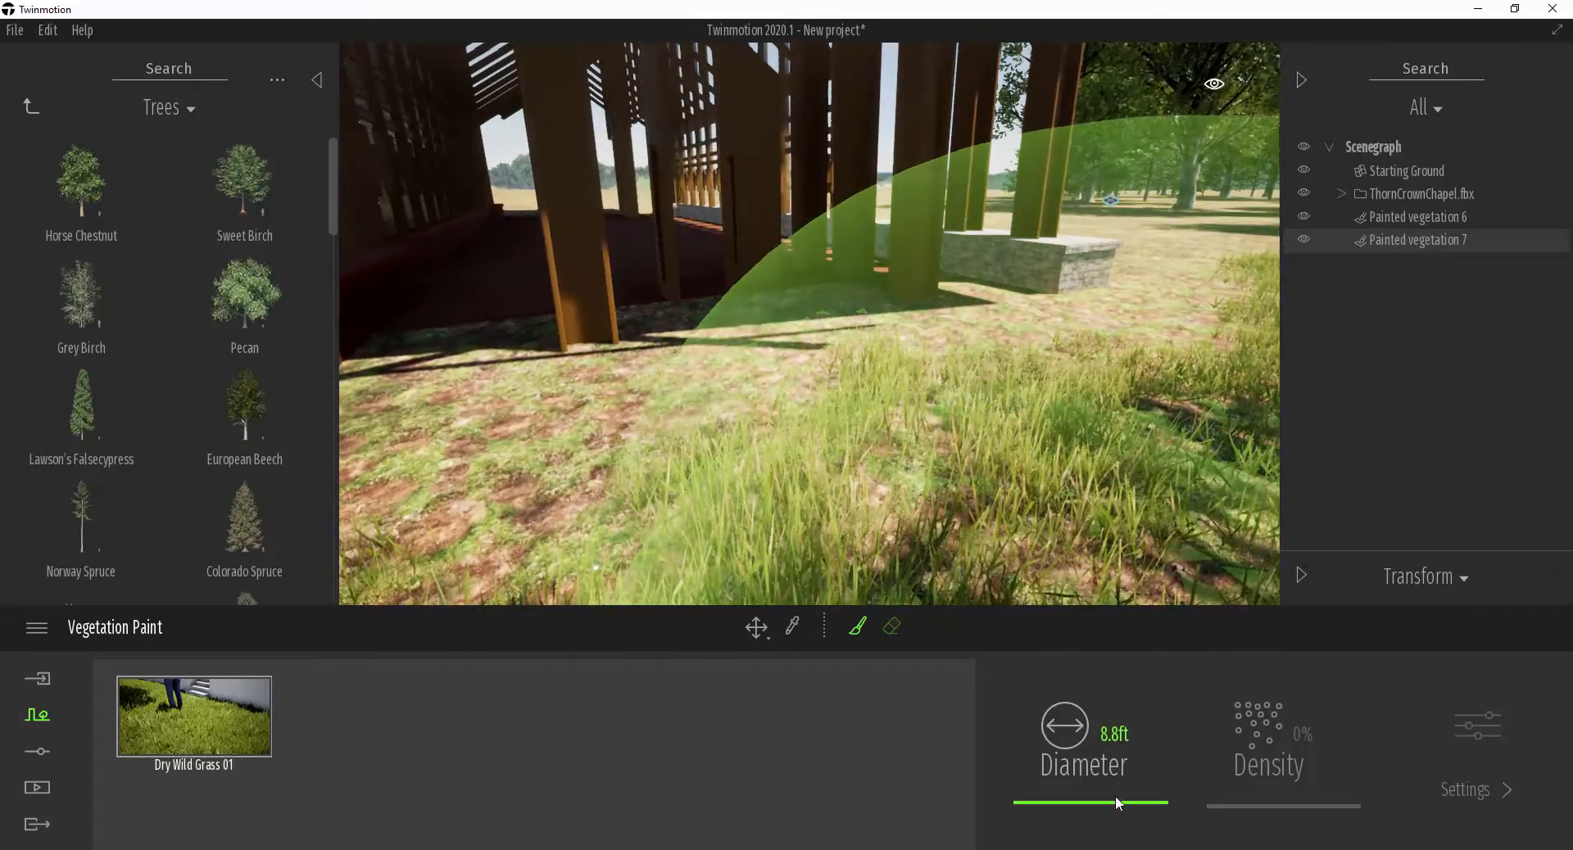
drag(1114, 799, 1116, 807)
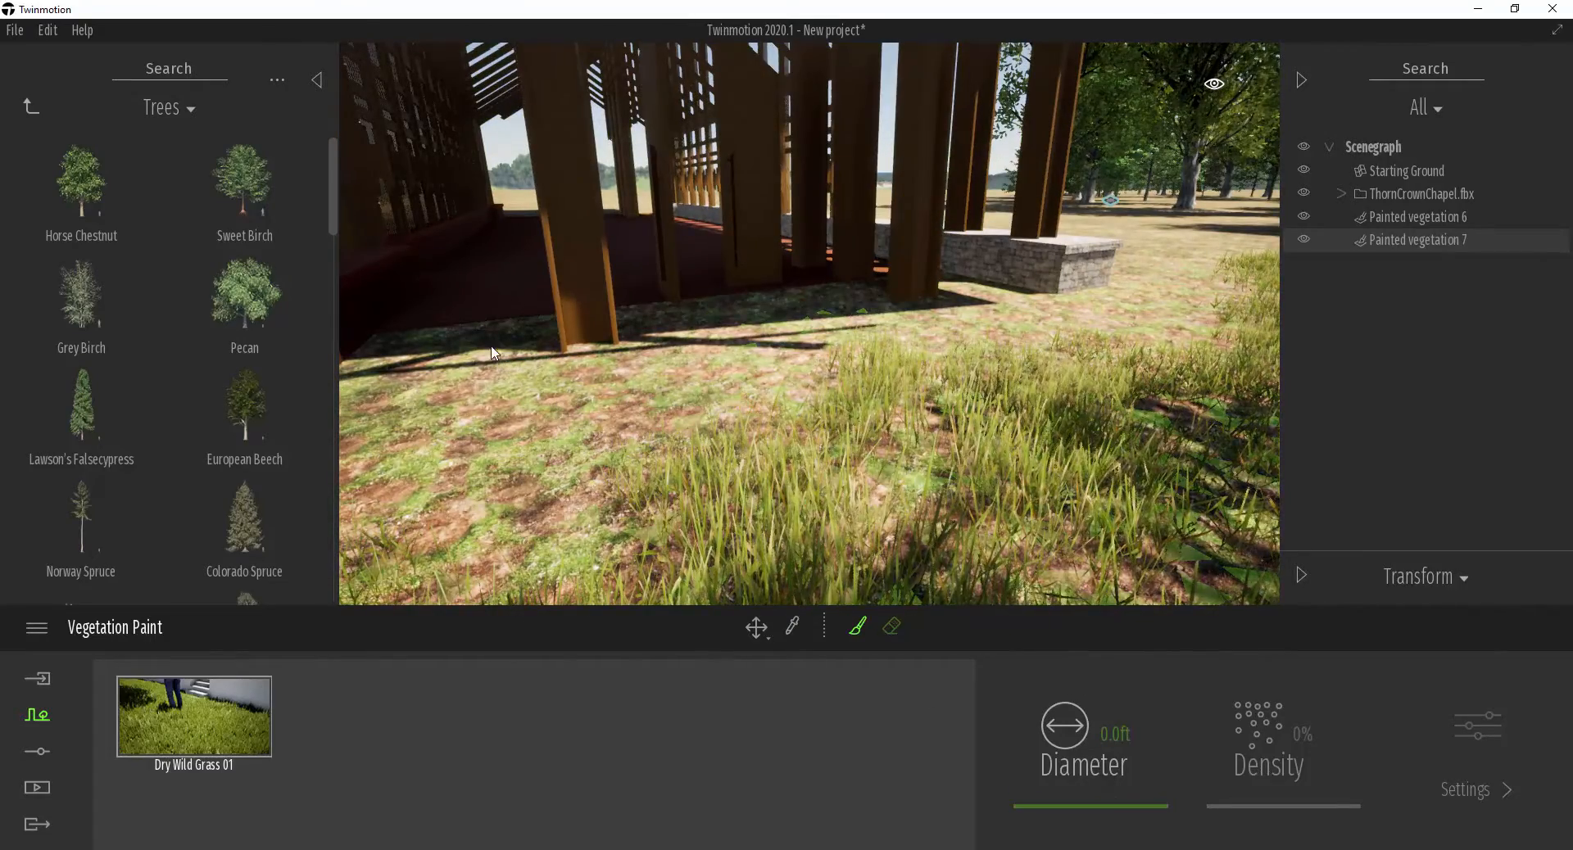
scroll(492, 353, up, 10)
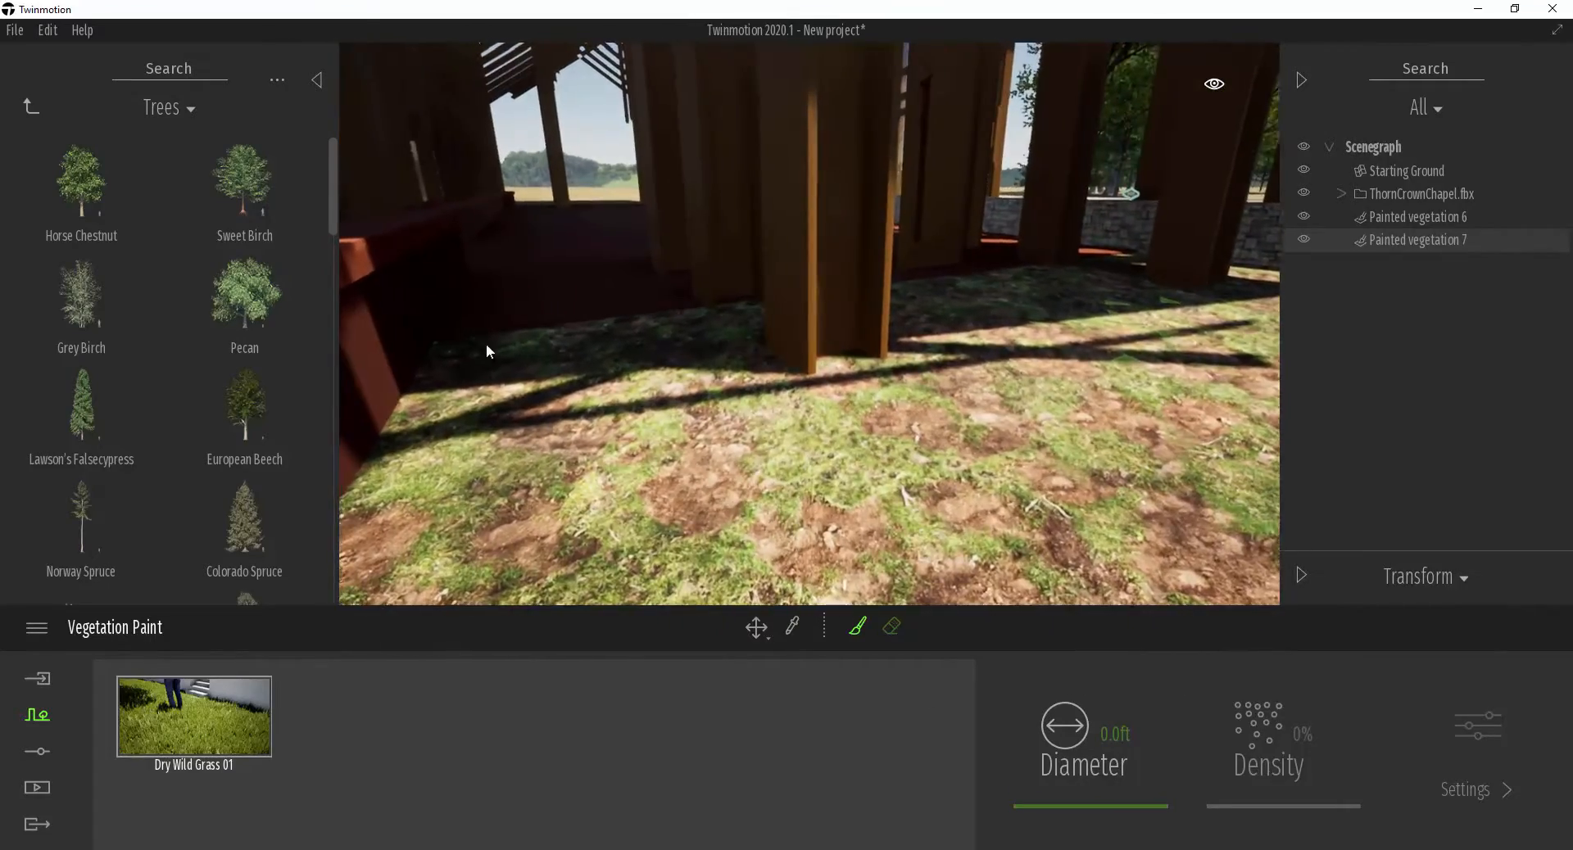
drag(1112, 809, 1109, 805)
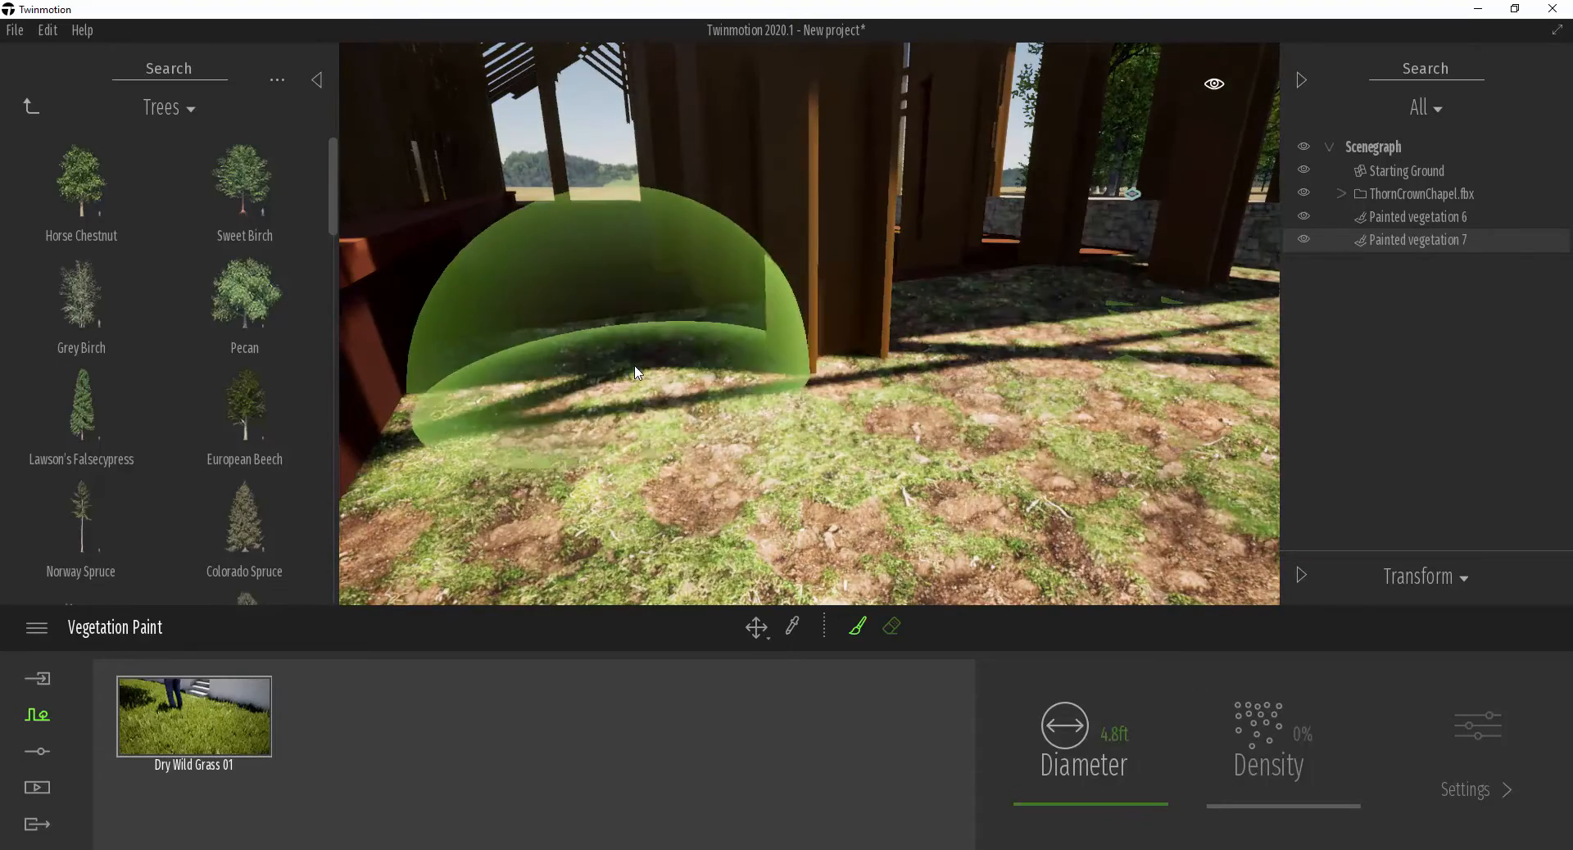
drag(1100, 798, 1101, 807)
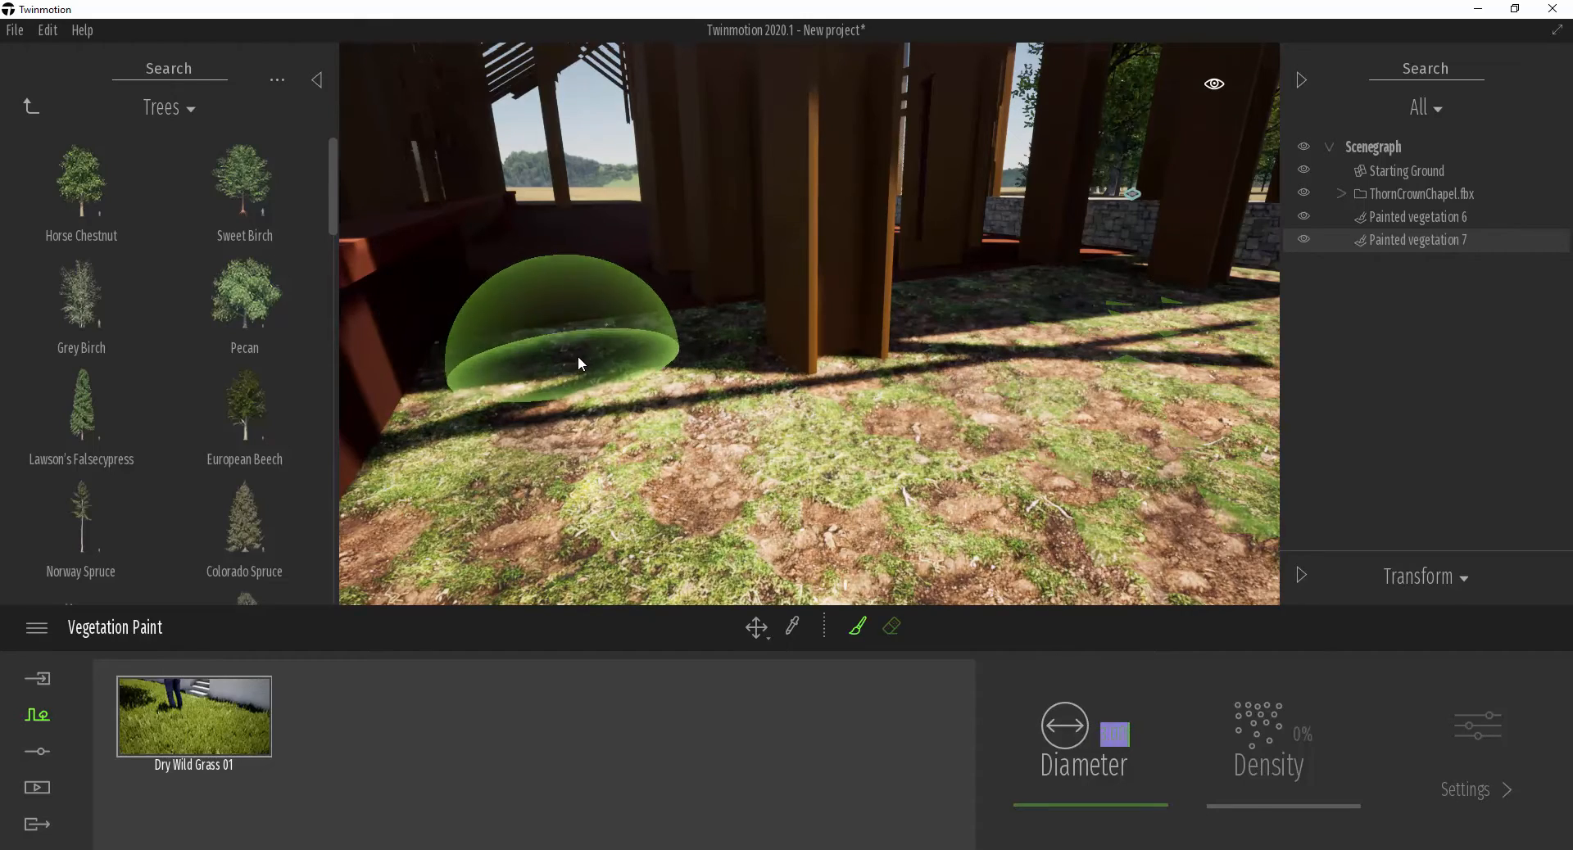
mouse_move(579, 362)
mouse_down()
mouse_move(620, 427)
mouse_move(615, 524)
mouse_move(948, 403)
mouse_move(1056, 332)
mouse_move(996, 313)
mouse_up()
key(d)
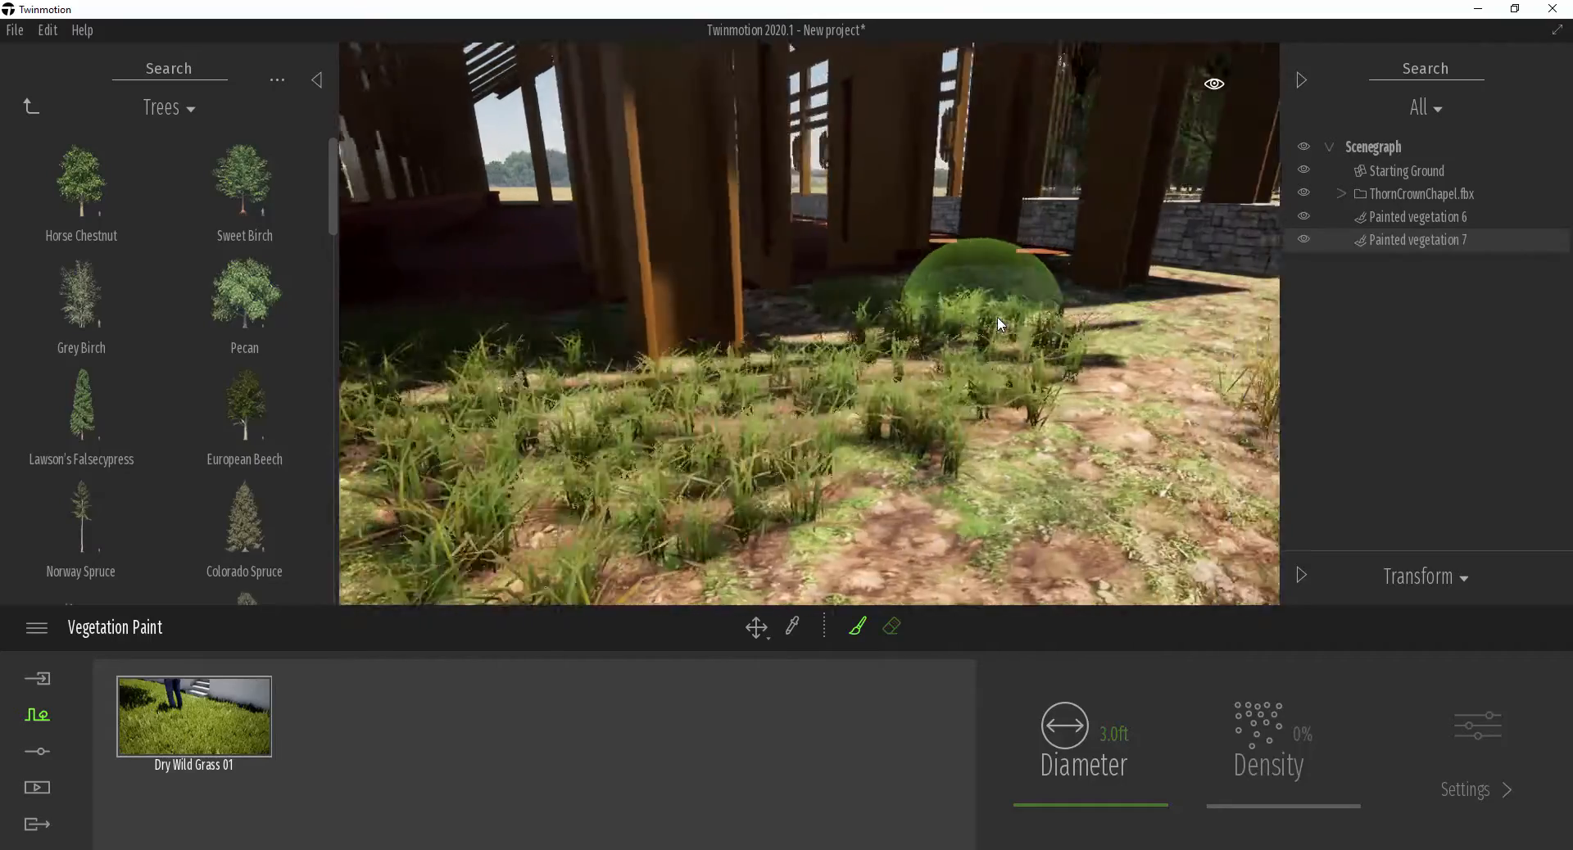
mouse_move(901, 318)
mouse_down()
mouse_move(606, 318)
mouse_move(731, 422)
mouse_move(492, 483)
mouse_move(942, 540)
mouse_move(1105, 393)
mouse_move(1146, 305)
mouse_move(1106, 271)
mouse_move(909, 360)
mouse_move(1168, 366)
mouse_up()
key(d)
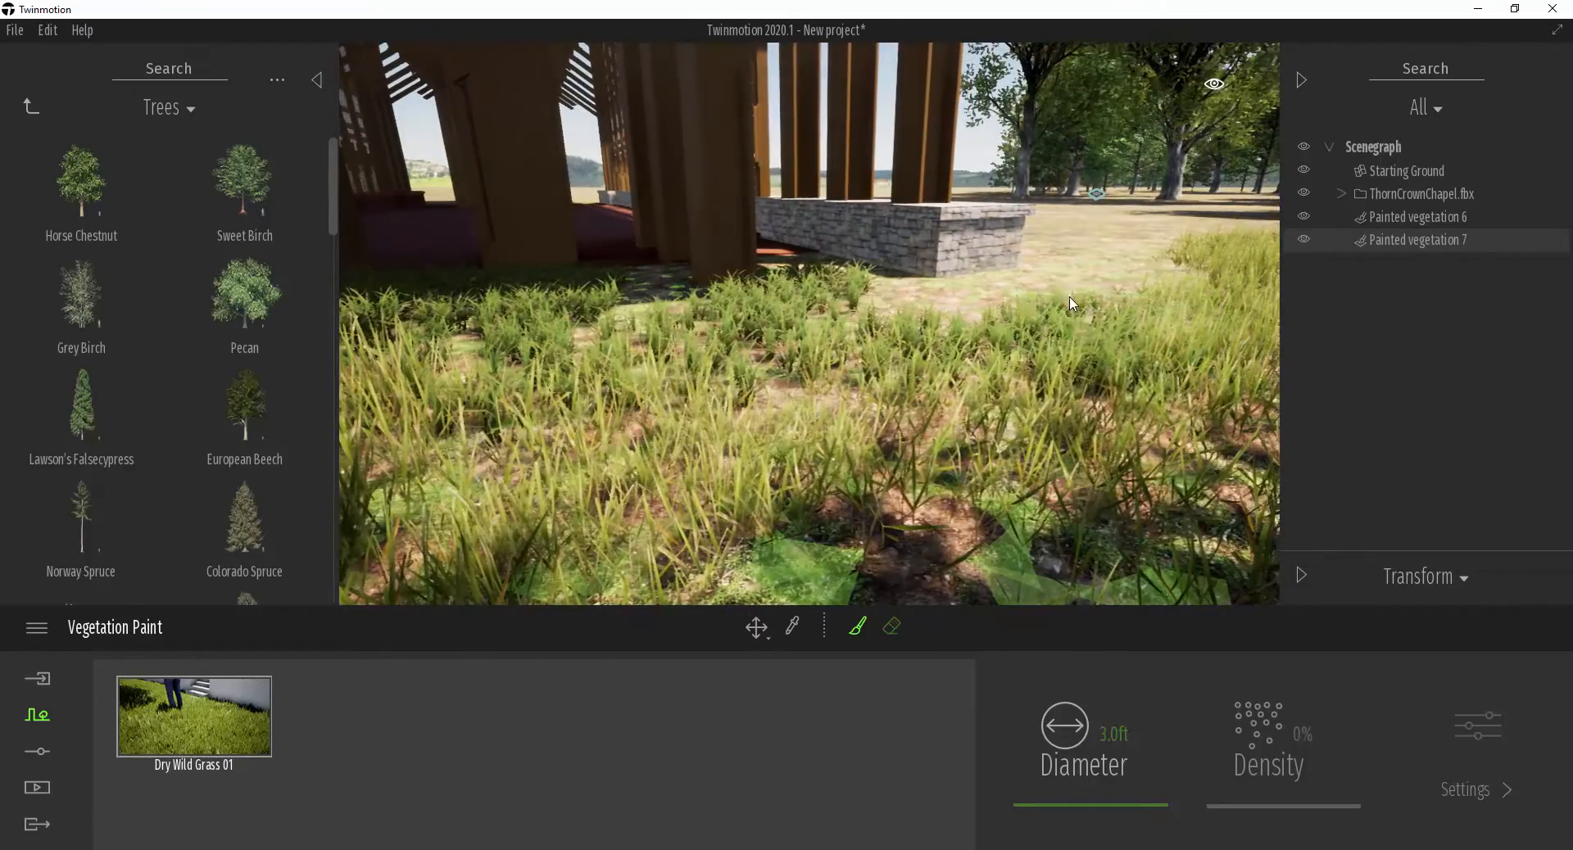
mouse_move(1039, 328)
mouse_down()
mouse_move(1034, 297)
mouse_move(942, 321)
mouse_move(852, 312)
mouse_move(809, 471)
mouse_up()
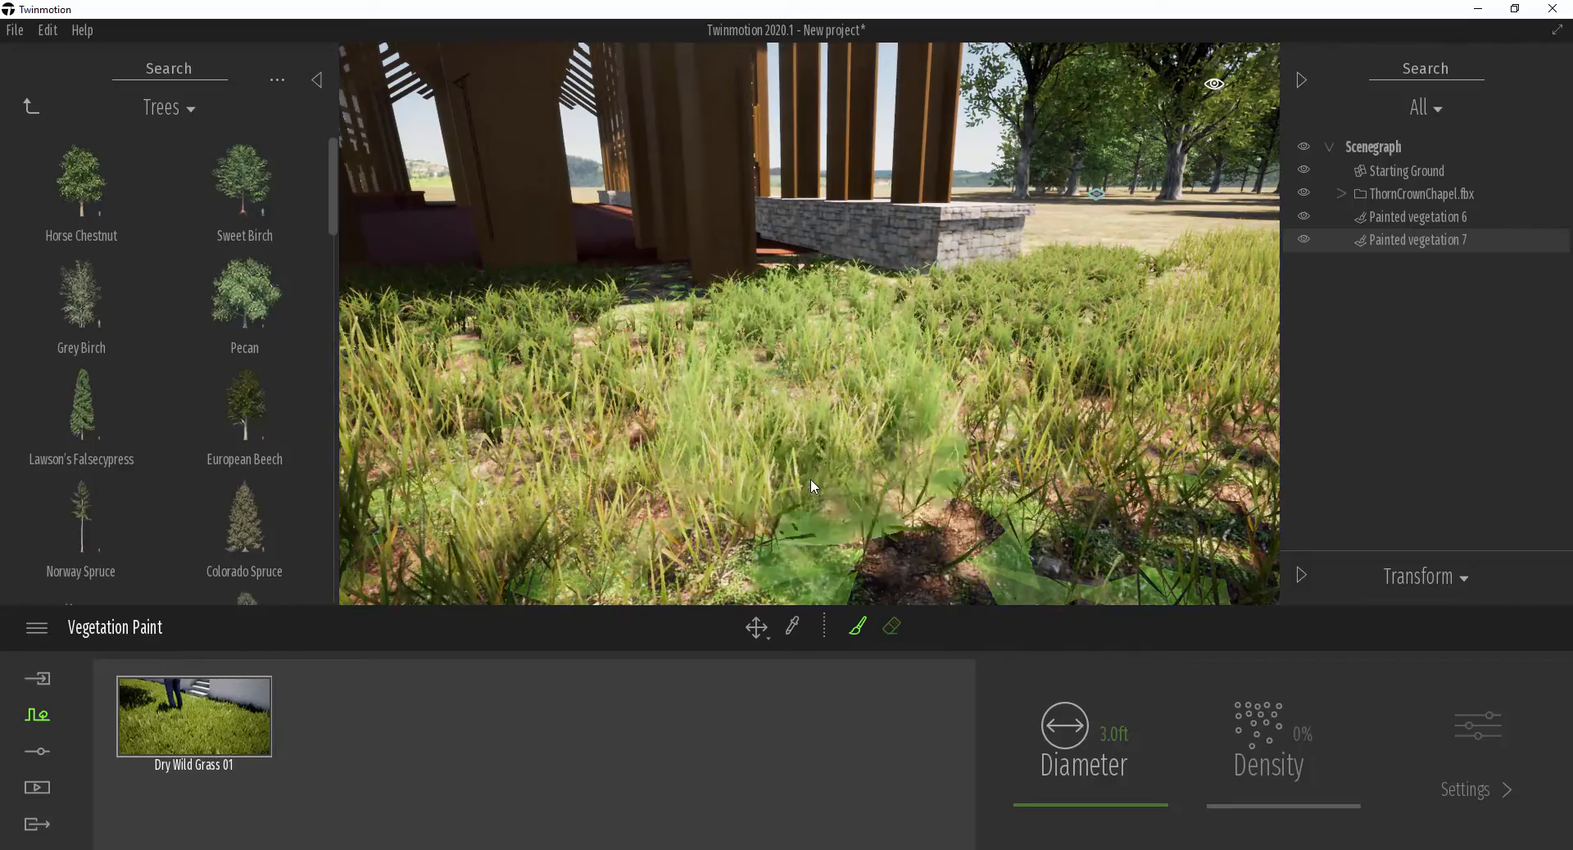
- Set the density of the painted Dry Wild Grass 01 to 30%
key(s)
key(a)
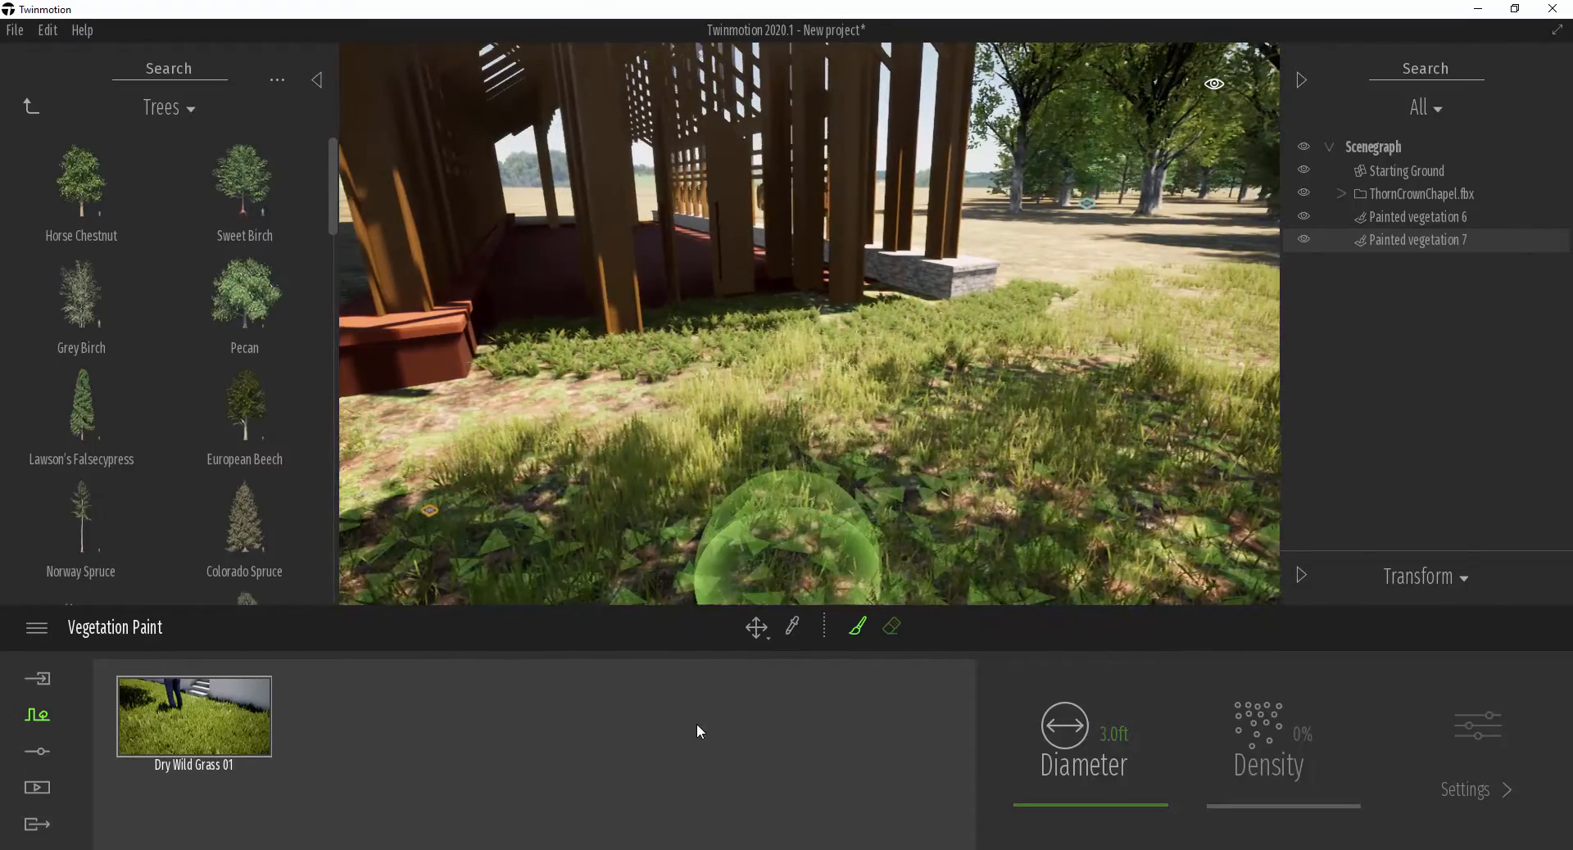
click(566, 732)
click(238, 736)
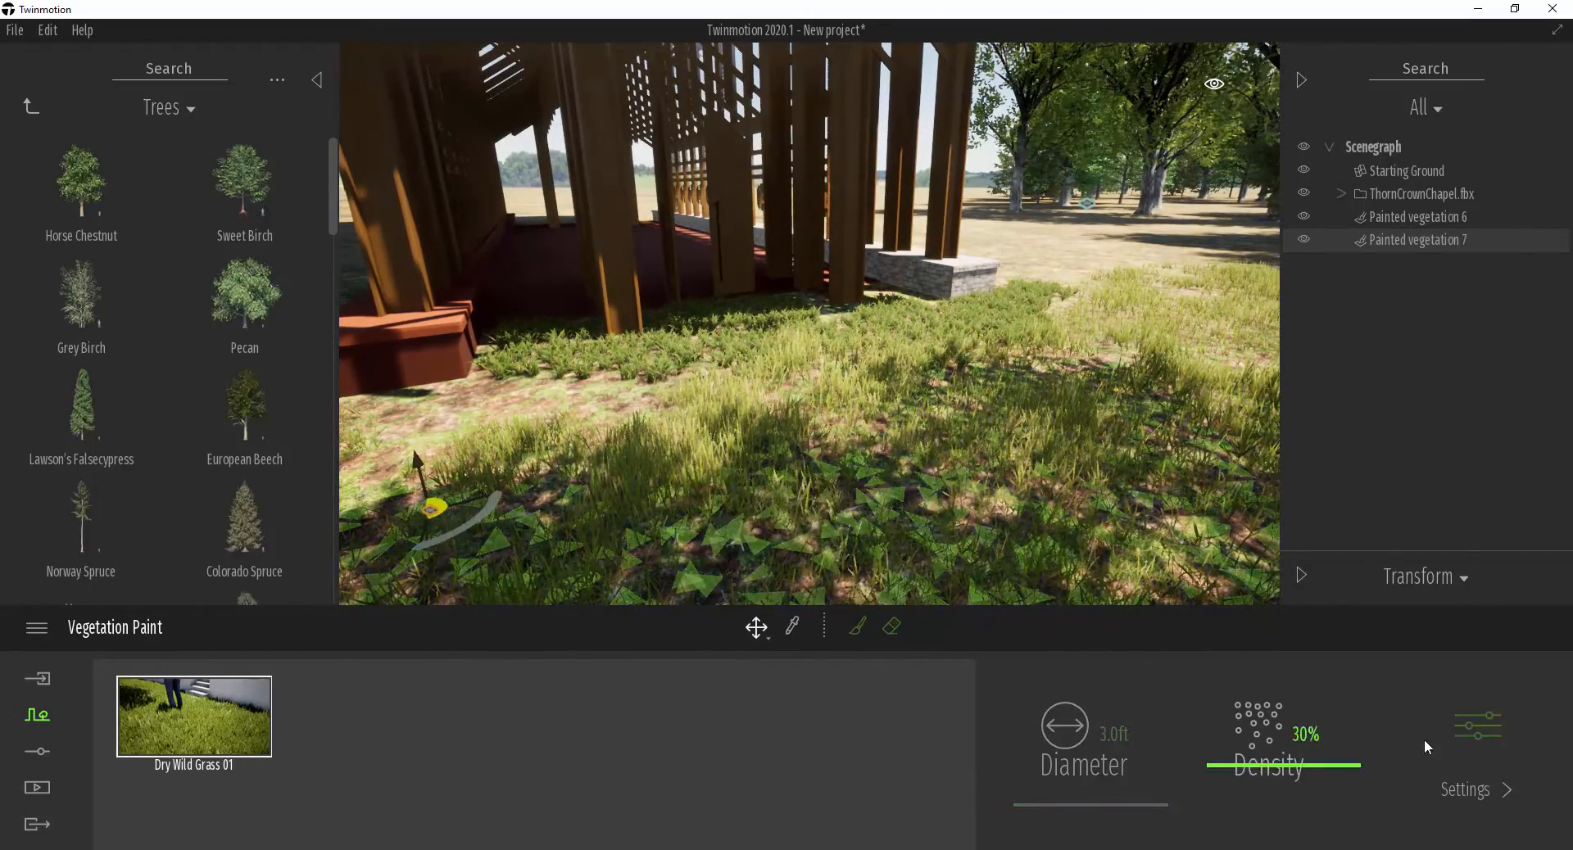
- Set the Dry Wild Grass 01 density to 74% and paint more of it over the bare ground beside the chapel's red base
drag(1289, 765, 1299, 704)
key(w)
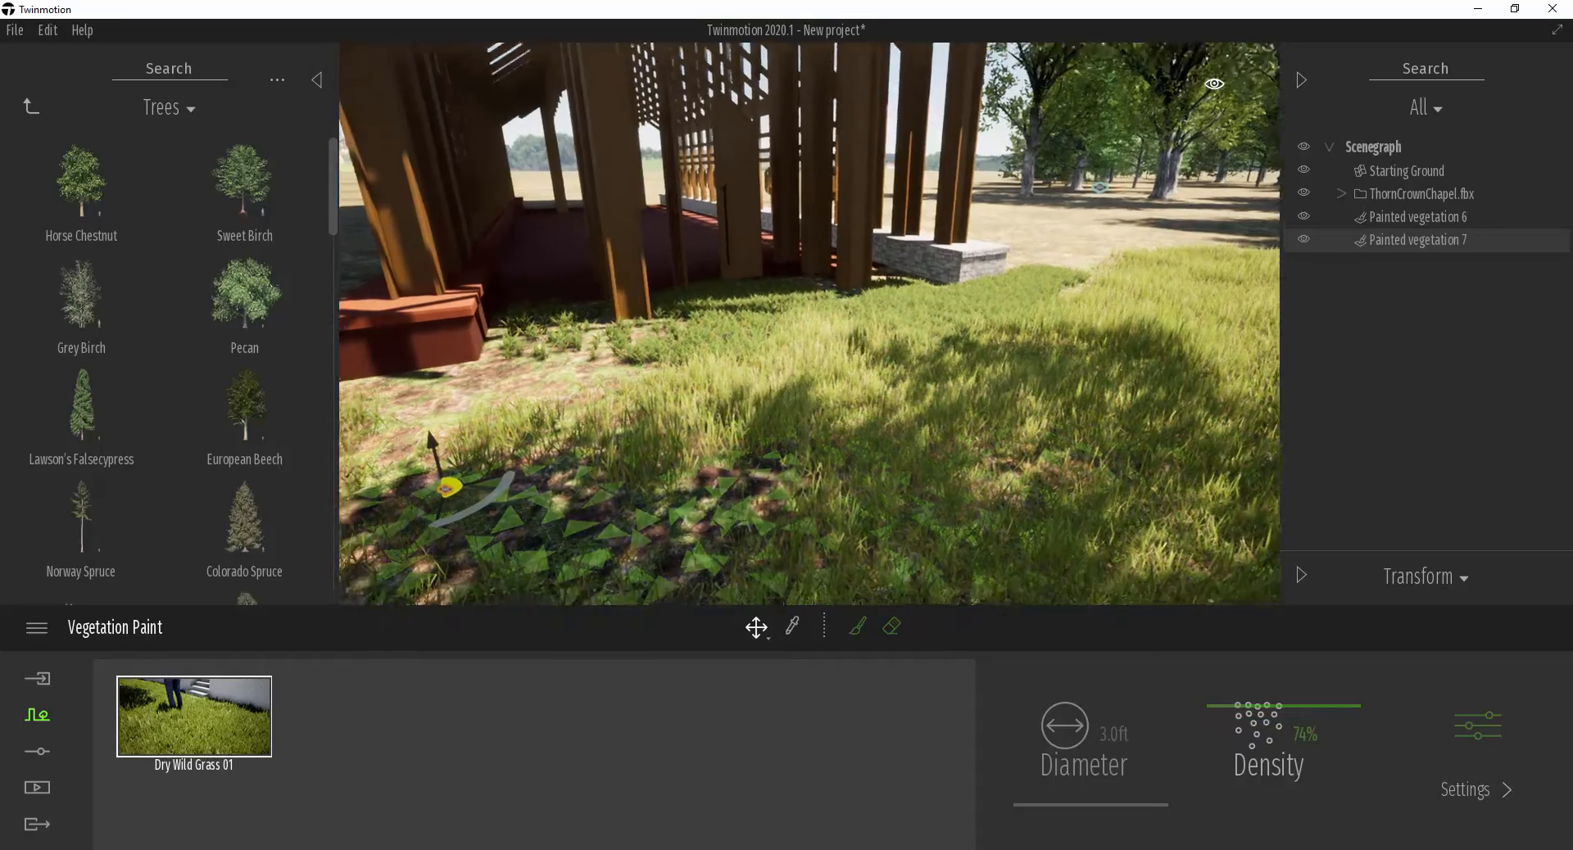
key(Left)
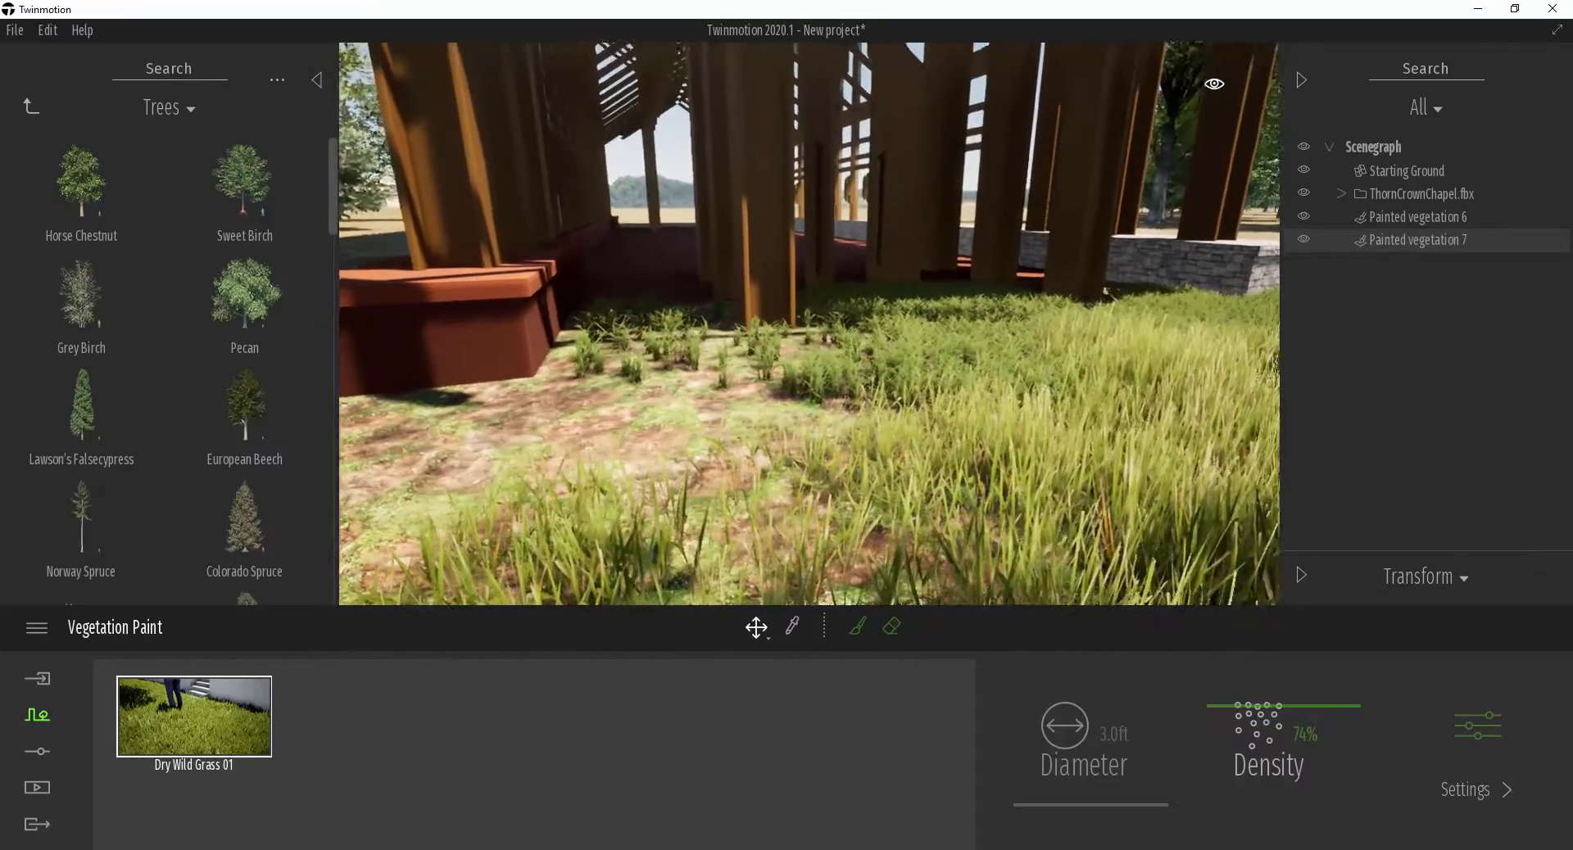
key(Left)
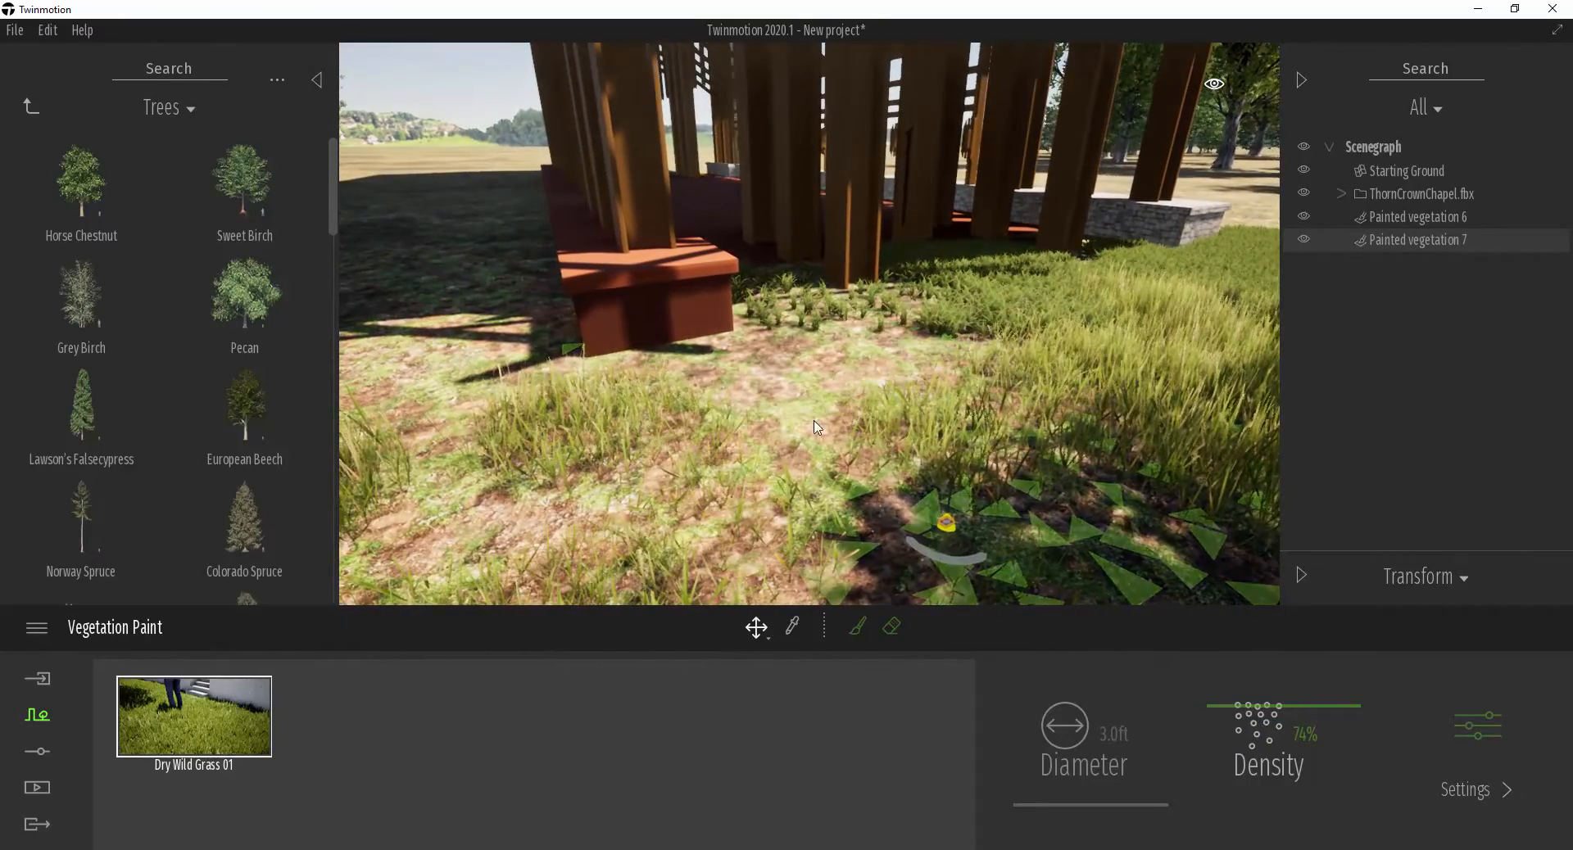
click(857, 626)
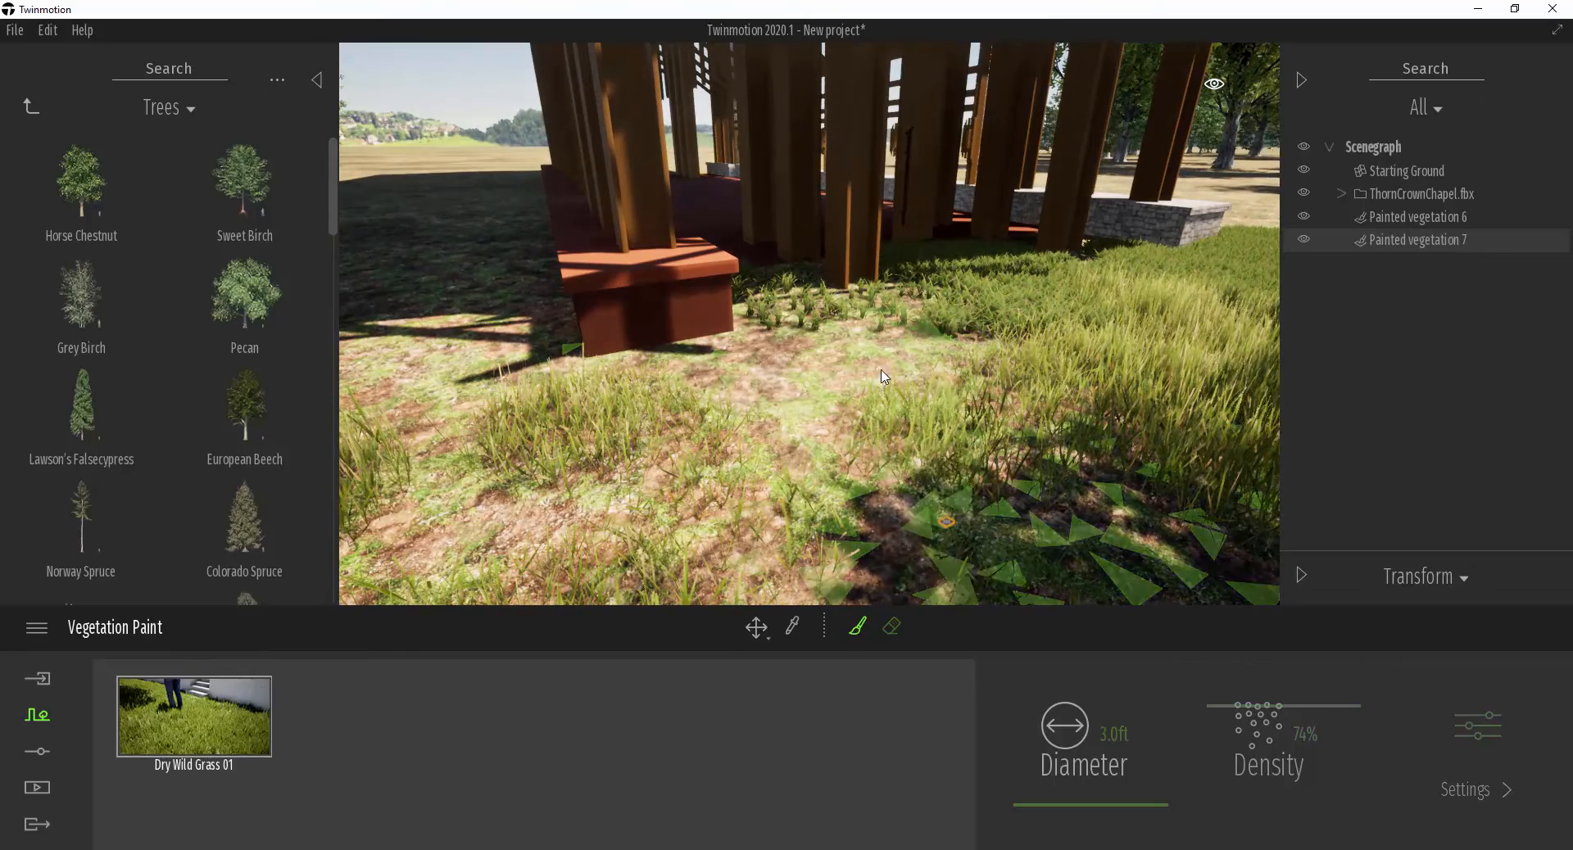
mouse_move(901, 319)
mouse_down()
mouse_move(909, 340)
mouse_move(671, 426)
mouse_move(754, 491)
mouse_move(942, 540)
mouse_move(1309, 521)
mouse_up()
- Select the Painted vegetation 6 and Painted vegetation 7 sets in turn to check what each contains, finishing on the grass set
key(s)
right_drag(1035, 460, 1081, 474)
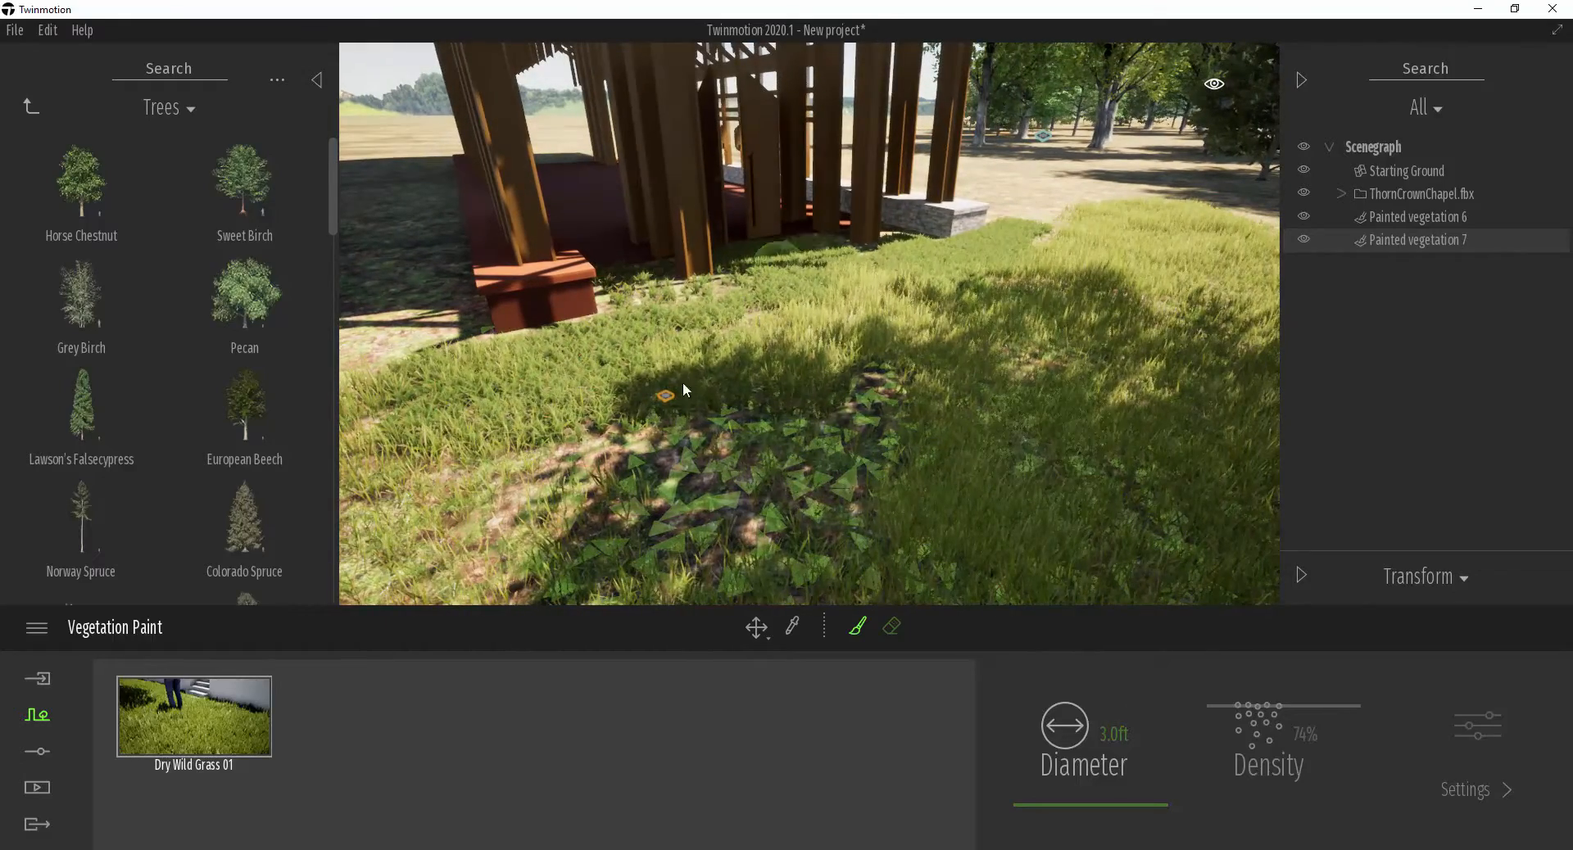
right_drag(1073, 316, 1163, 331)
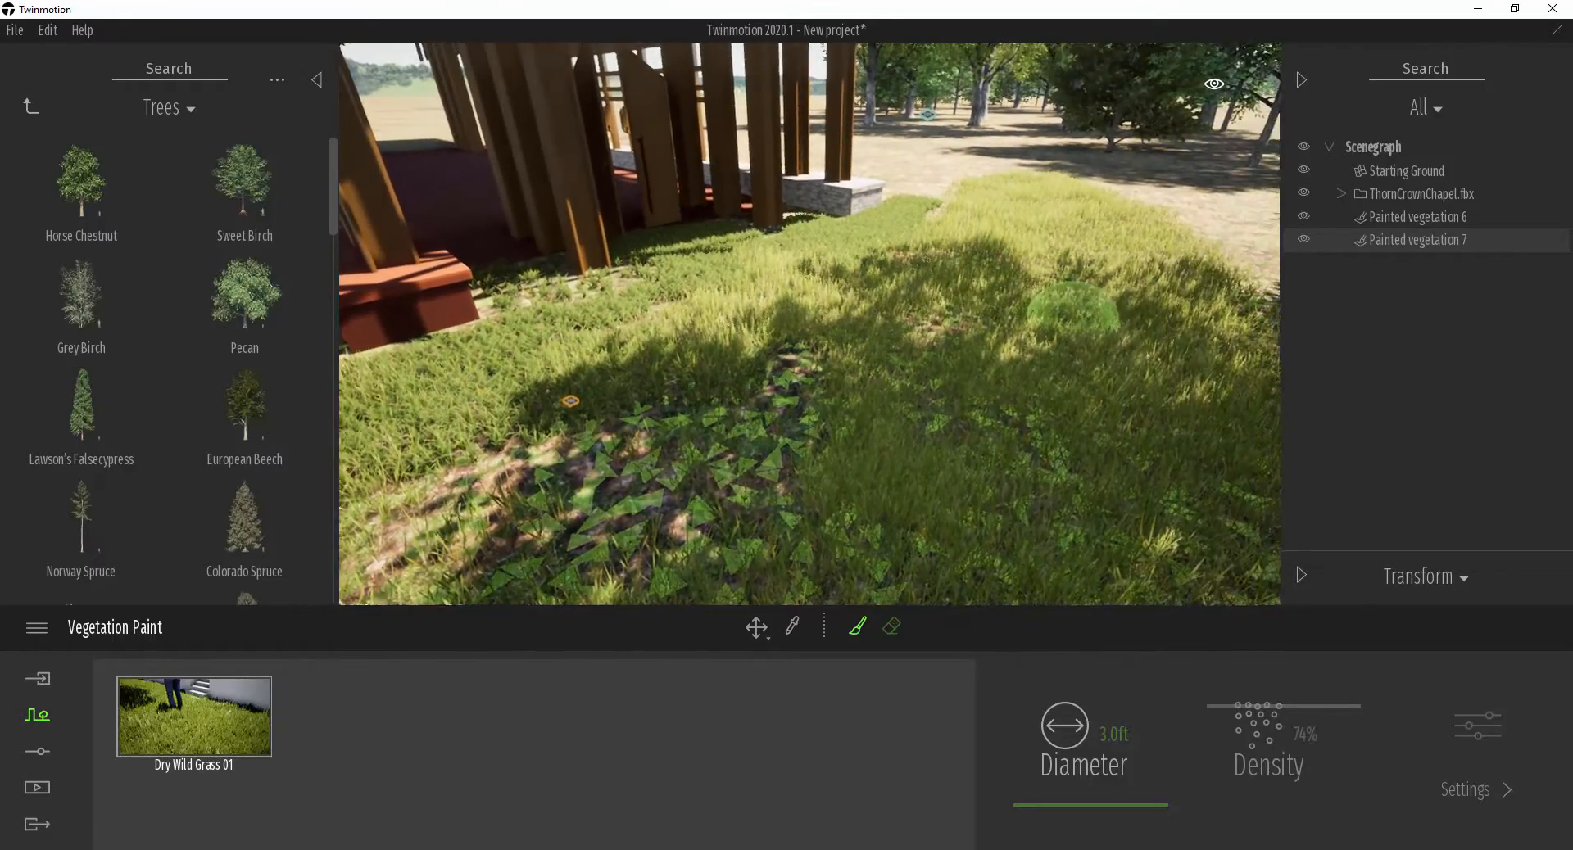
scroll(1073, 315, down, 3)
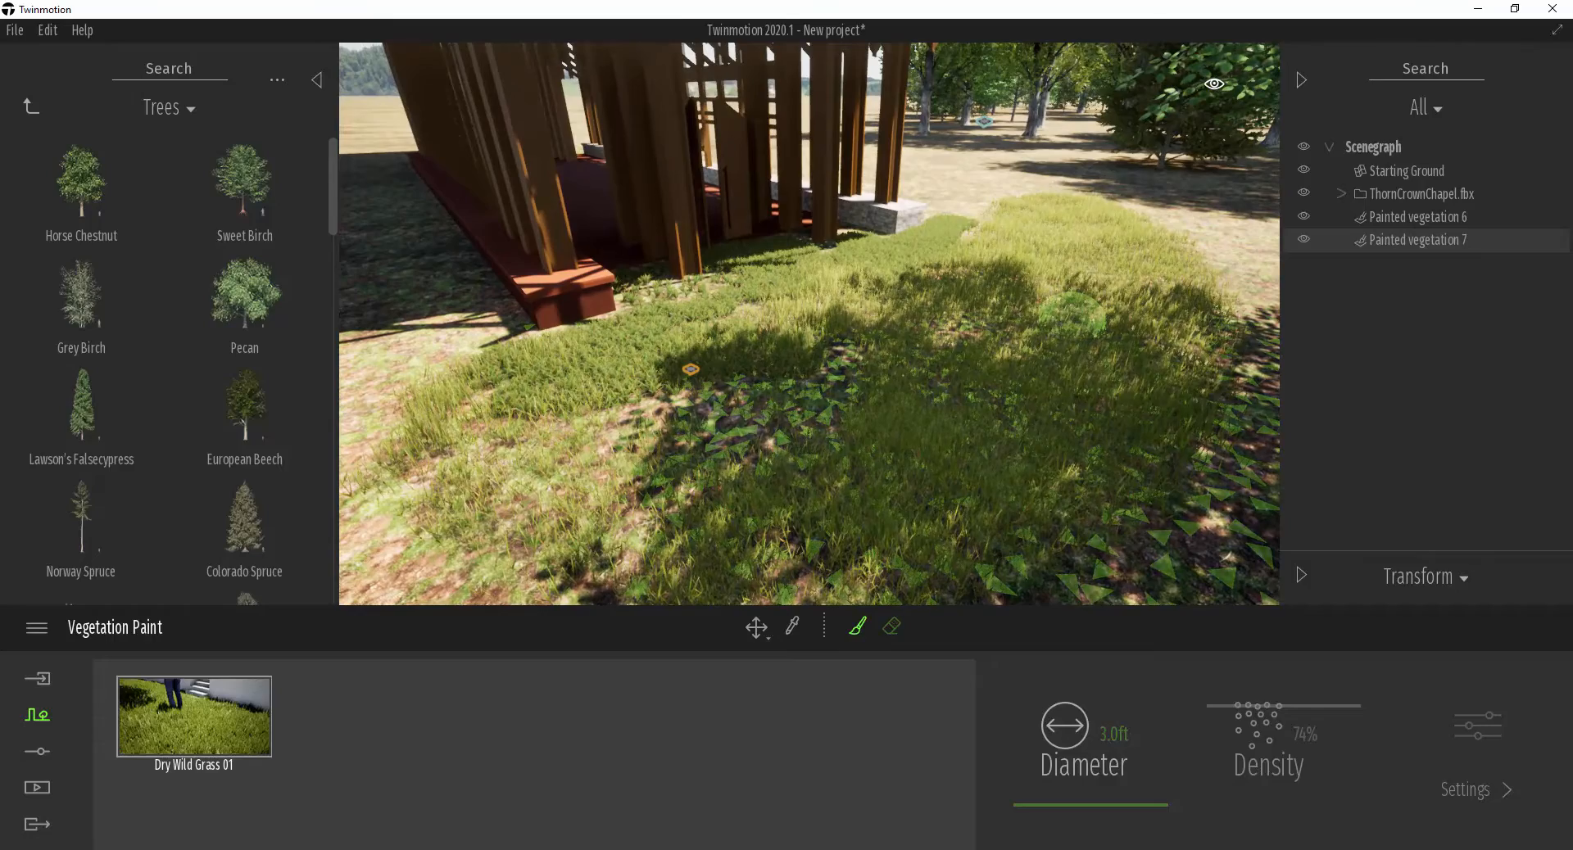
click(1417, 216)
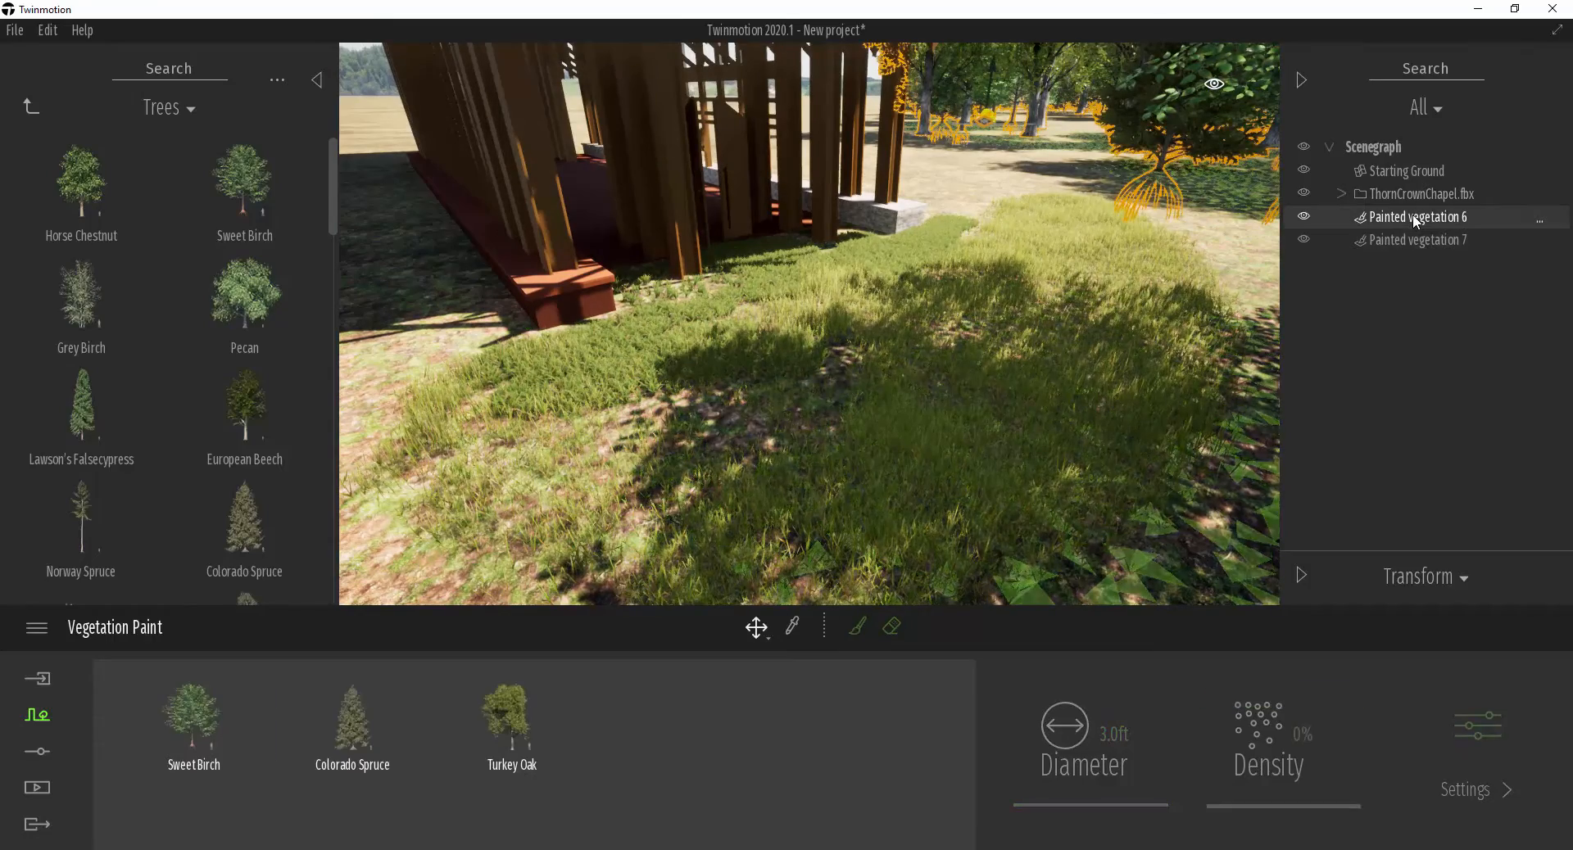
click(1417, 240)
click(1417, 217)
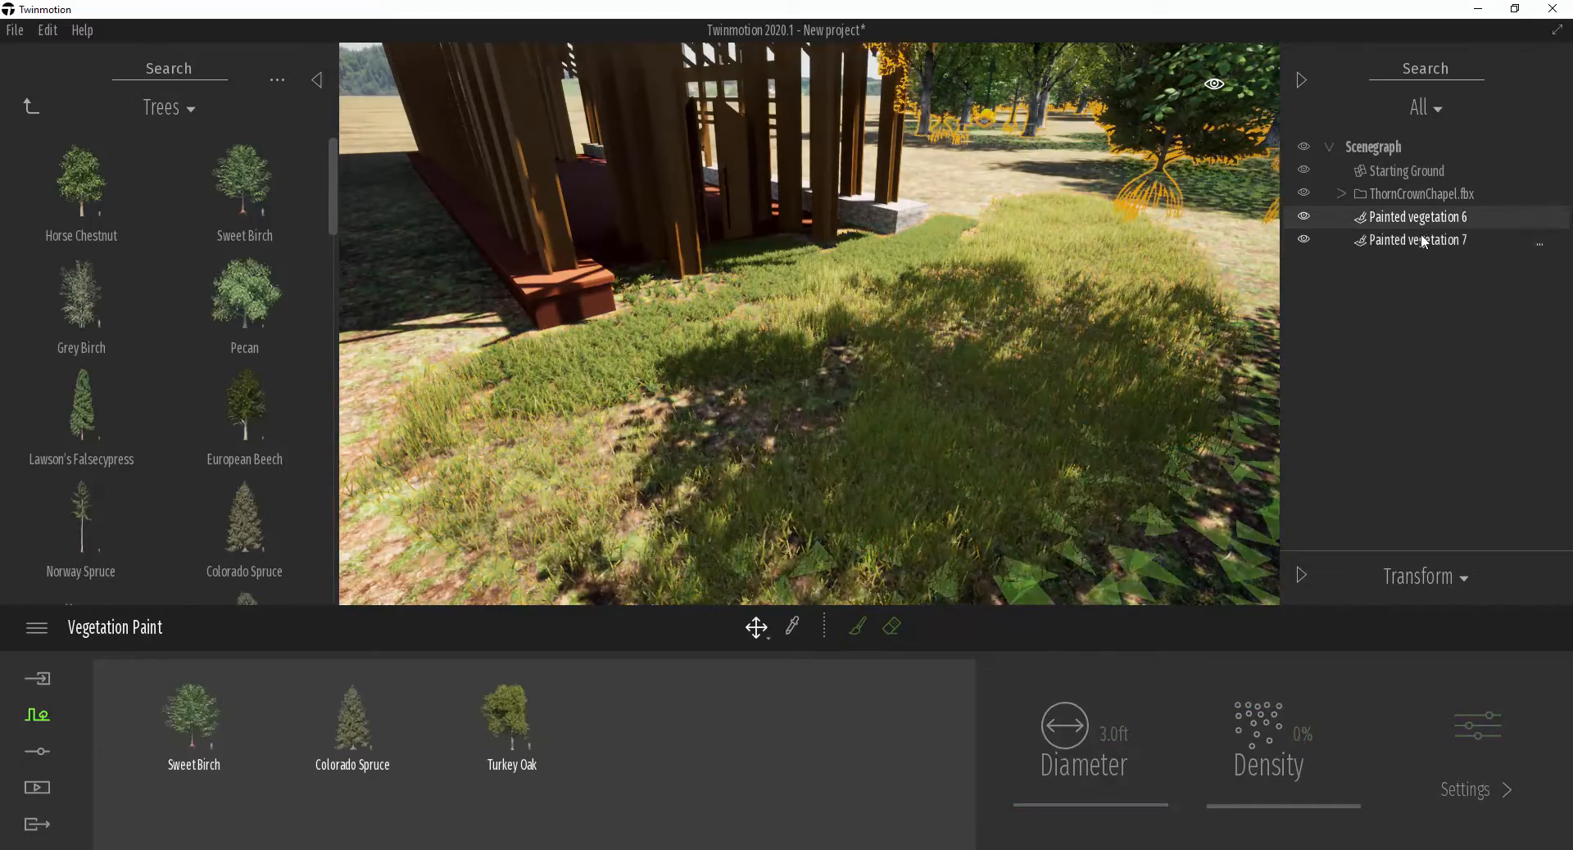
click(1422, 240)
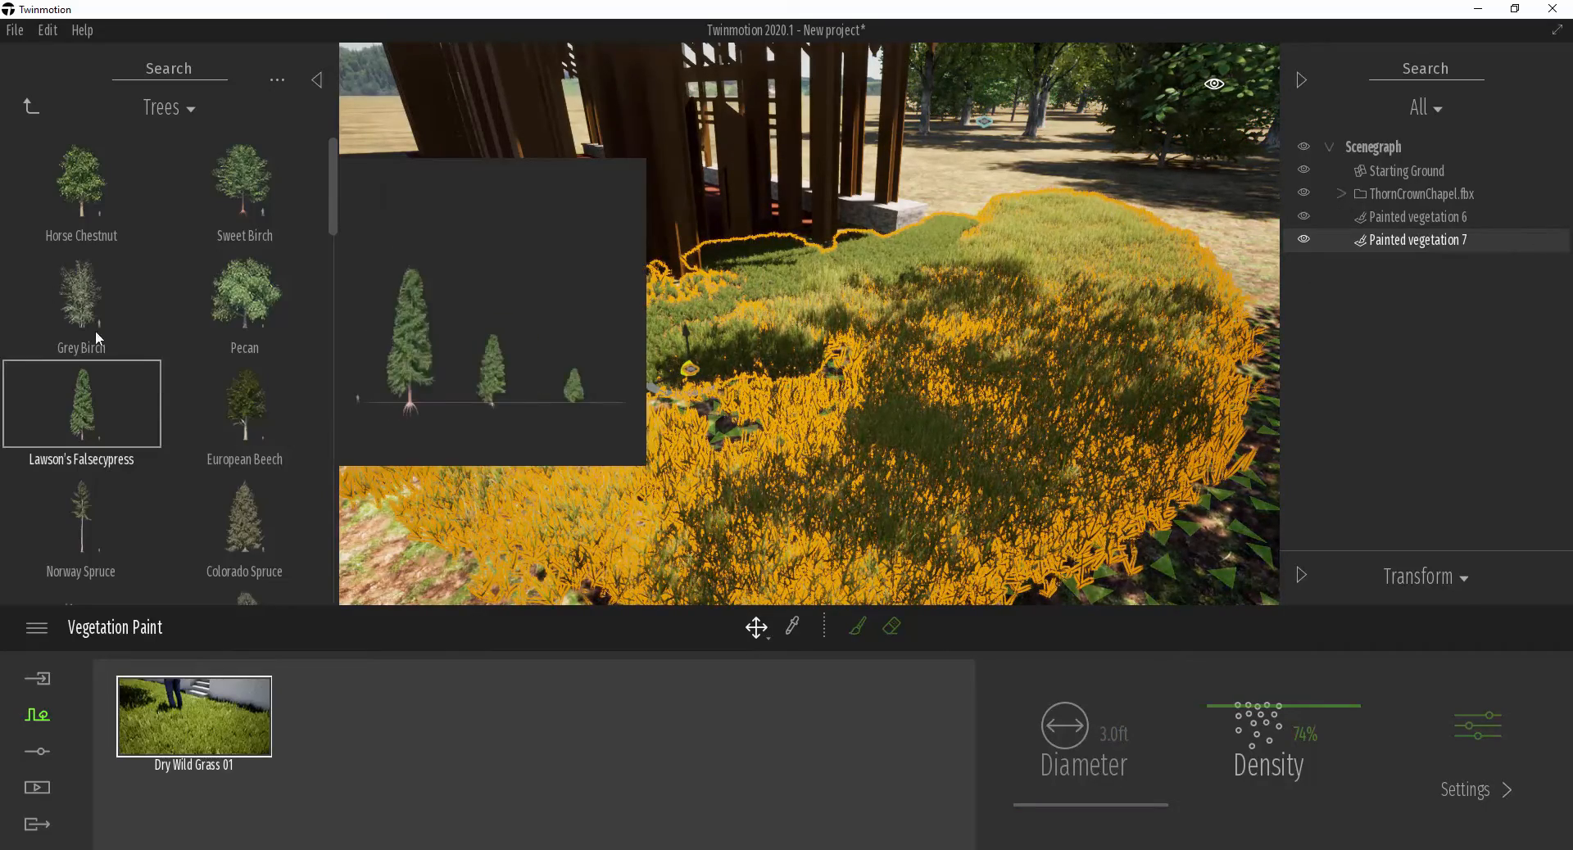
- Return the library to the Vegetation and landscape category and collapse both the library and the scenegraph to enlarge the viewport
key(s)
key(d)
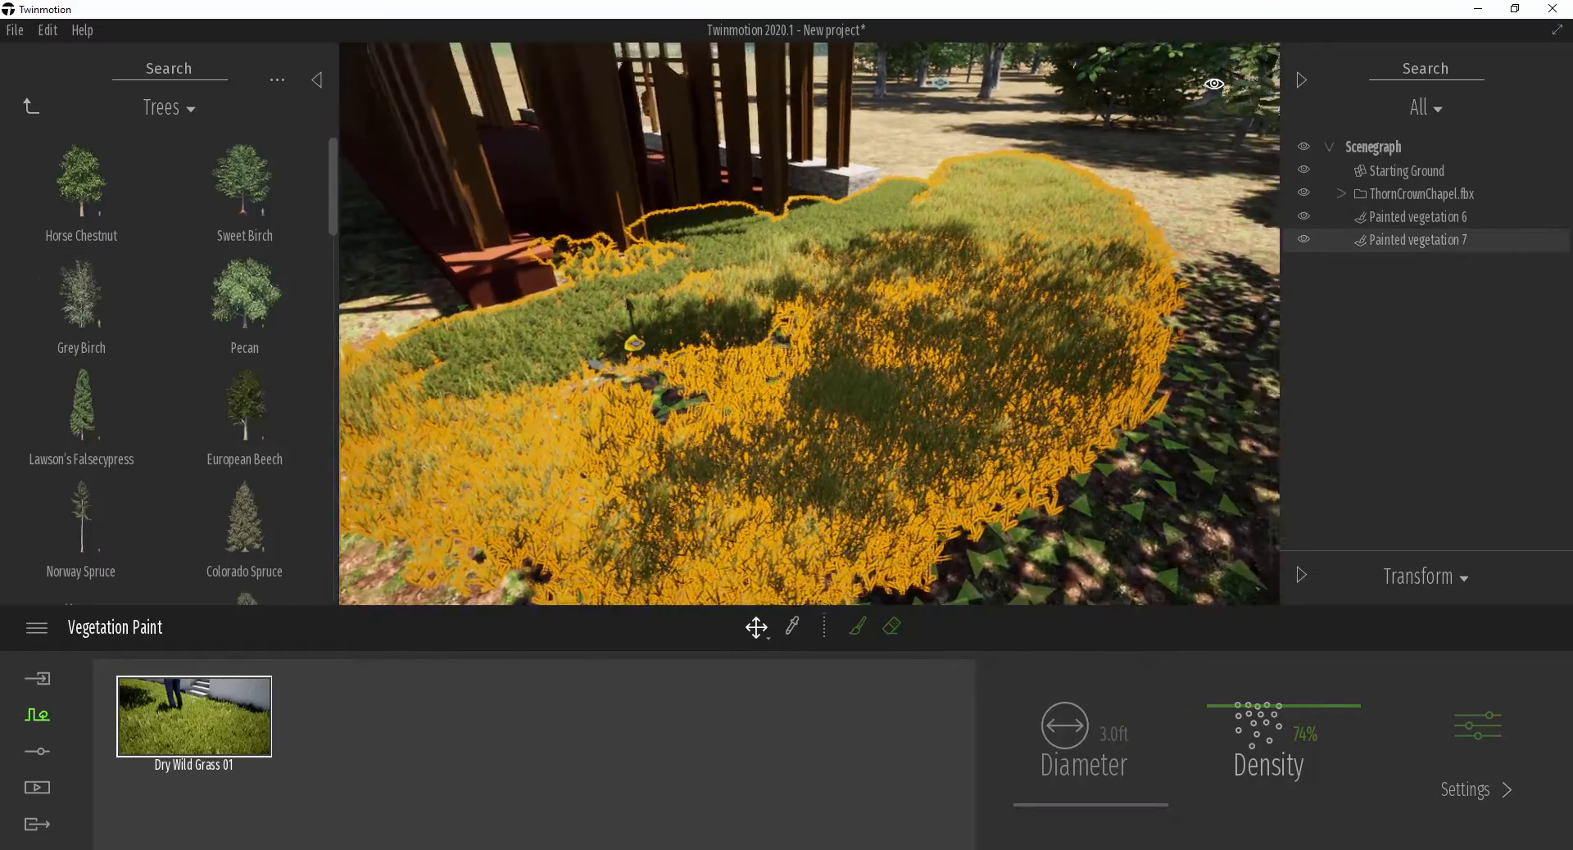
key(w)
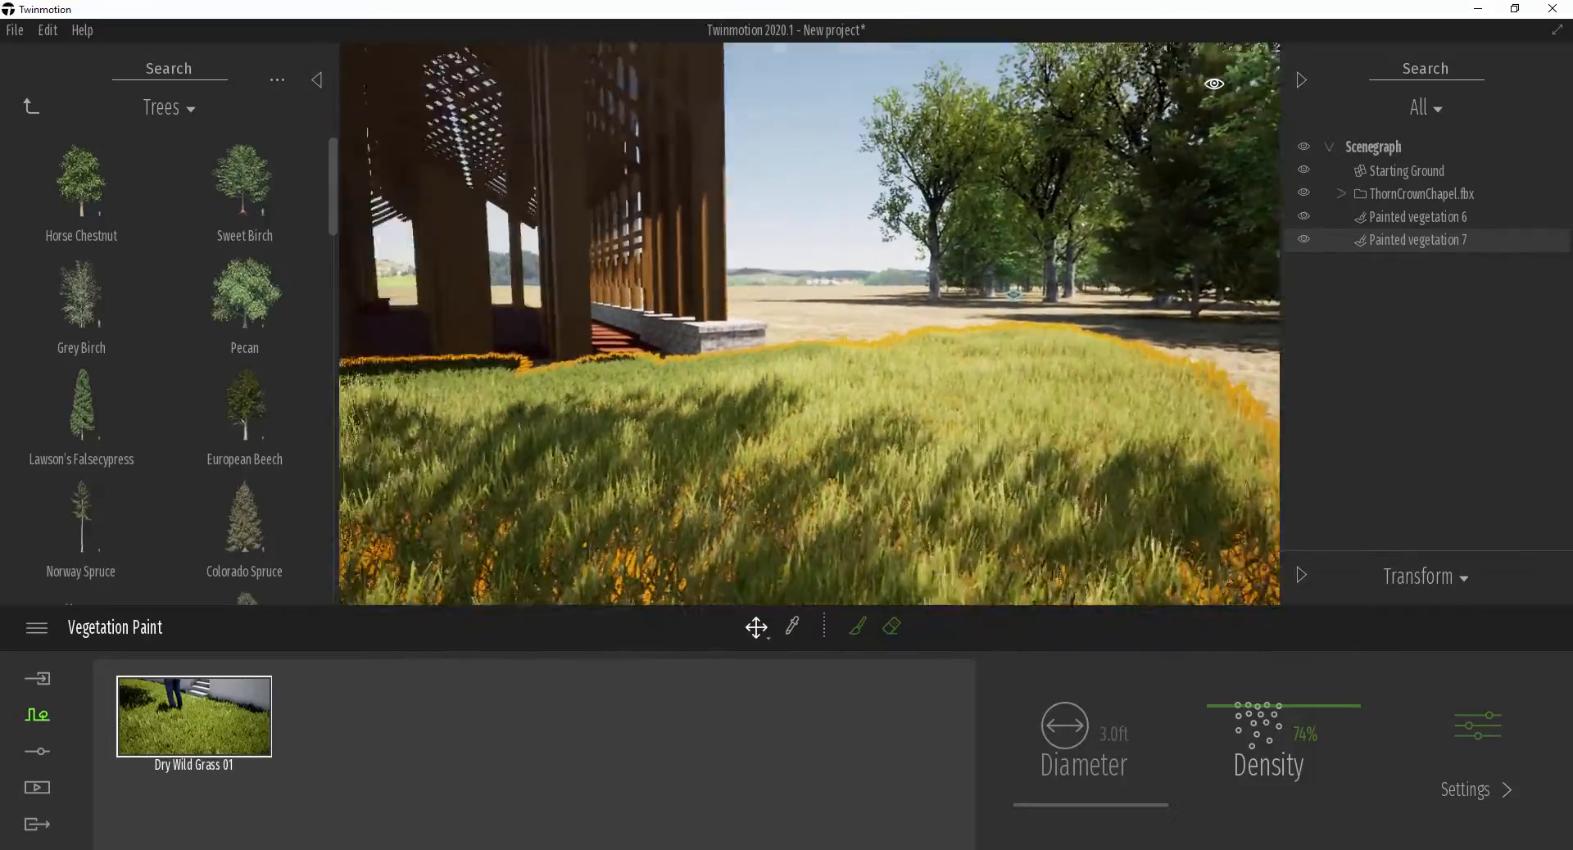
key(d)
right_drag(1014, 294, 593, 308)
key(s)
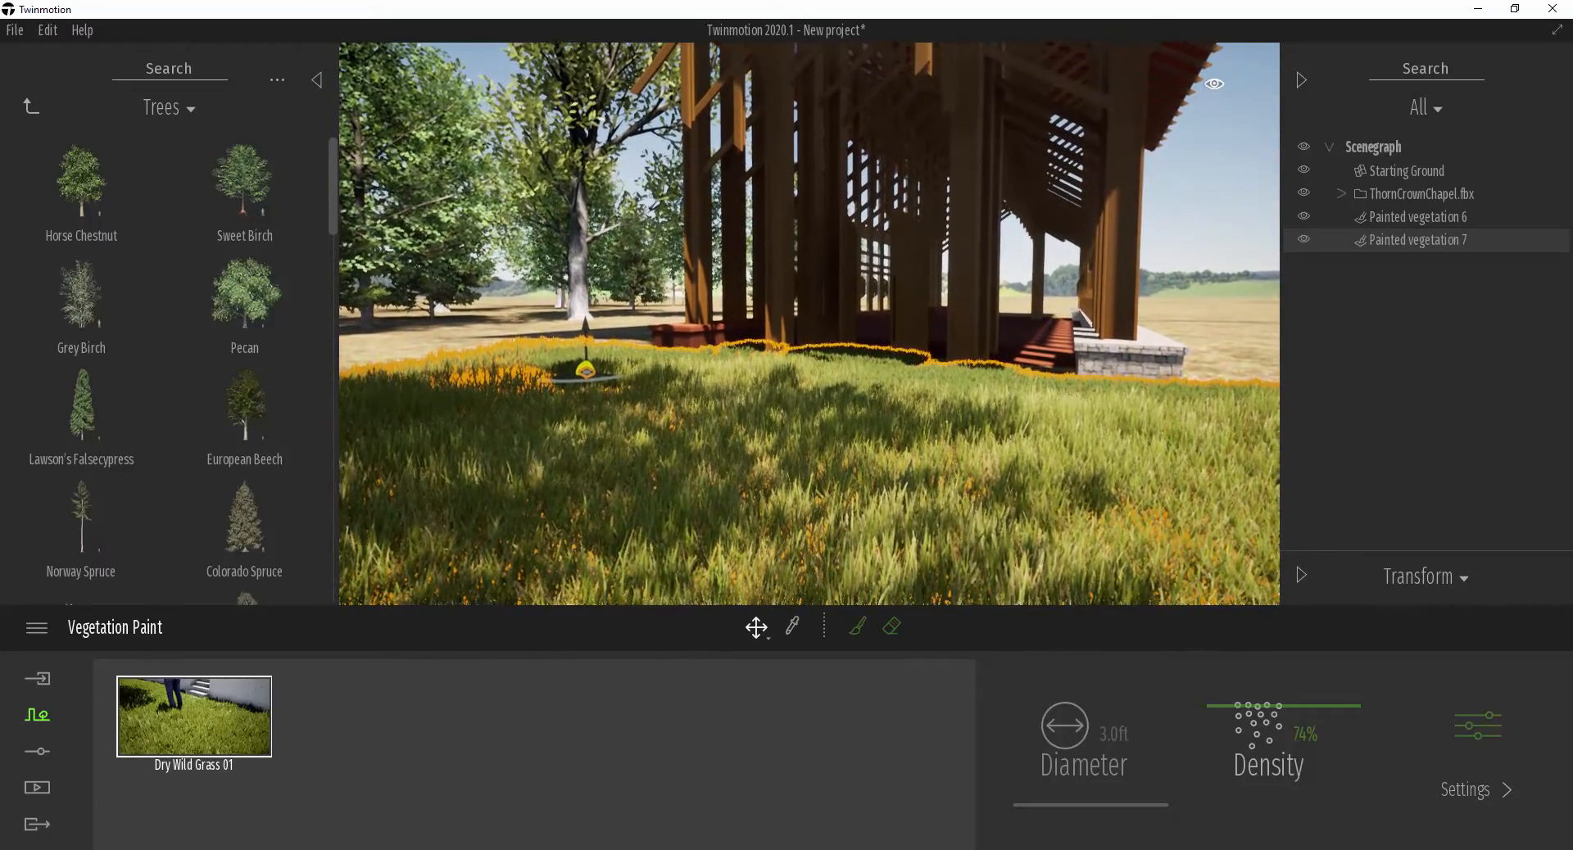
click(28, 106)
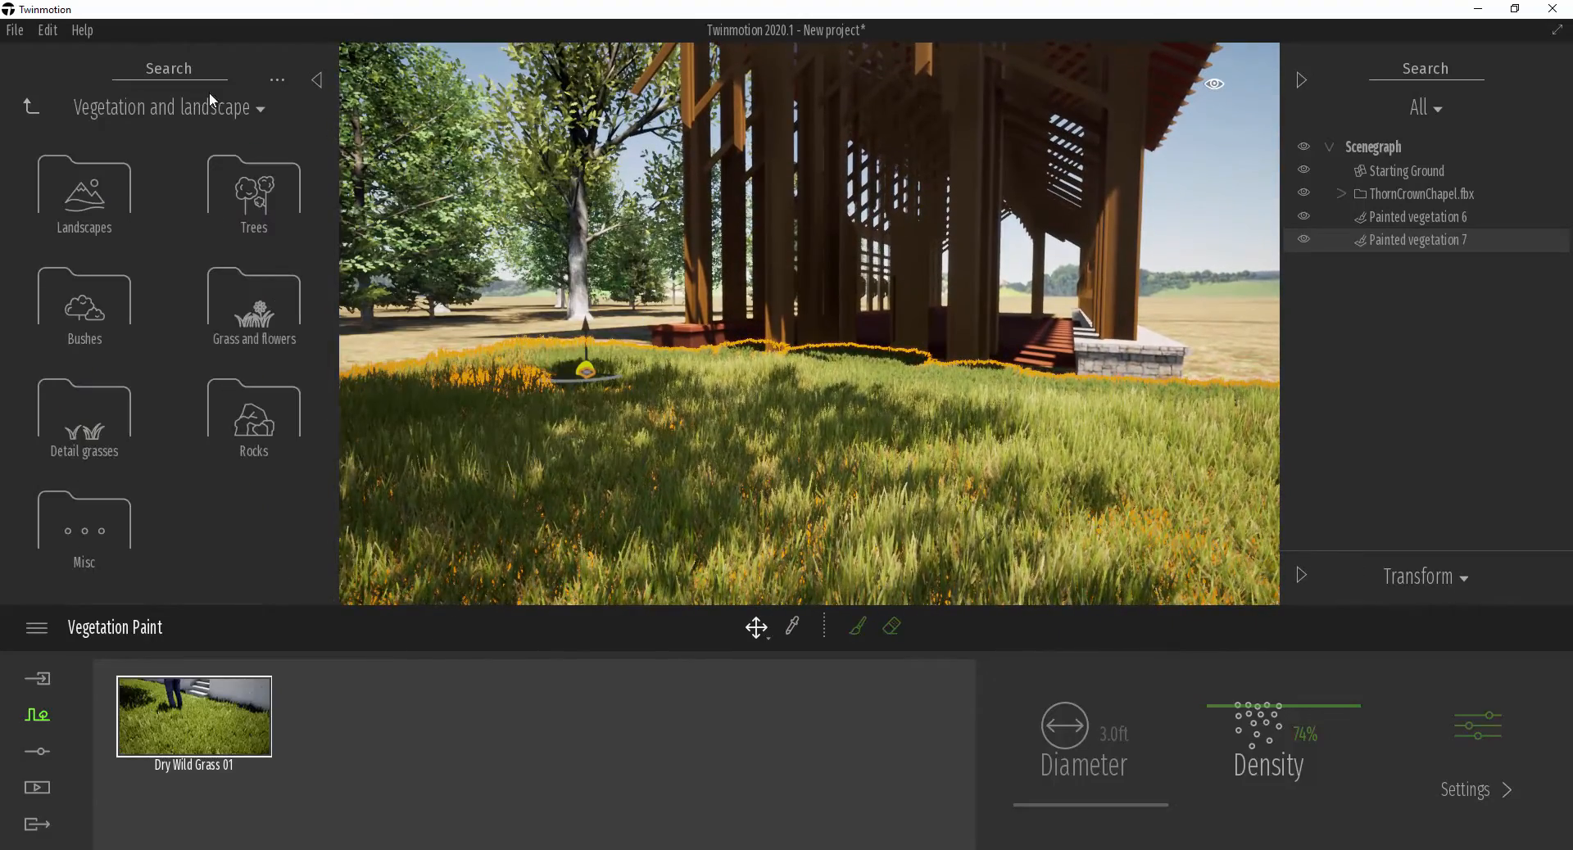
click(317, 80)
click(1302, 80)
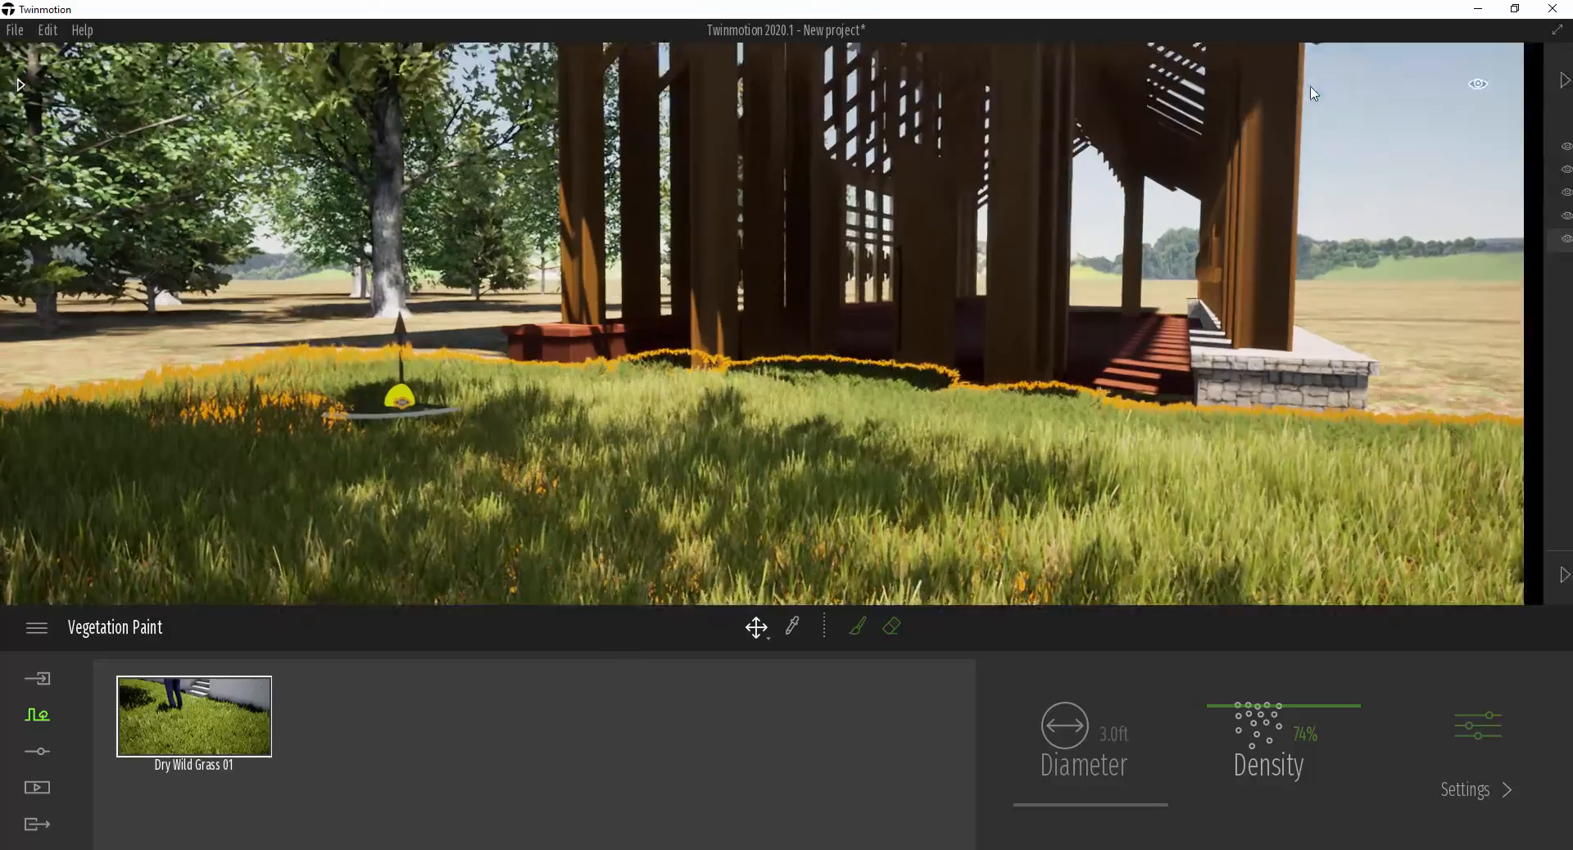
- Deselect the painted grass and create a media image of the chapel front seen from low over the lawn
key(w)
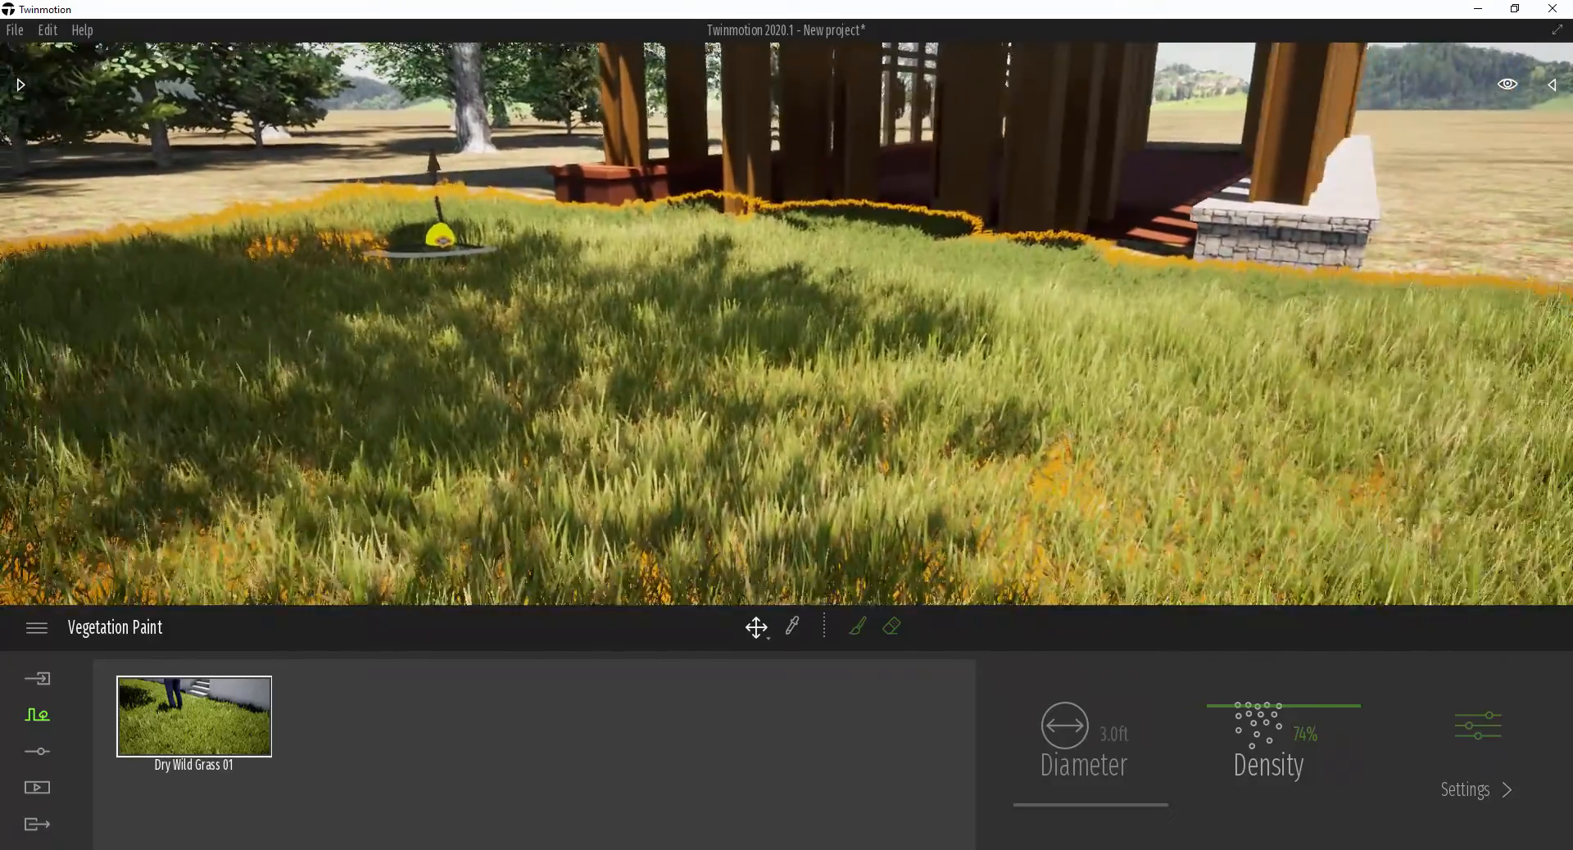
right_drag(786, 324, 741, 172)
key(d)
key(s)
right_drag(1261, 159, 1309, 167)
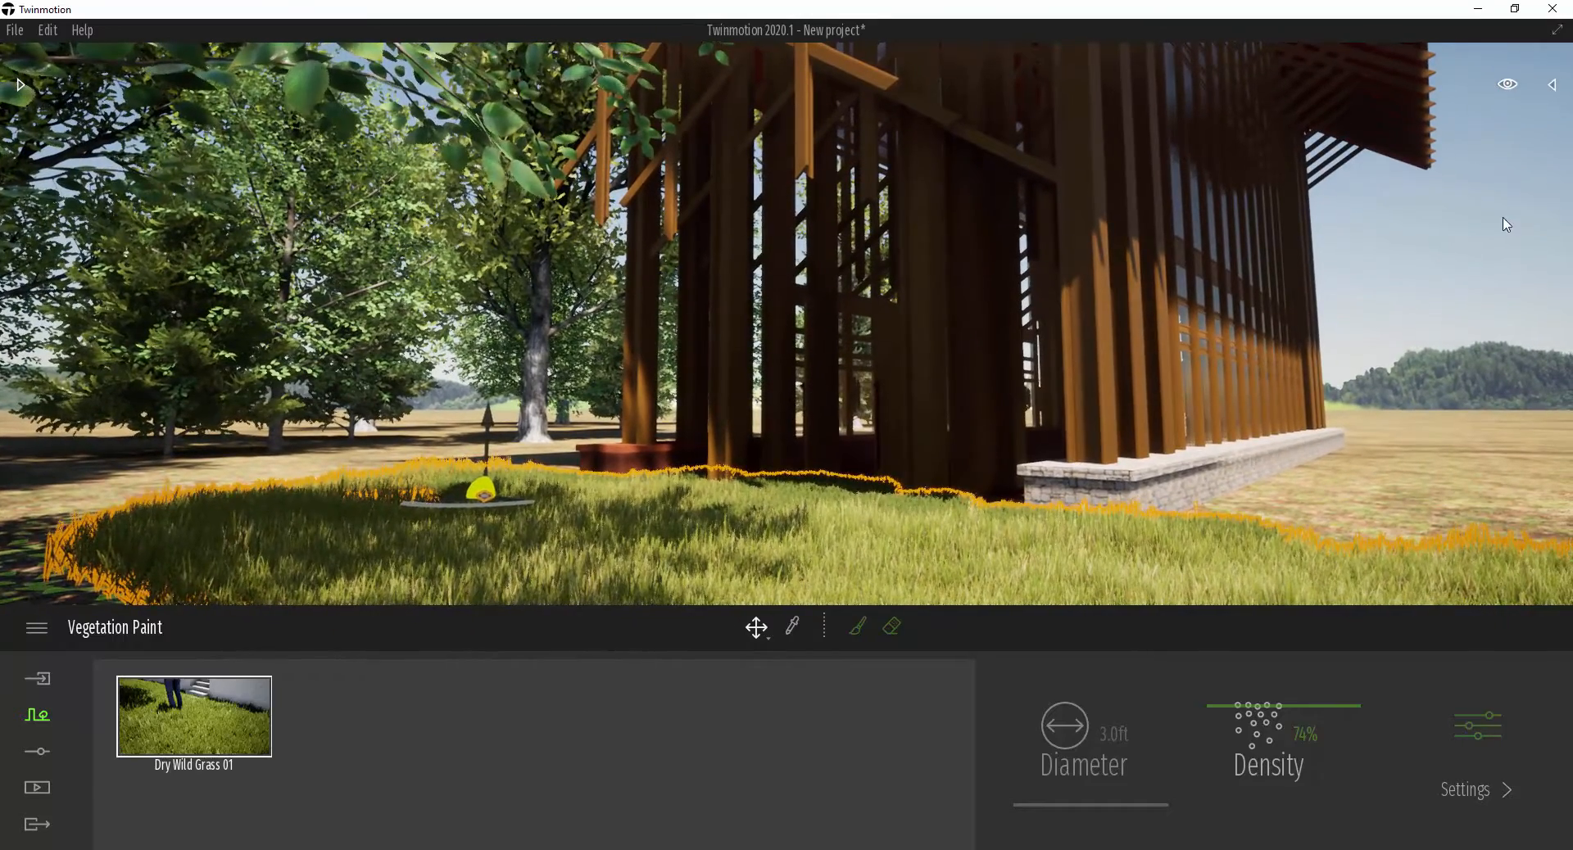
click(1502, 223)
click(47, 752)
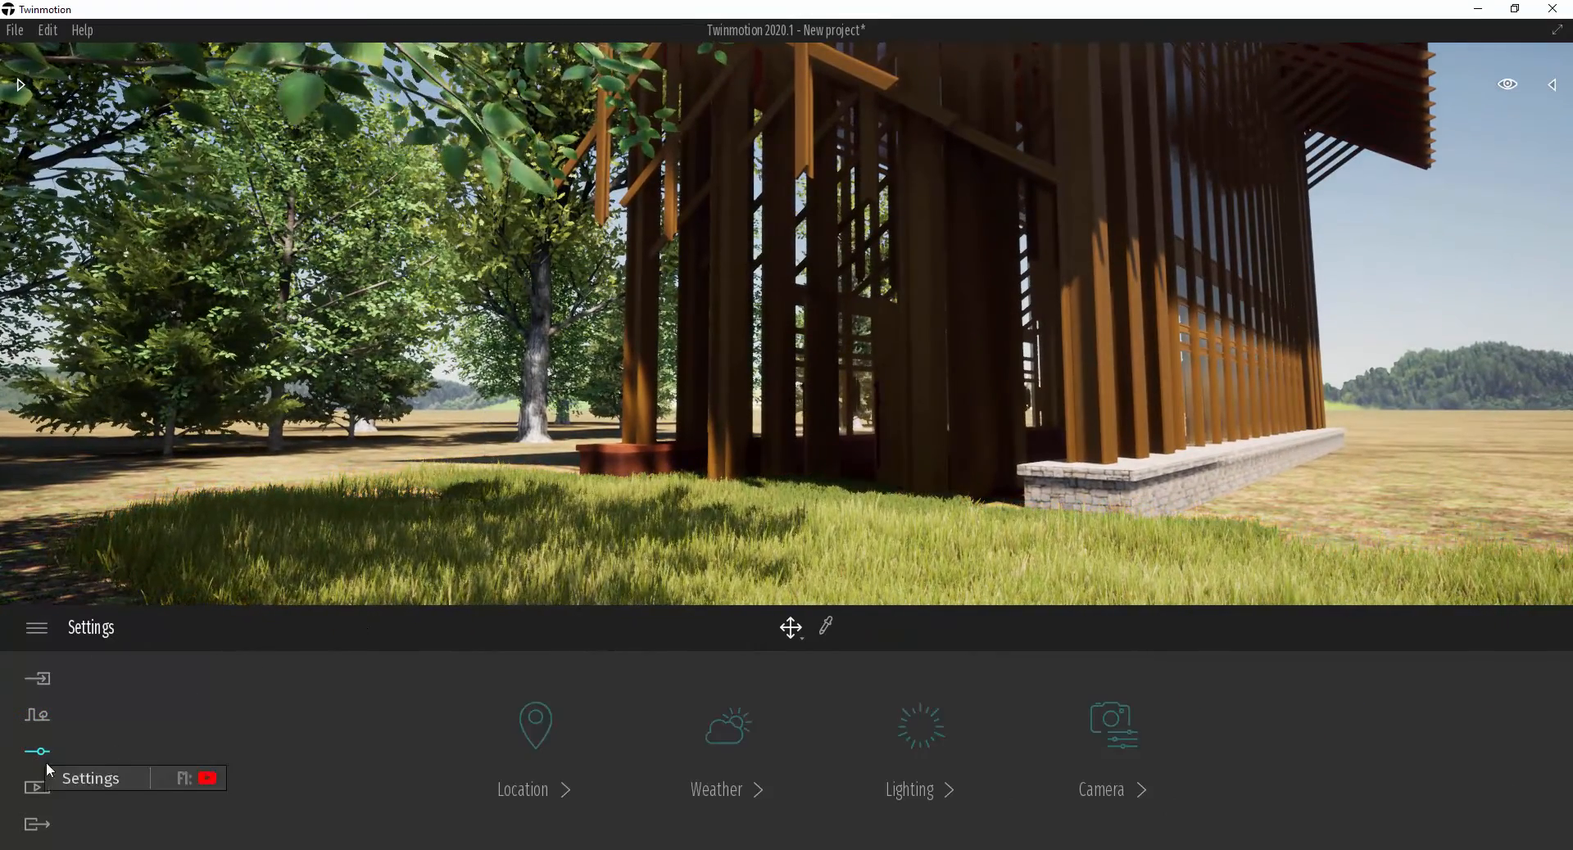
click(36, 791)
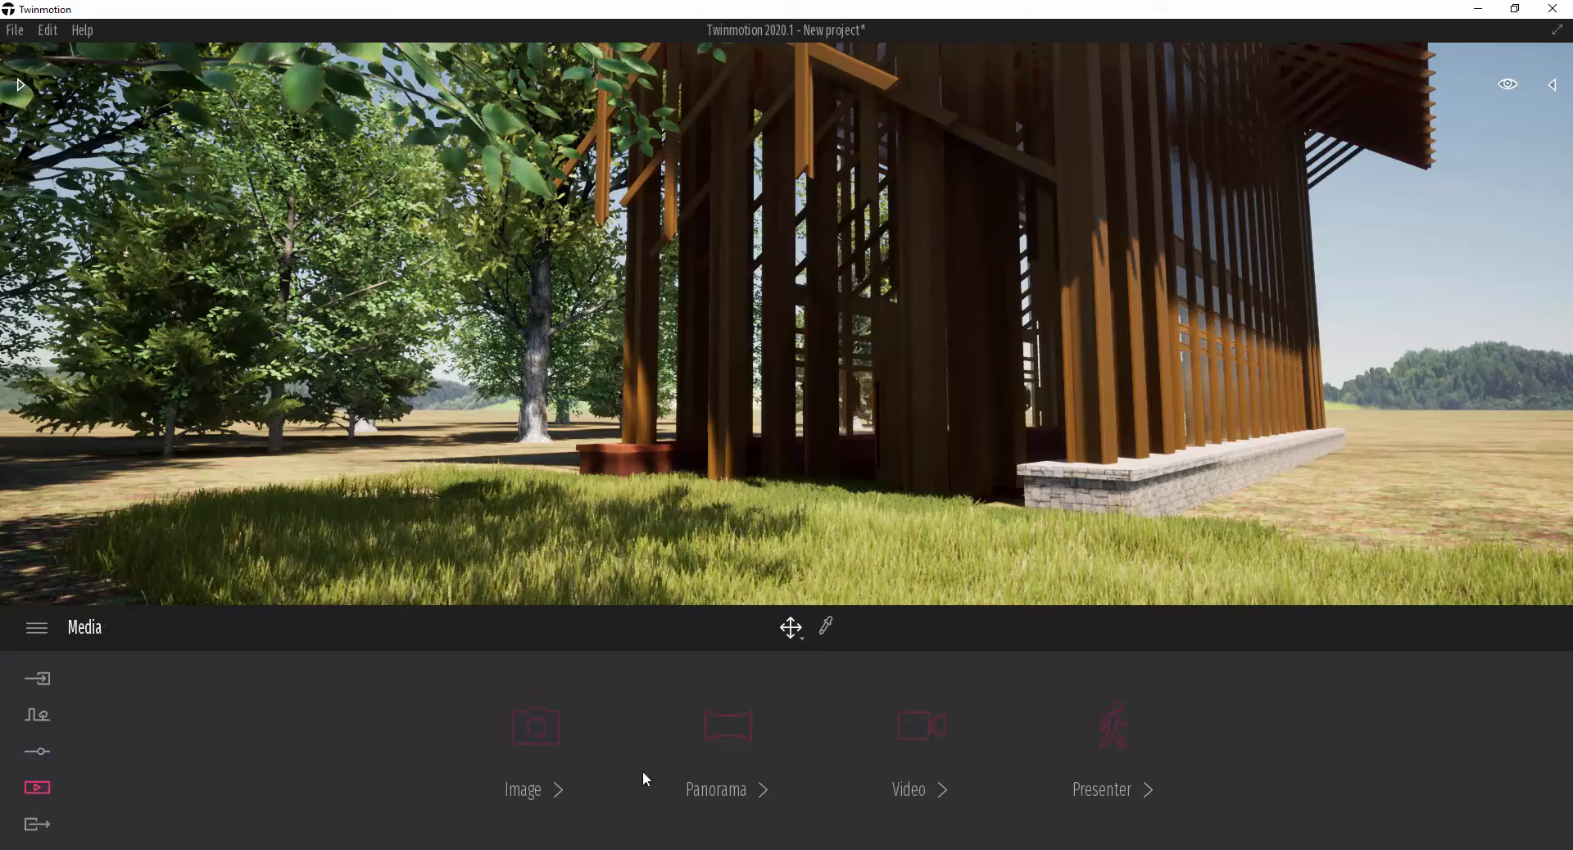
click(539, 791)
click(150, 733)
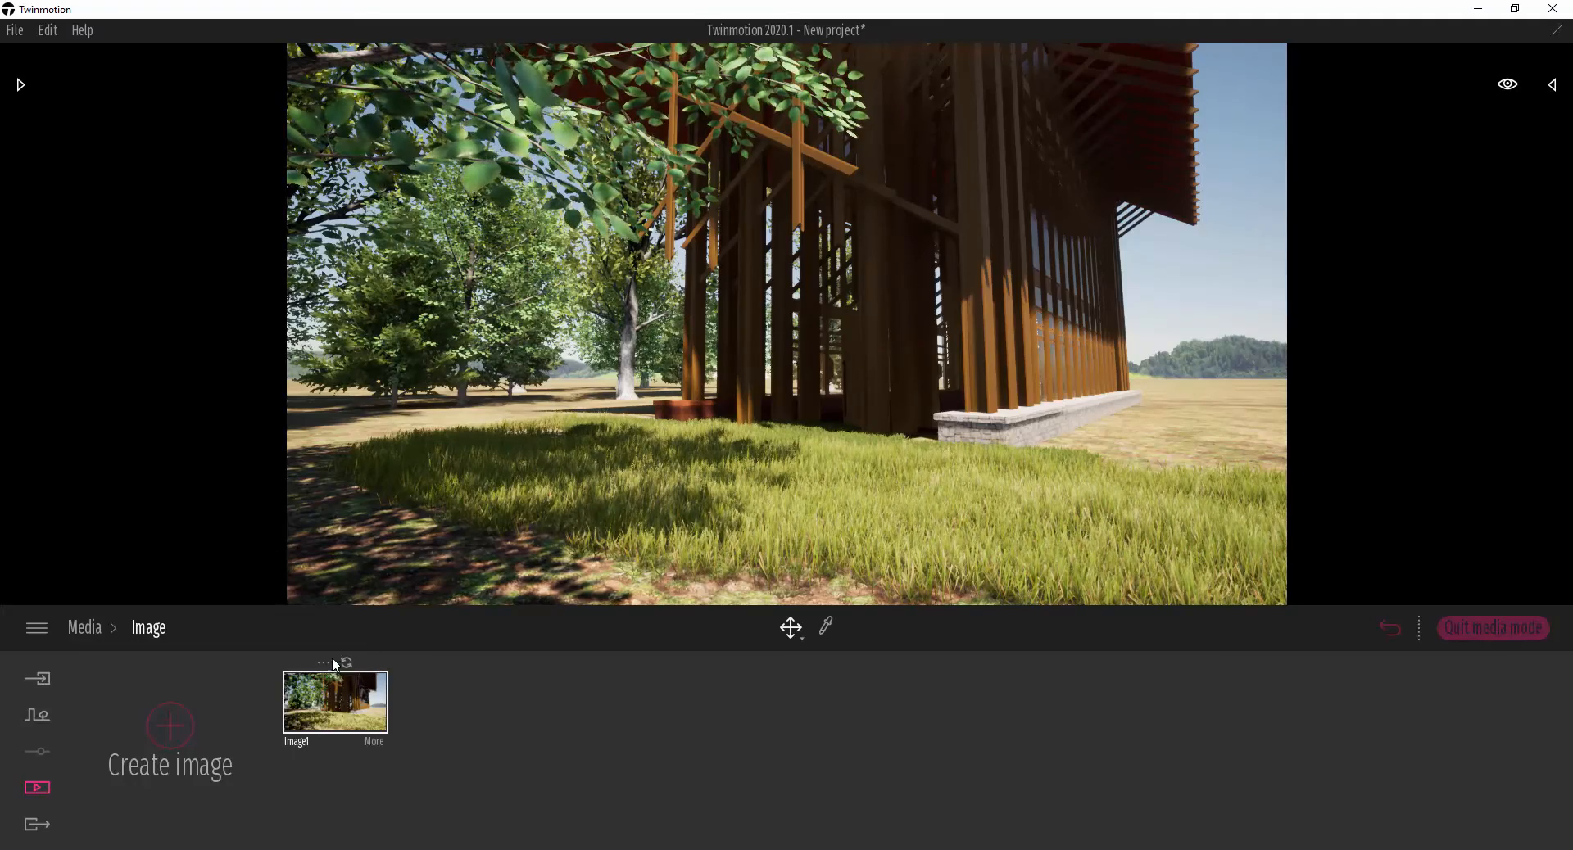
- Reframe the chapel corner with overhanging branches and more open field, and update Image1 with this view
right_drag(607, 471, 774, 428)
right_drag(657, 223, 884, 441)
key(s)
key(d)
right_drag(787, 328, 772, 287)
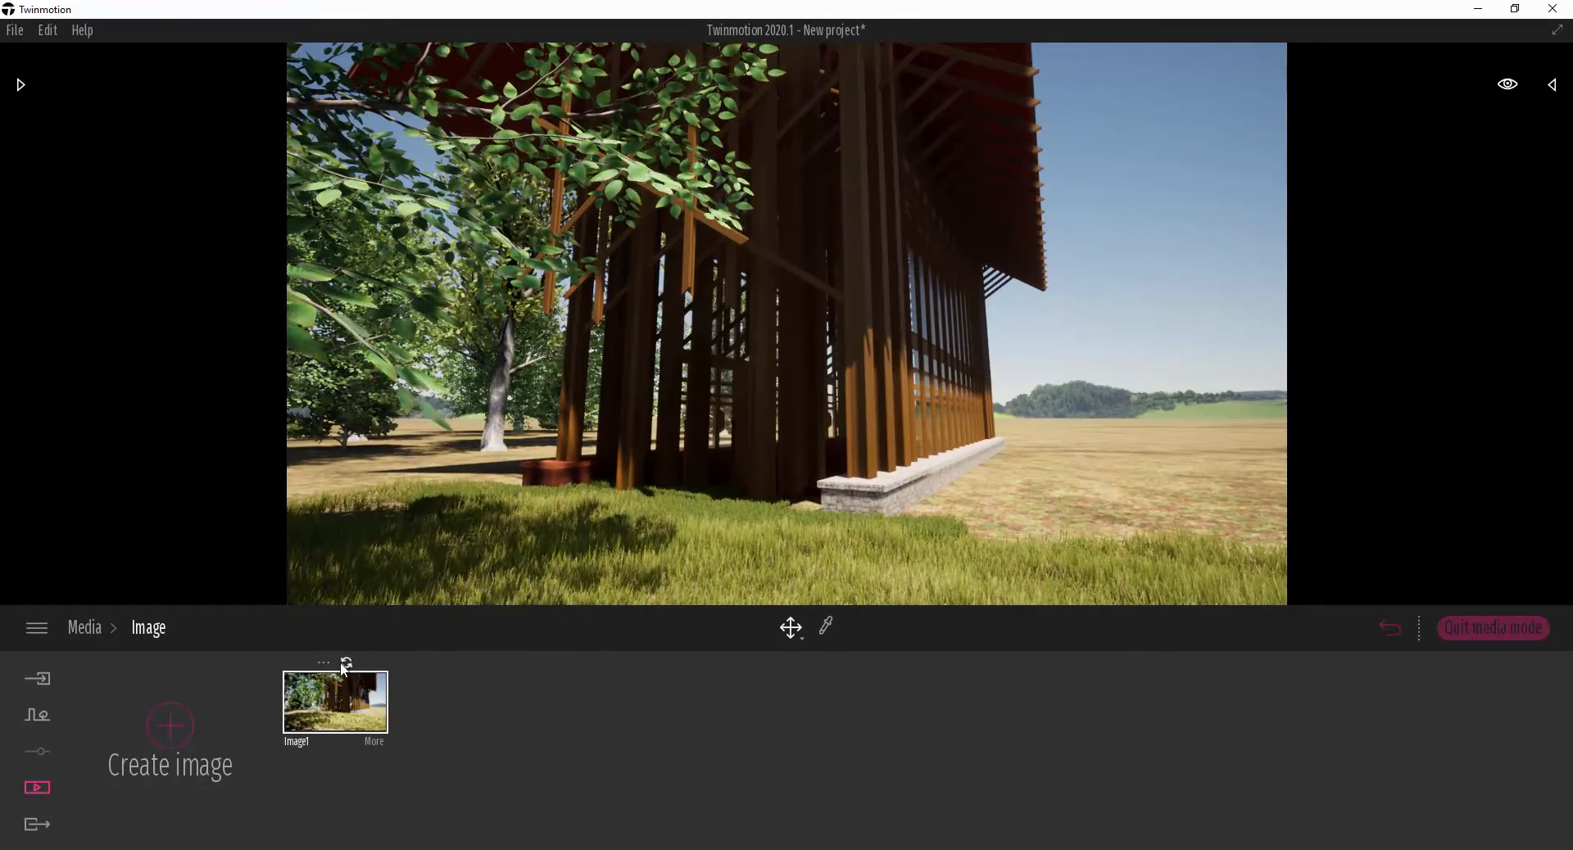
click(345, 665)
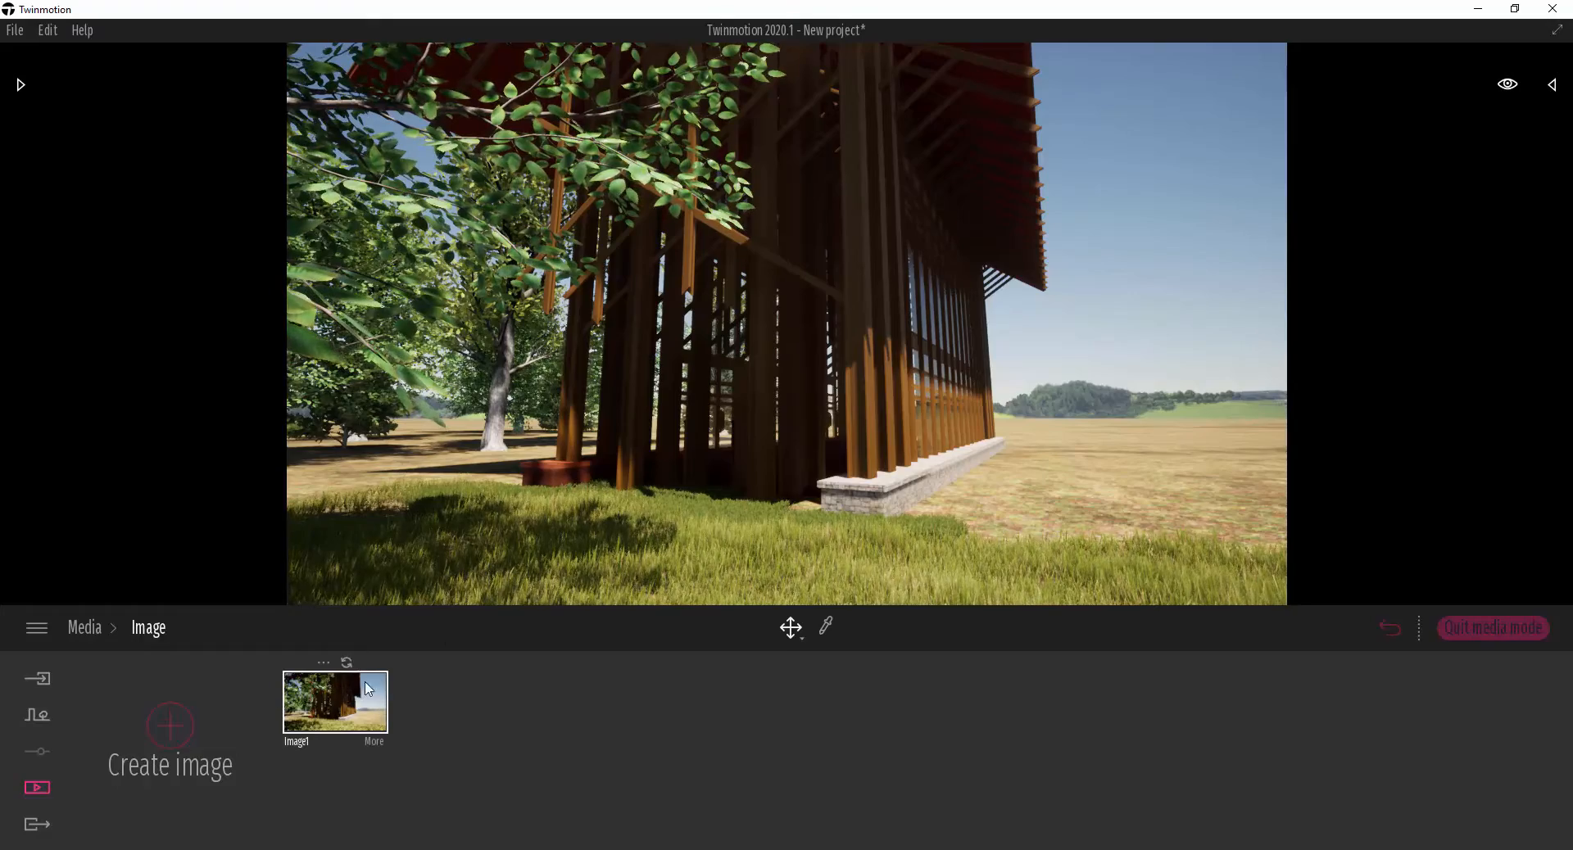
- Create a second media image and update it with a view down the length of the chapel interior
click(203, 746)
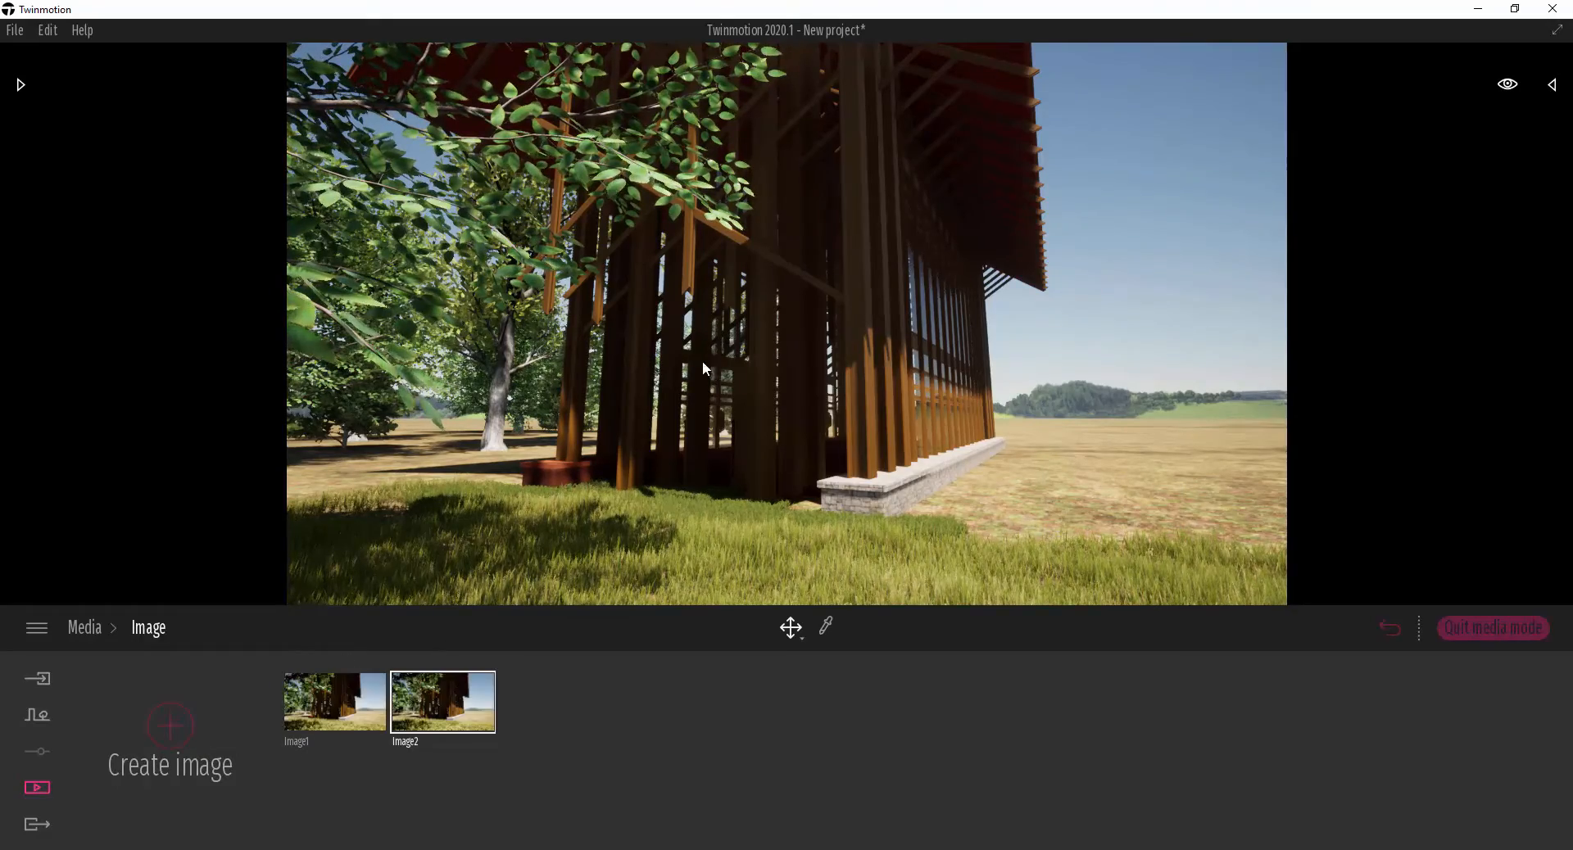
right_drag(702, 361, 833, 366)
key(a)
key(w)
key(a)
key(w)
key(w)
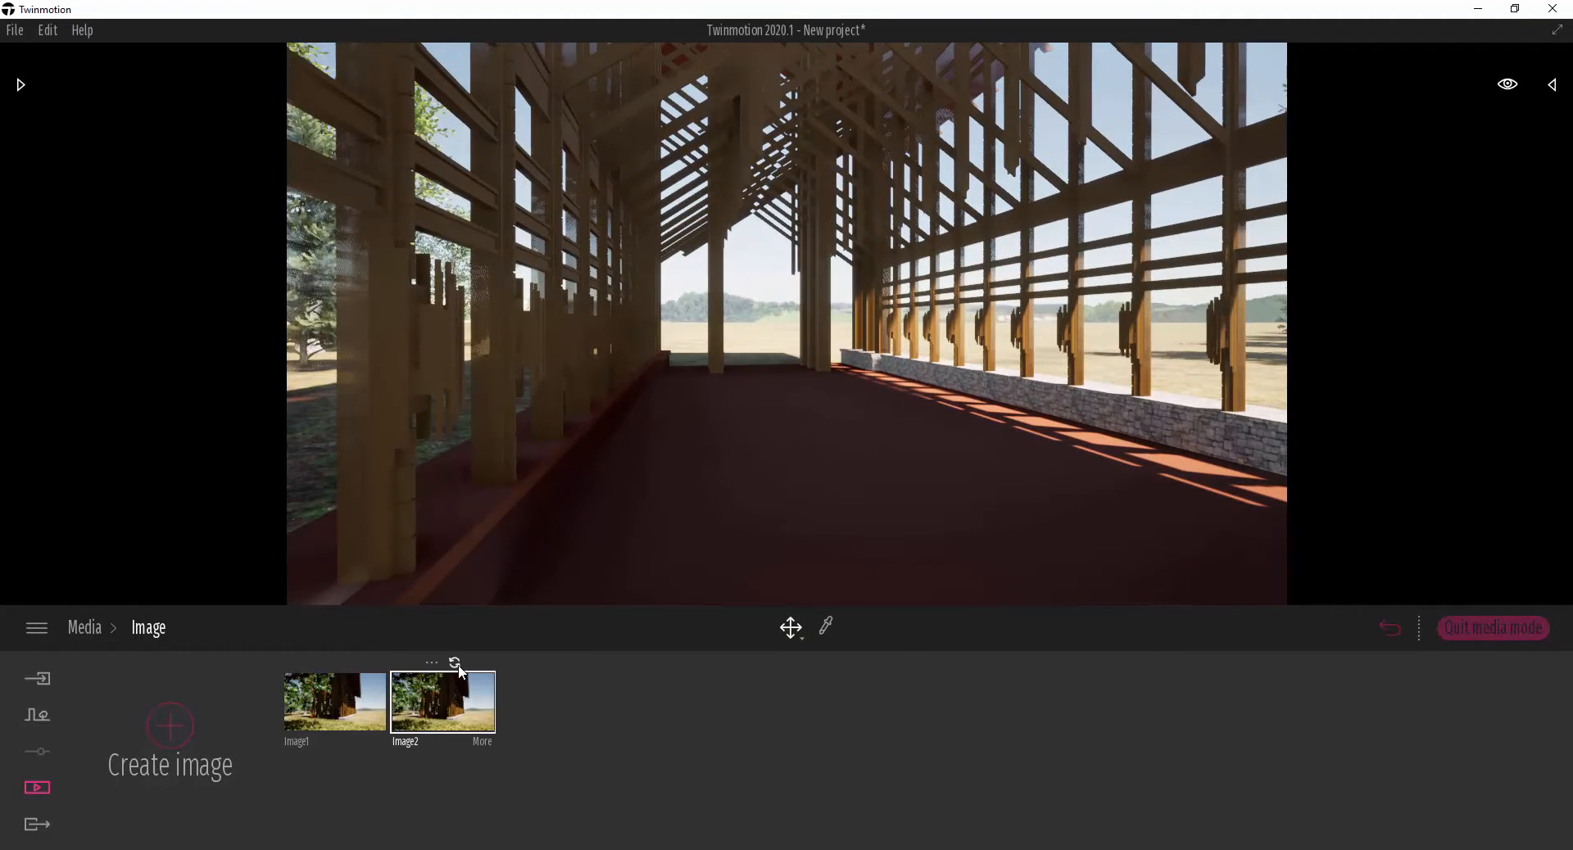
click(455, 663)
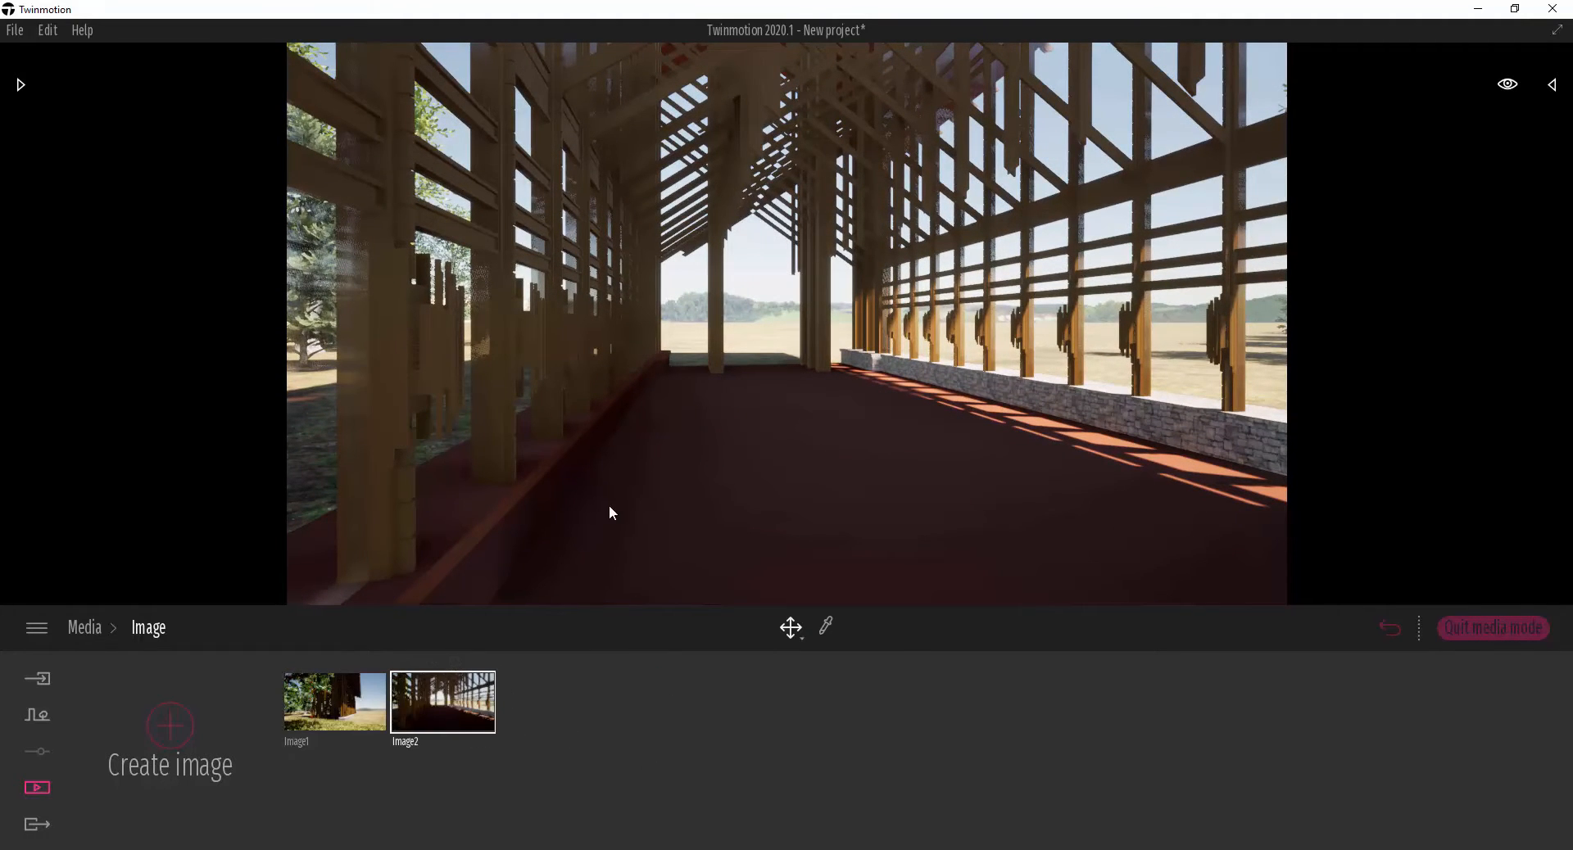
- Apply the Two sided glass material from the Glass library to the skylight panel on the chapel roof
key(a)
right_drag(769, 502, 1012, 603)
key(s)
key(s)
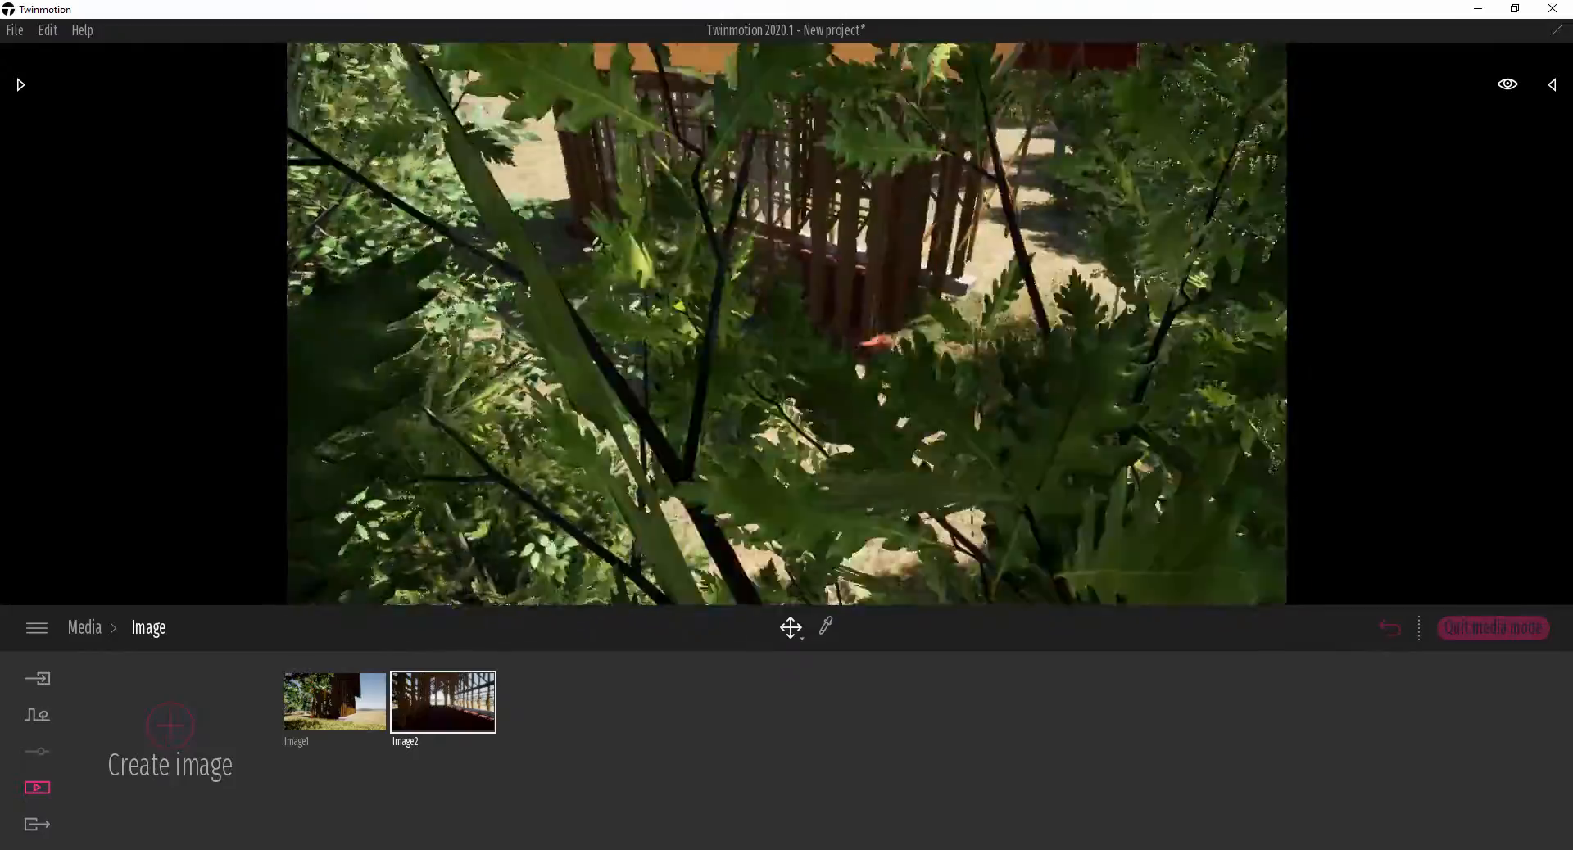
key(s)
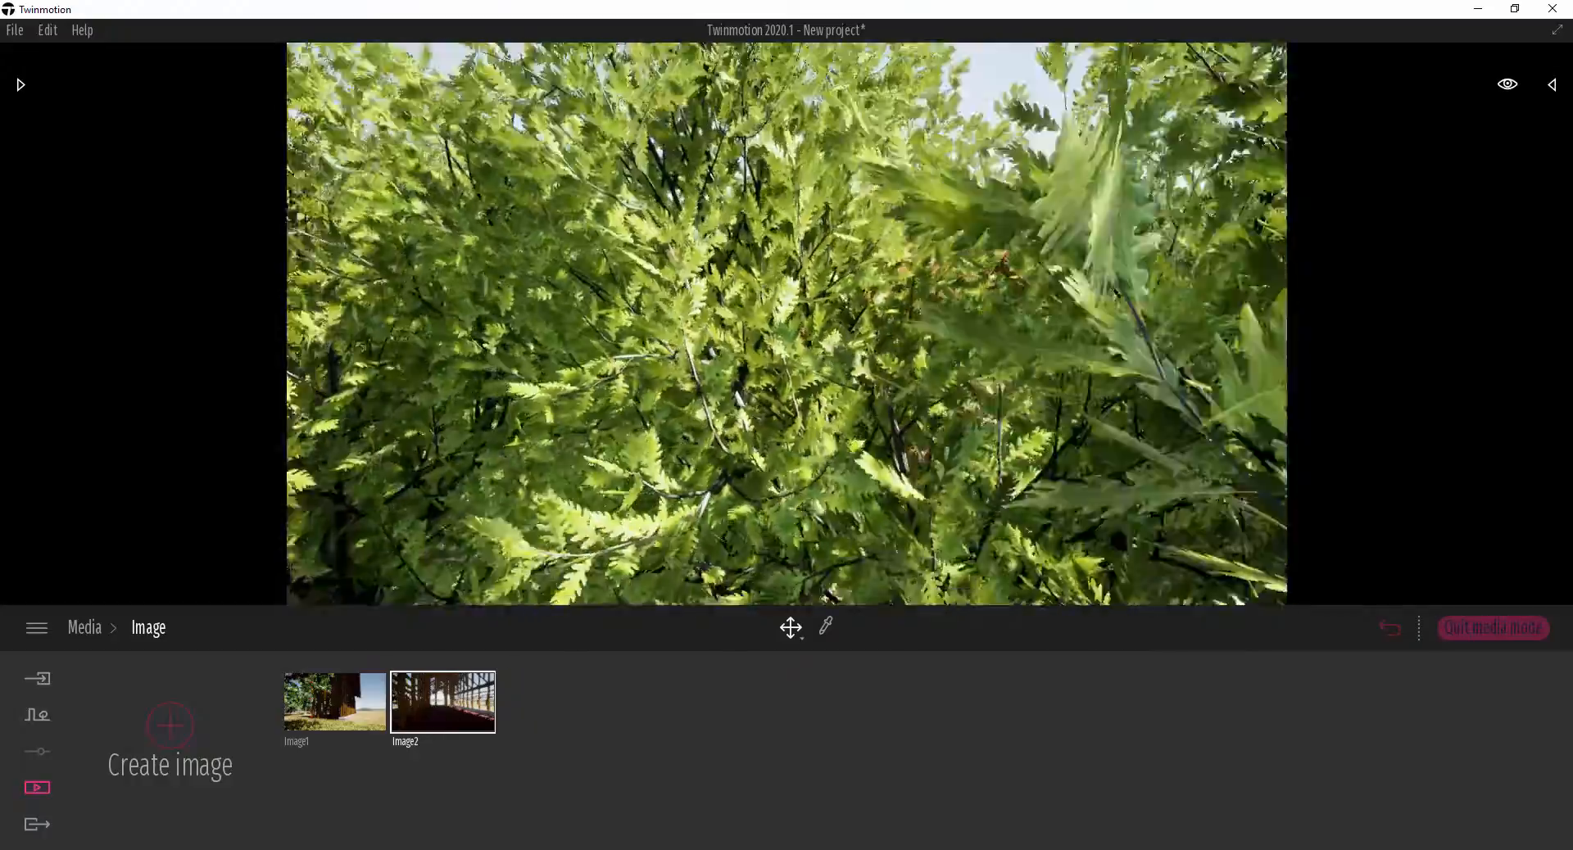
key(s)
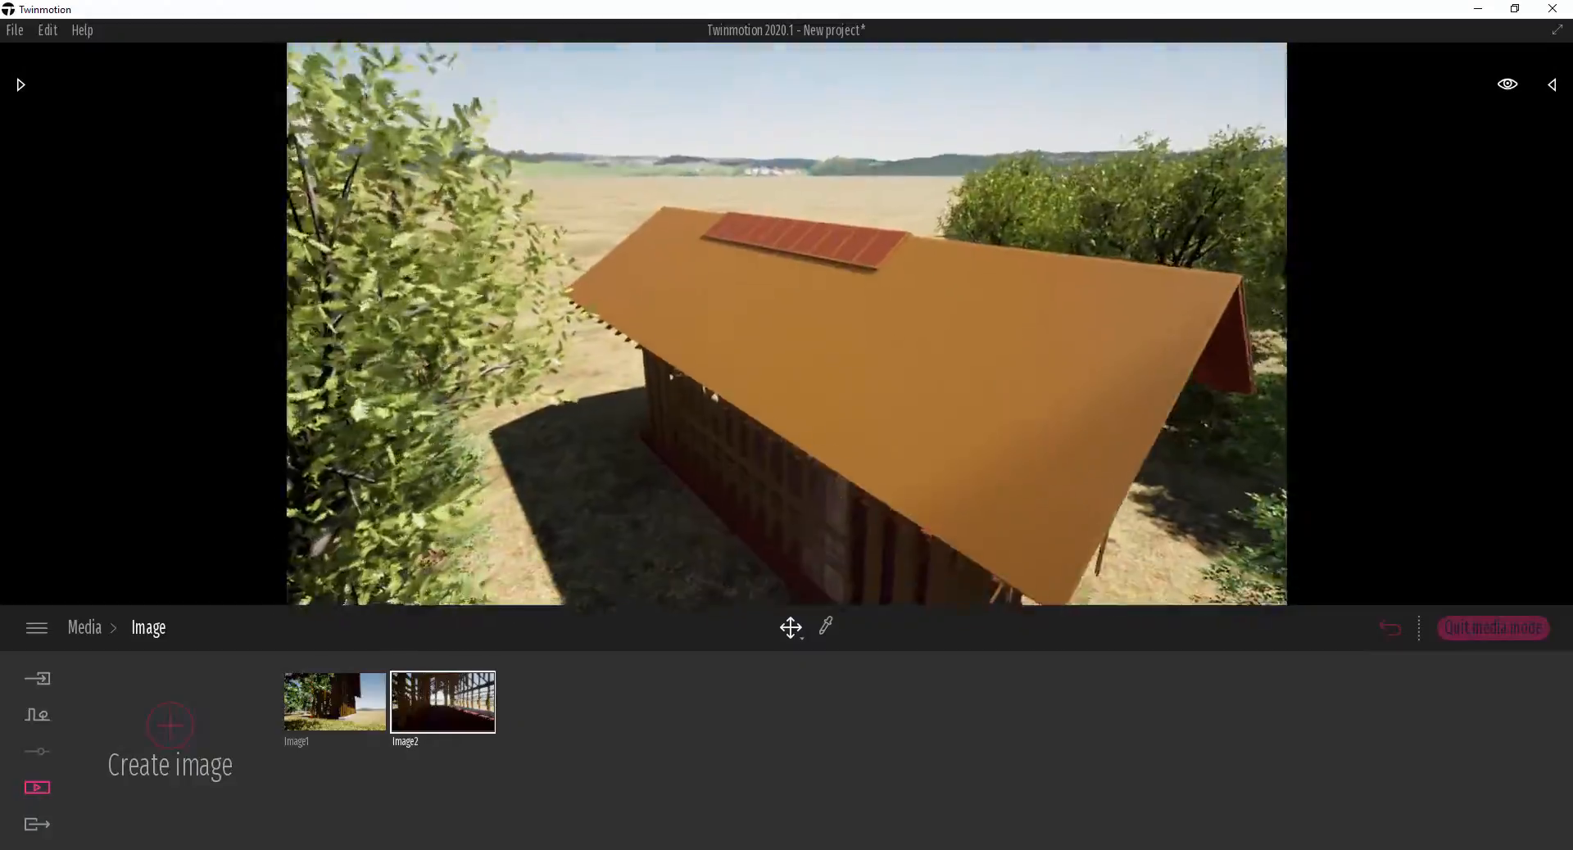
right_drag(786, 324, 807, 398)
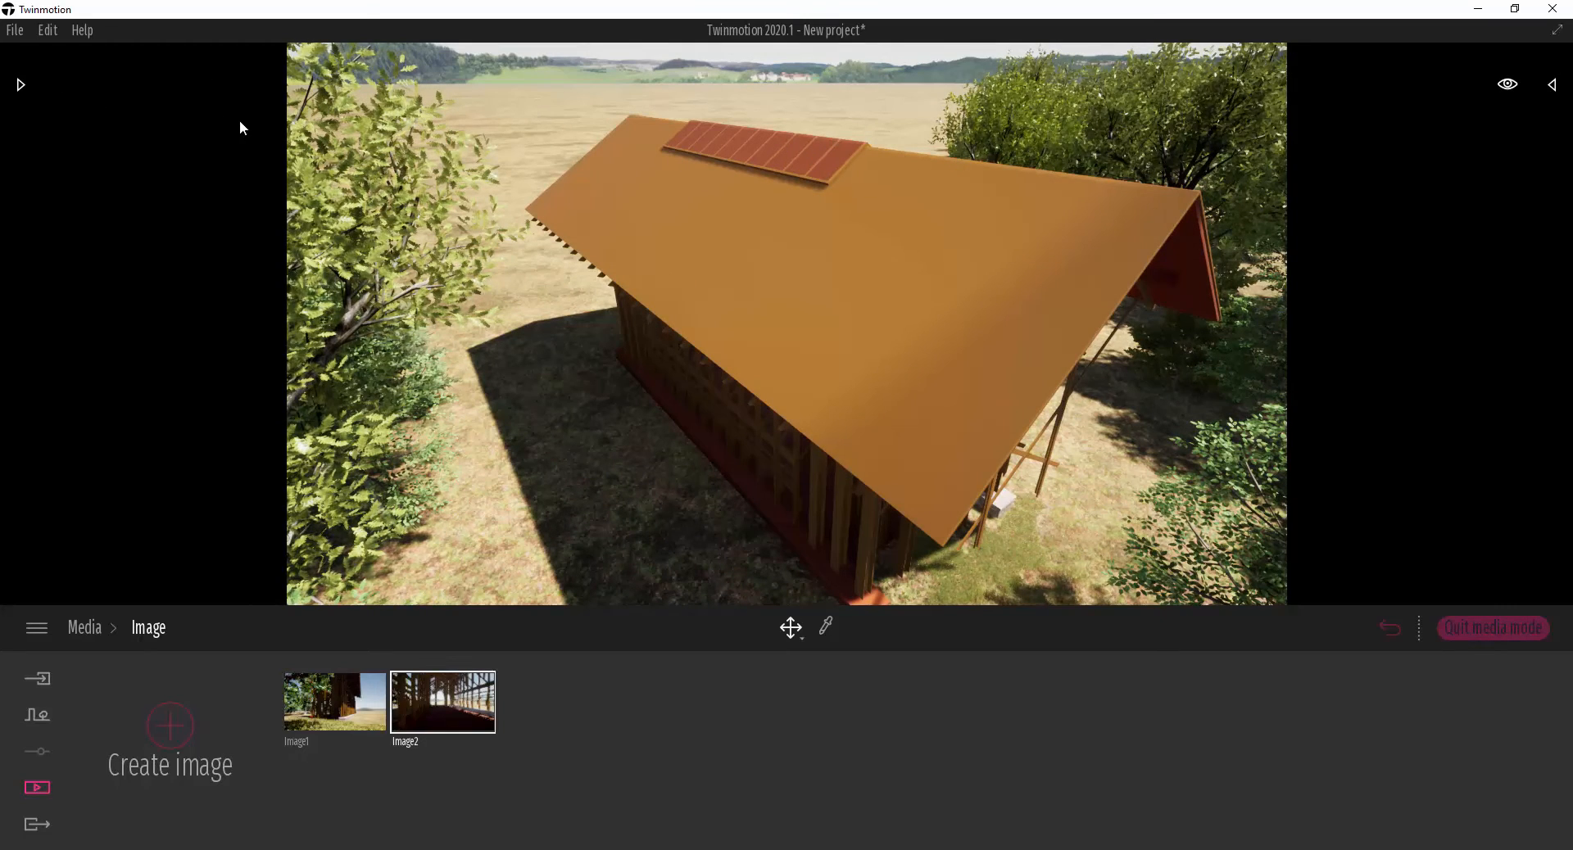
click(19, 85)
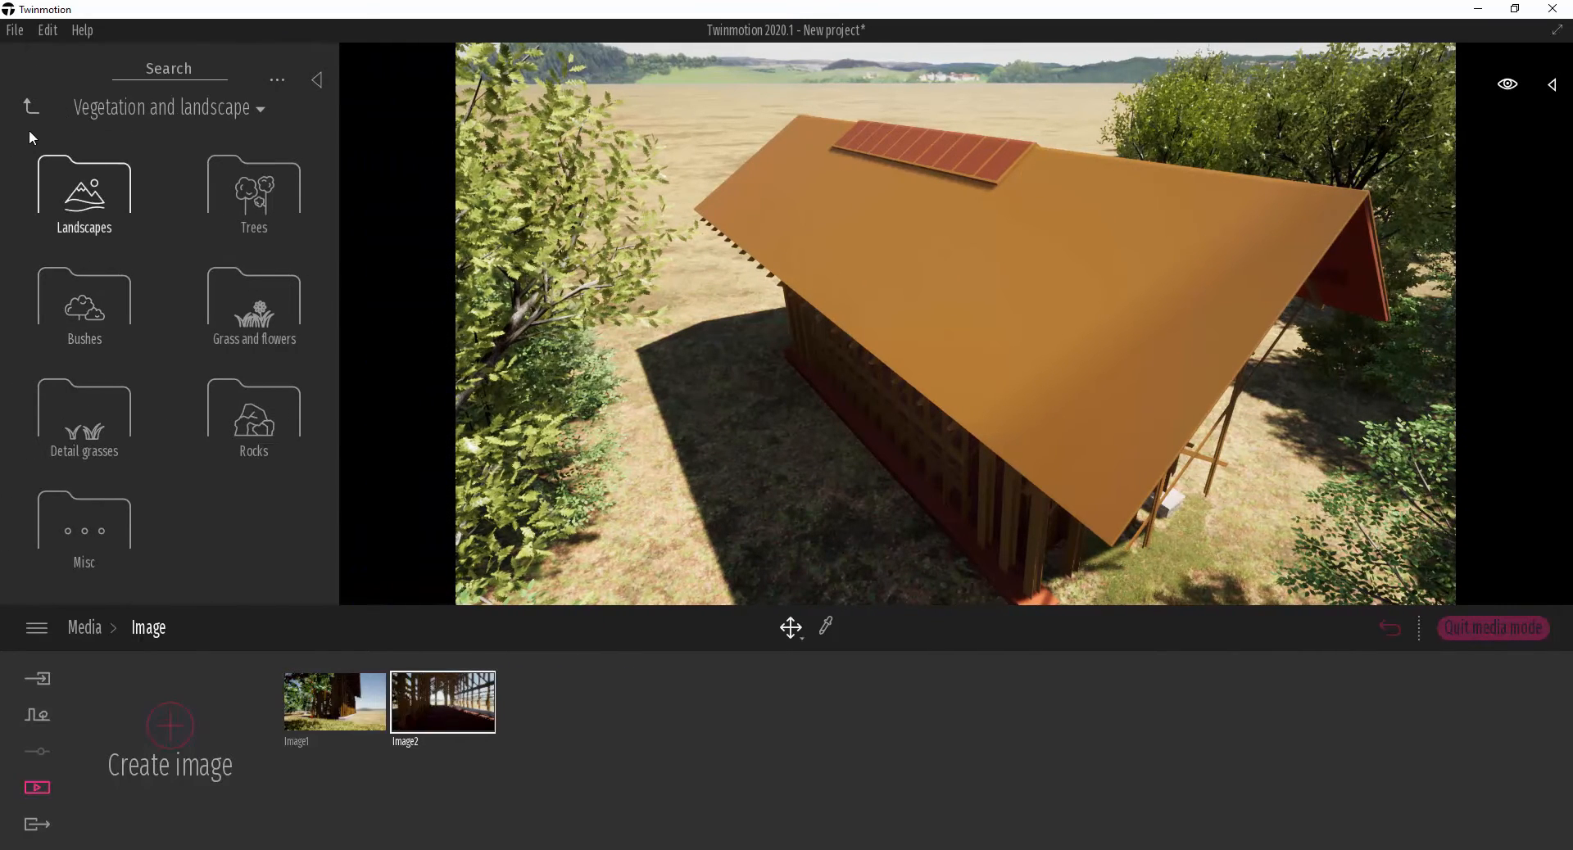
click(29, 107)
click(77, 188)
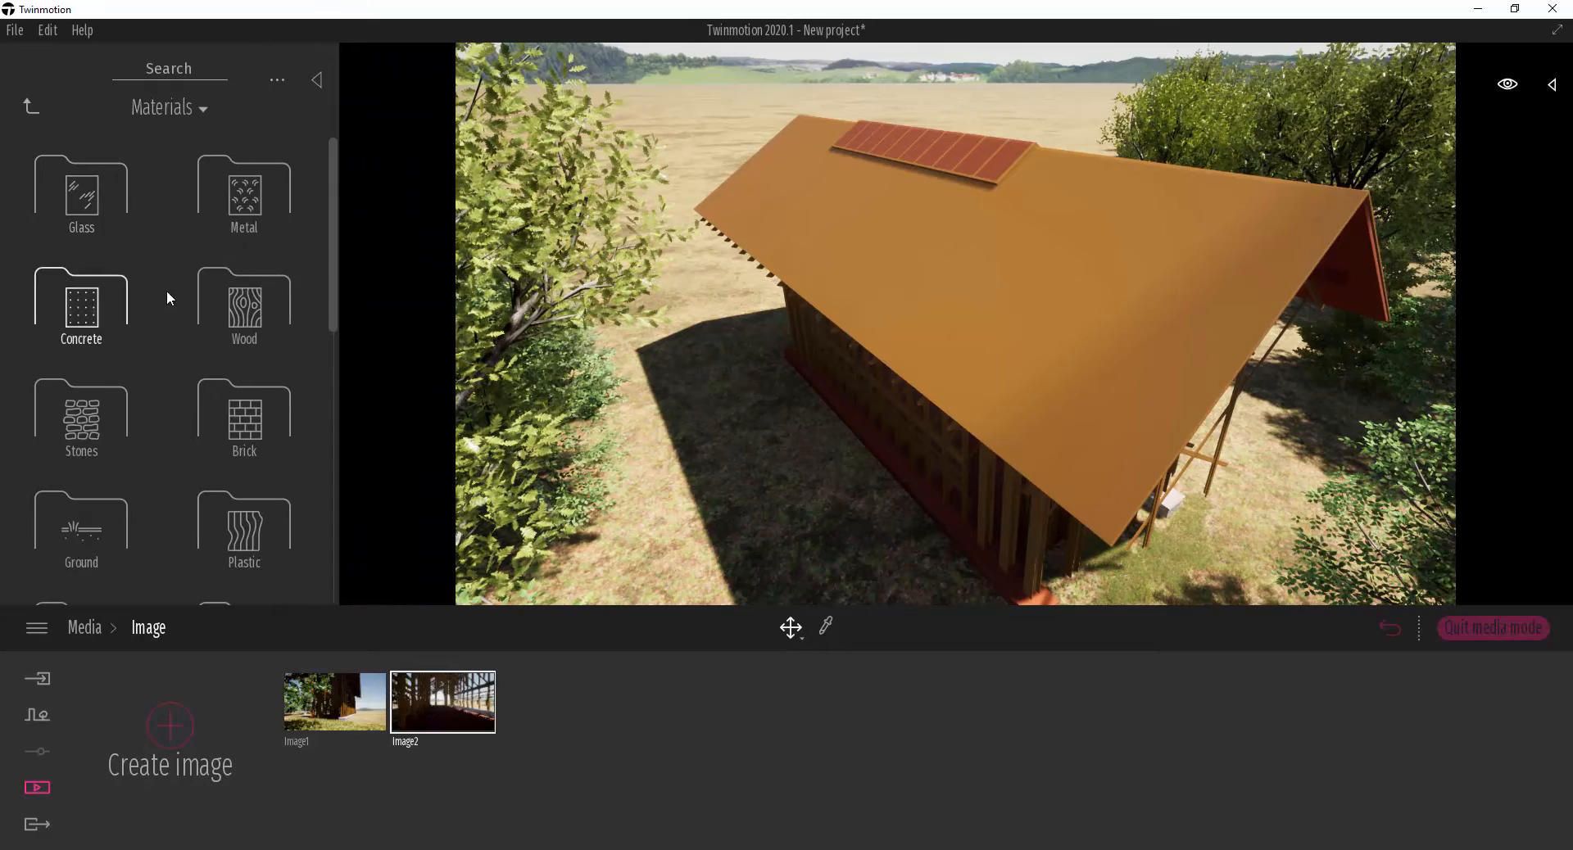
click(80, 192)
drag(71, 332, 931, 143)
- Create a third media image showing the chapel roof and surrounding trees from above
right_drag(978, 258, 938, 298)
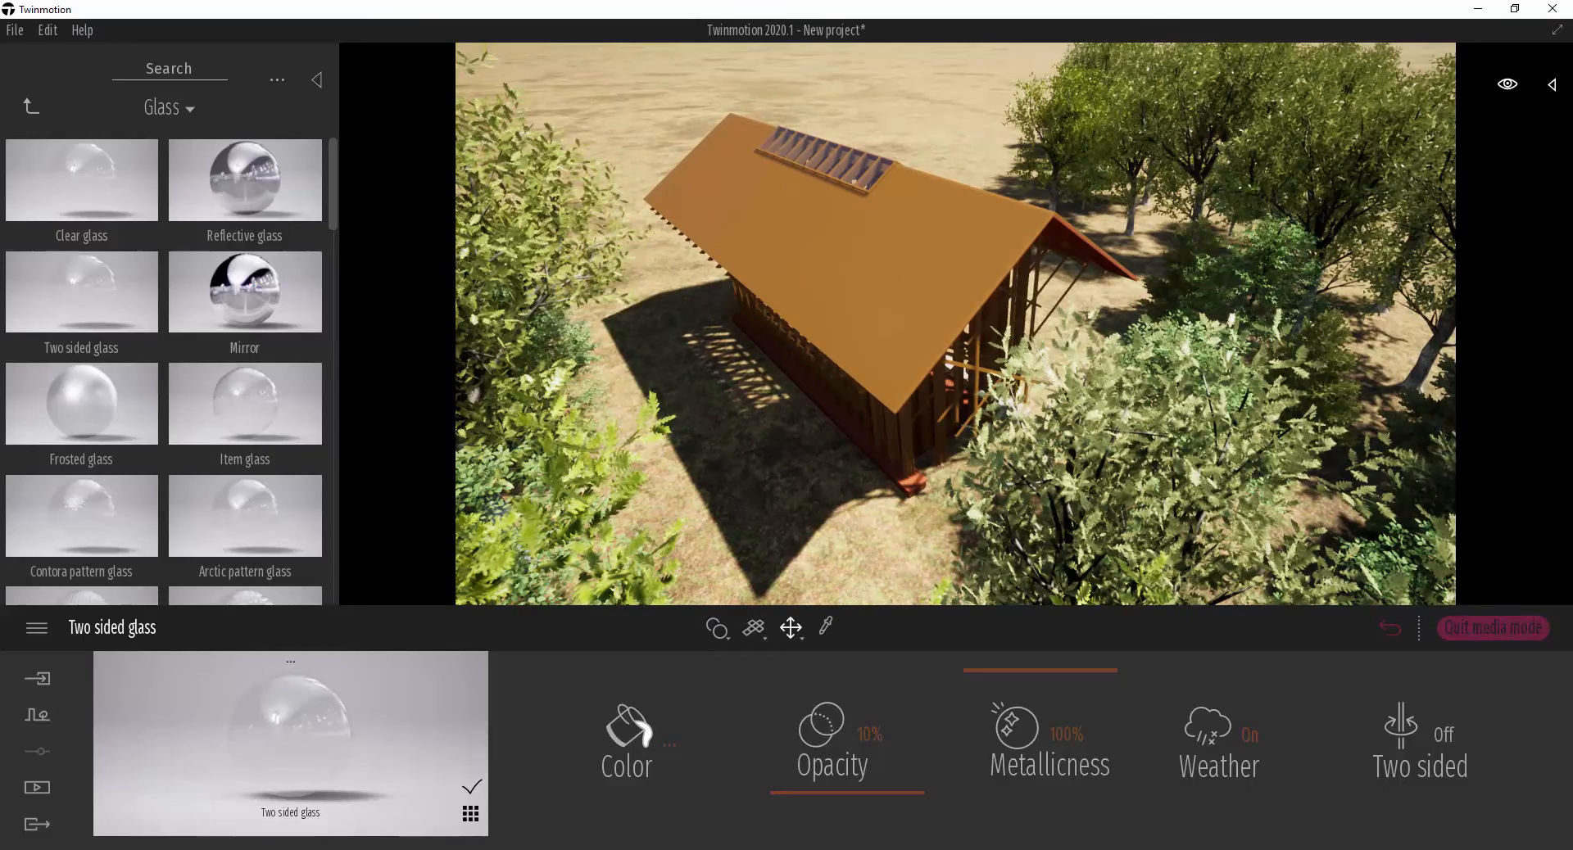
click(40, 784)
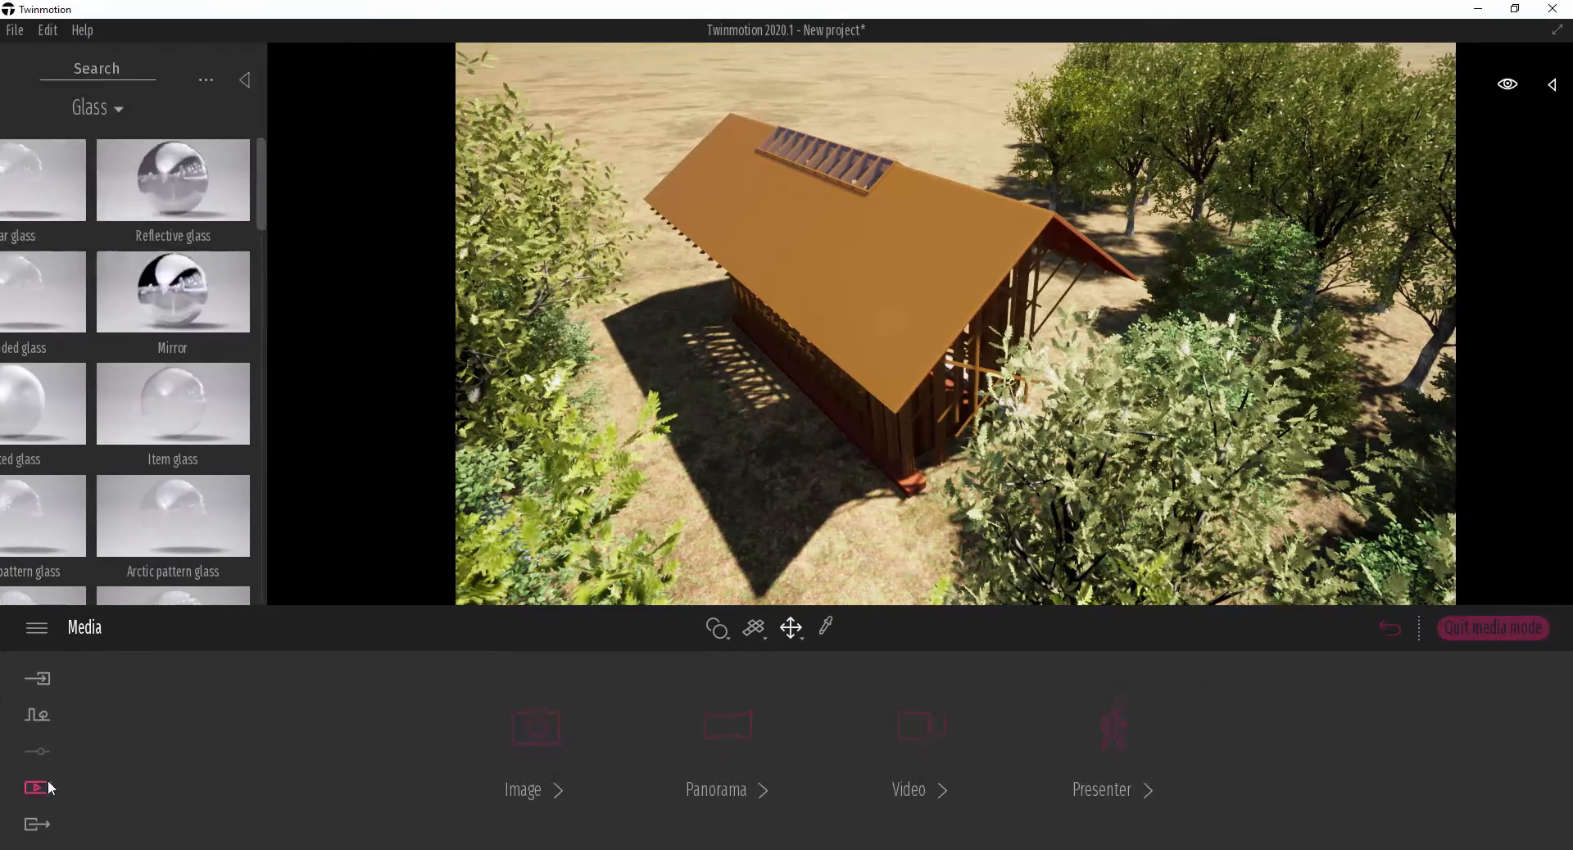
click(534, 768)
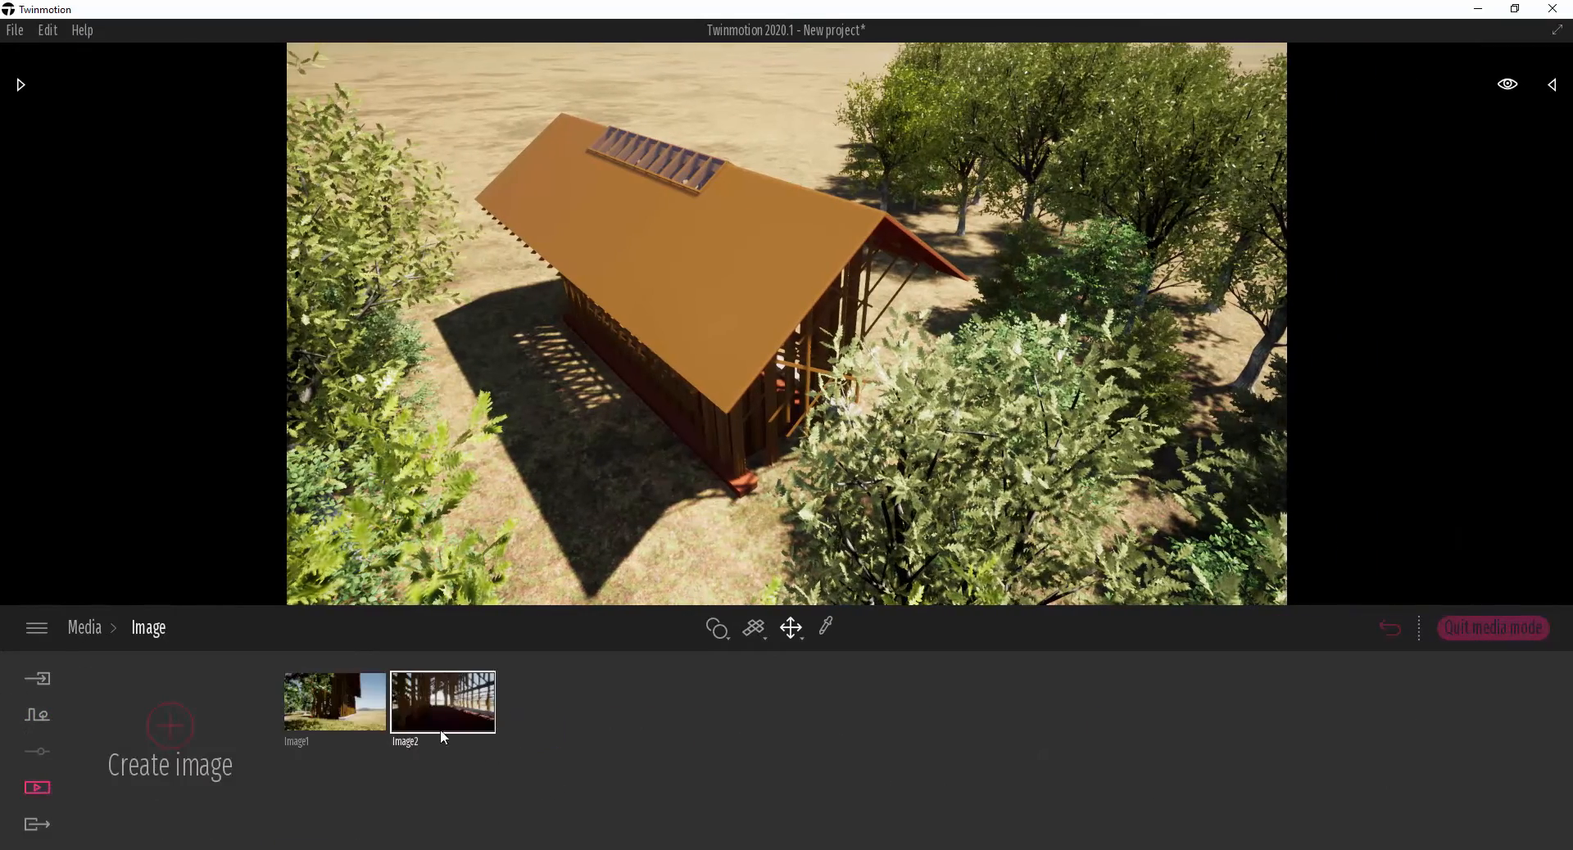
click(170, 729)
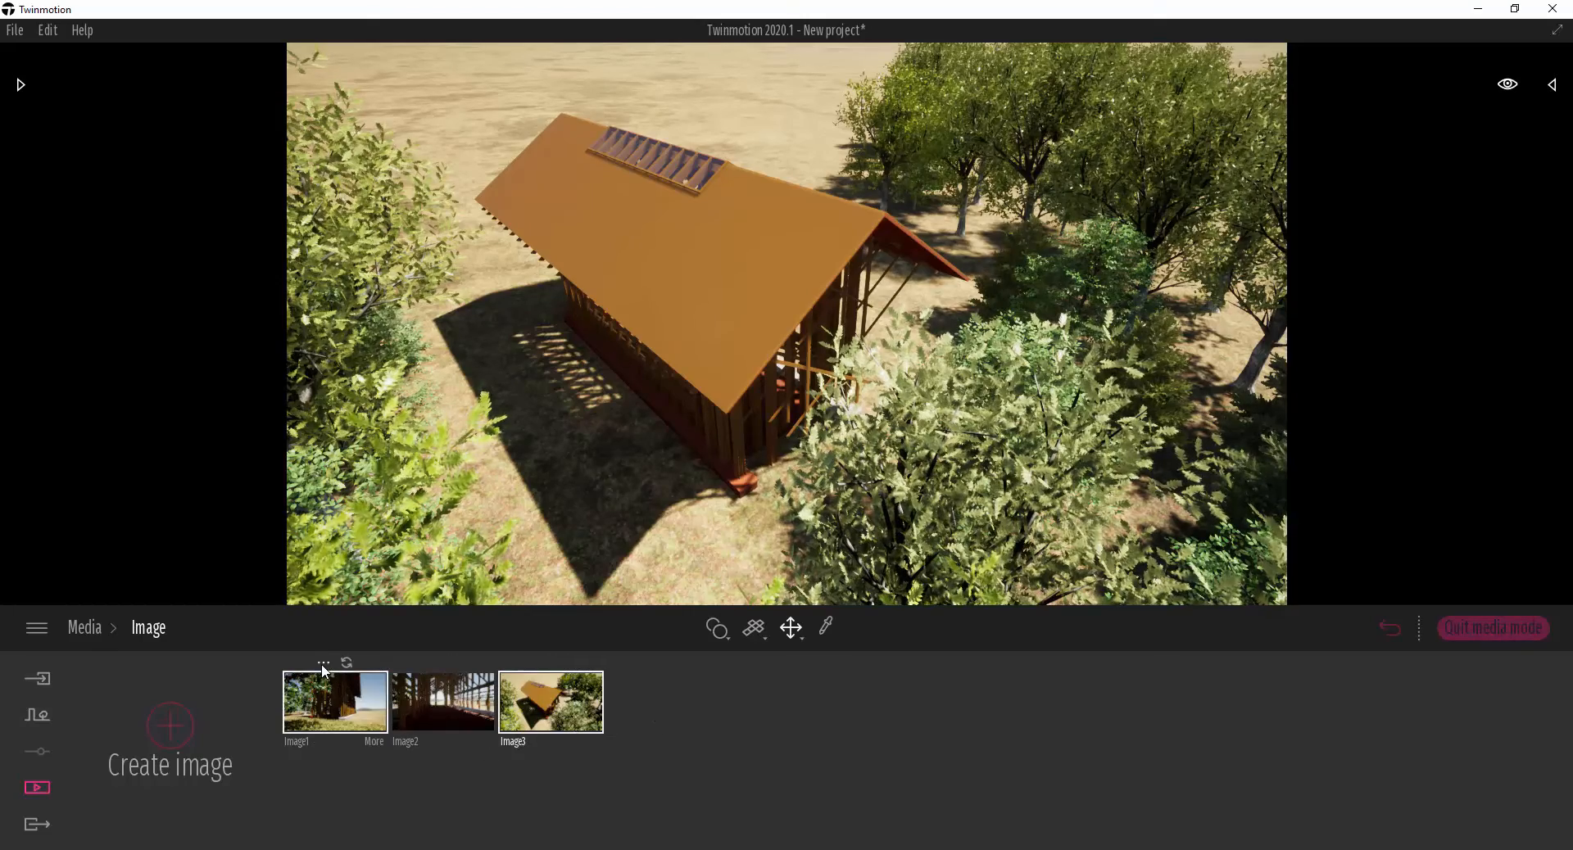
- Rename the exterior corner image as ext 1, the interior image as Int 1, and the aerial image as Bird
click(321, 664)
click(317, 588)
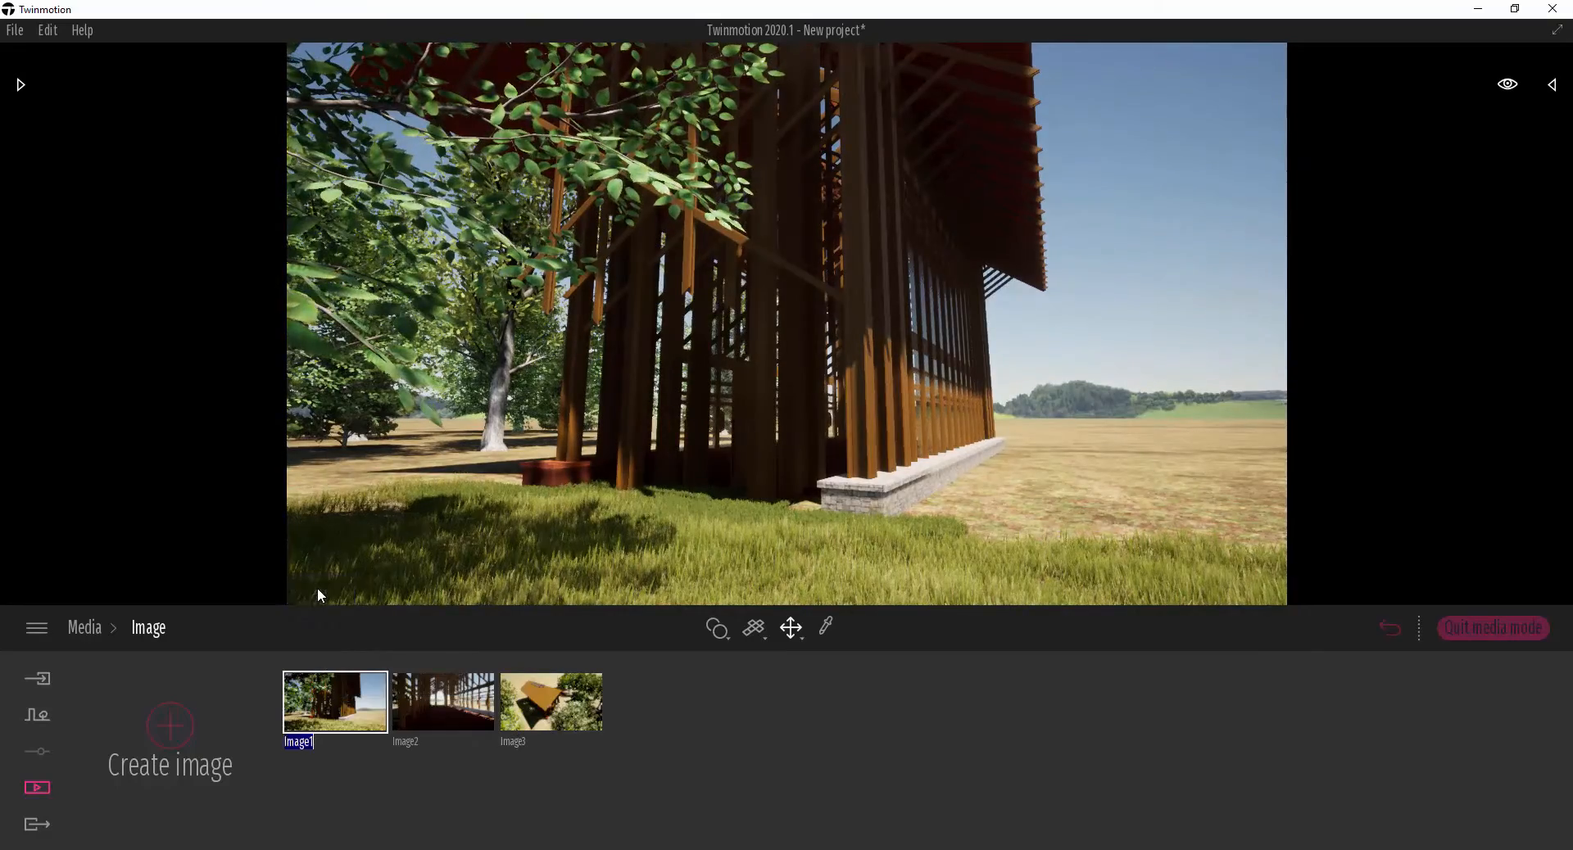
text(ext1)
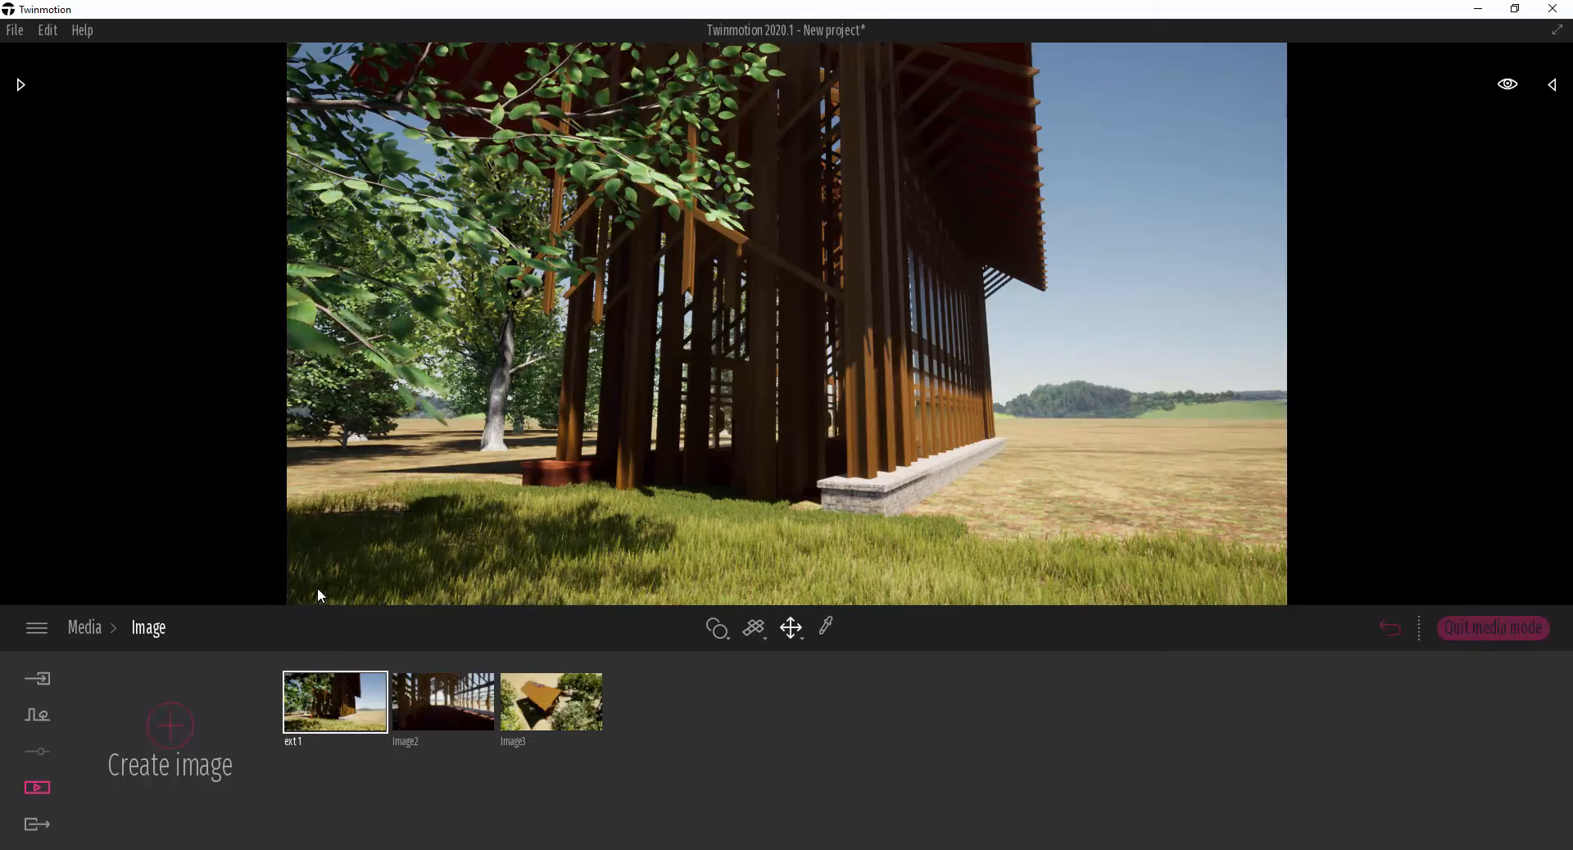
click(410, 737)
click(430, 663)
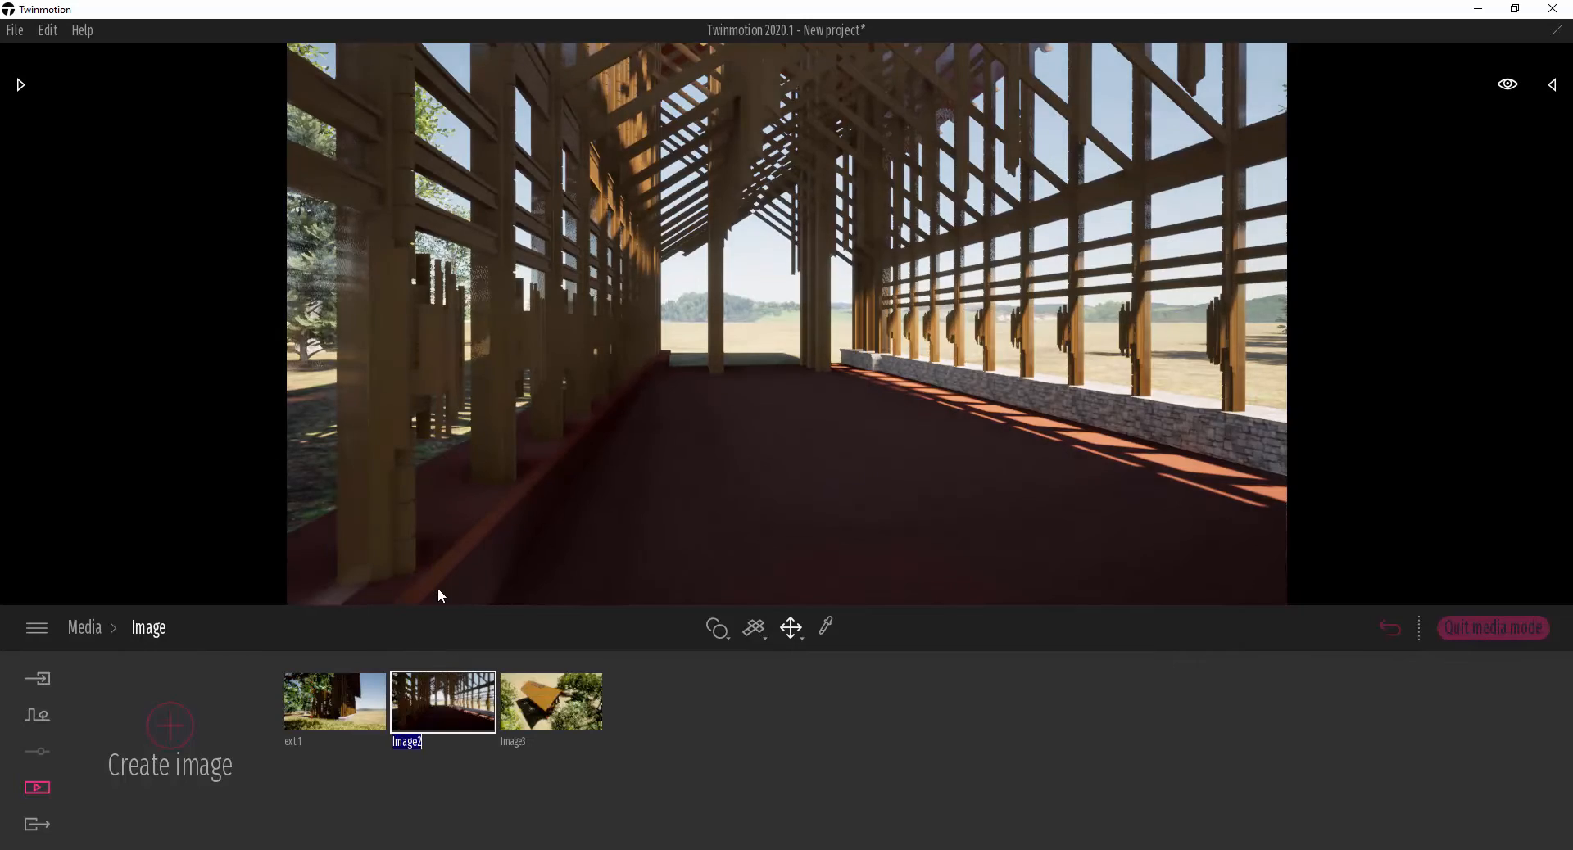
text(Int1)
mouse_move(519, 749)
click(540, 673)
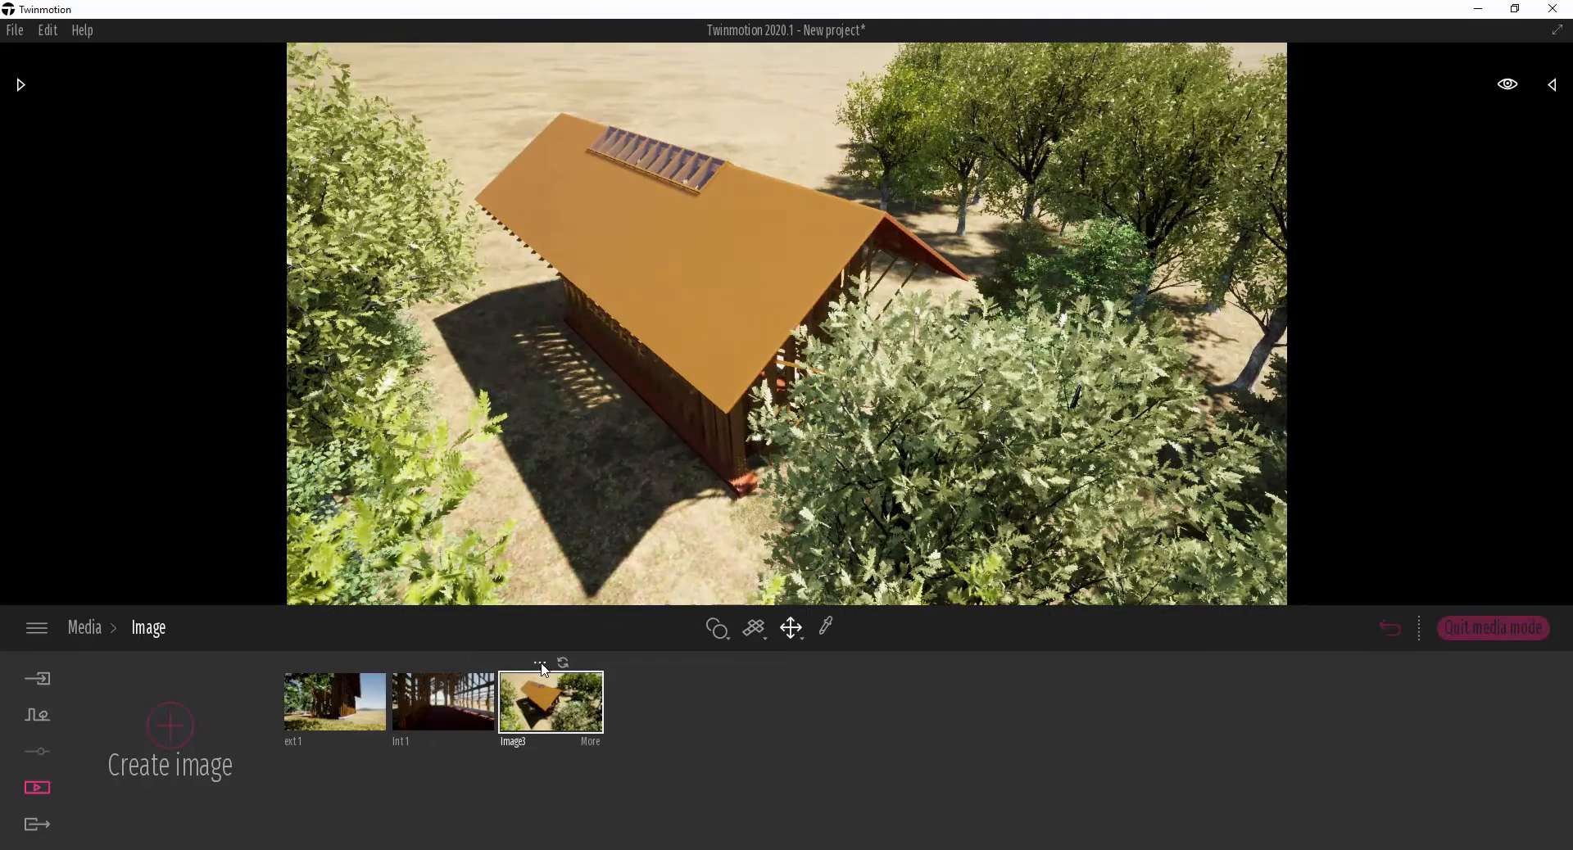
click(539, 662)
click(543, 590)
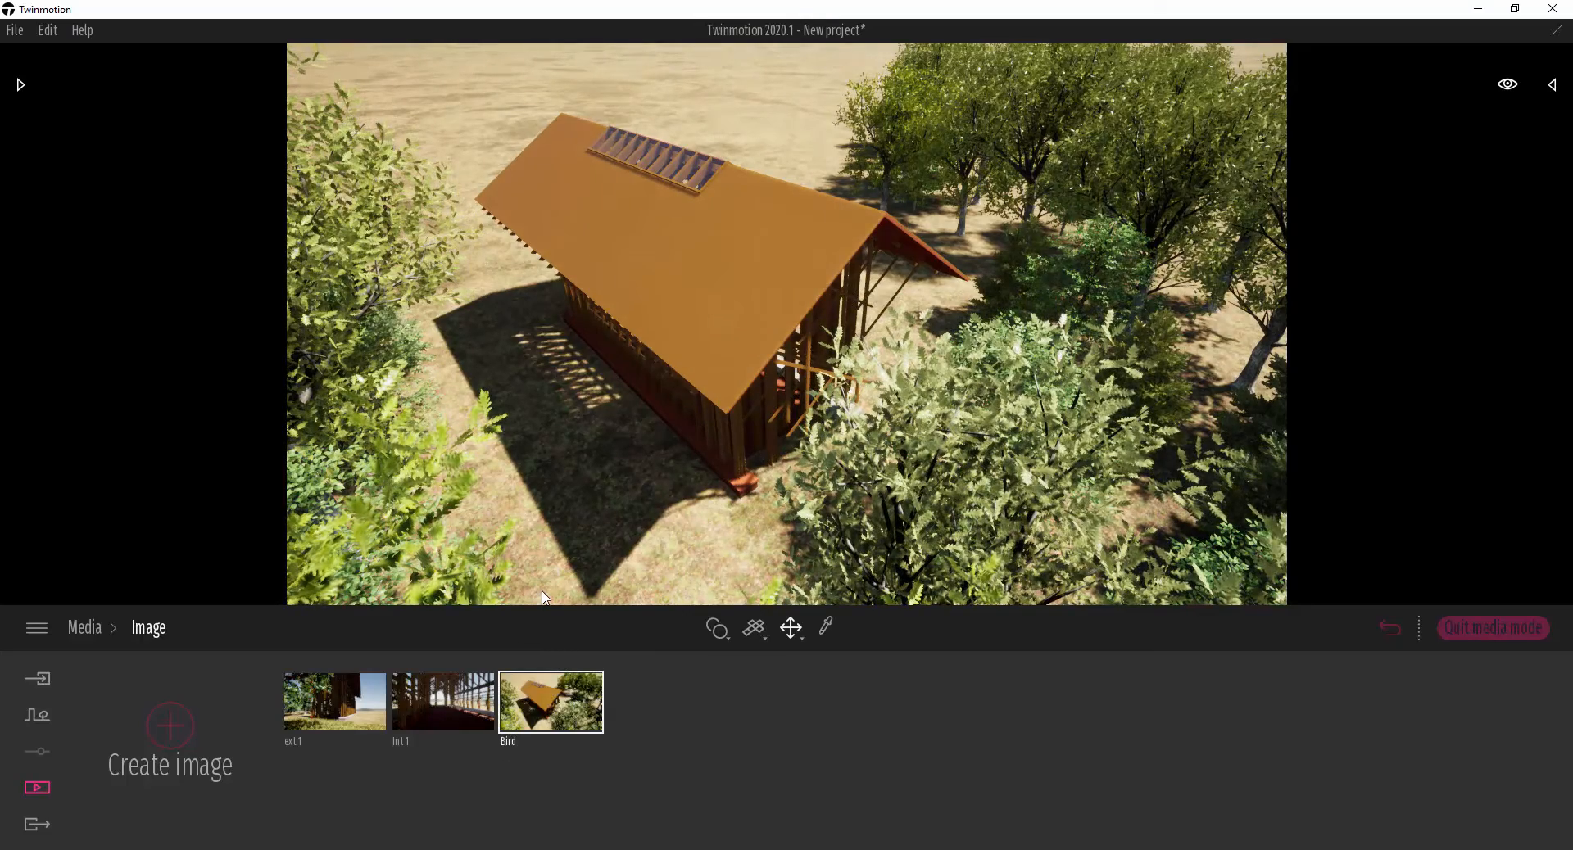
- Select the media images ext 1, Int 1 and Bird for the image export
right_drag(628, 425, 662, 408)
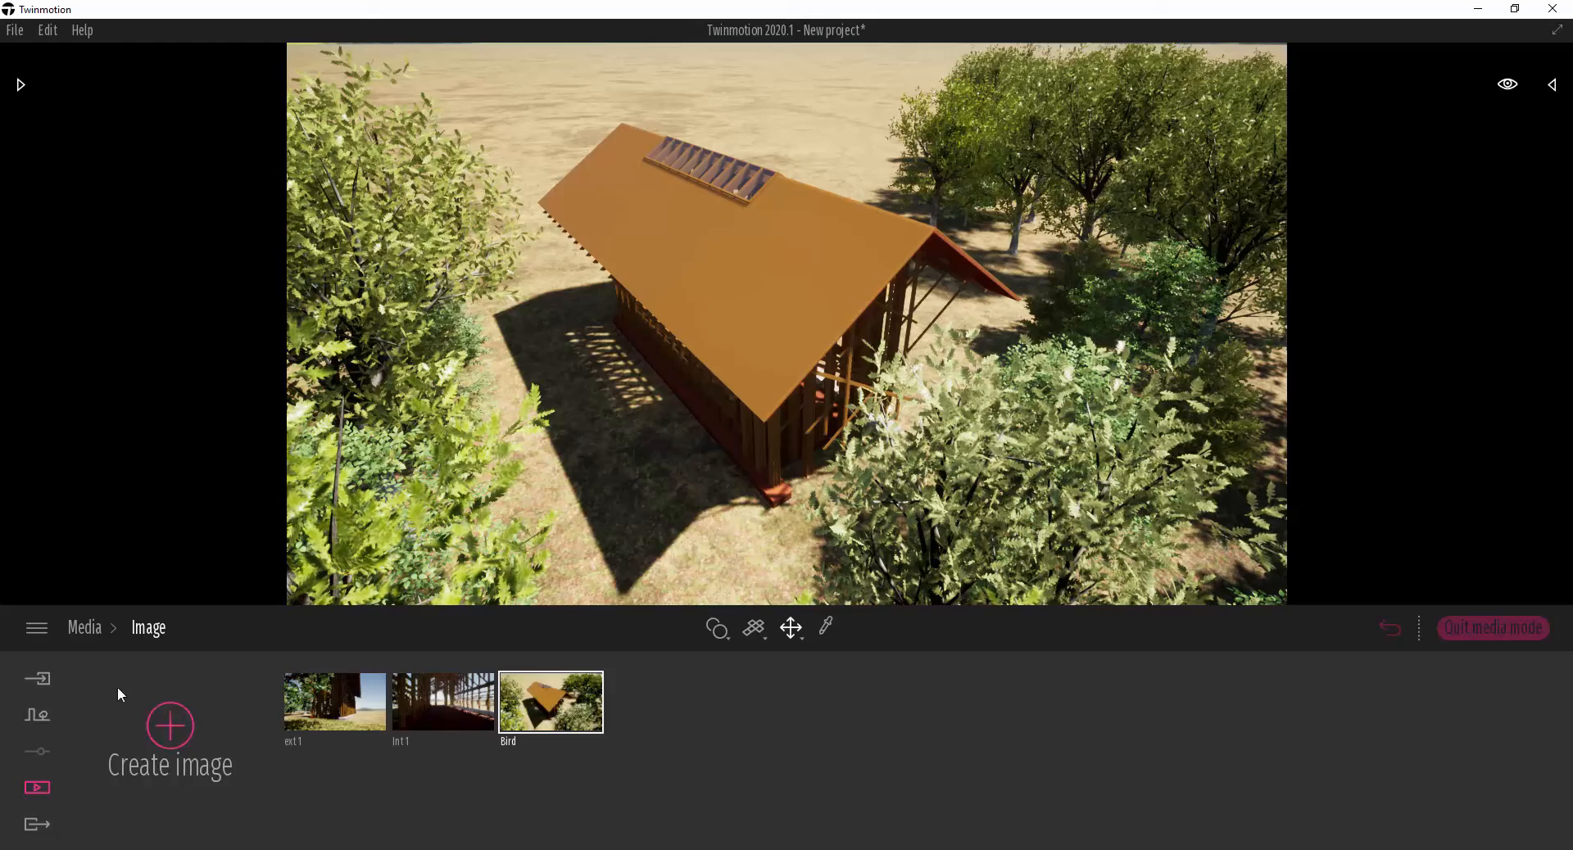
click(86, 629)
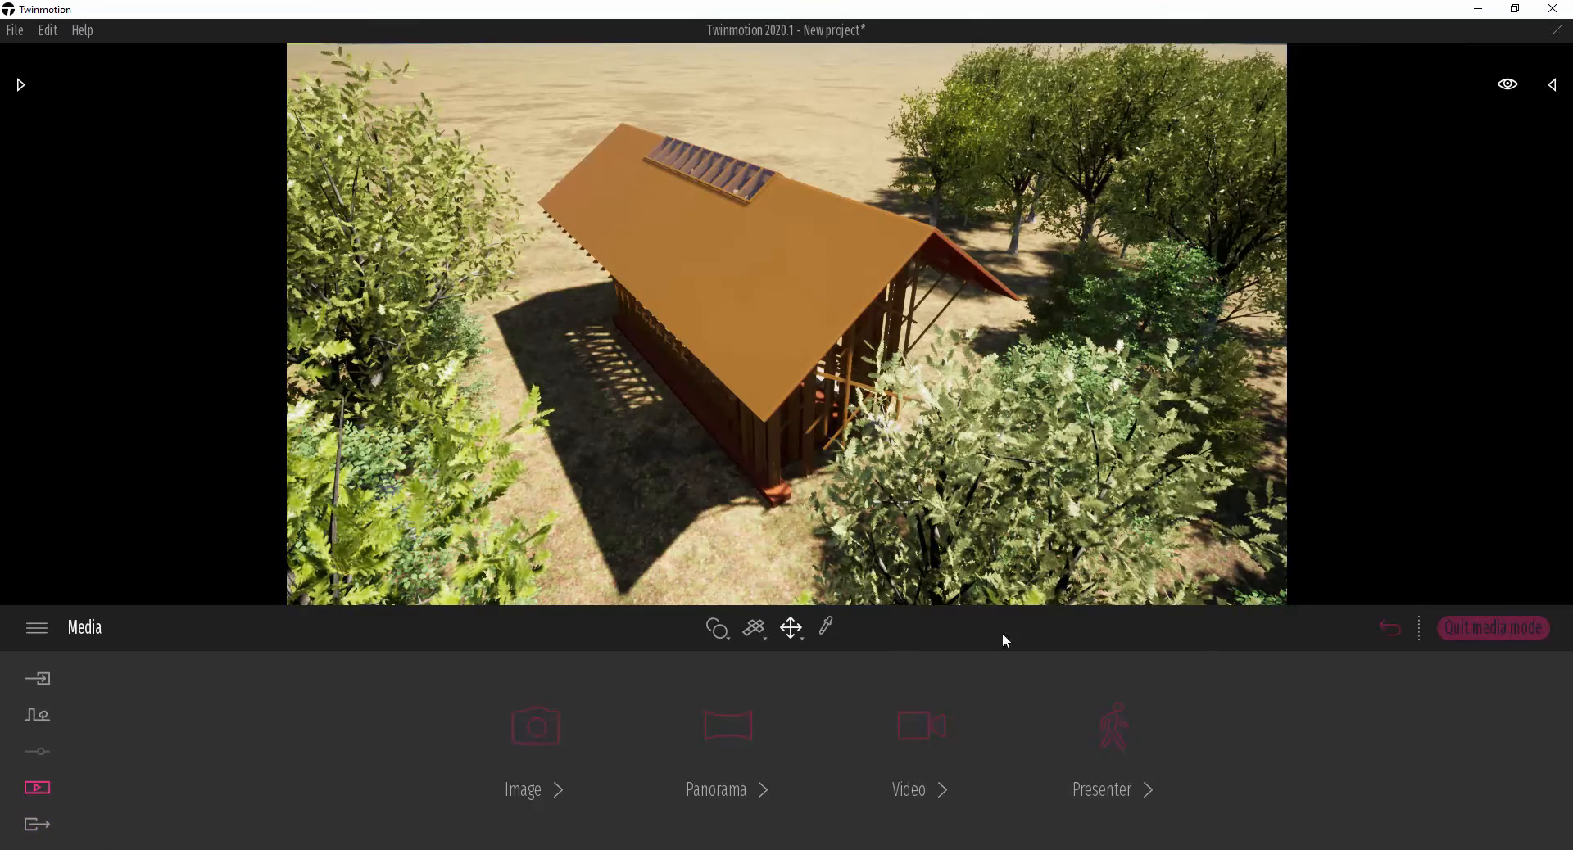
click(32, 827)
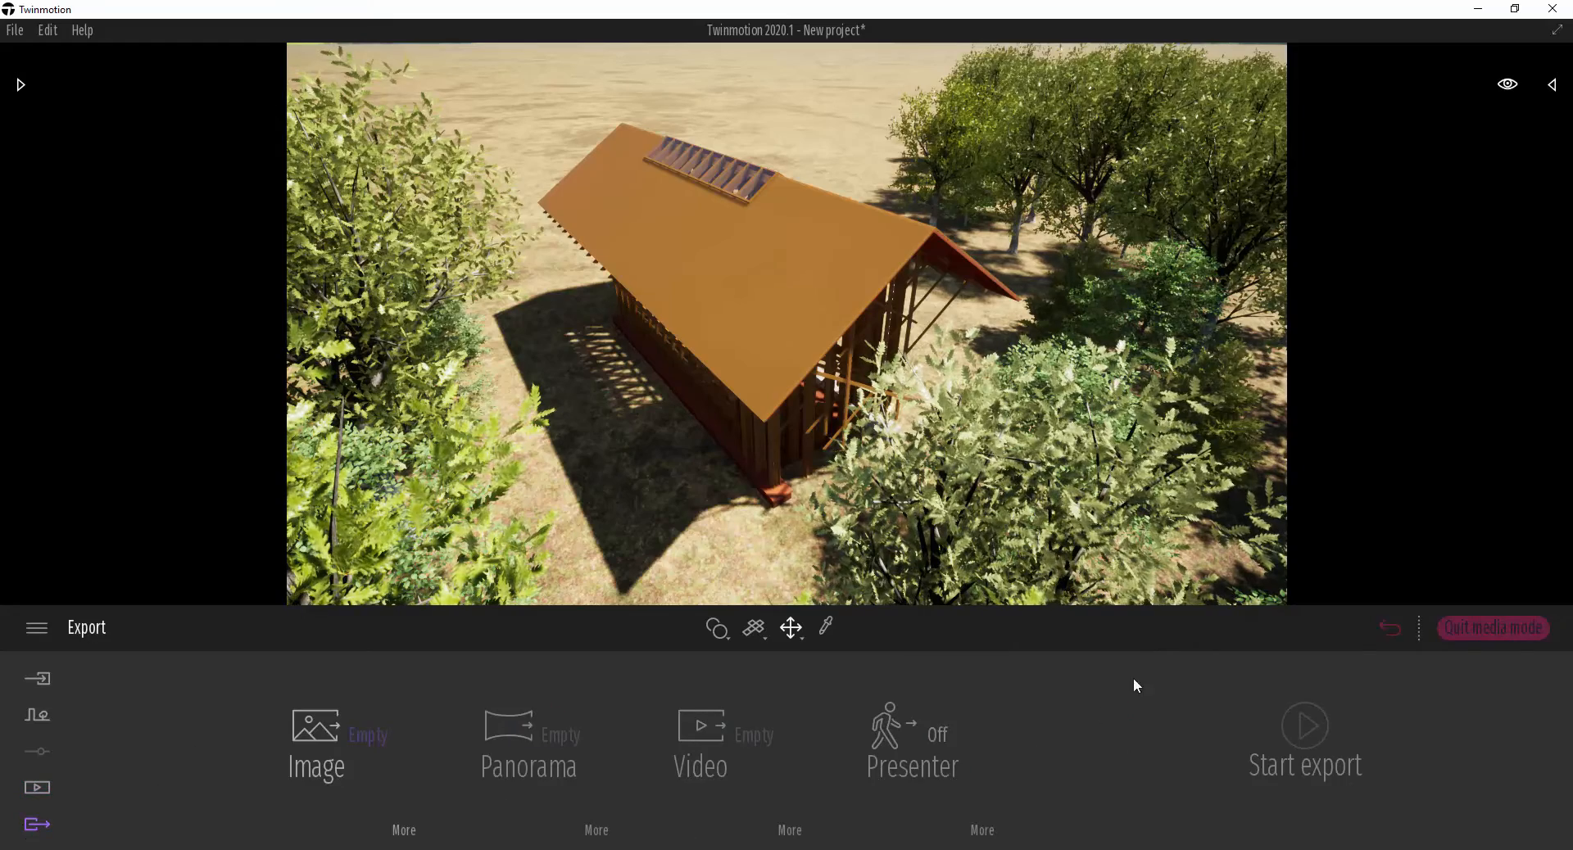
click(374, 738)
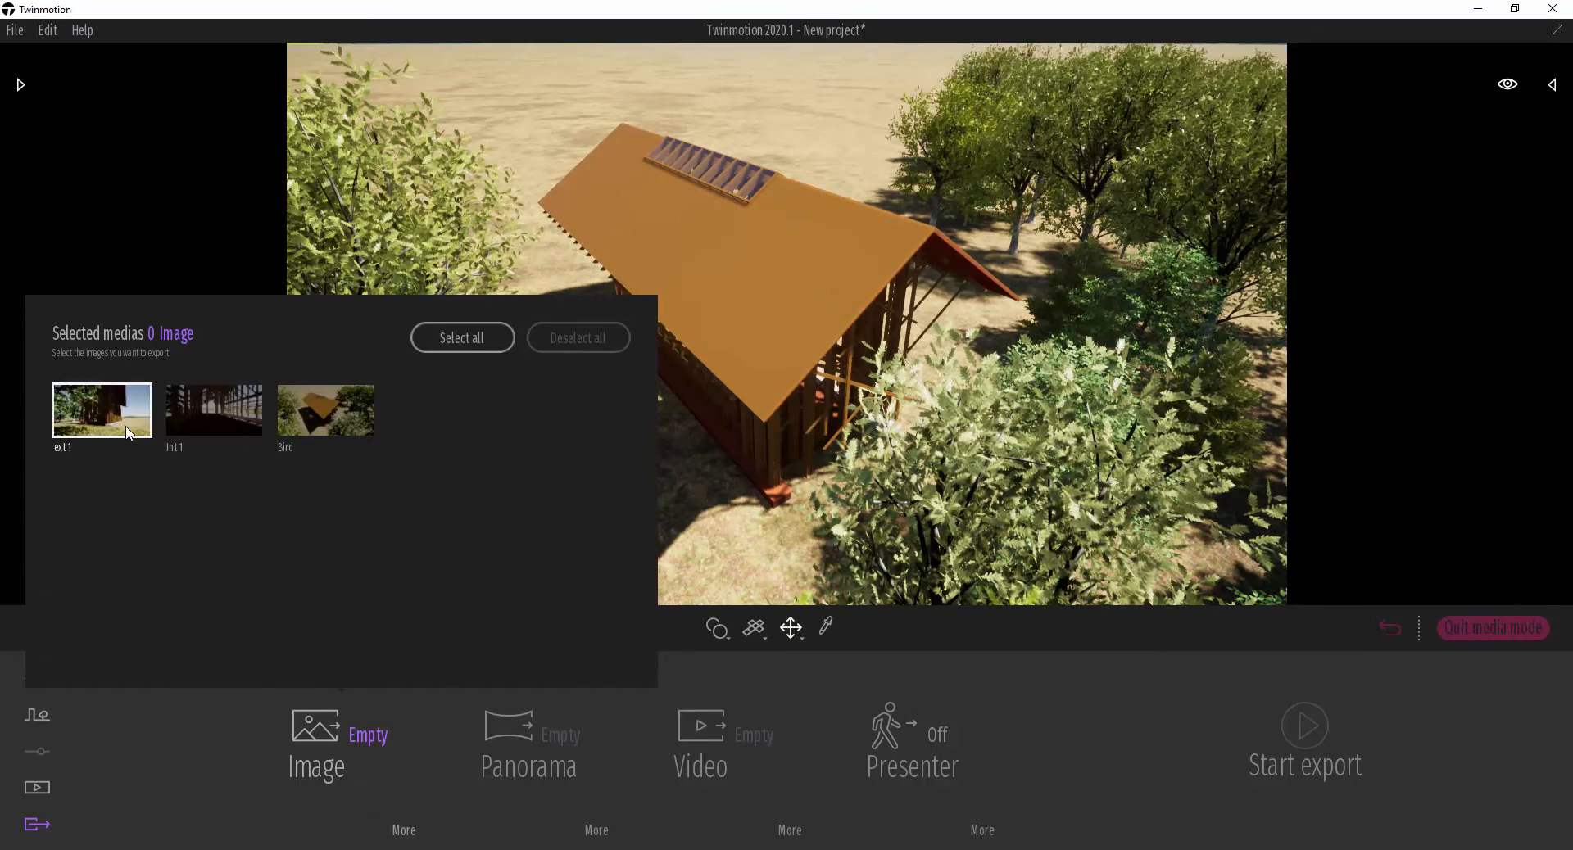
click(195, 433)
click(318, 424)
click(401, 743)
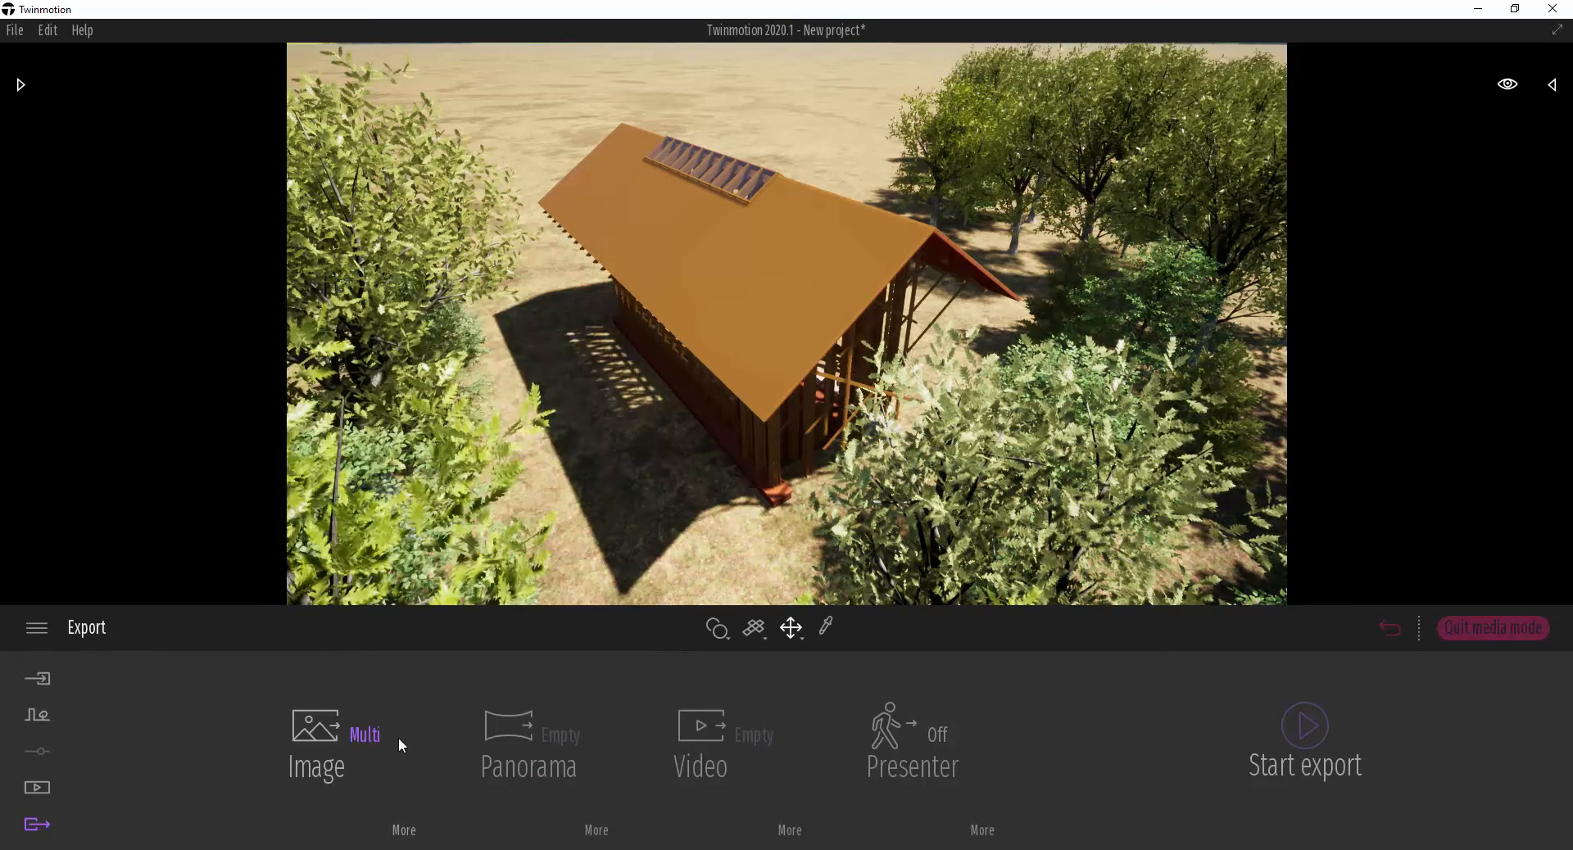
- Look over the image export settings, and examine the camera settings of the ext 1 media image
click(400, 833)
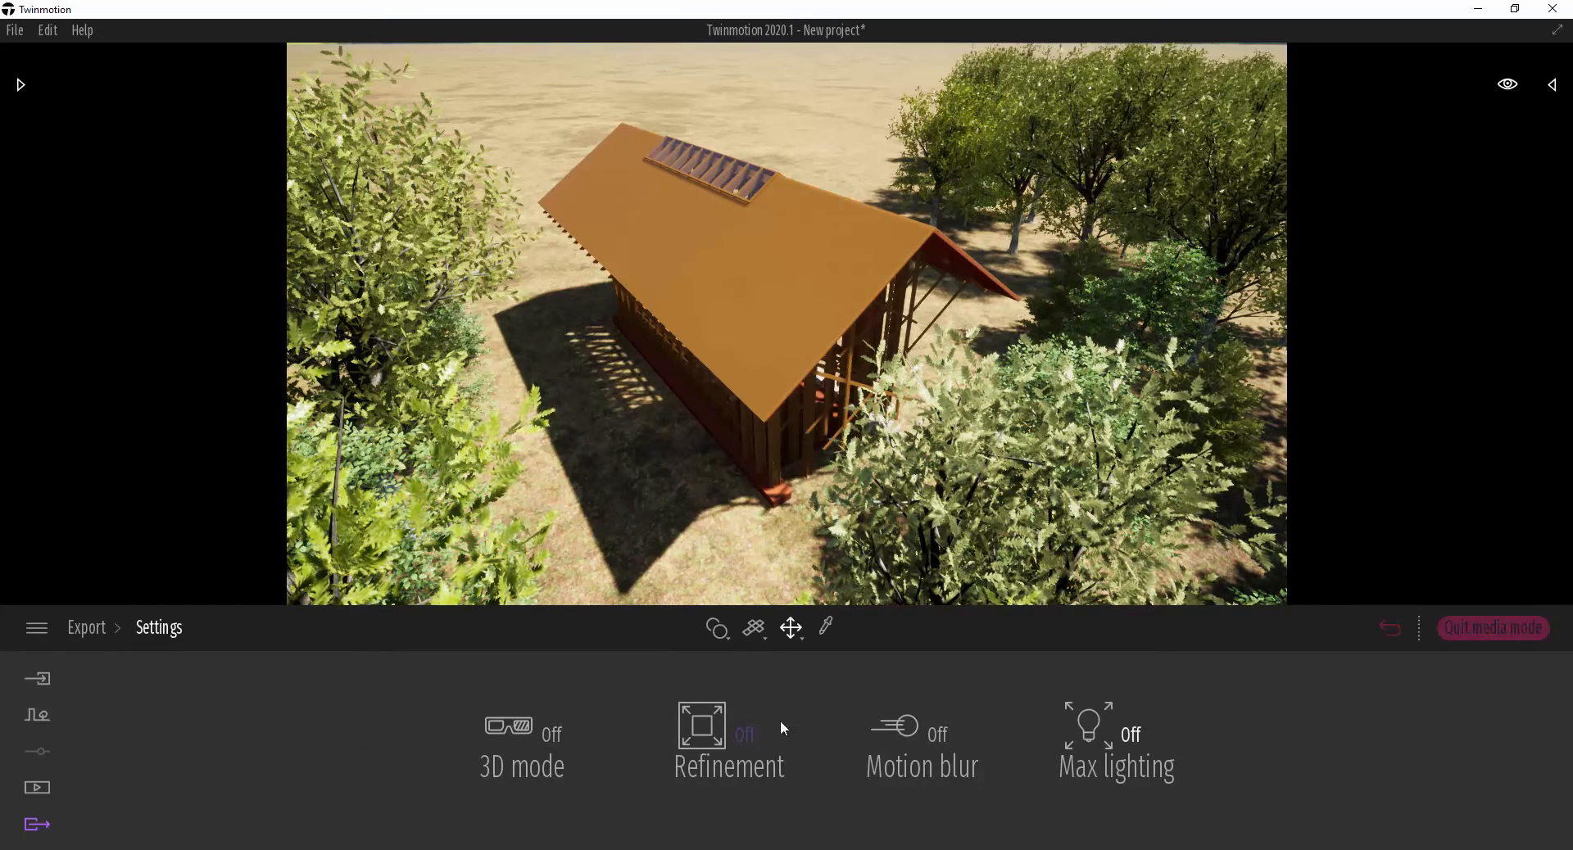
click(37, 787)
click(528, 788)
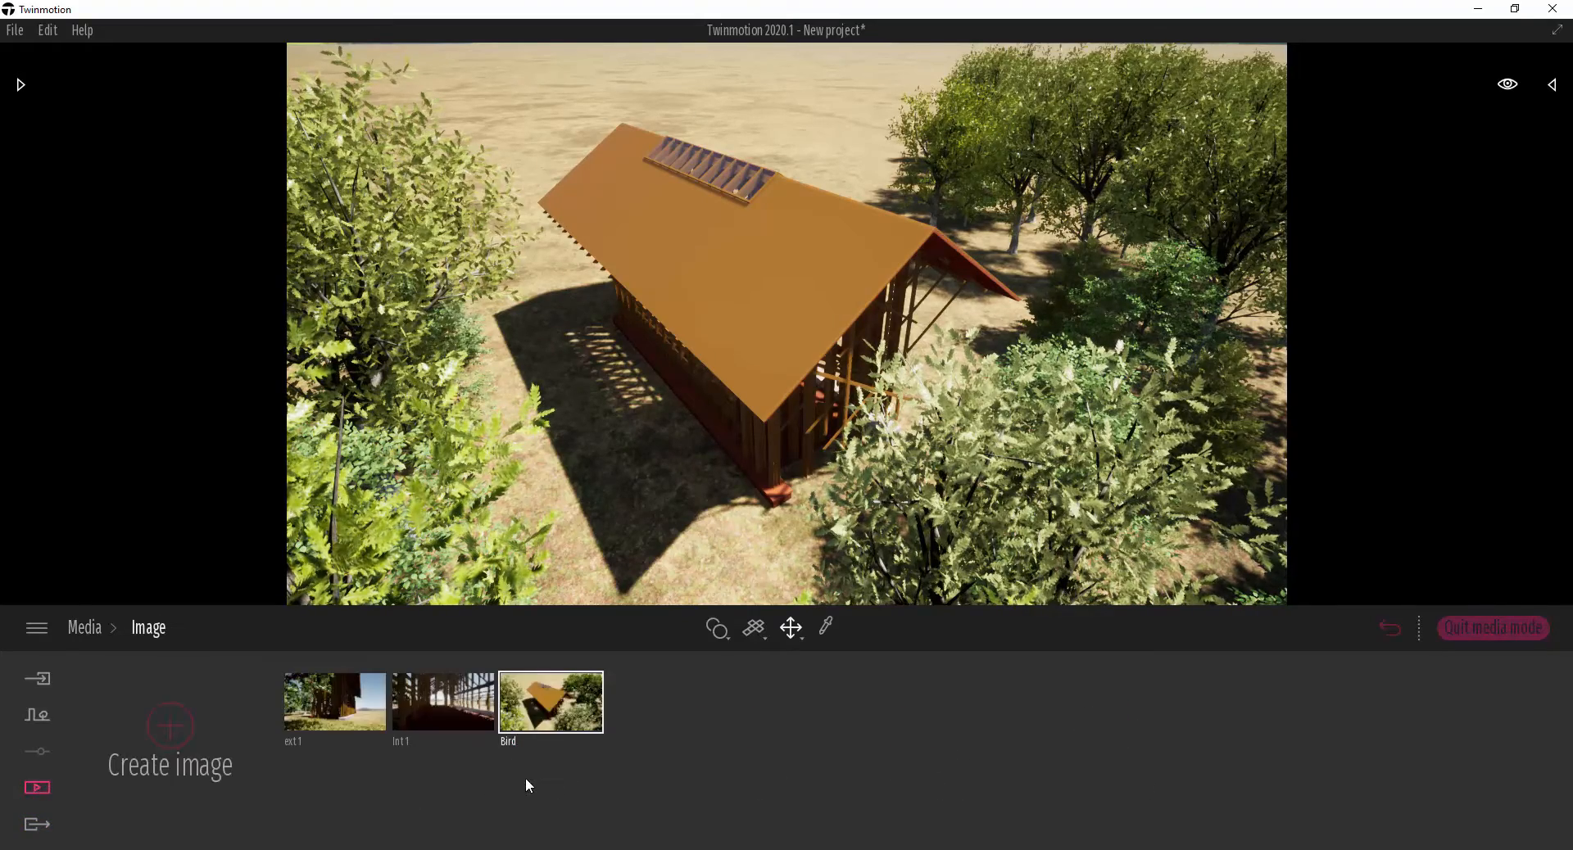
click(332, 693)
click(325, 662)
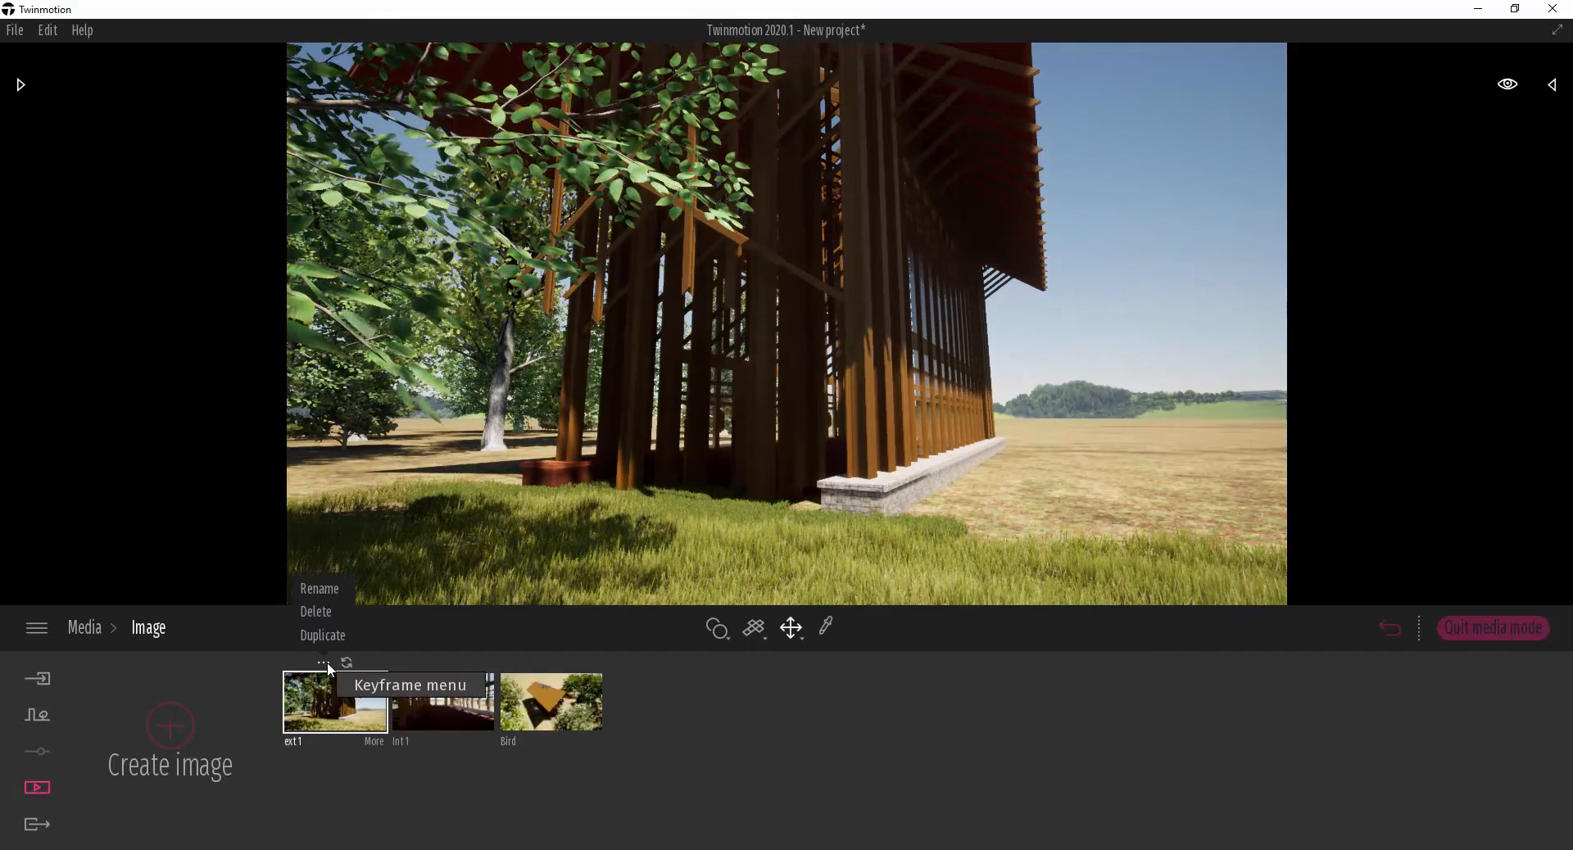
click(373, 742)
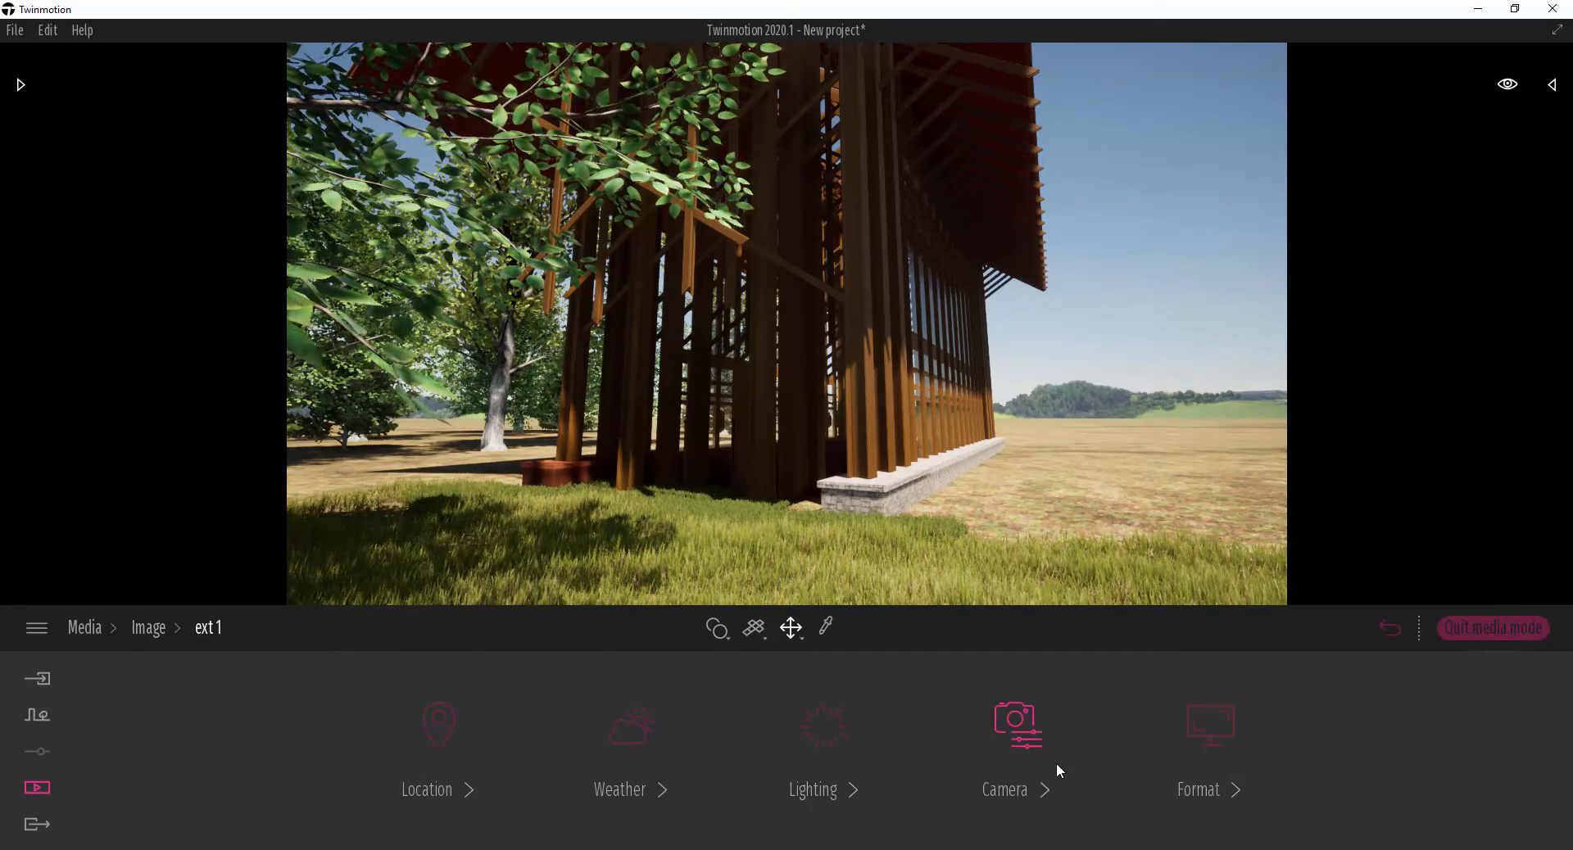
click(1011, 761)
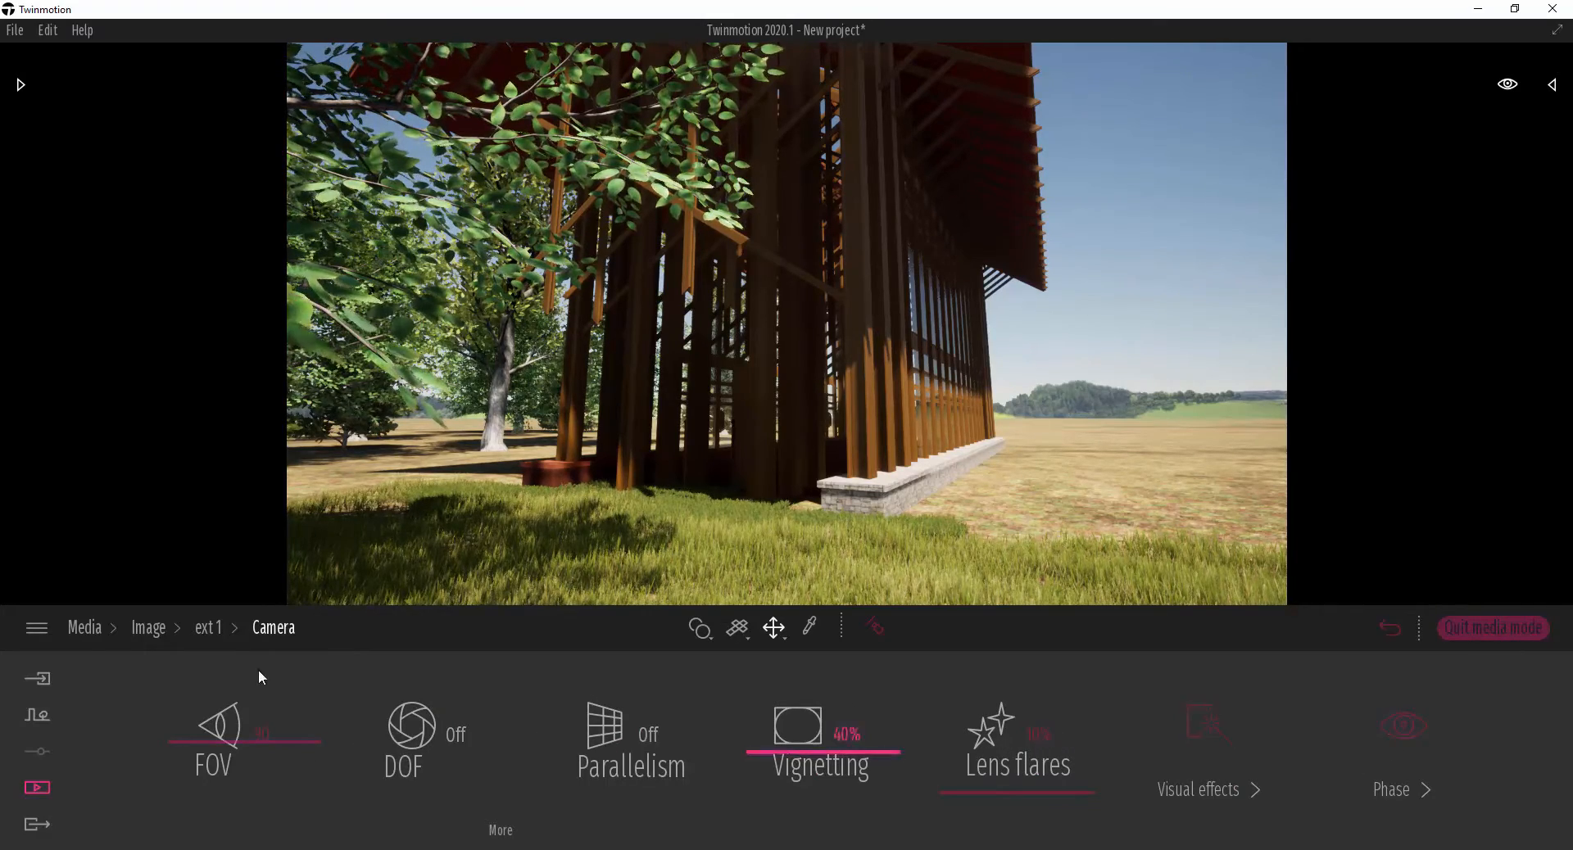
click(215, 628)
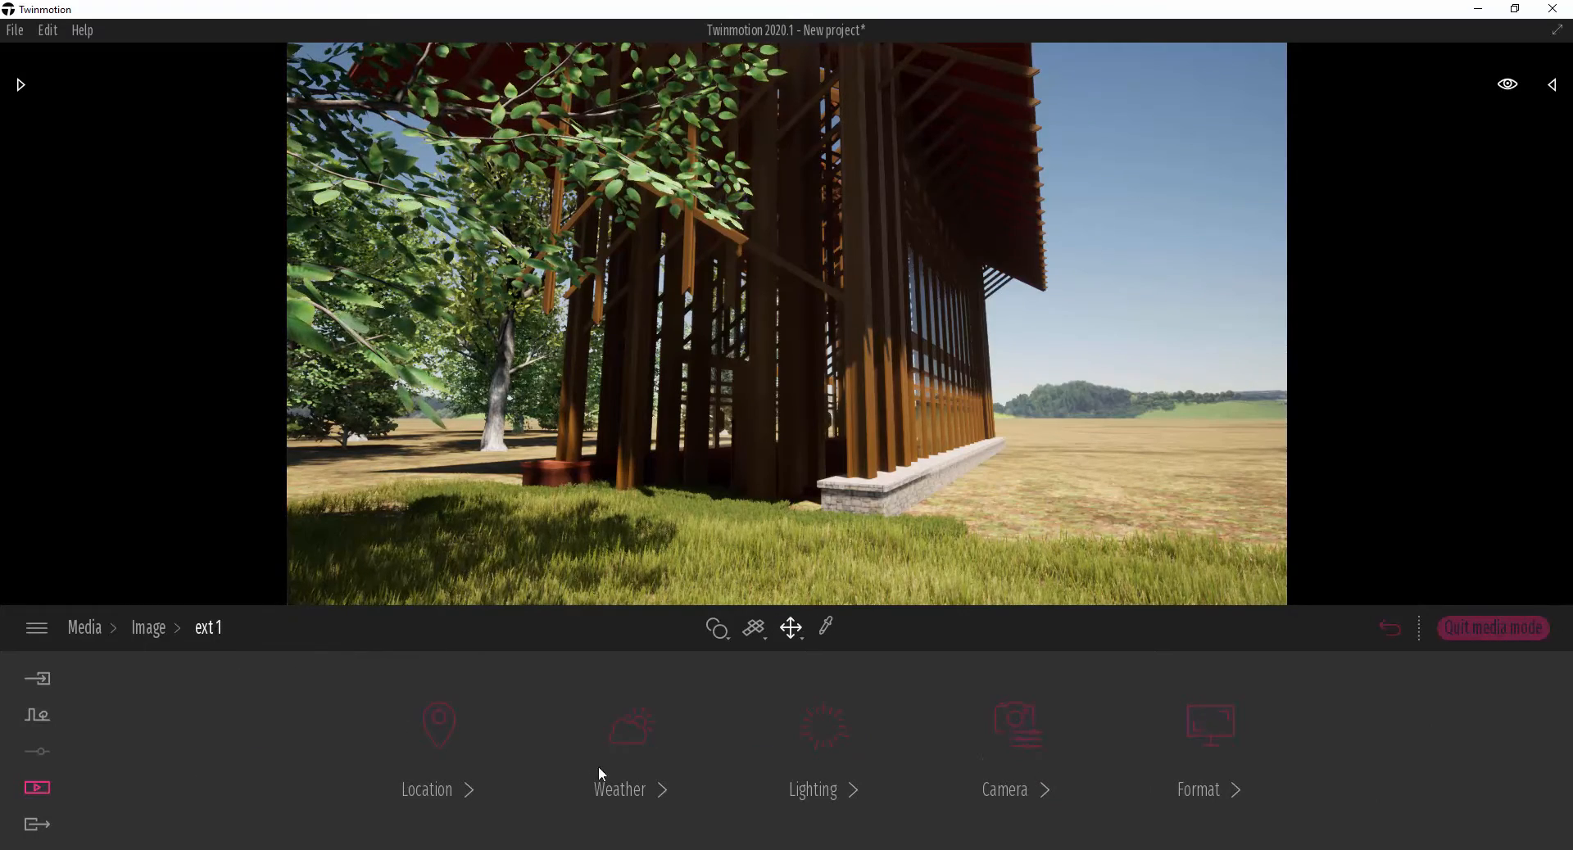
- Set the weather of ext 1 to heavy cloud, and compare the image with Int 1 and Bird
click(636, 731)
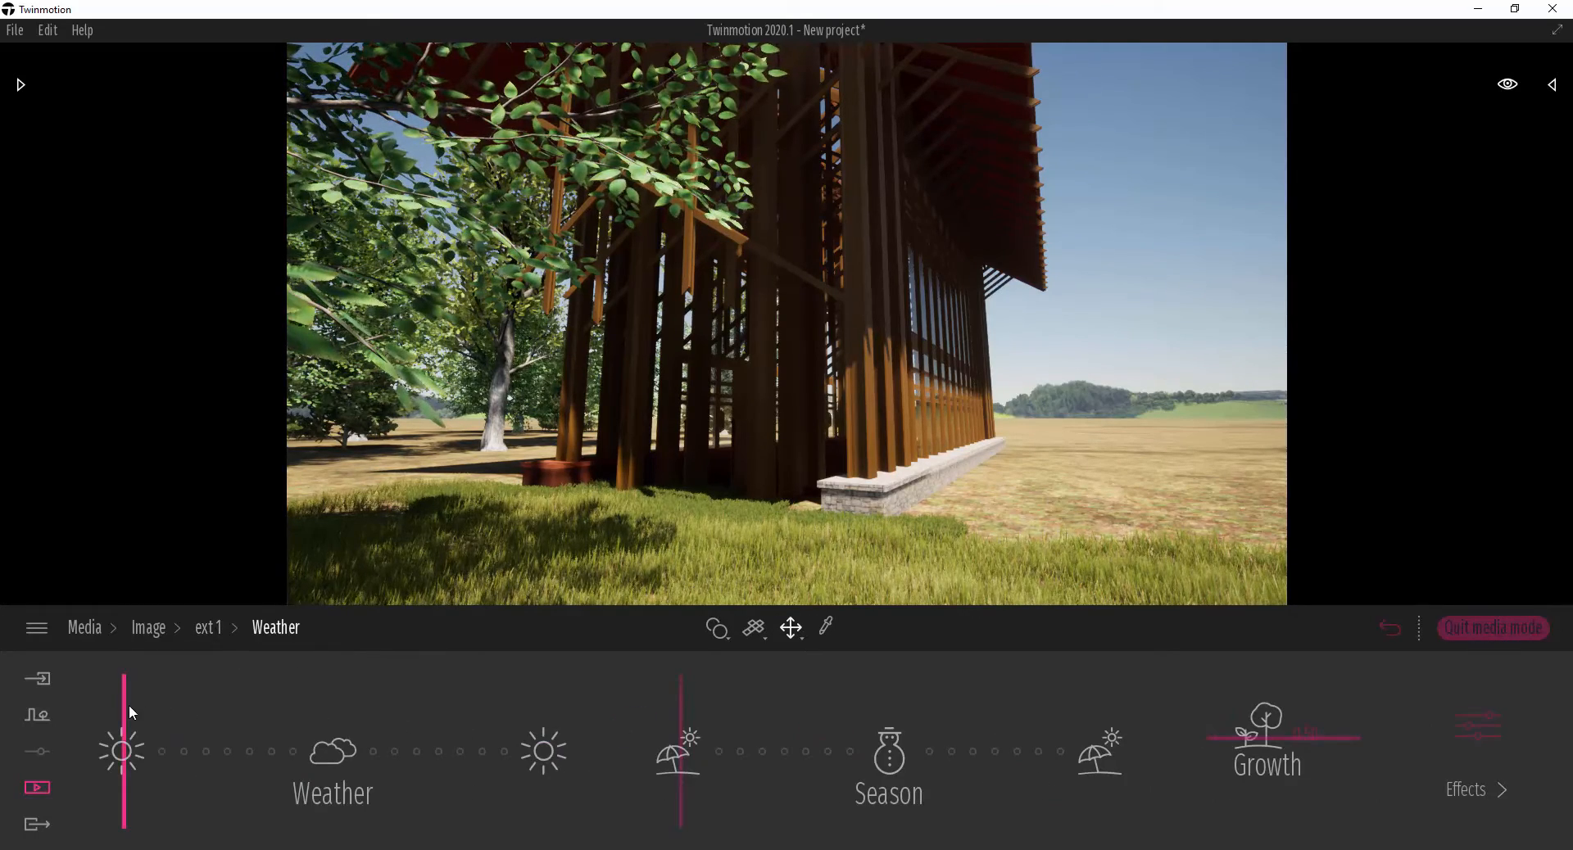
mouse_move(125, 705)
mouse_down()
mouse_move(336, 724)
mouse_move(309, 725)
mouse_up()
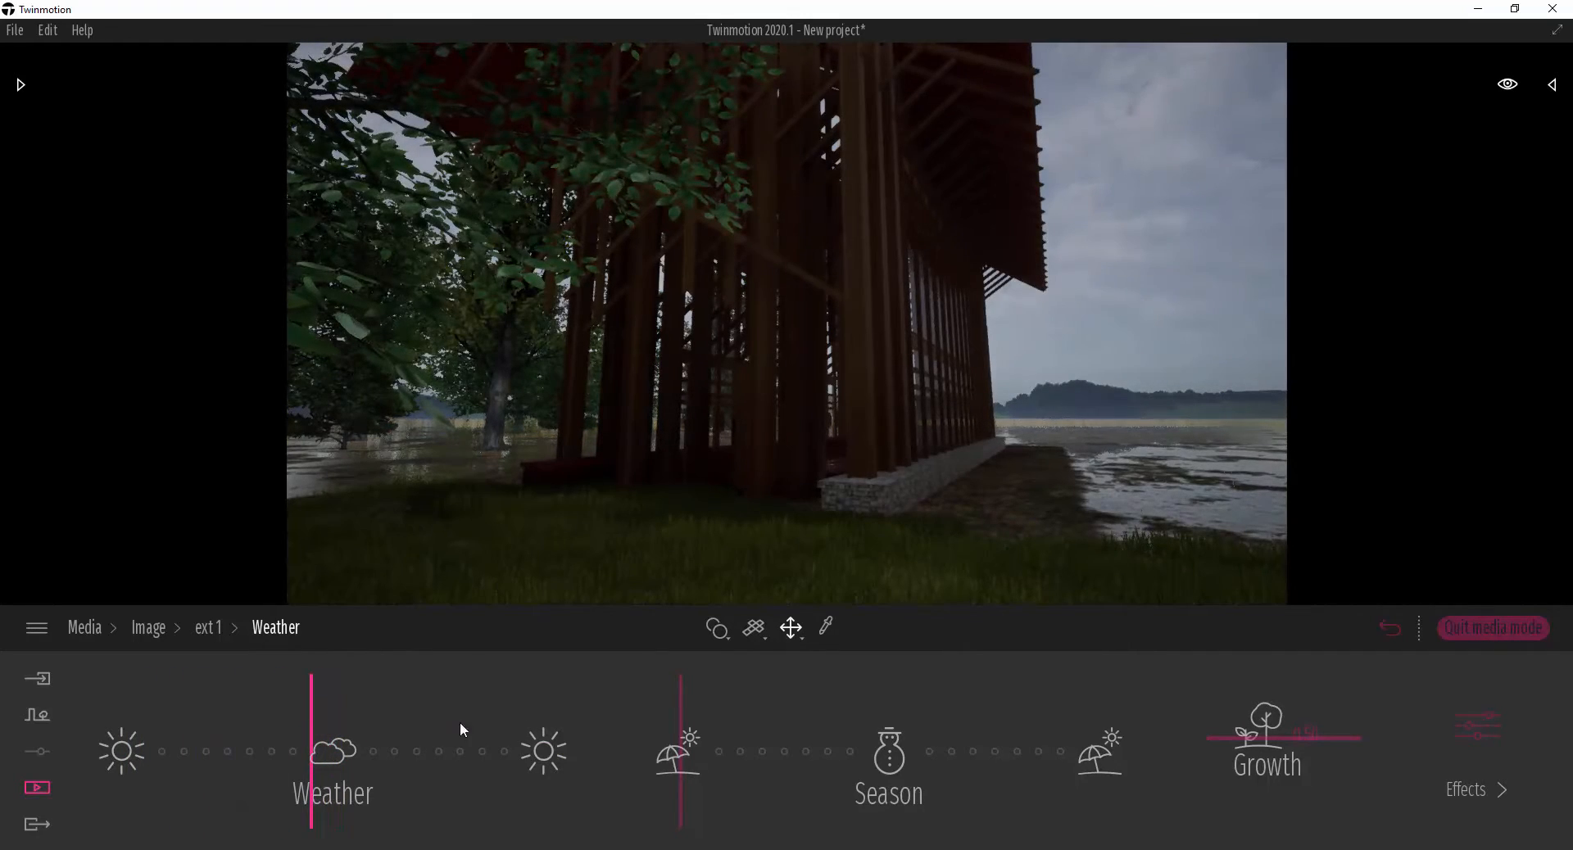
click(146, 627)
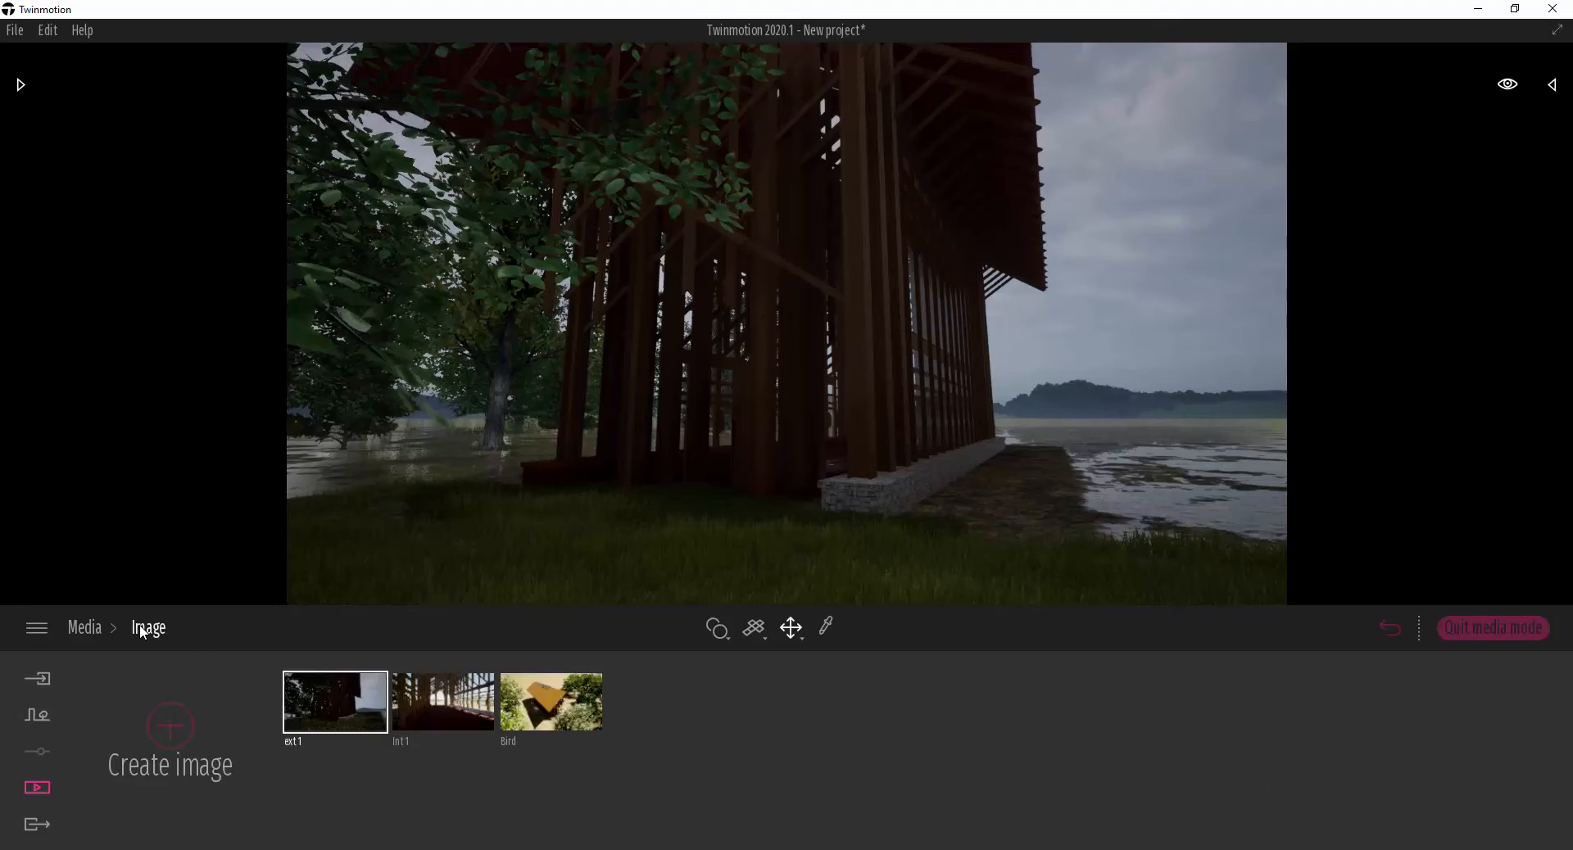
click(451, 698)
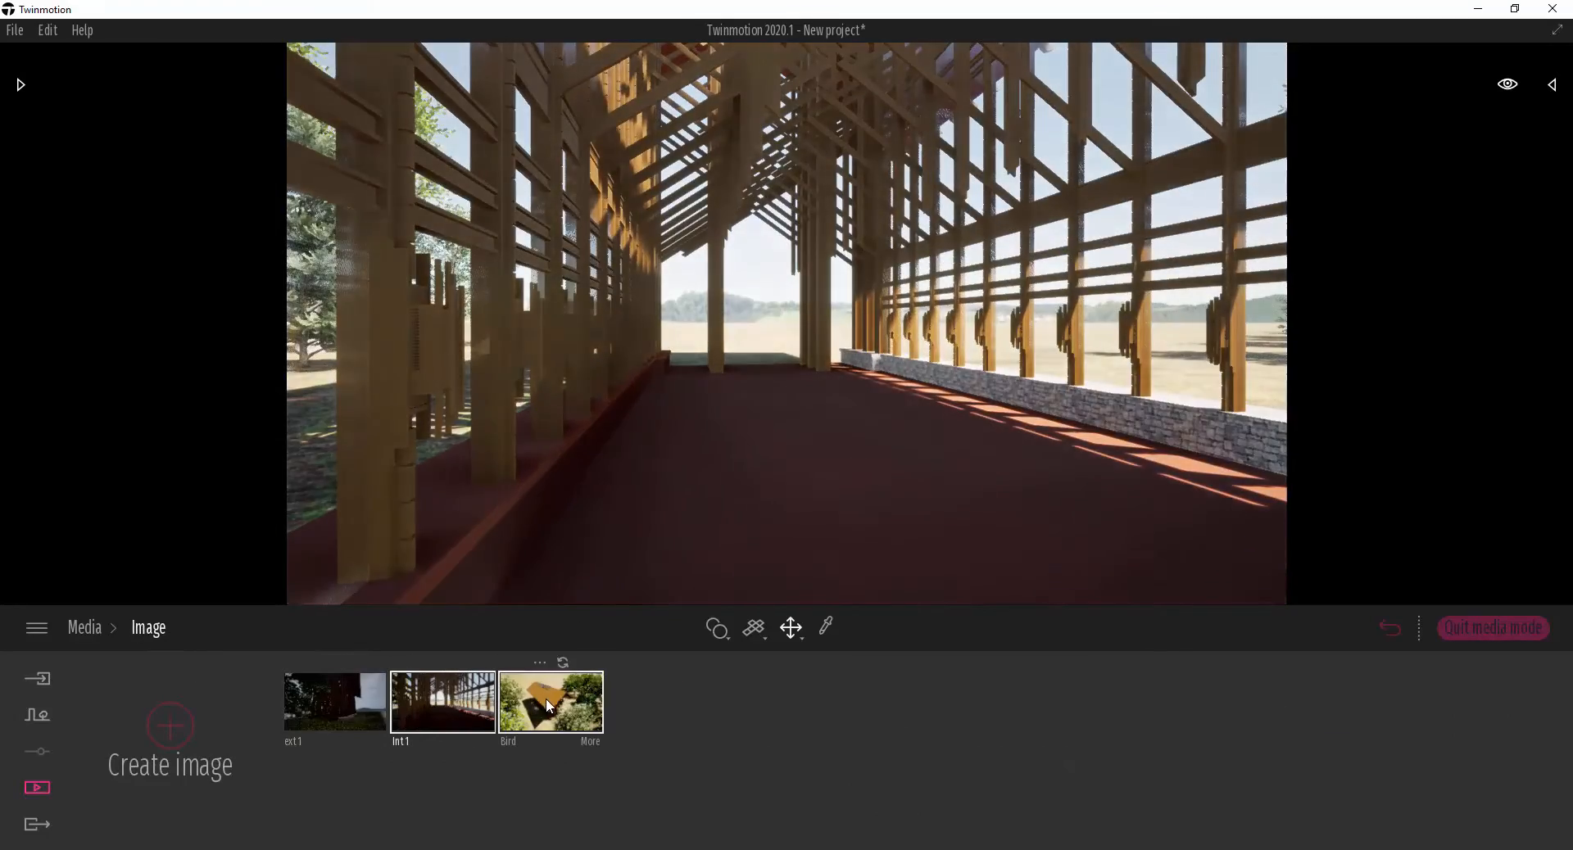
click(545, 698)
click(345, 694)
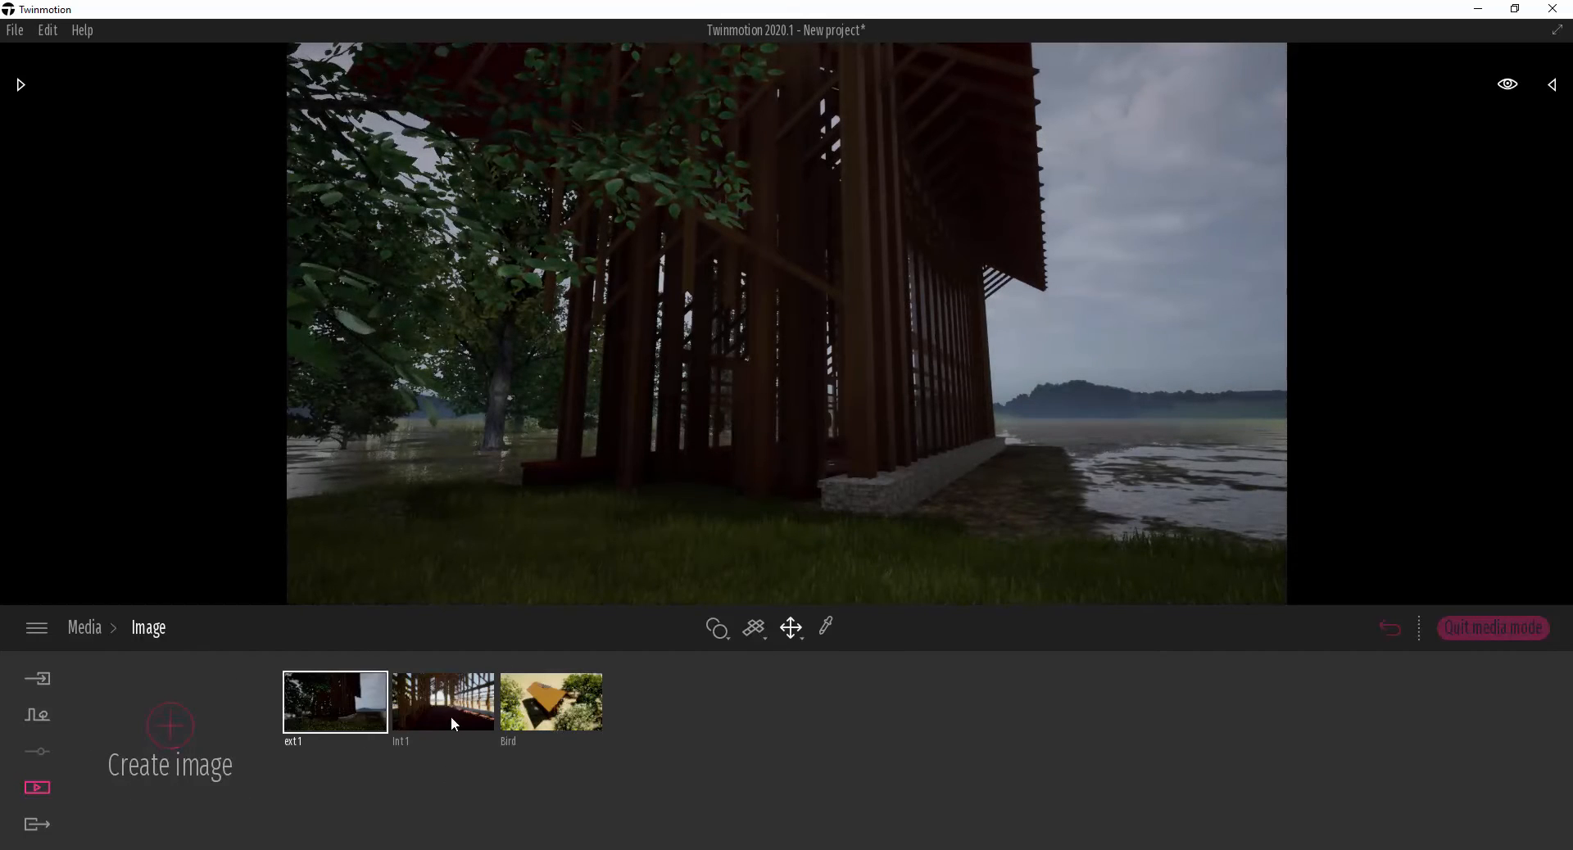
- Set the output size of ext 1 to 2K FullHD 1920x1080 in its format settings
click(372, 740)
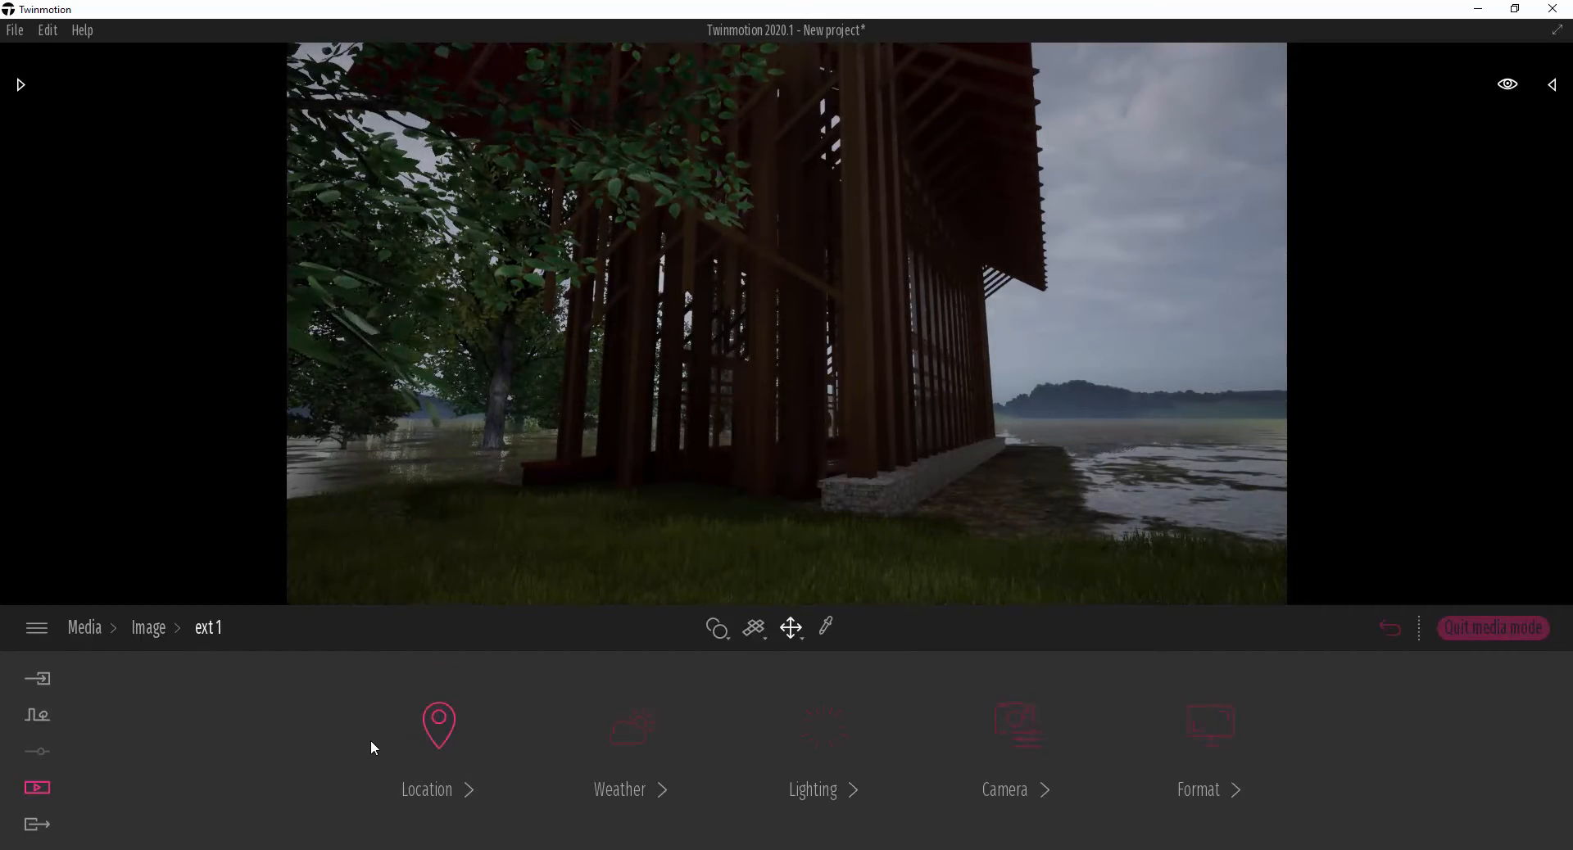
click(999, 823)
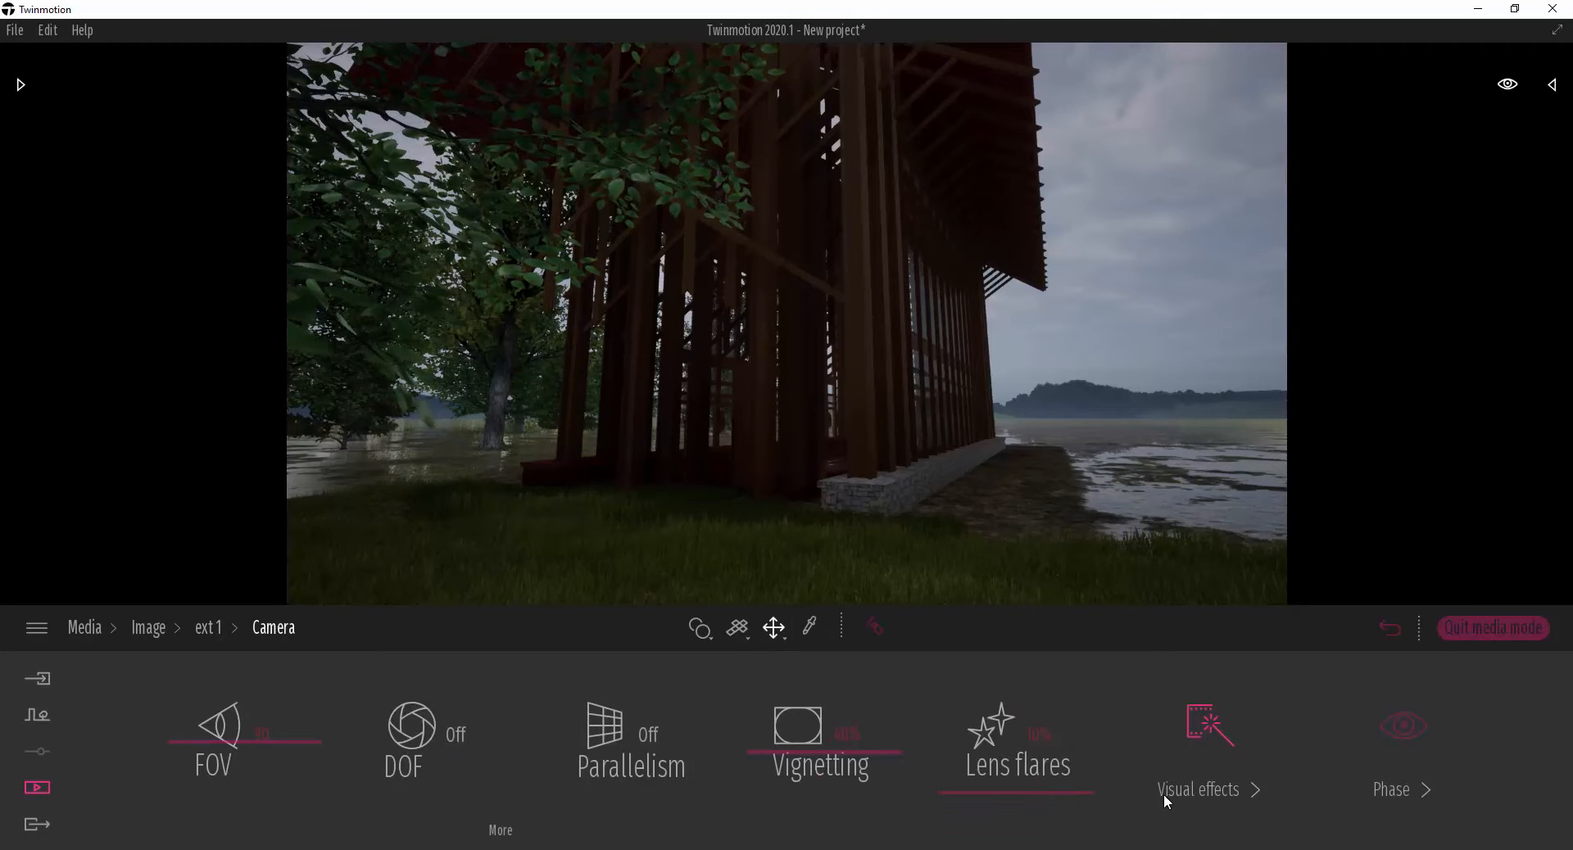
click(215, 631)
click(1211, 735)
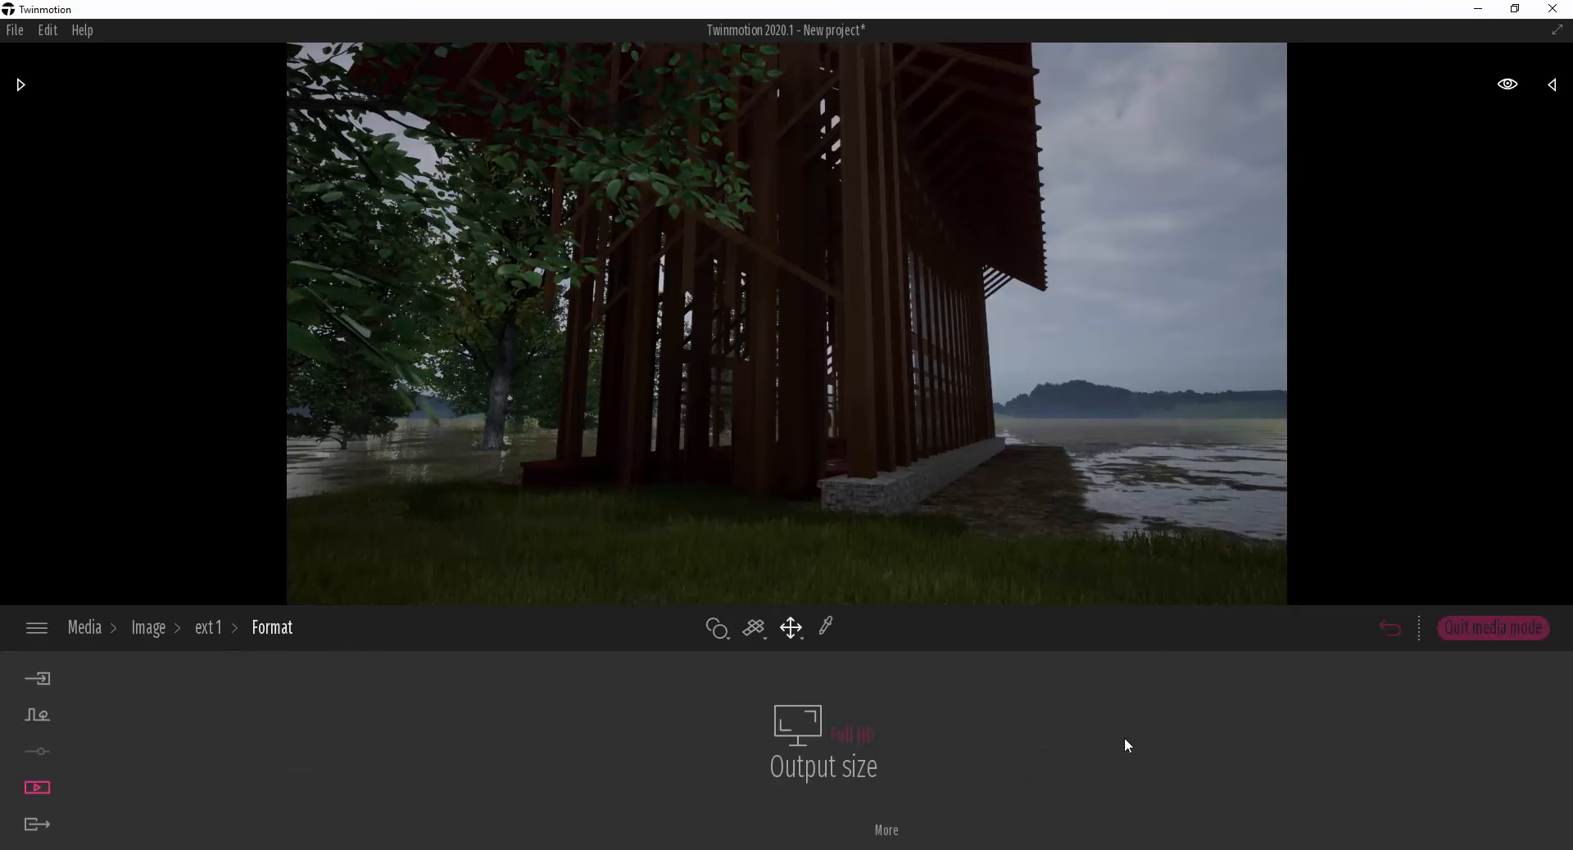
click(865, 735)
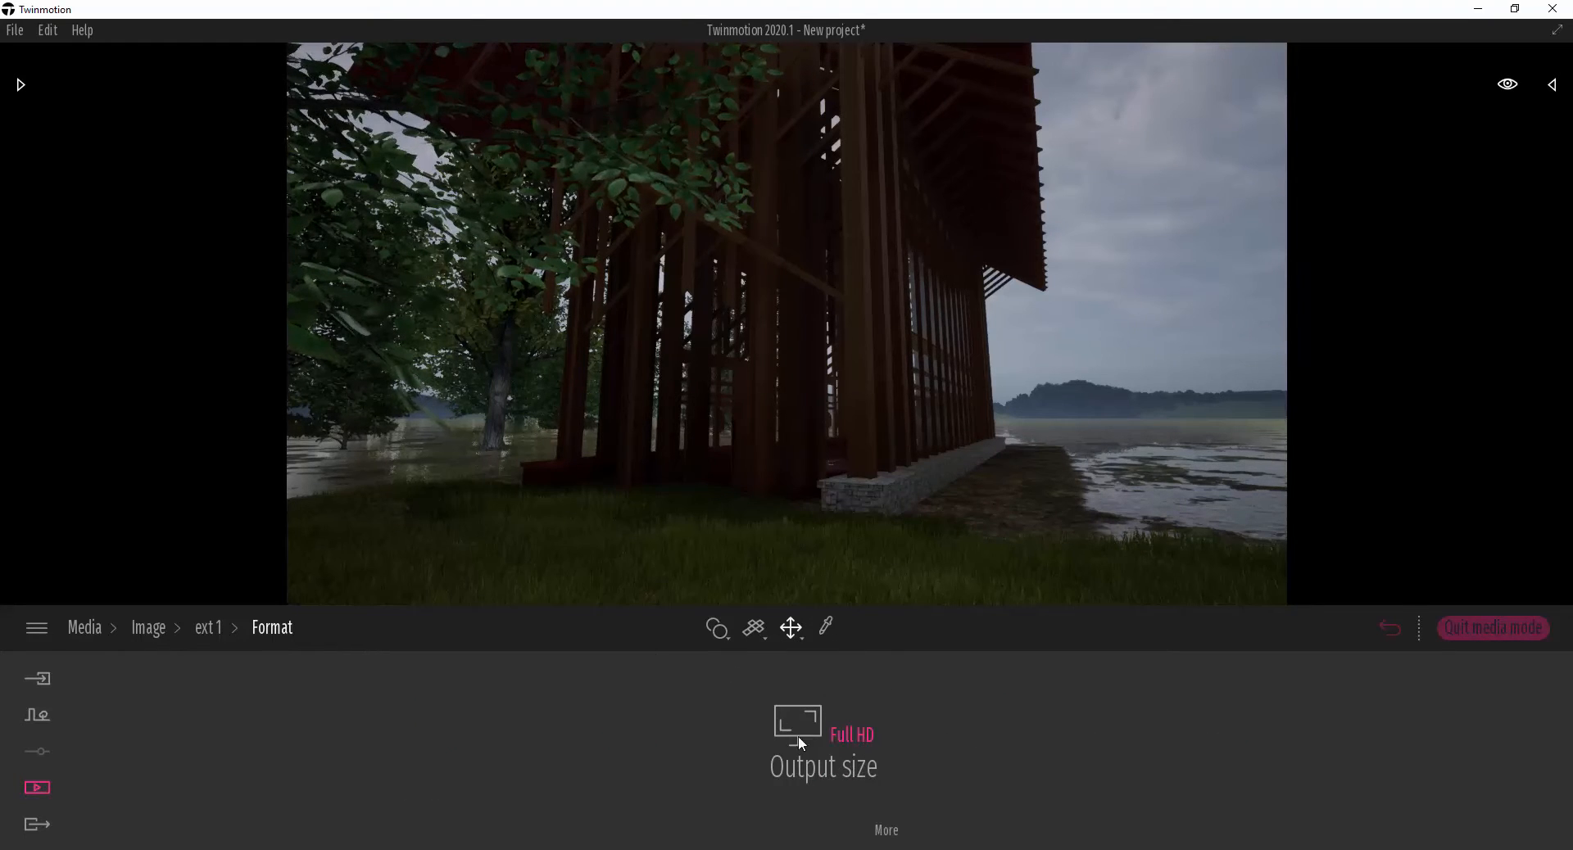
click(852, 746)
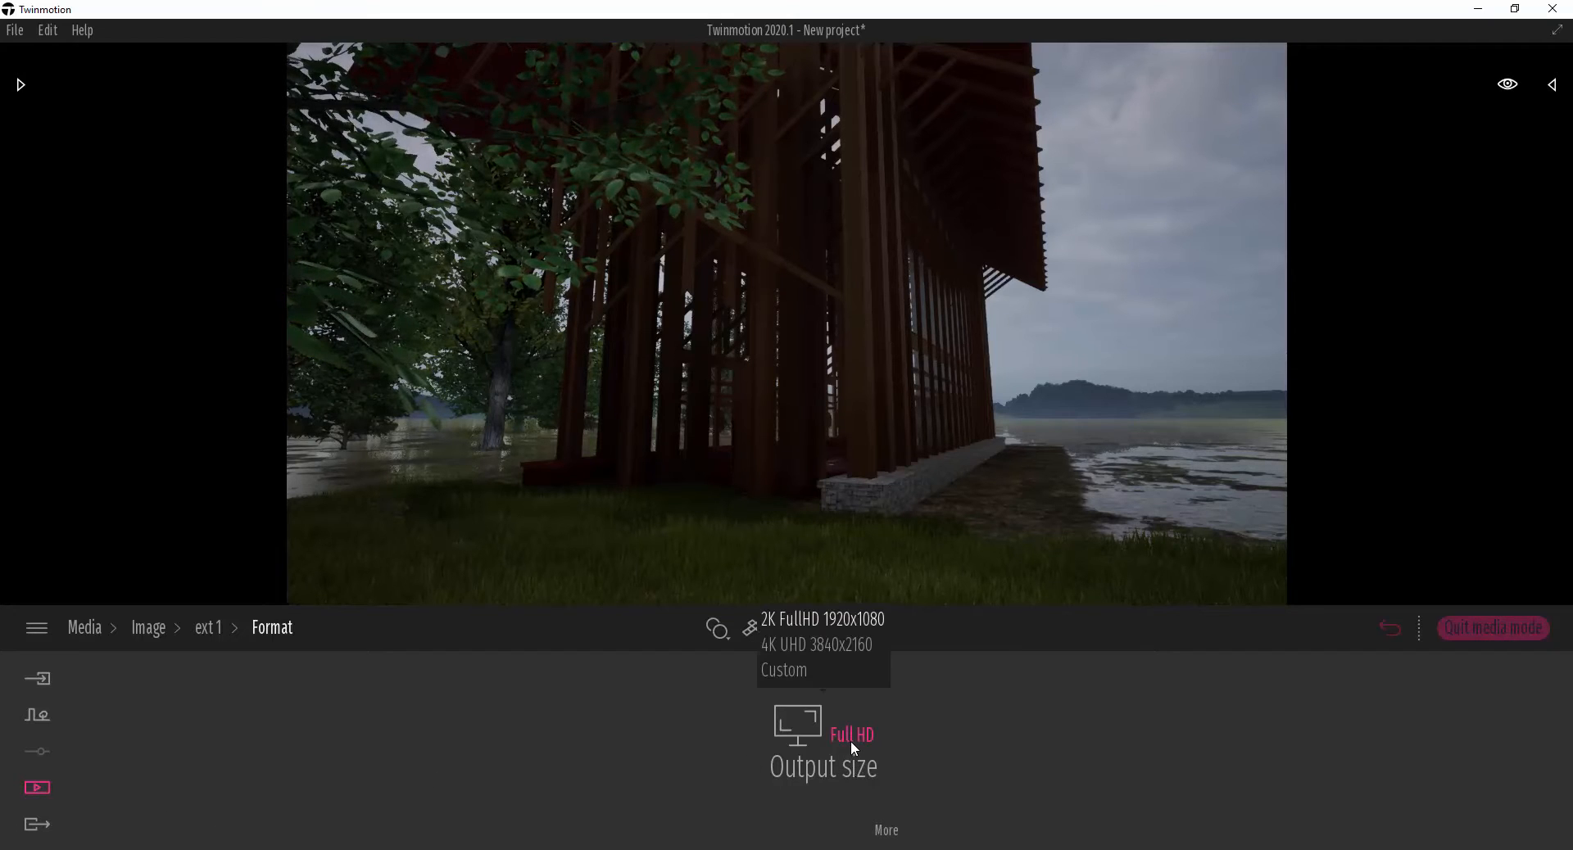
click(816, 625)
- Export the selected media images to the Desktop folder
click(23, 828)
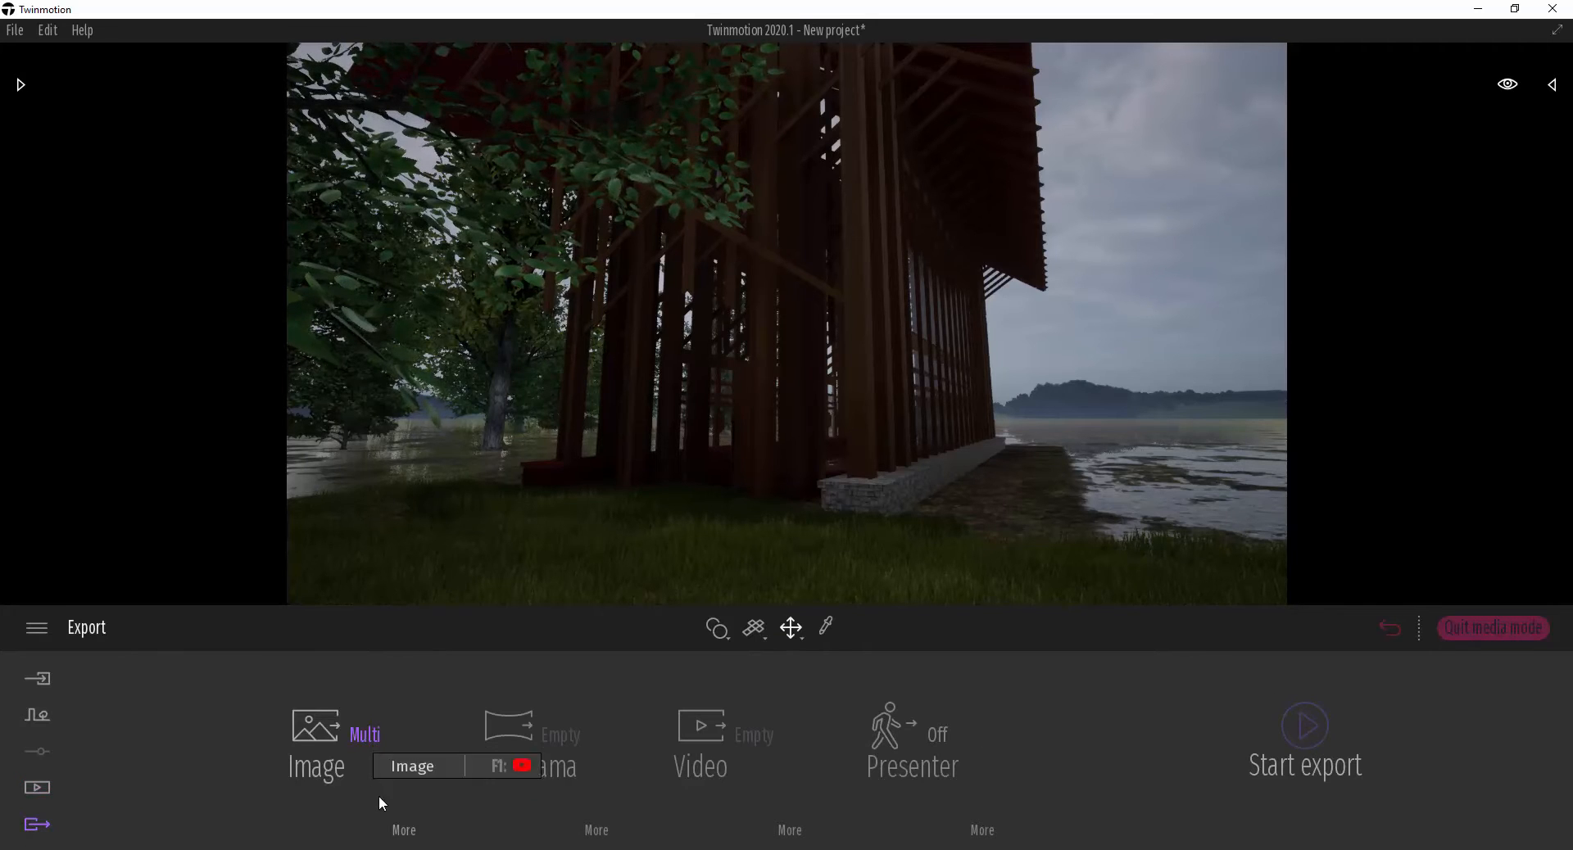
click(364, 735)
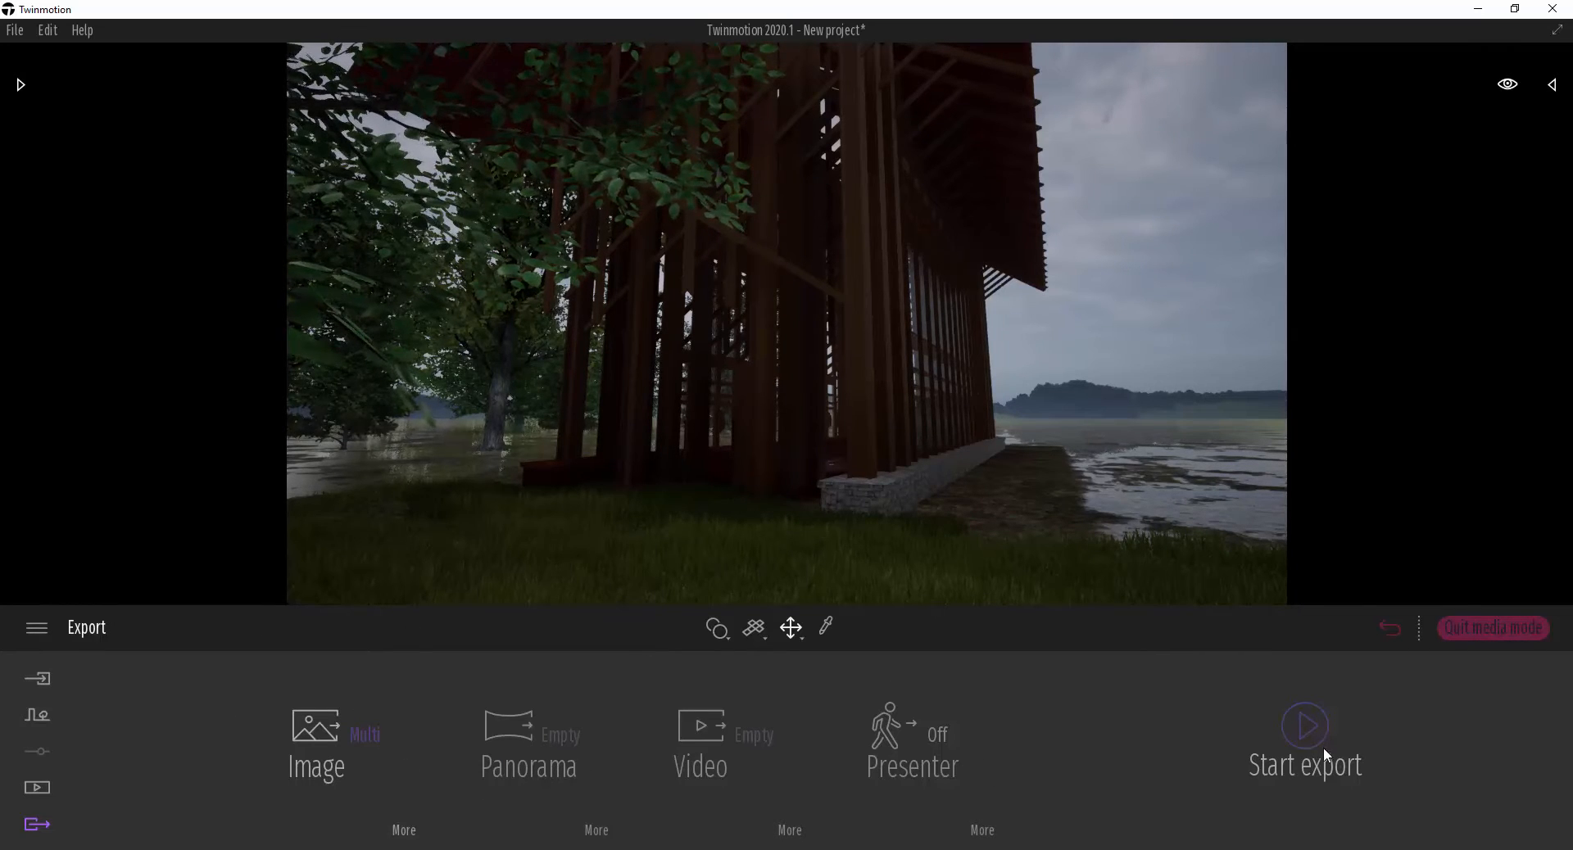
click(1296, 731)
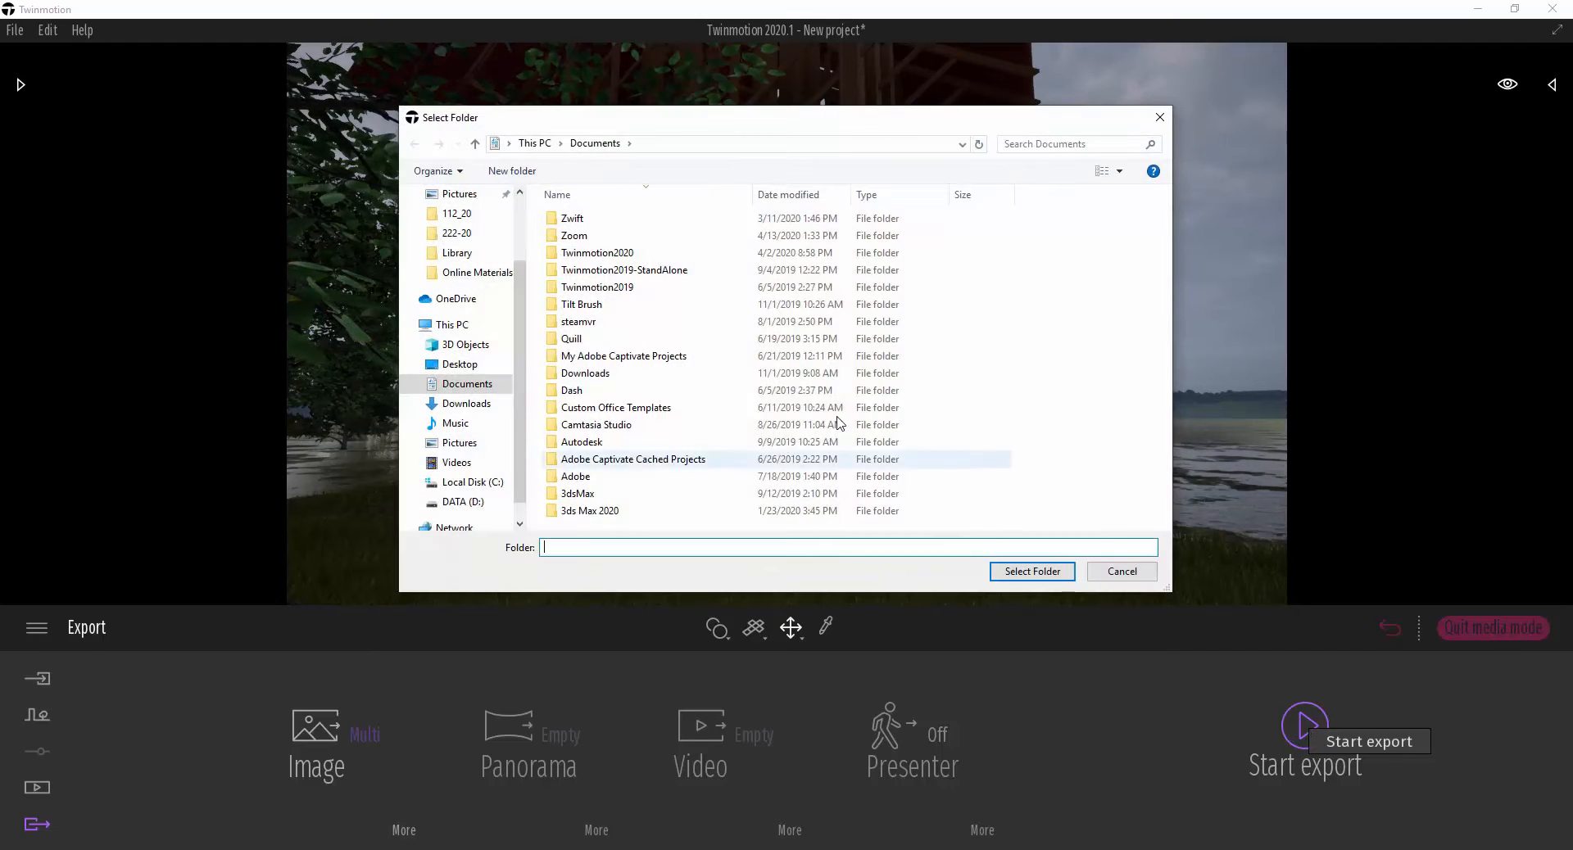
click(462, 365)
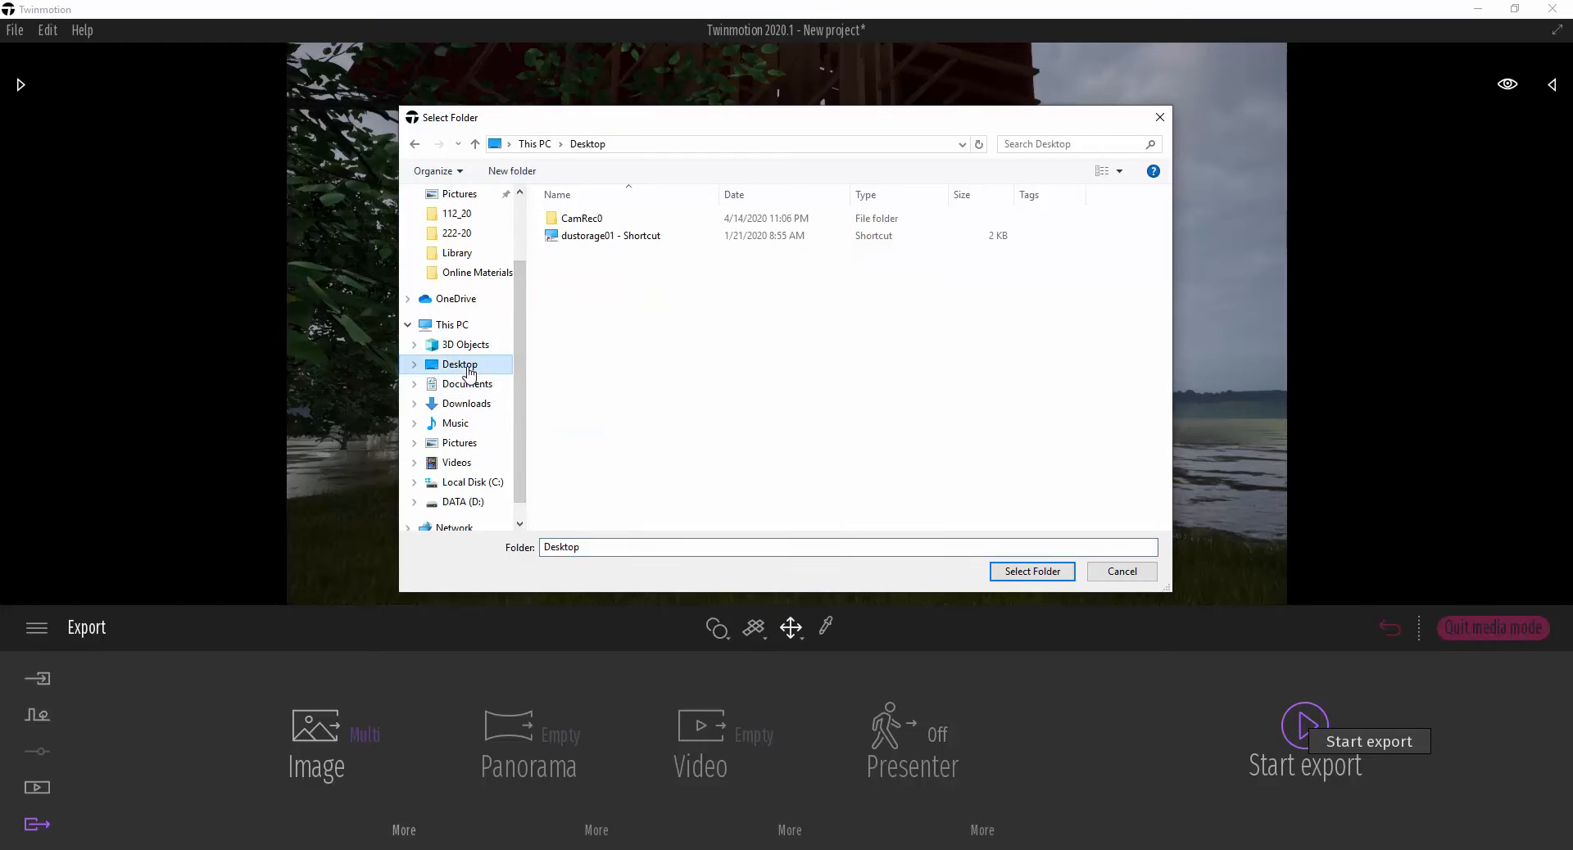
click(1036, 572)
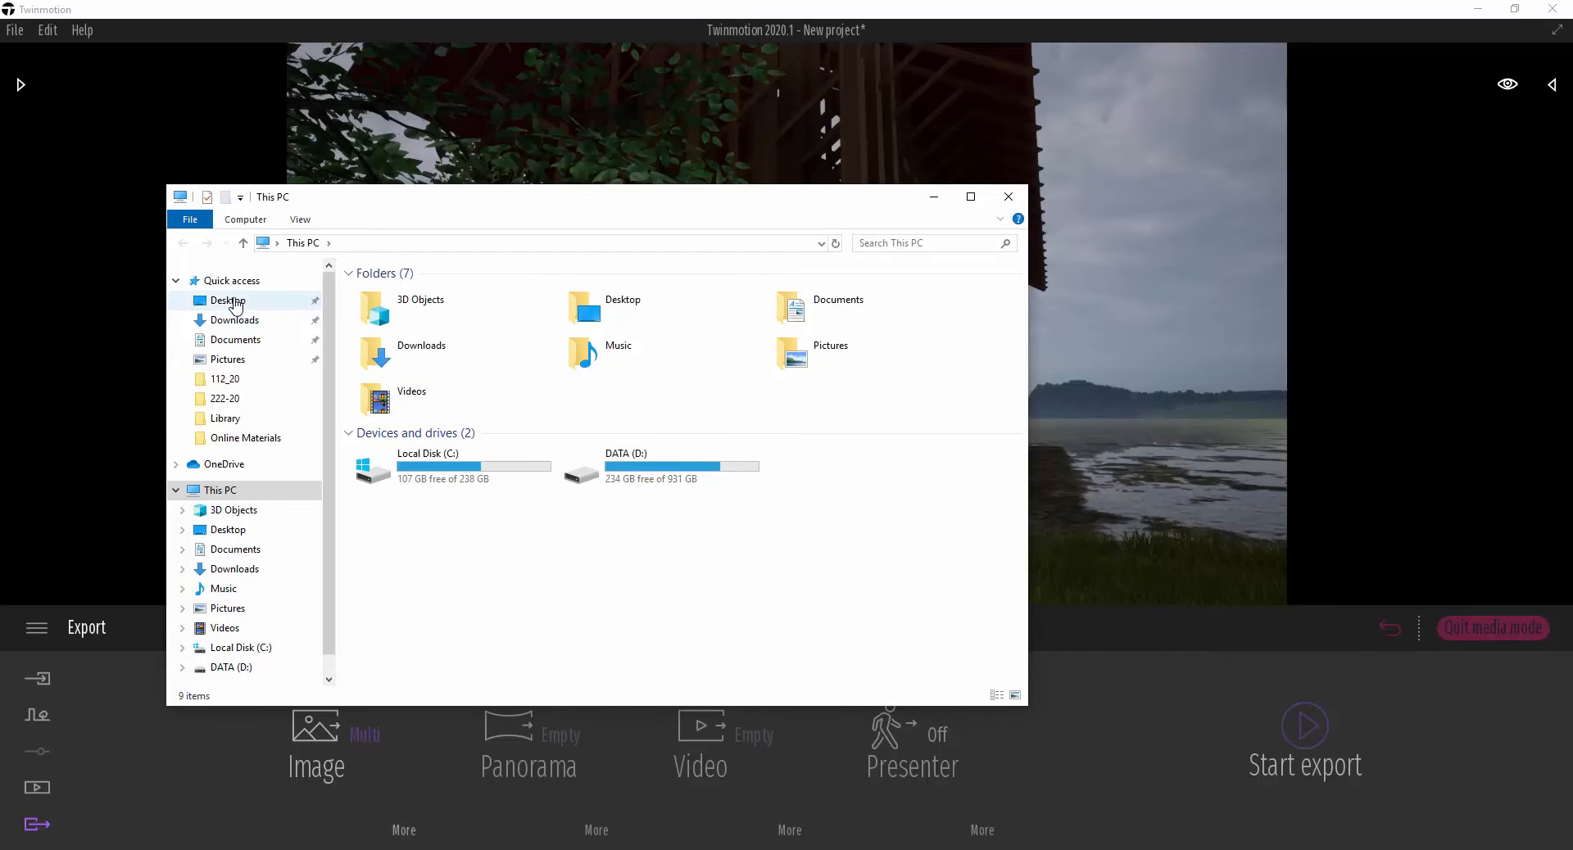
- Open the exported ext 1 image from the Desktop in Photos, browse through the following images, and return to Twinmotion
click(234, 301)
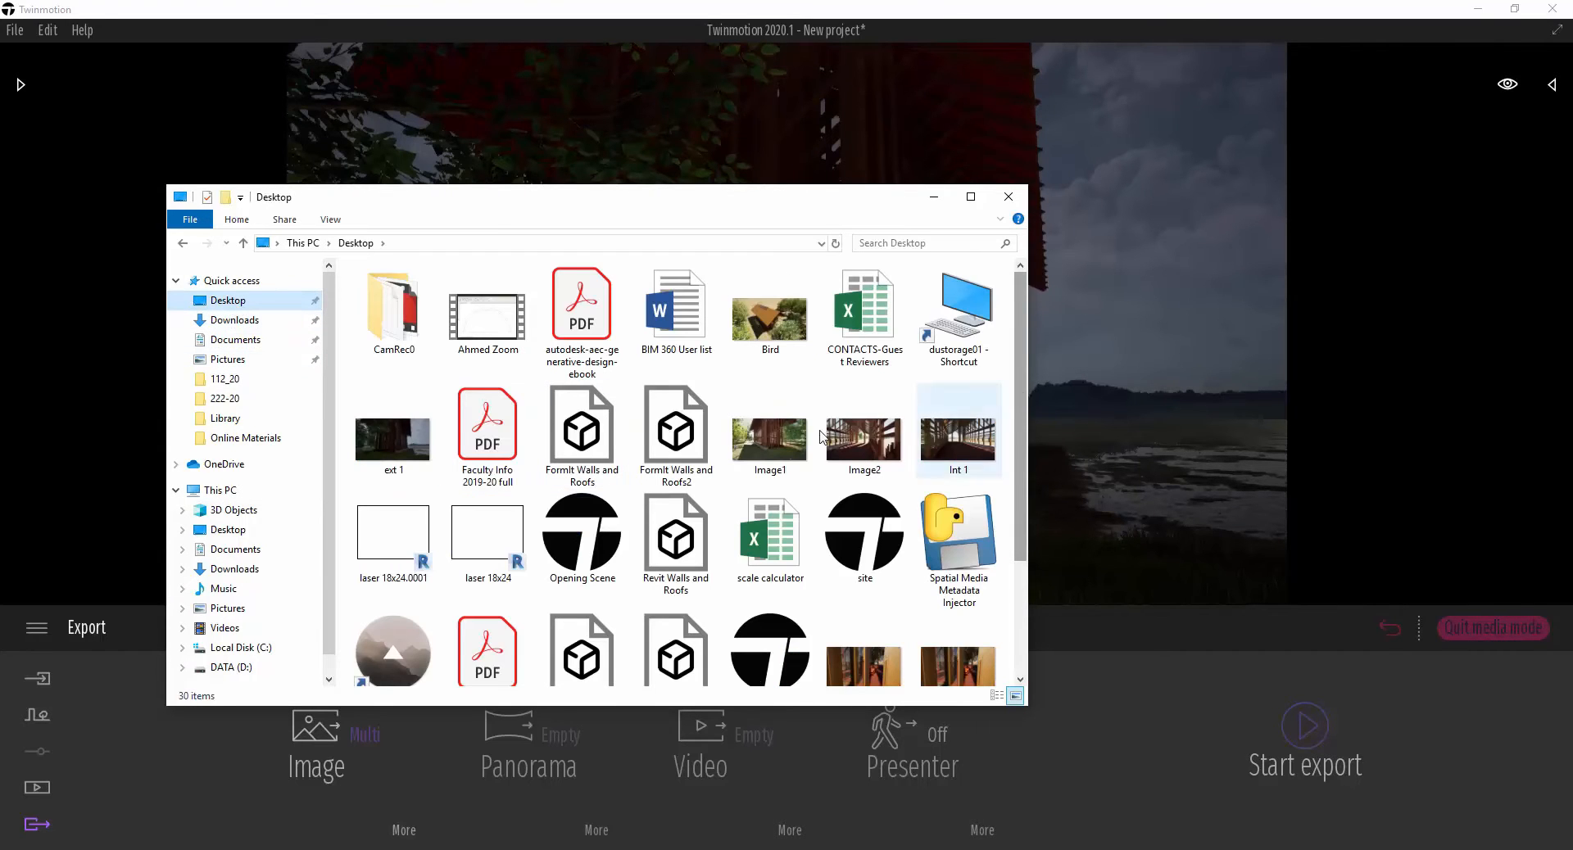
drag(1022, 432, 1022, 400)
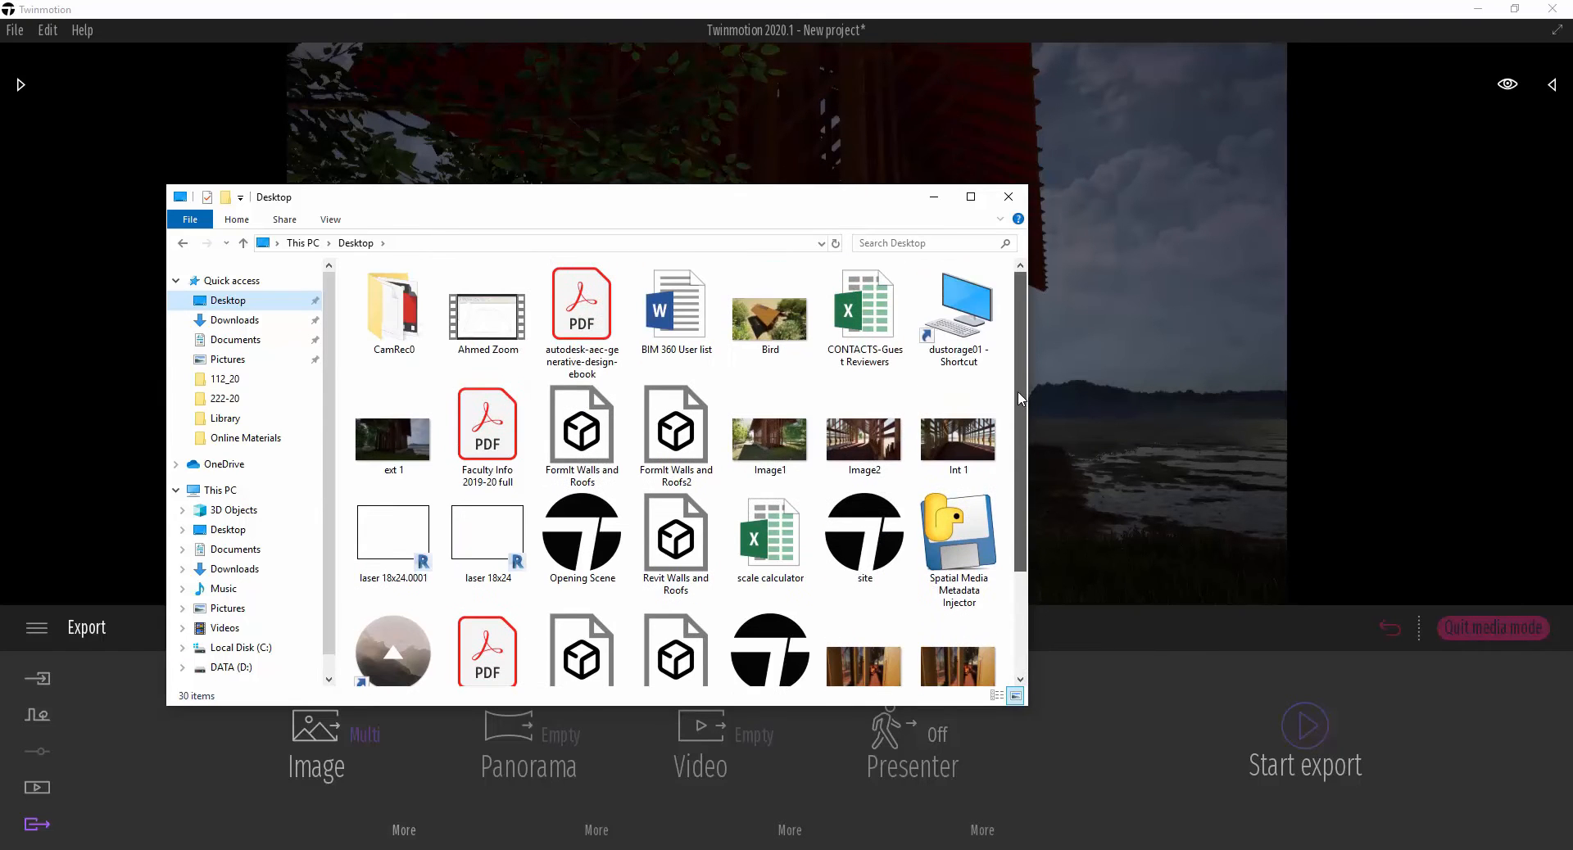
double_click(401, 443)
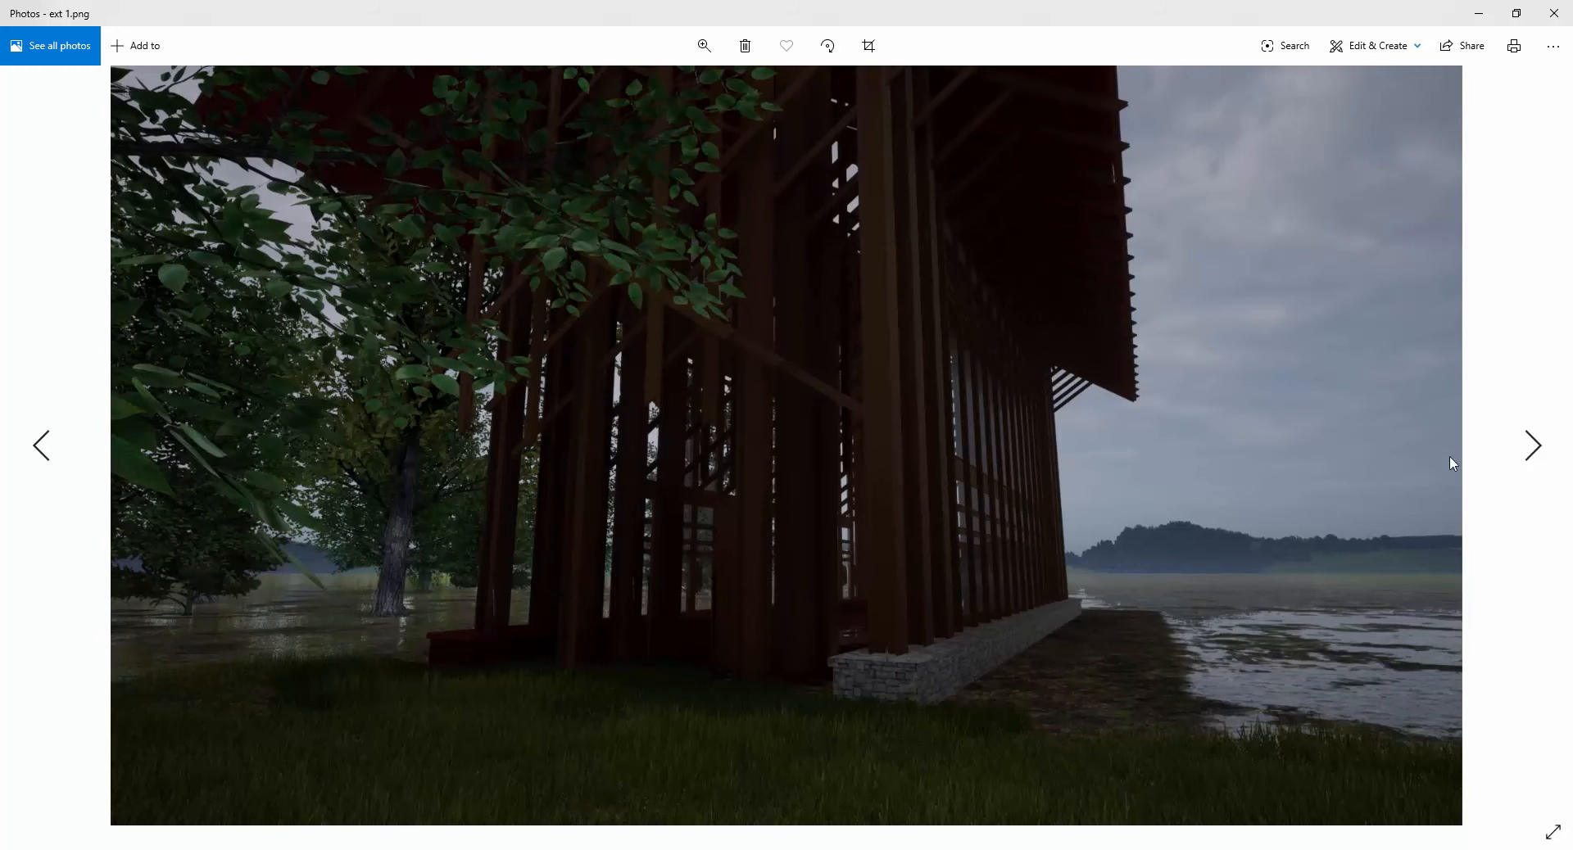
click(1535, 452)
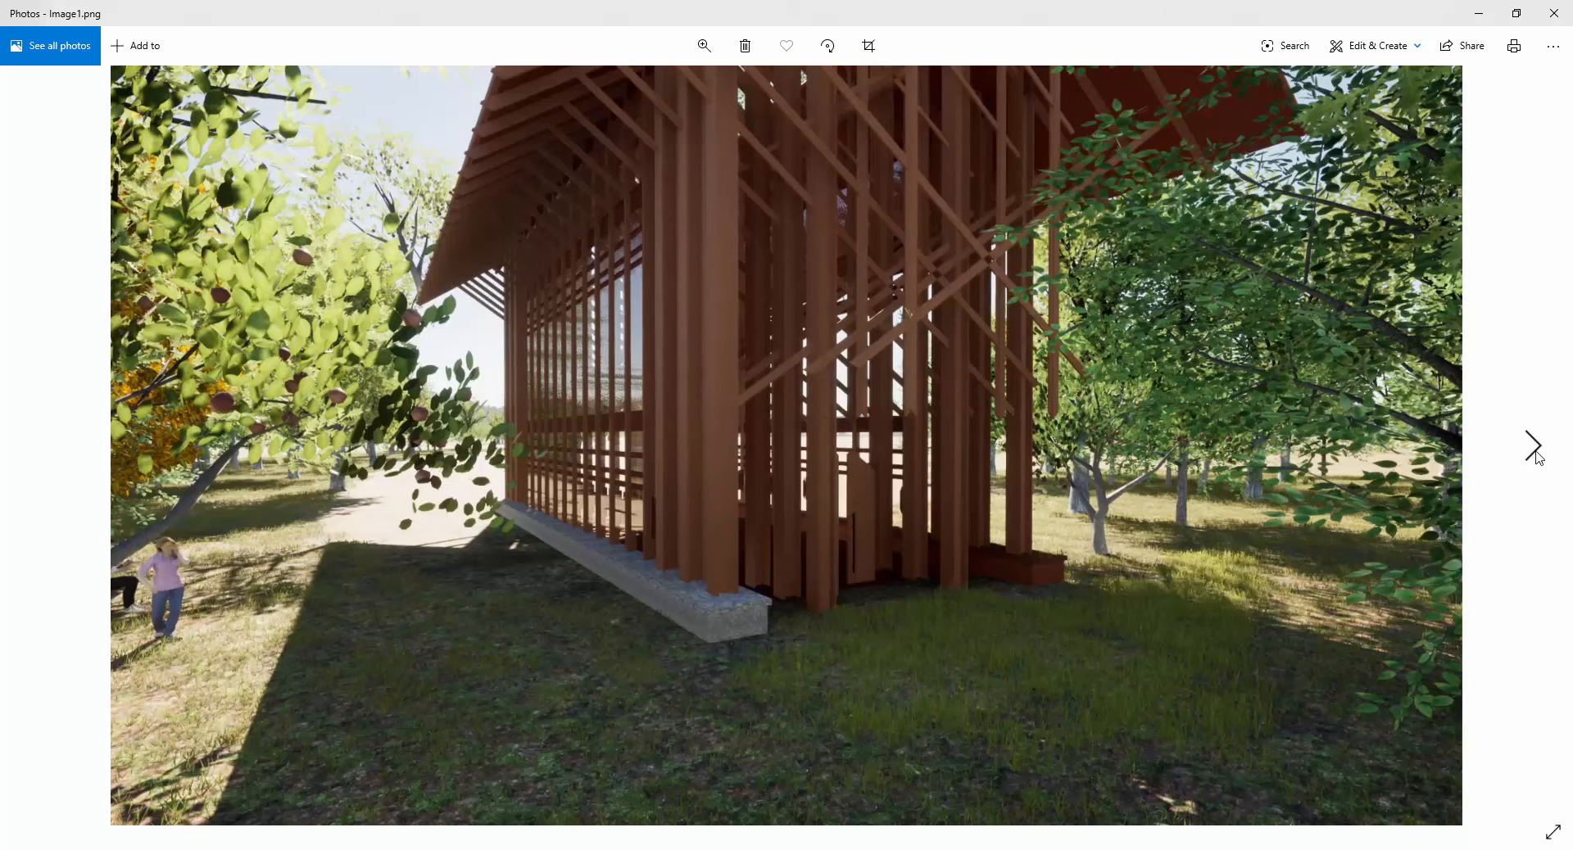
click(1535, 452)
click(1533, 449)
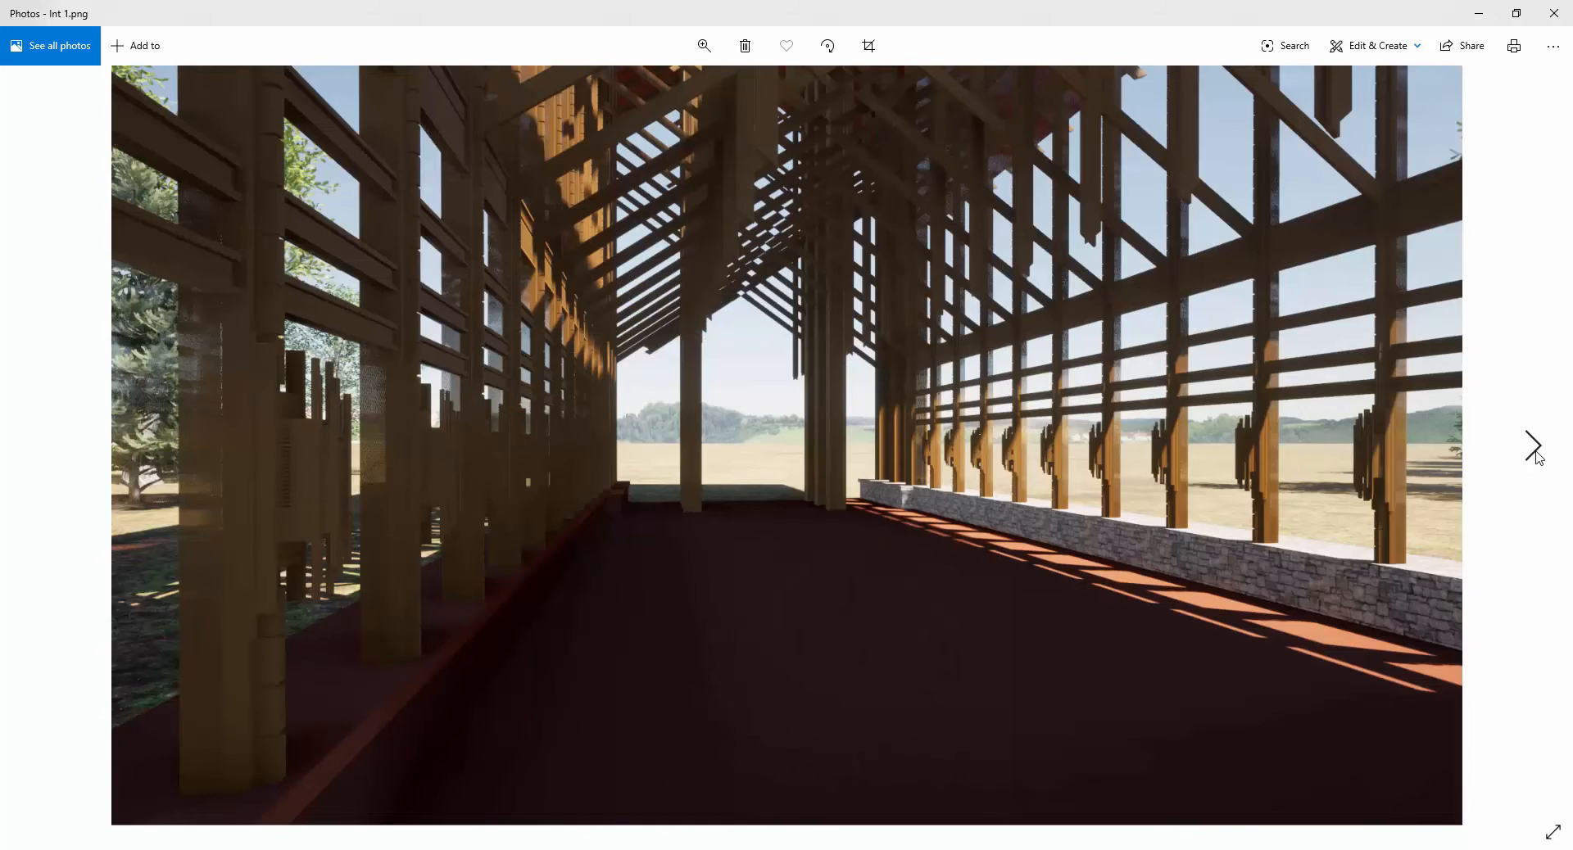
click(1533, 449)
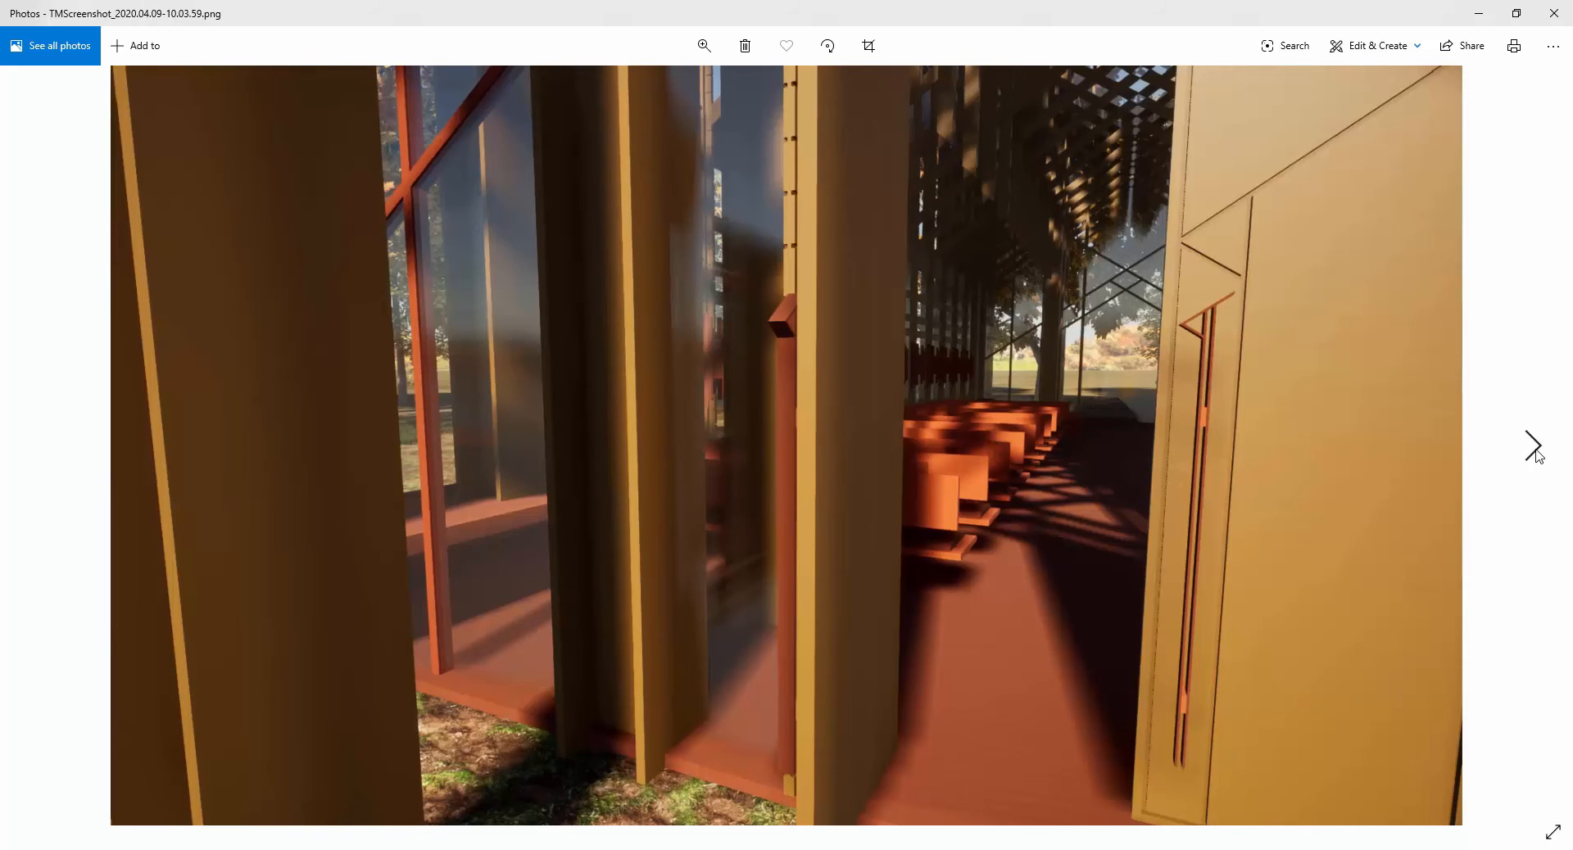
click(1535, 450)
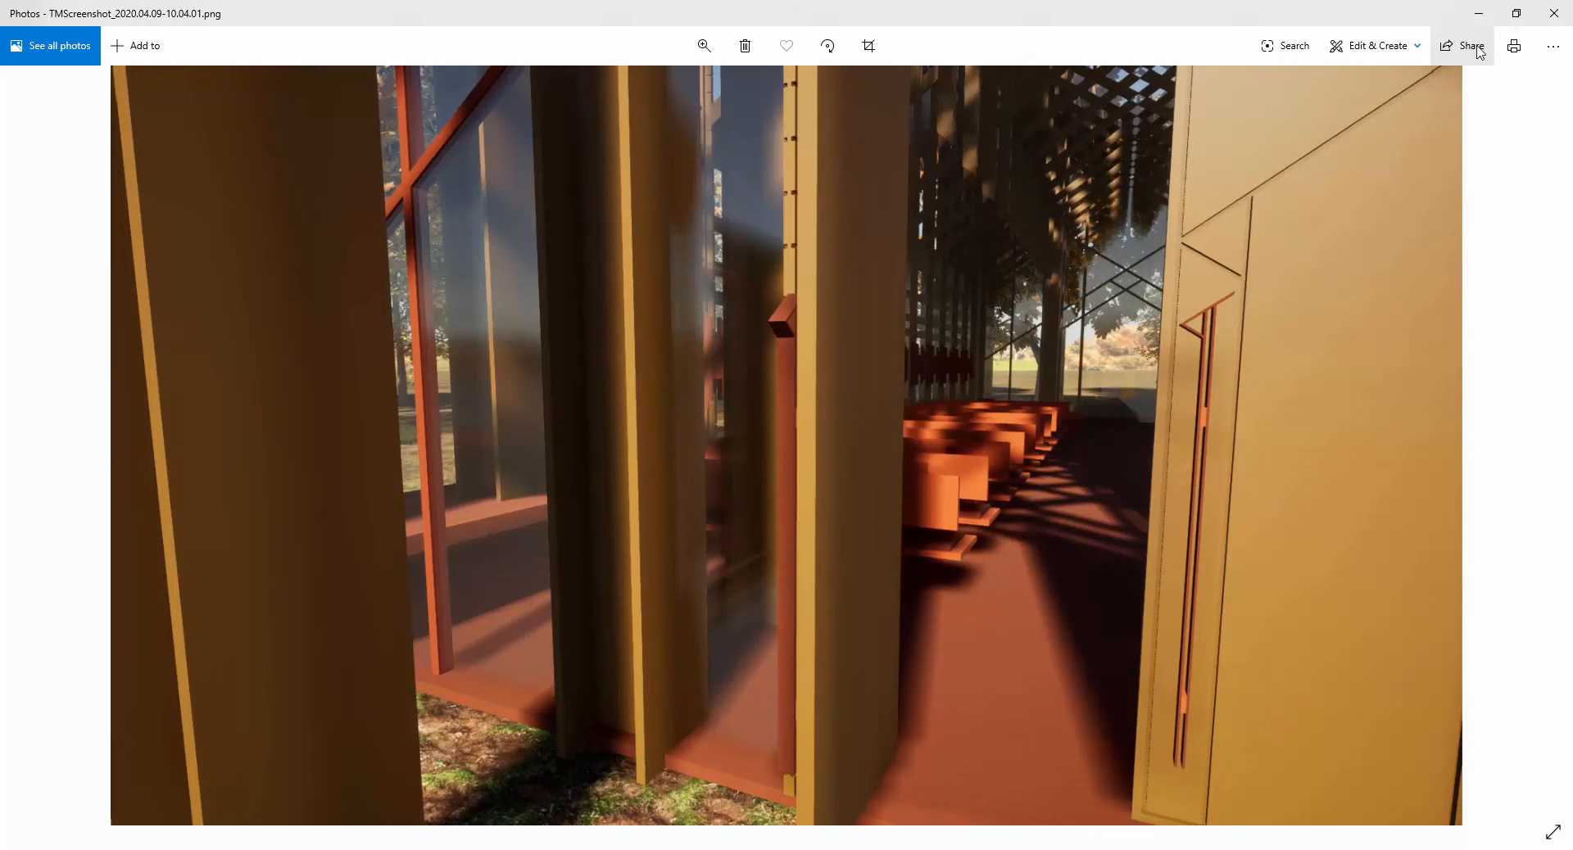
click(1553, 13)
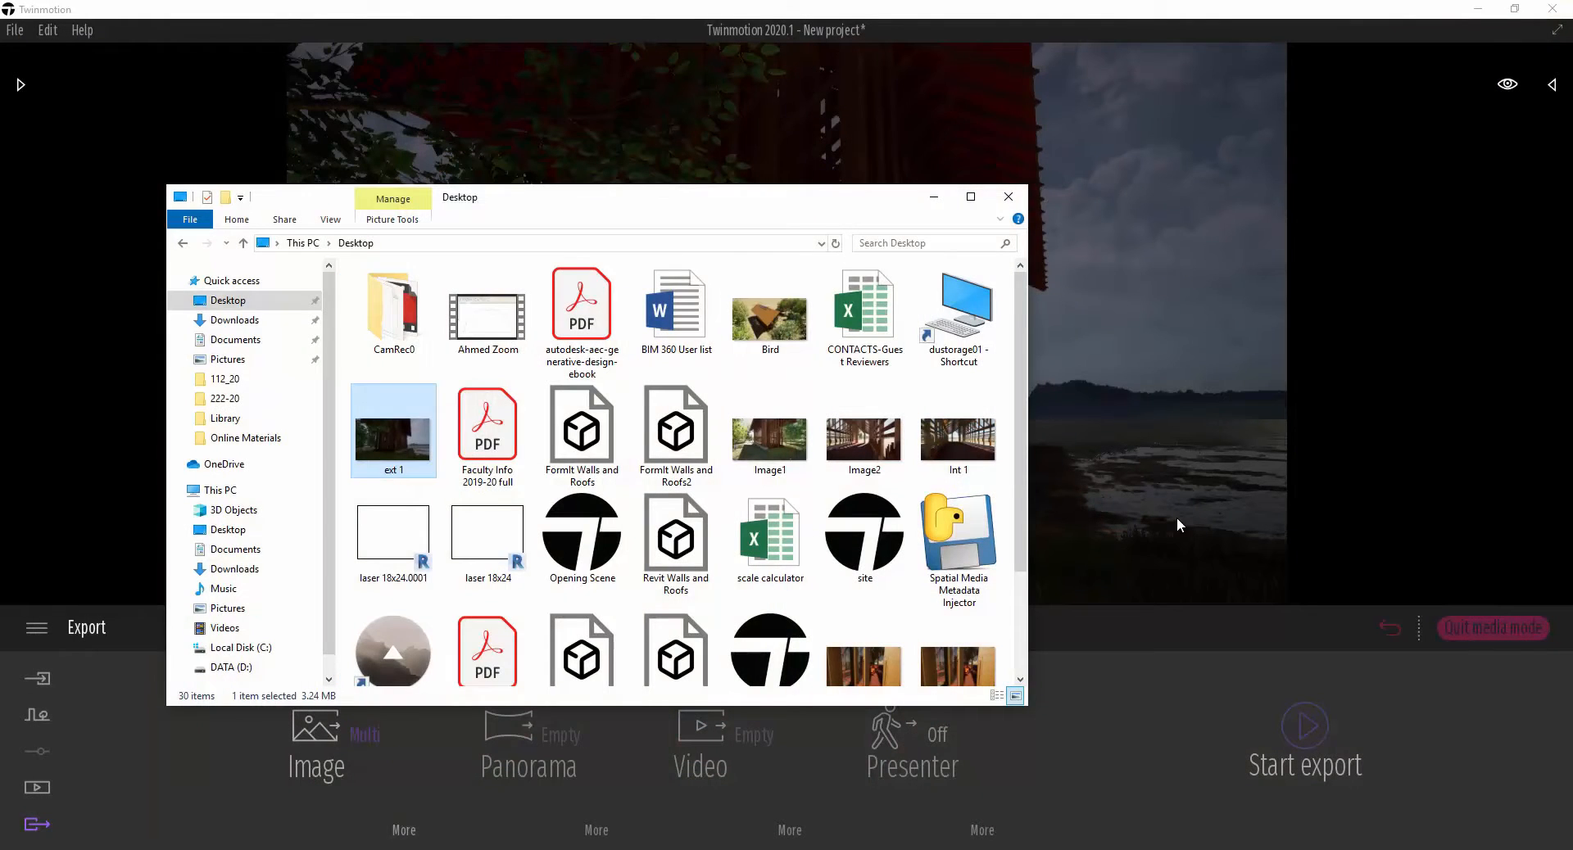
click(1098, 718)
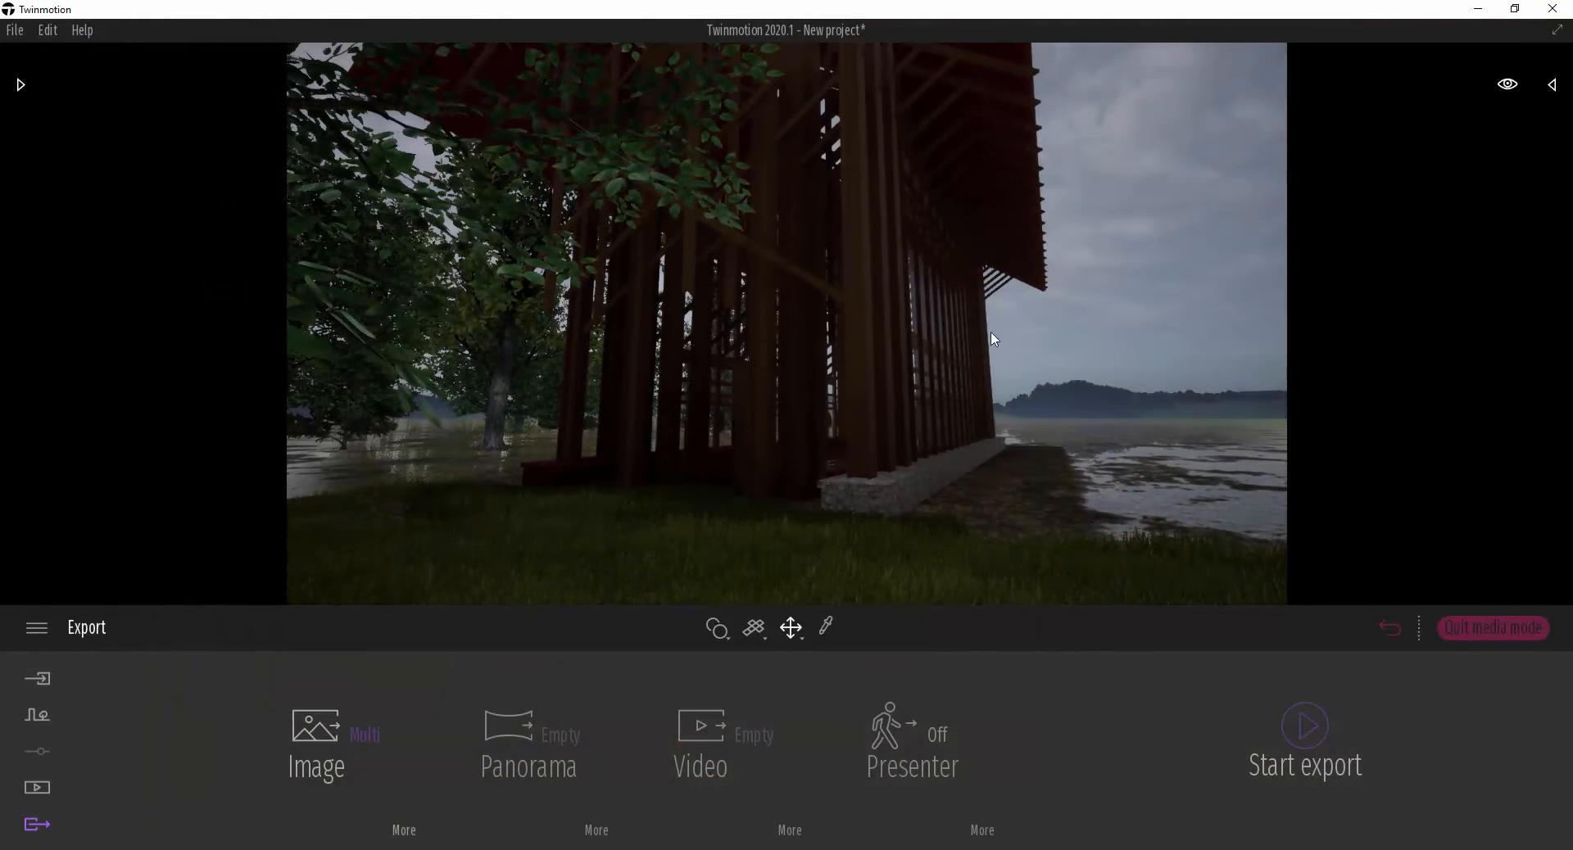